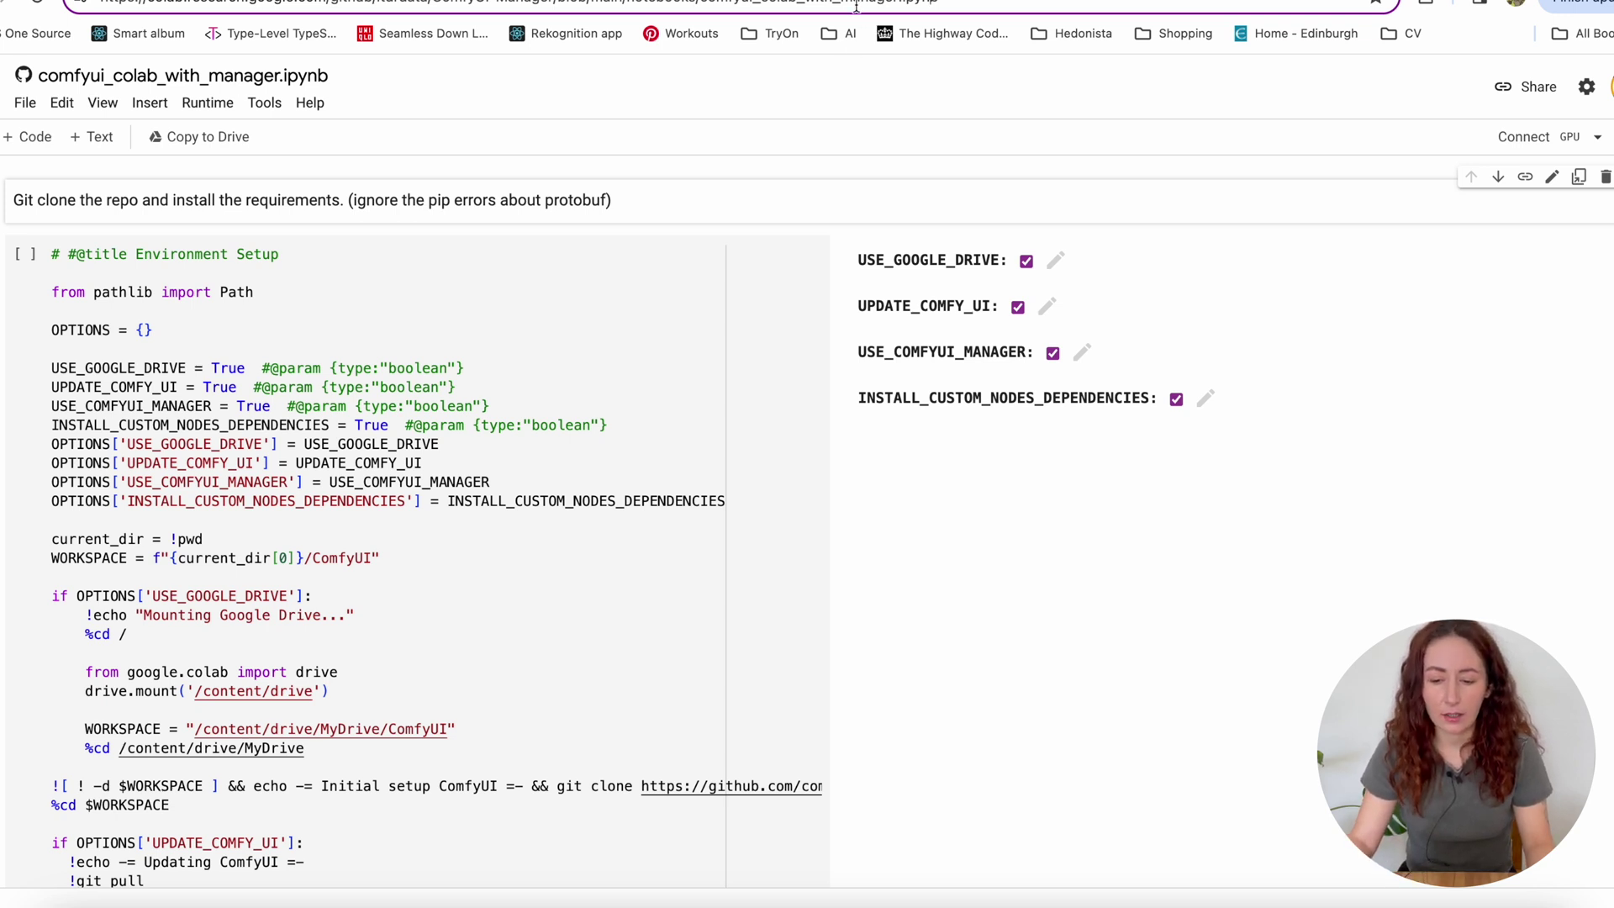
Step: Save your own Drive copy of the ComfyUI notebook and run the Environment Setup cell
click(26, 103)
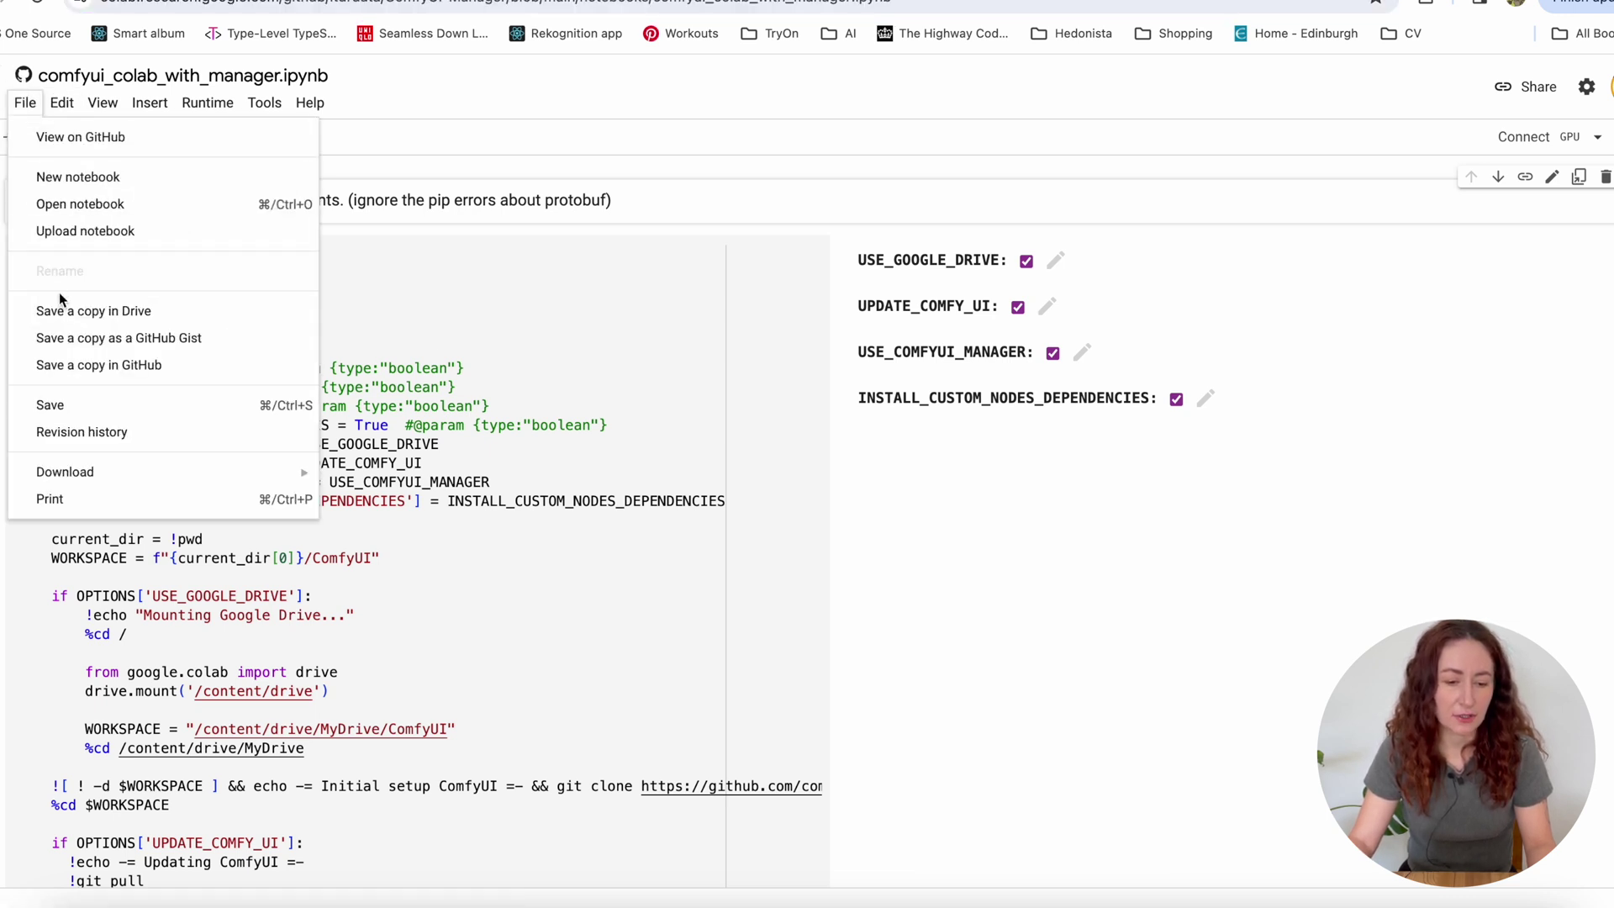
click(84, 310)
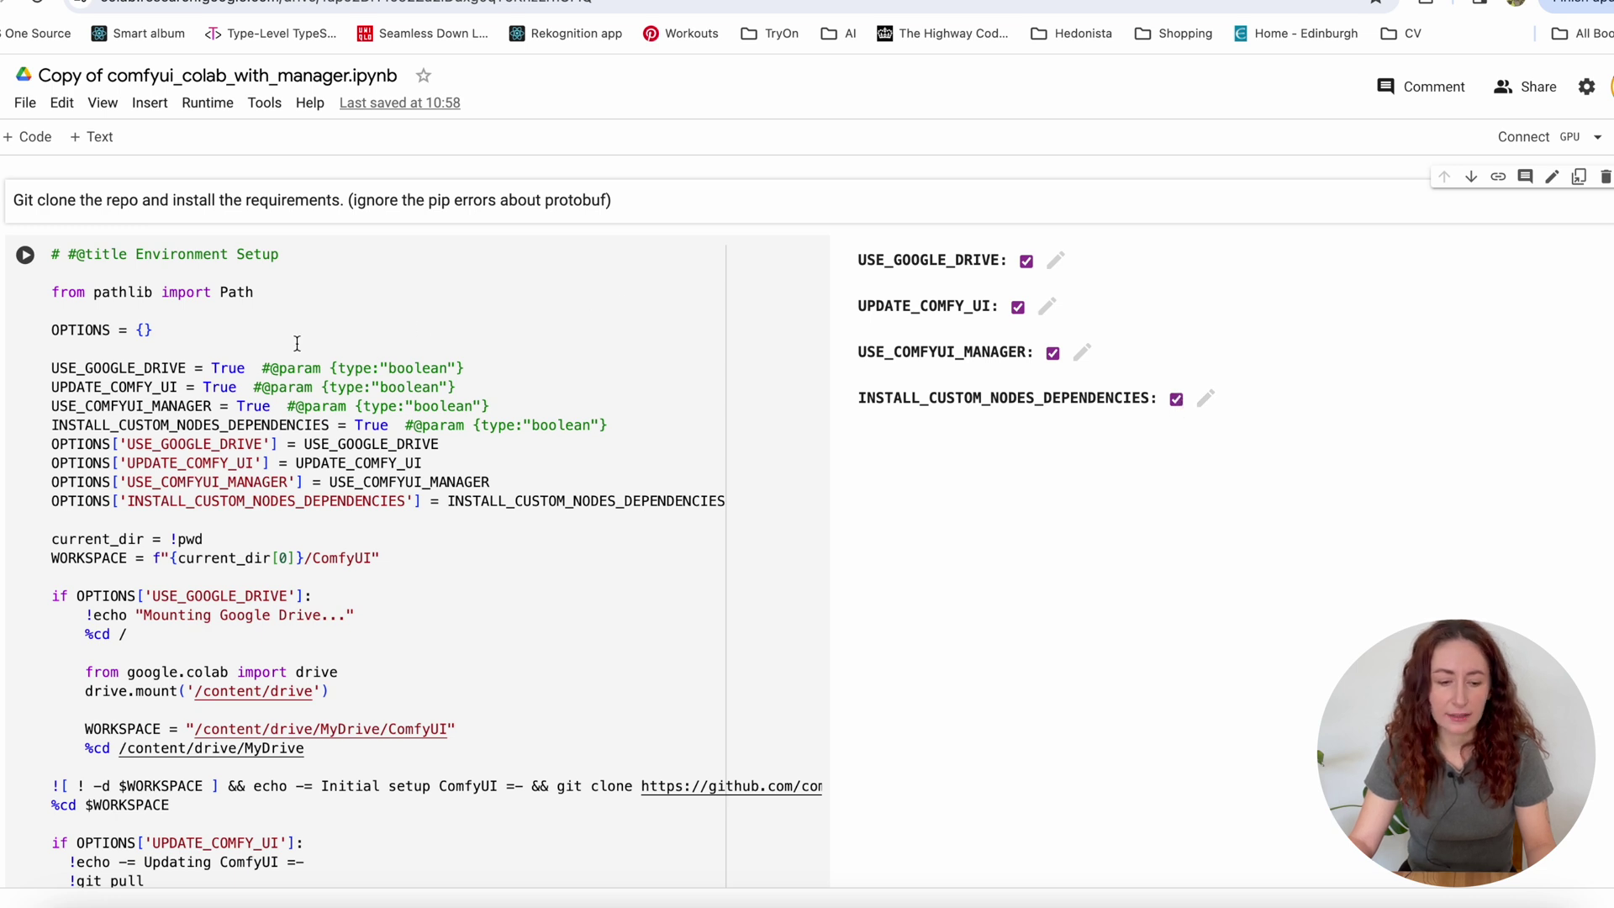
click(26, 258)
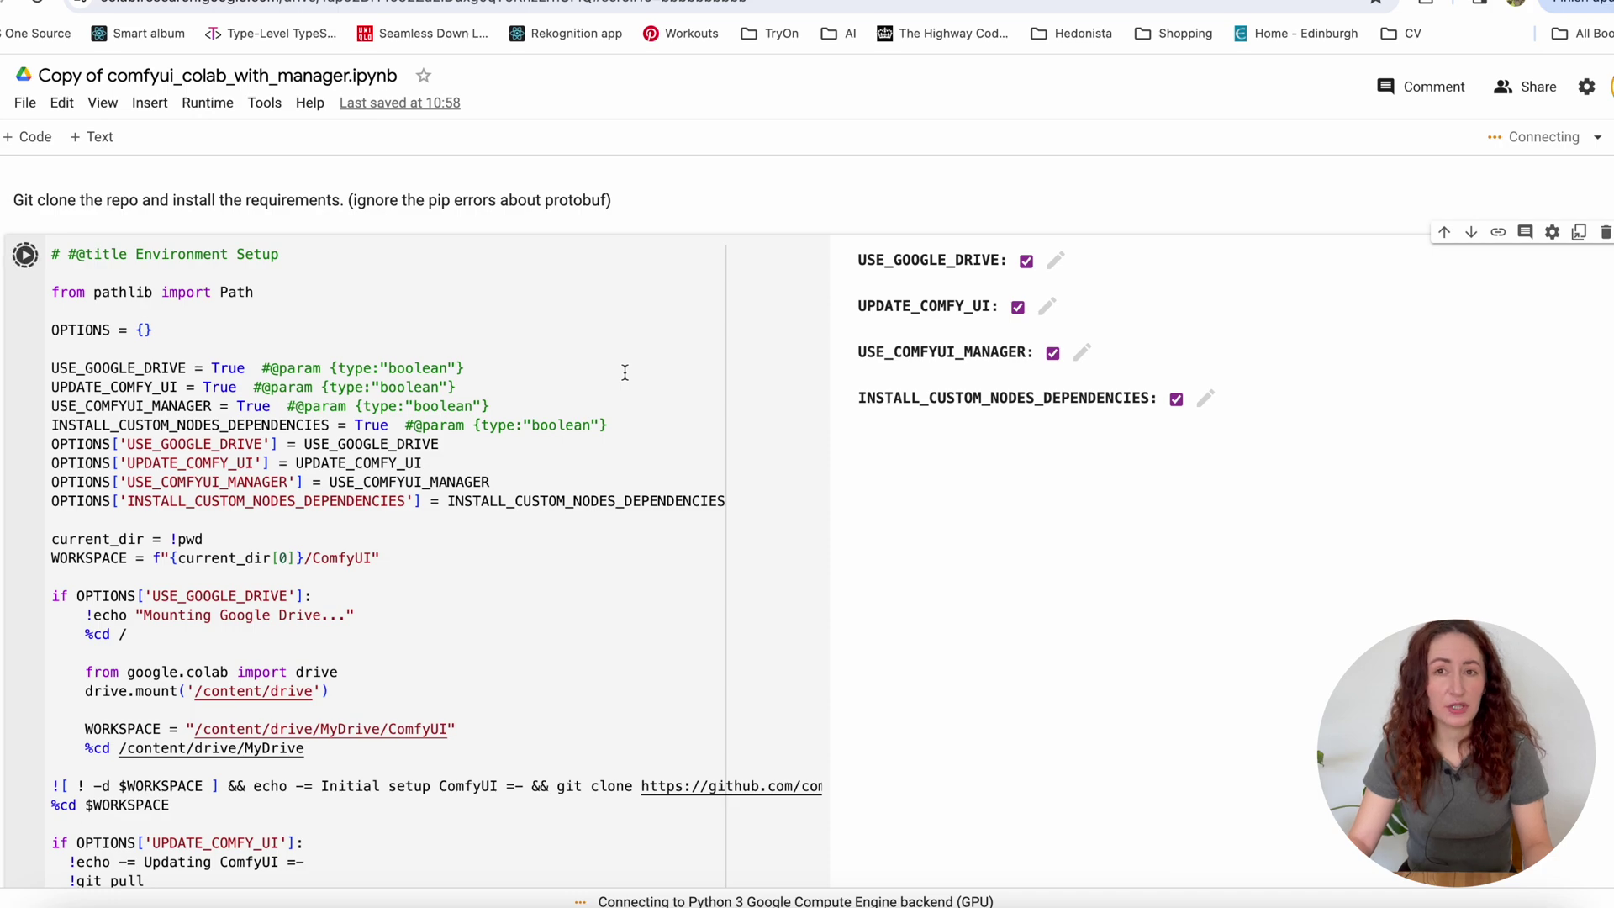
Step: Grant the notebook Google Drive access with your Google account so setup finishes
scroll(606, 371, down, 1)
scroll(1122, 416, down, 5)
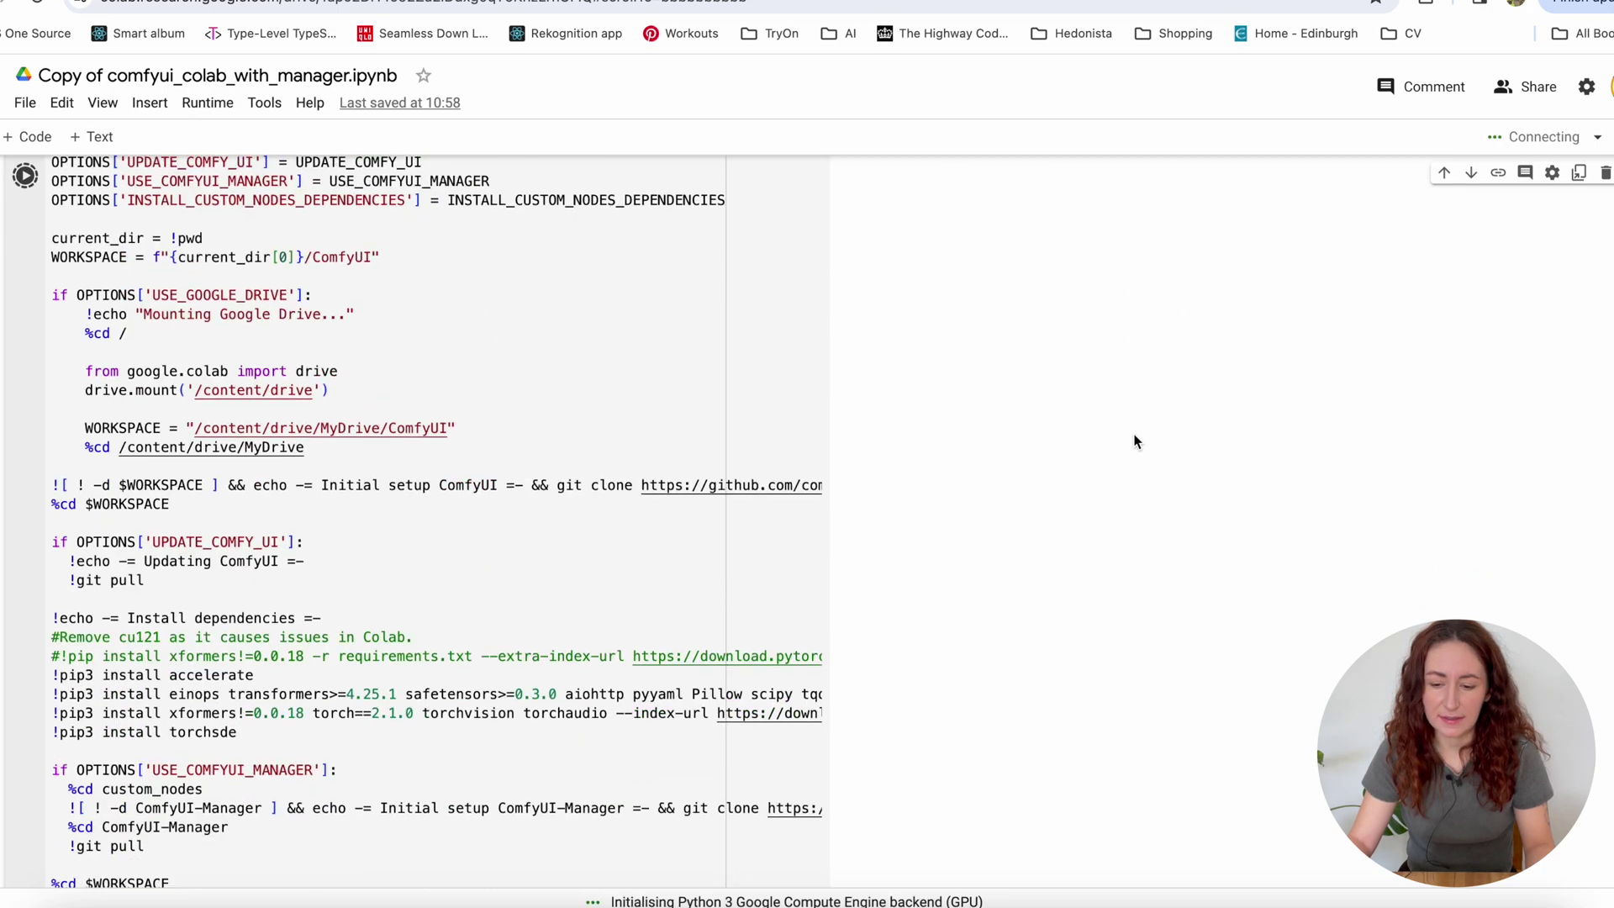
scroll(1134, 434, up, 5)
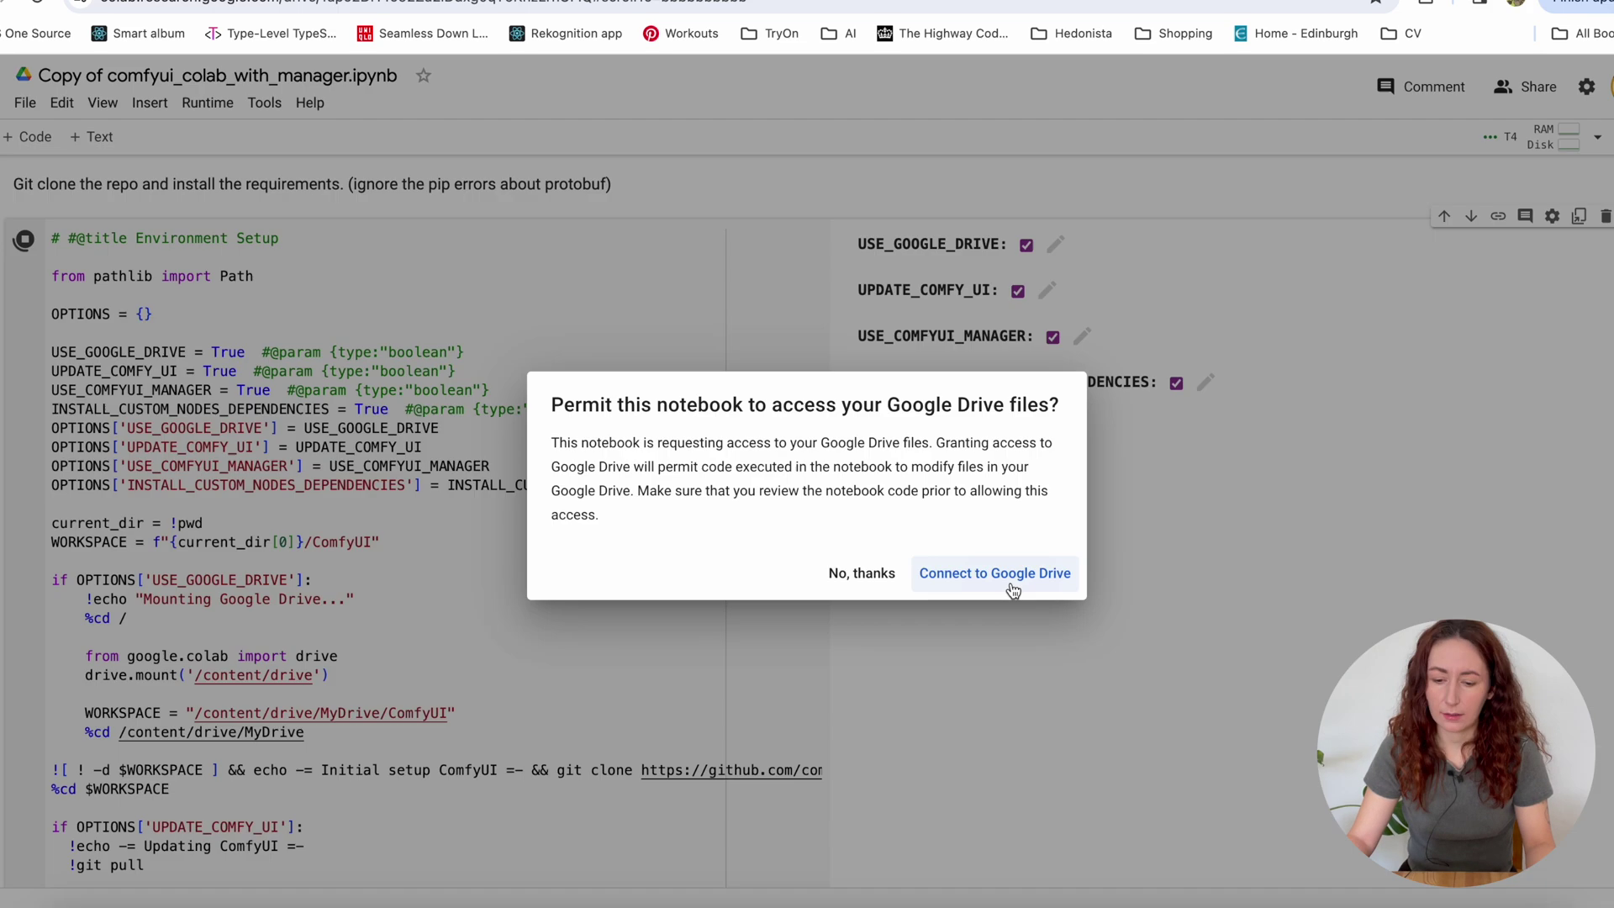
click(1013, 580)
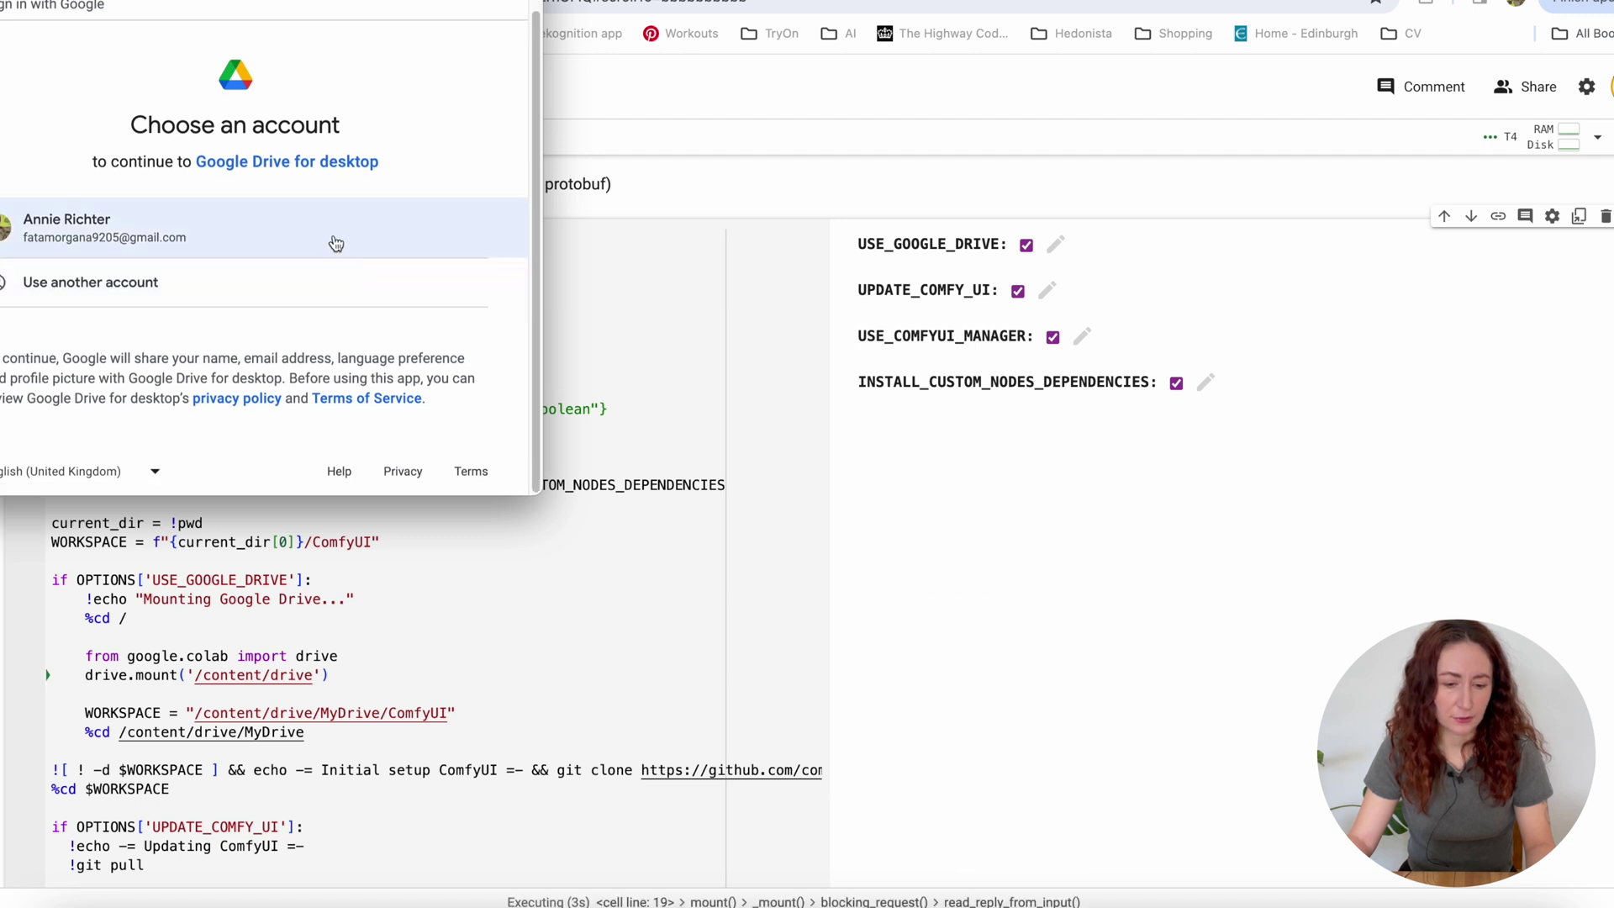
click(336, 241)
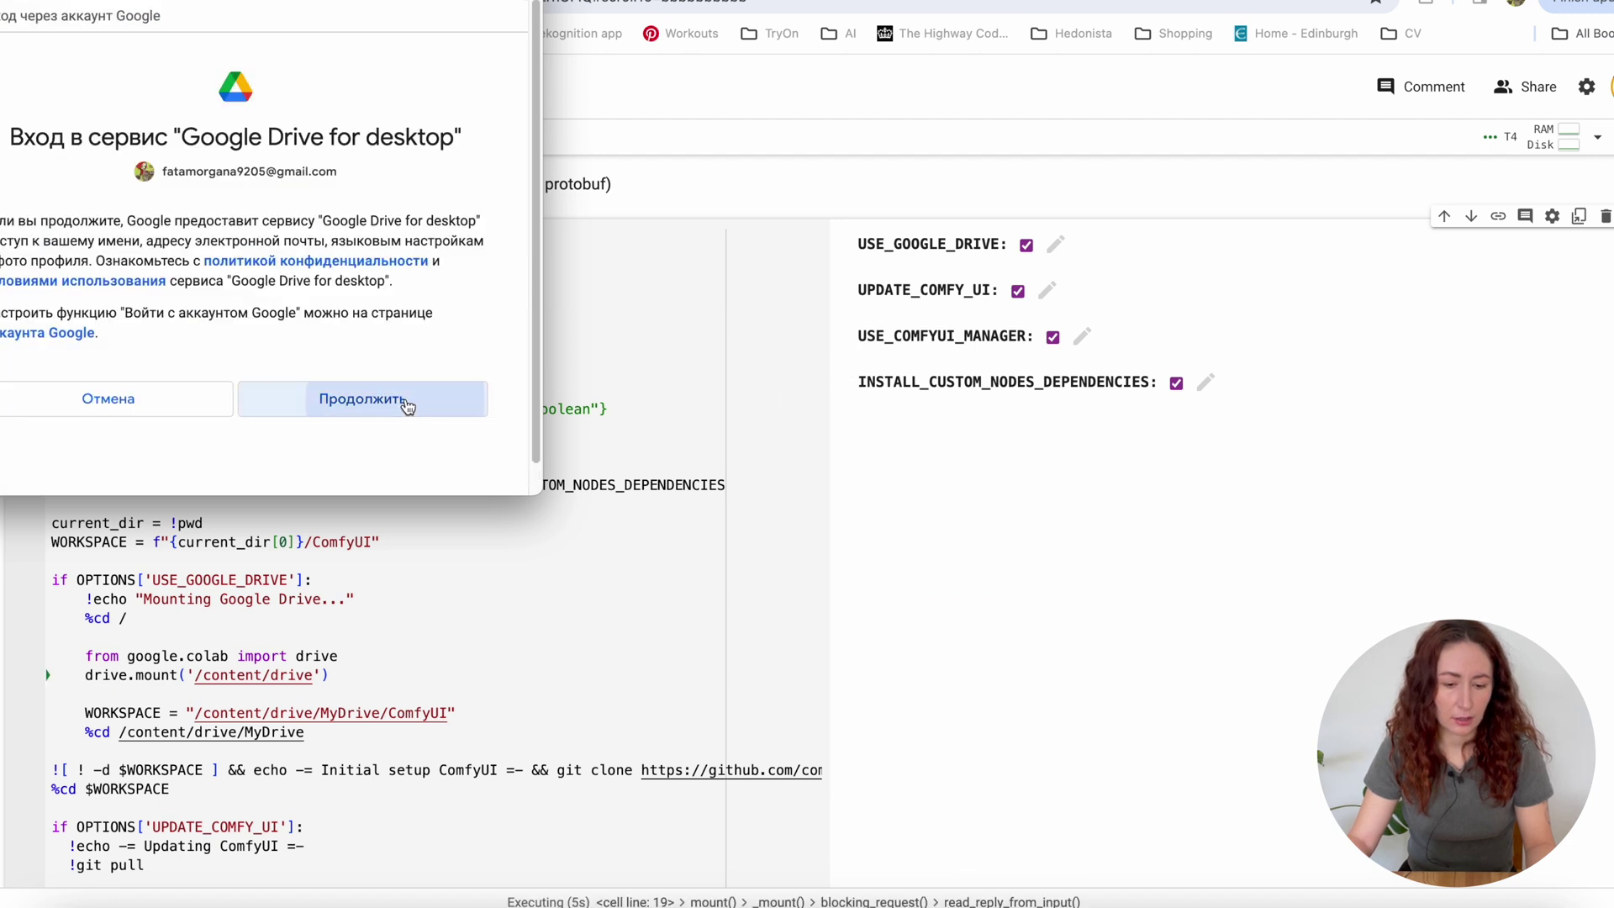
click(402, 401)
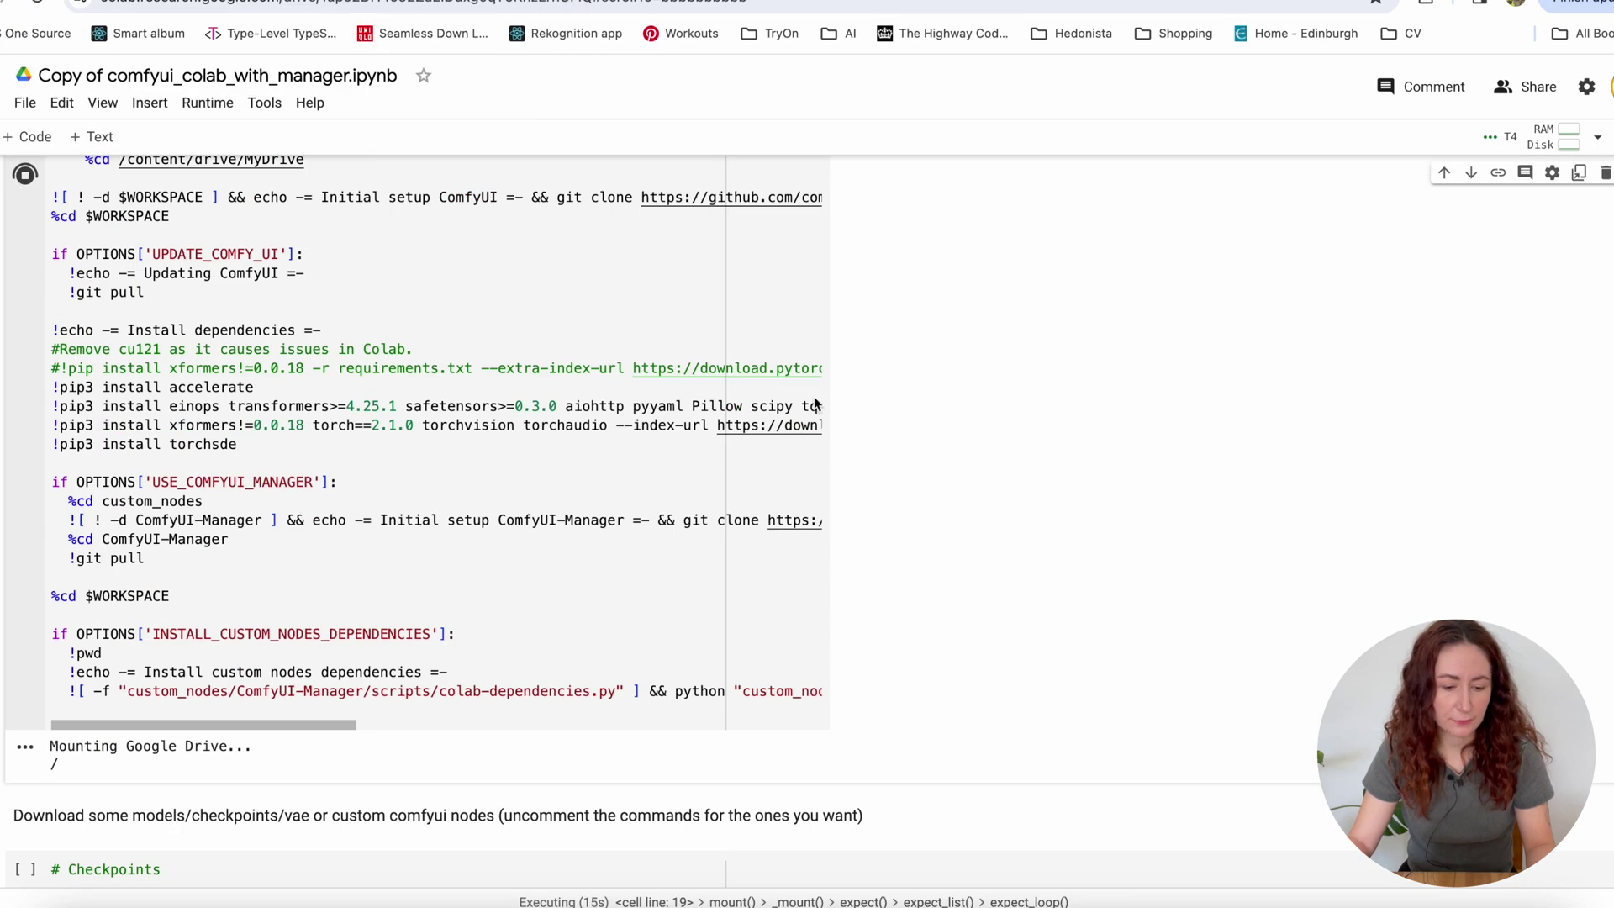
scroll(976, 518, down, 4)
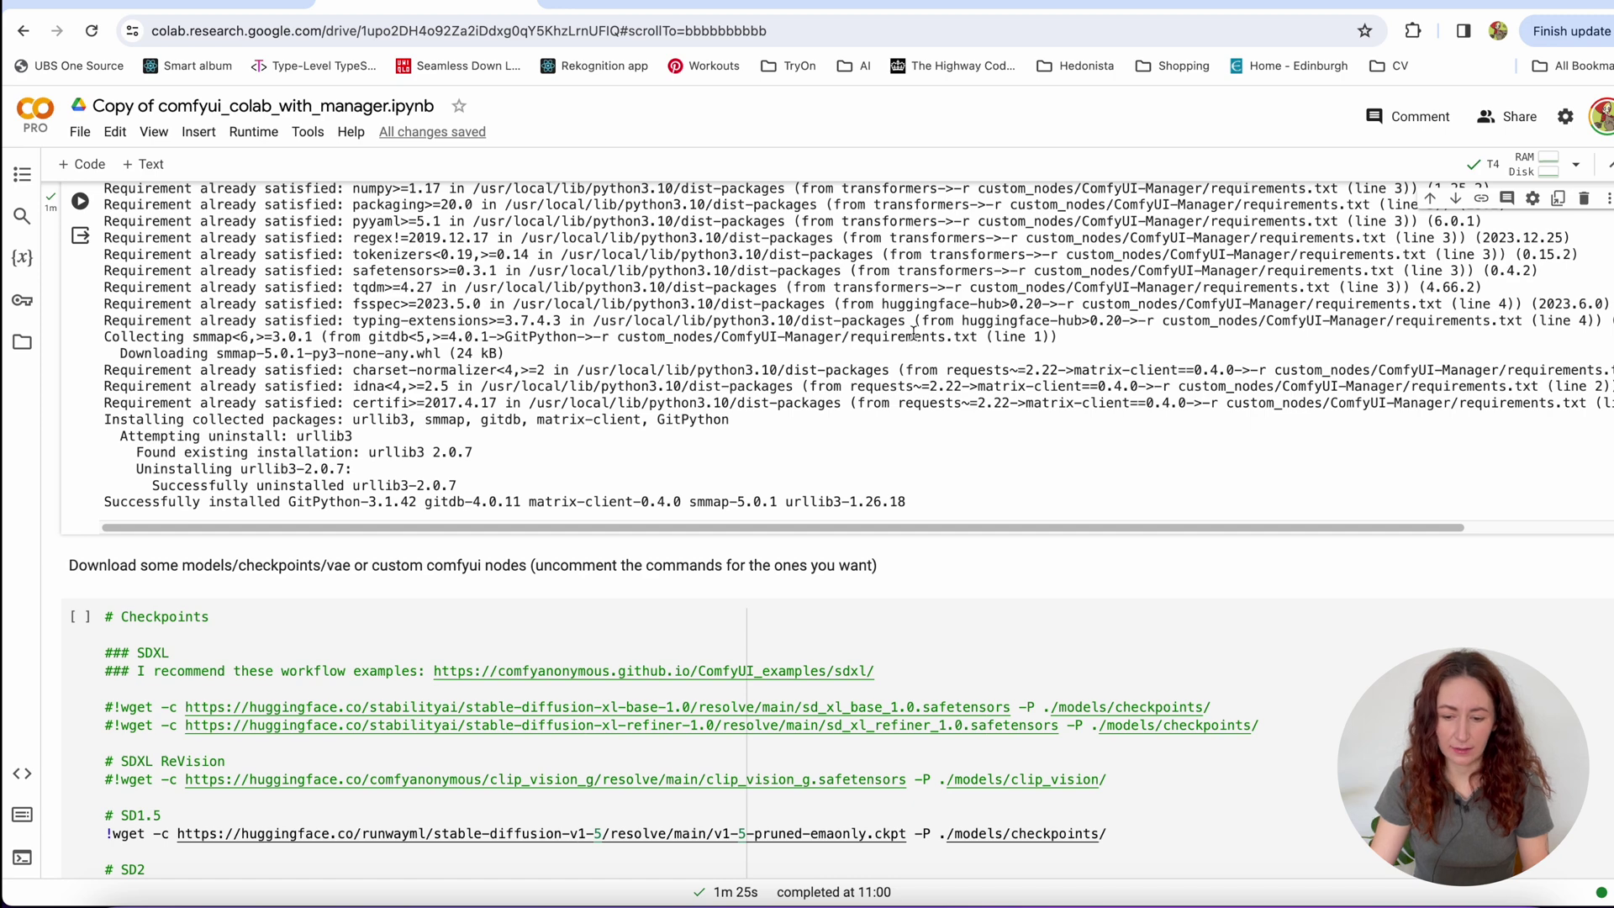
Step: Review the SD1.5 and VAE download lines, keeping the SD1.5 line uncommented
scroll(578, 330, down, 5)
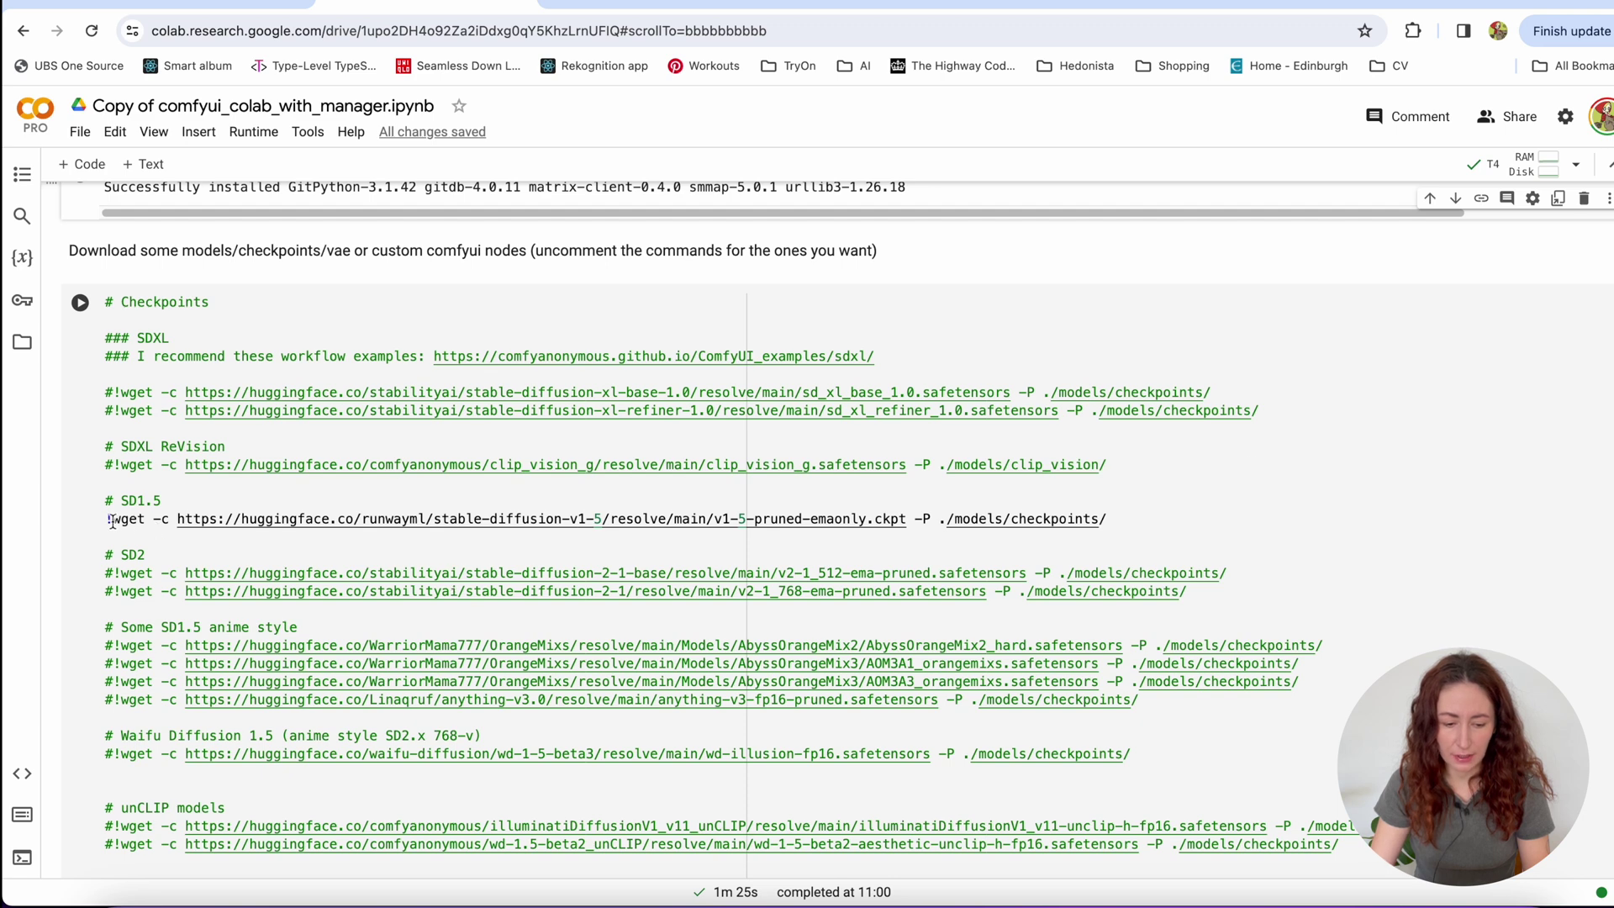
drag(112, 521, 1145, 526)
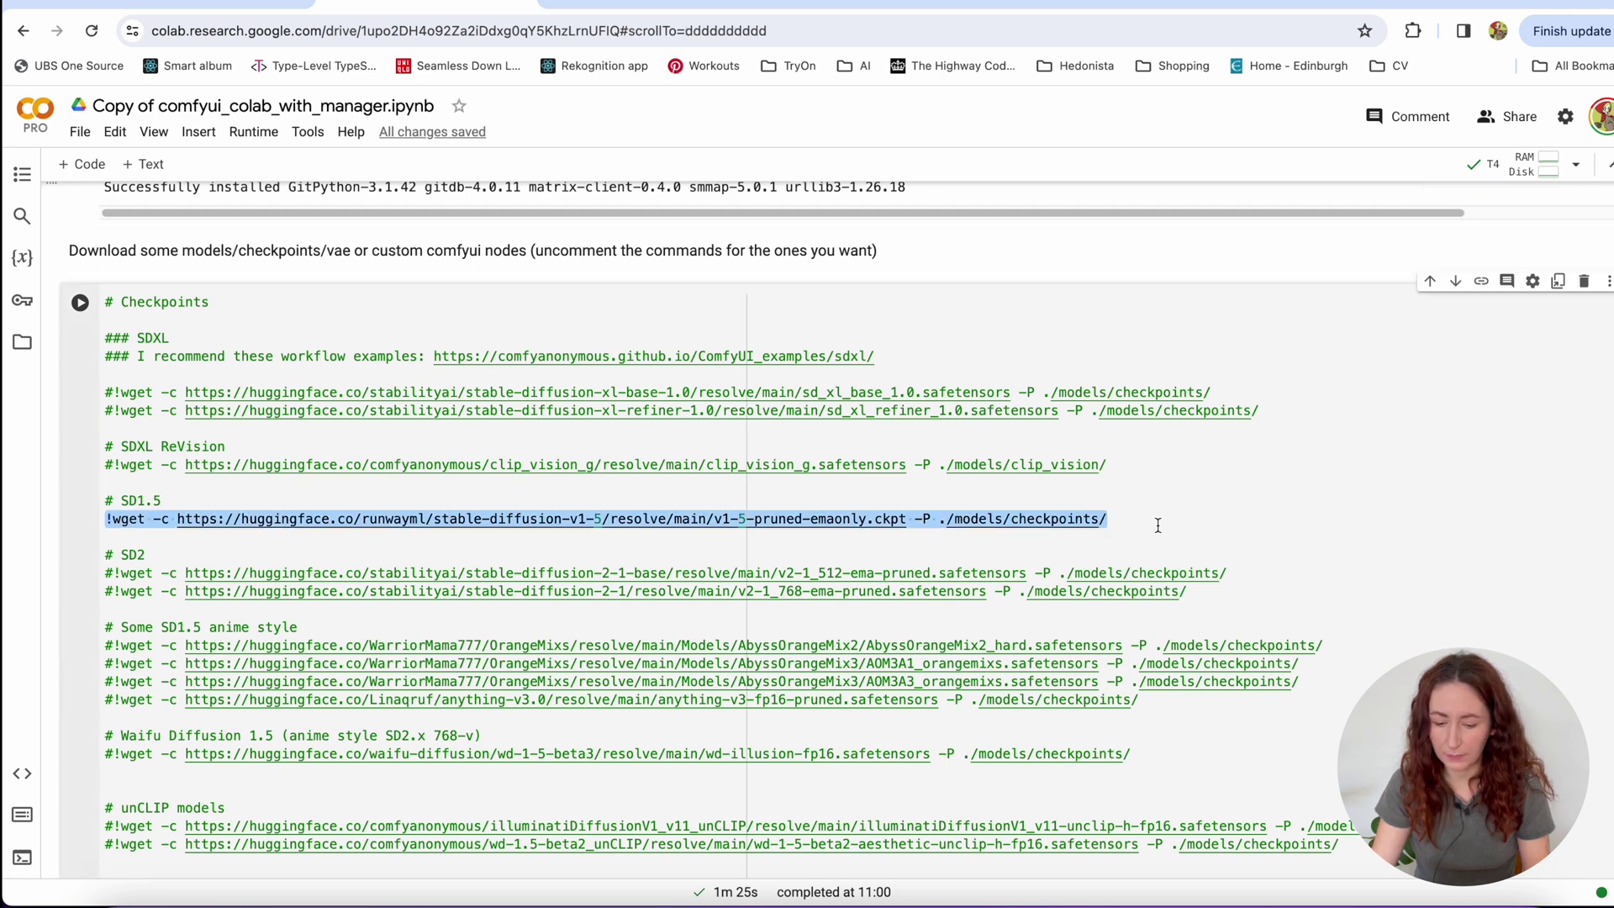
scroll(1198, 548, down, 3)
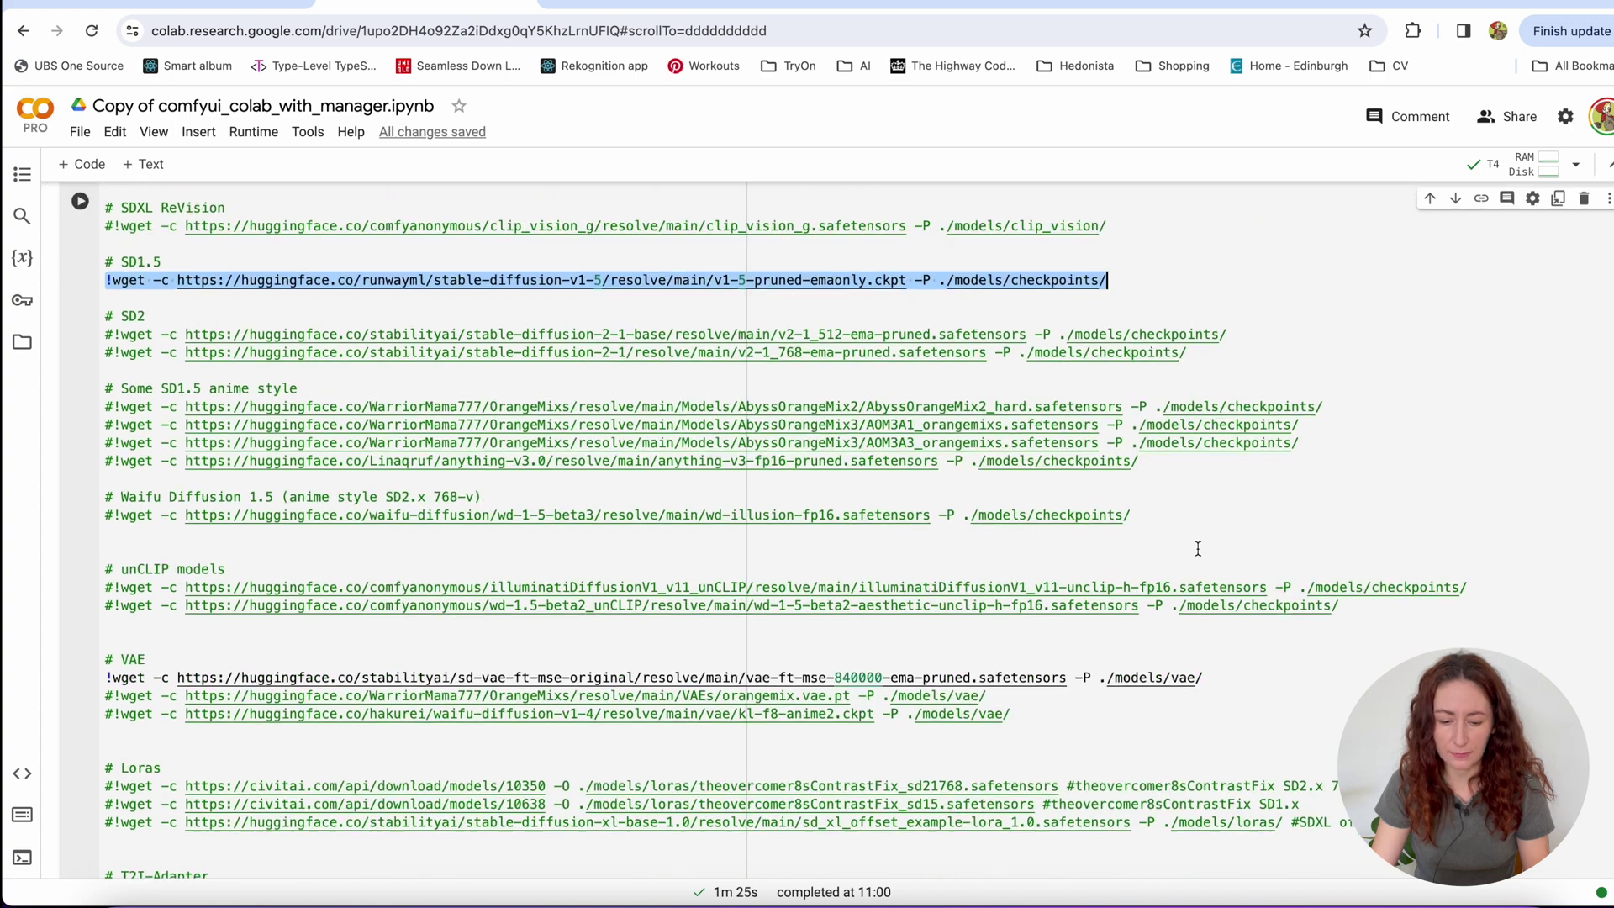
click(1025, 678)
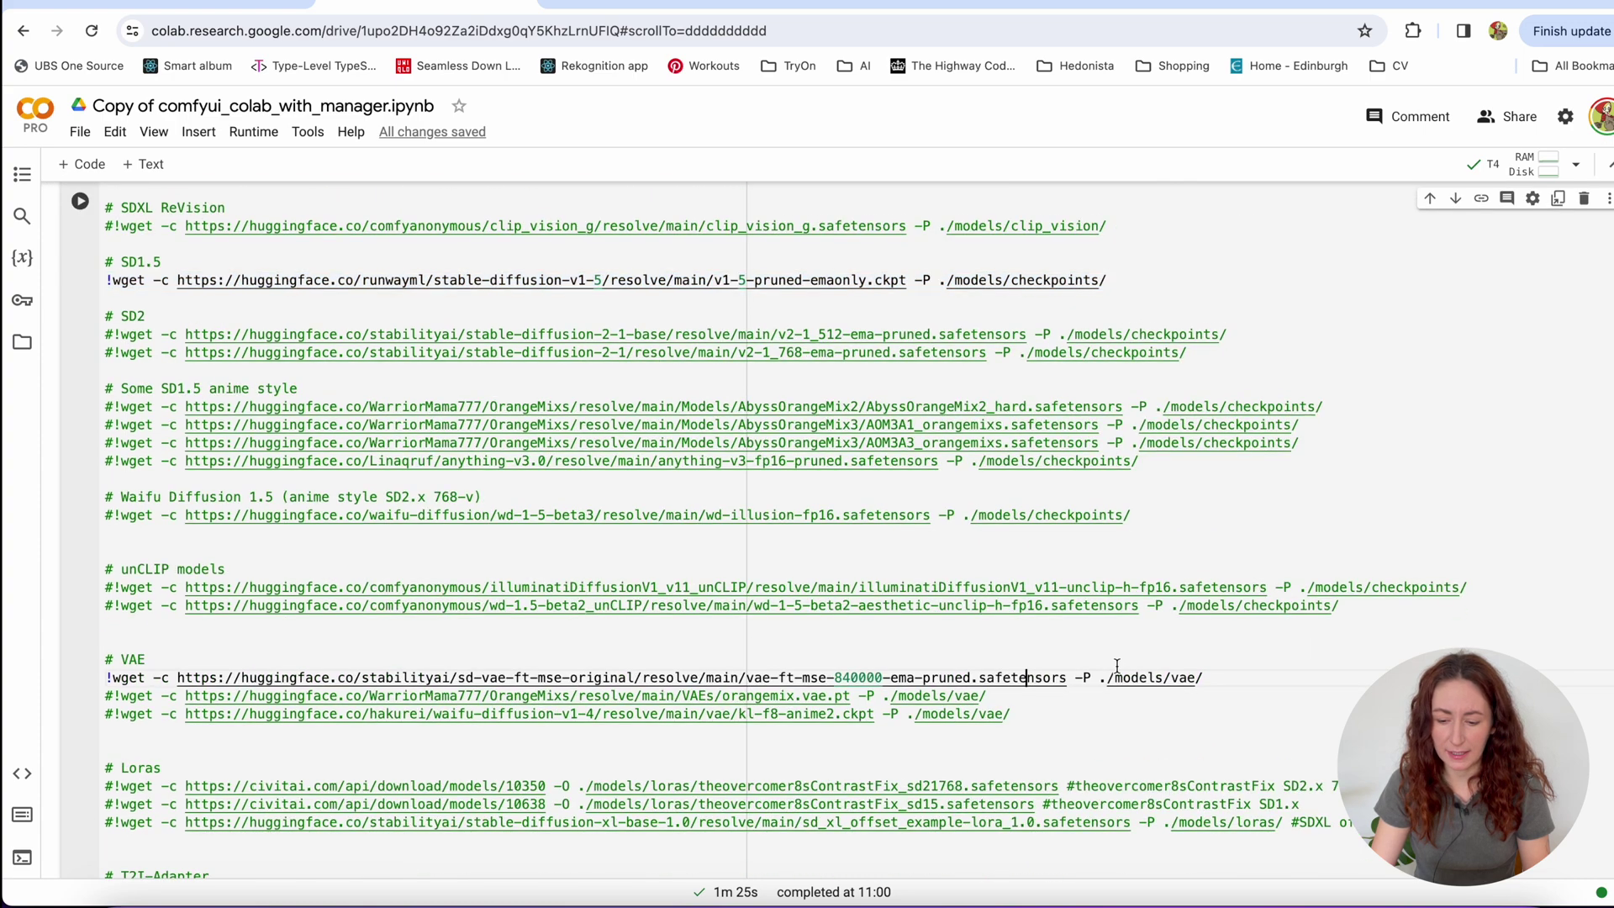
scroll(1255, 636, up, 1)
scroll(1255, 636, up, 5)
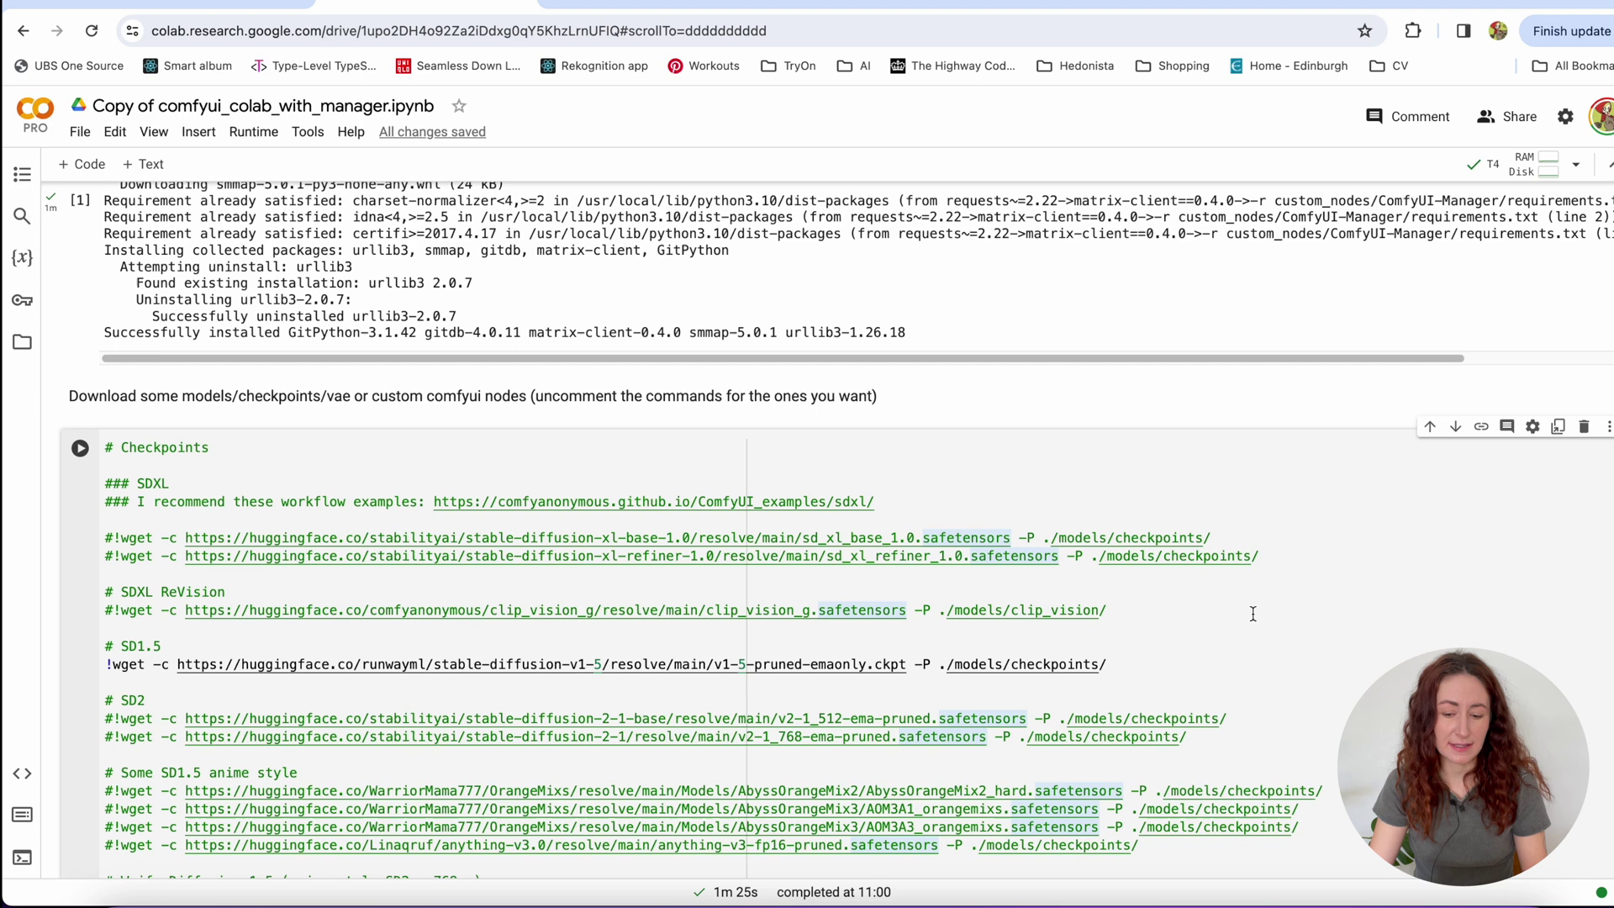
scroll(65, 714, down, 1)
click(110, 595)
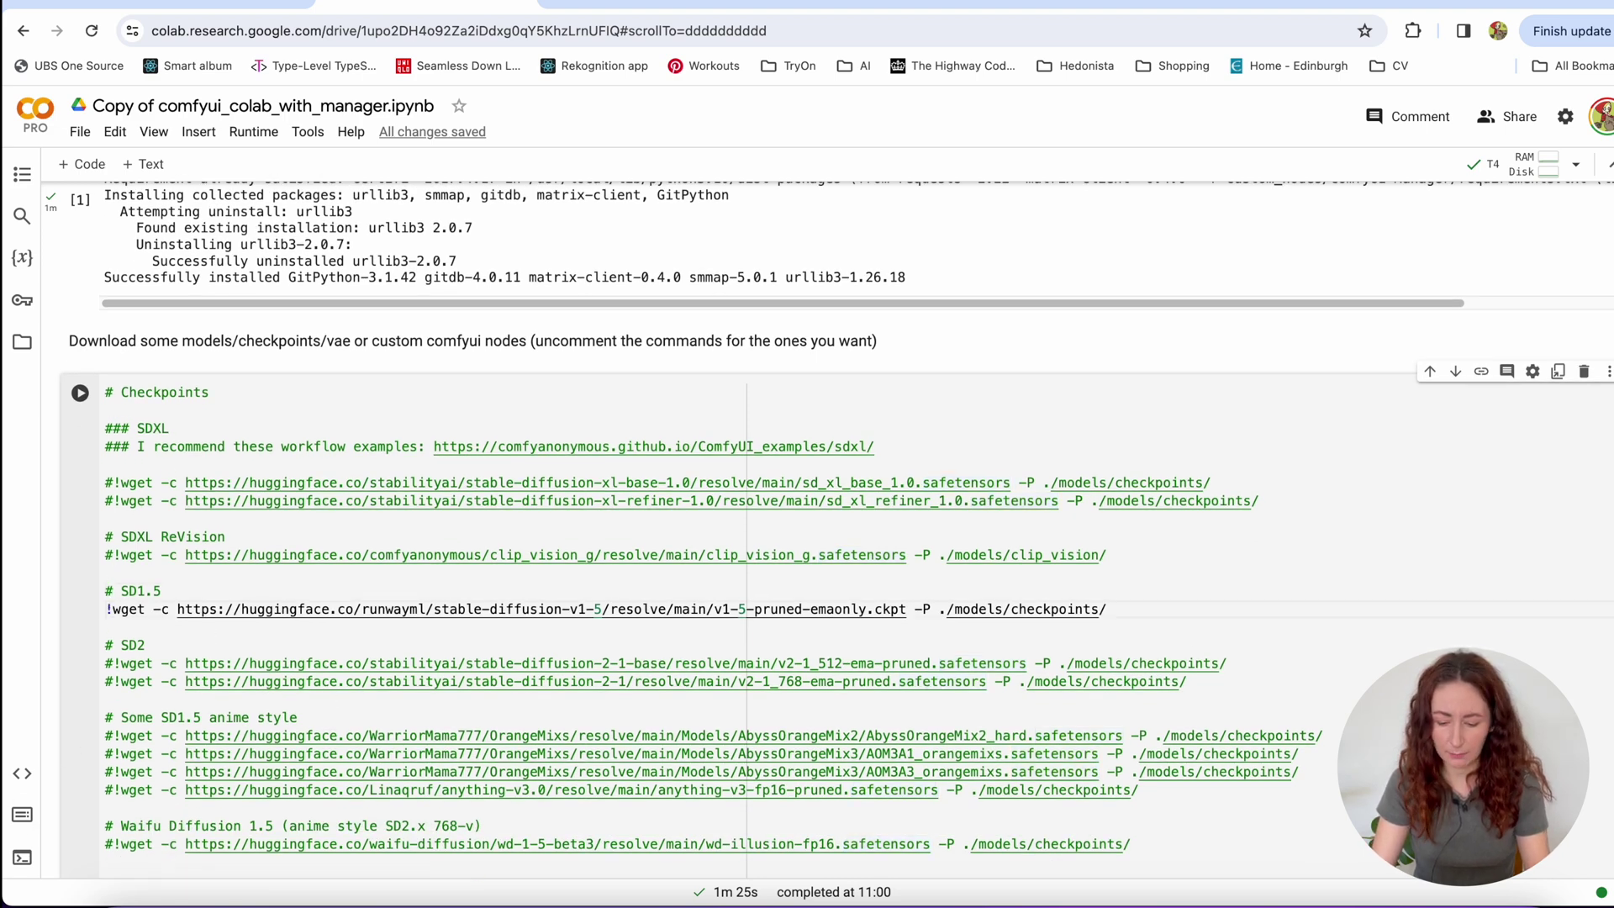
text(#)
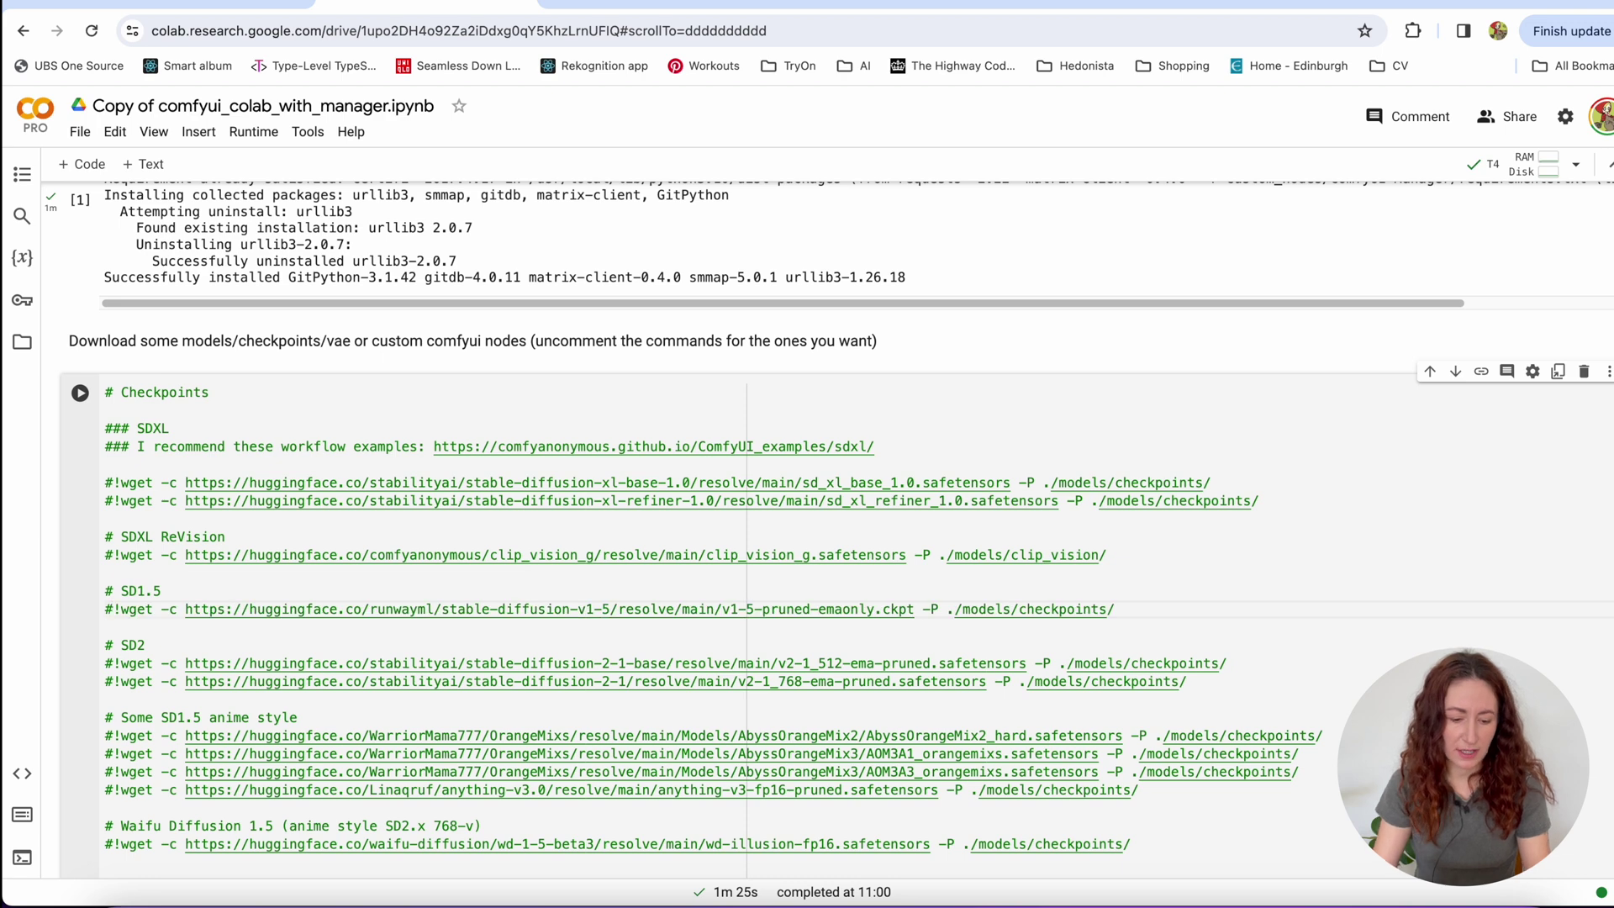
key(BackSpace)
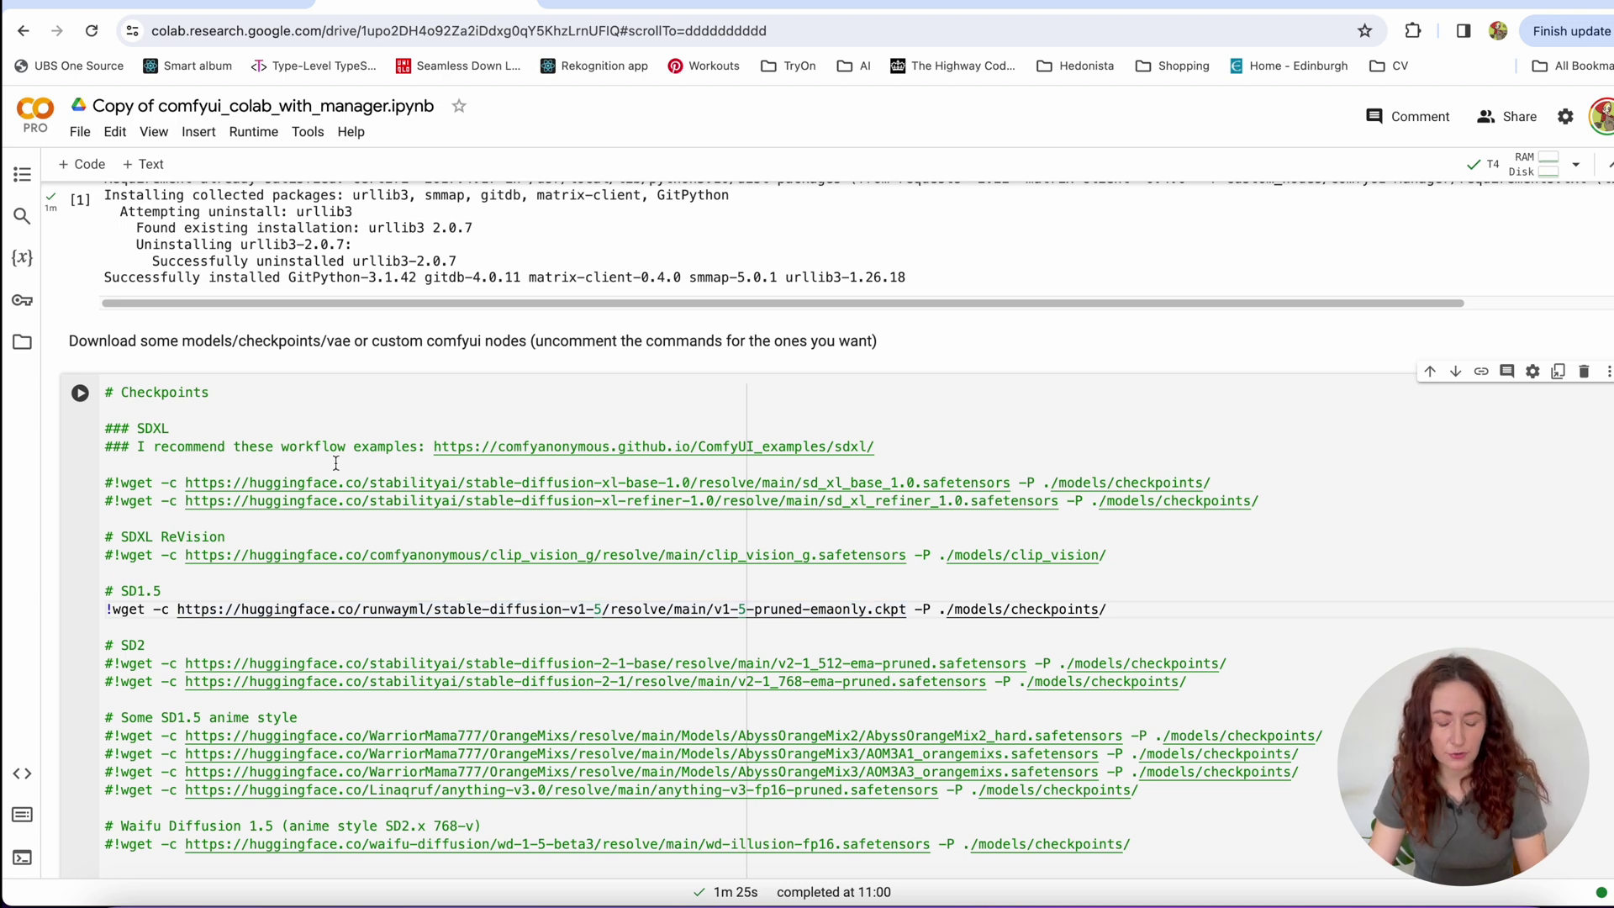
double_click(772, 608)
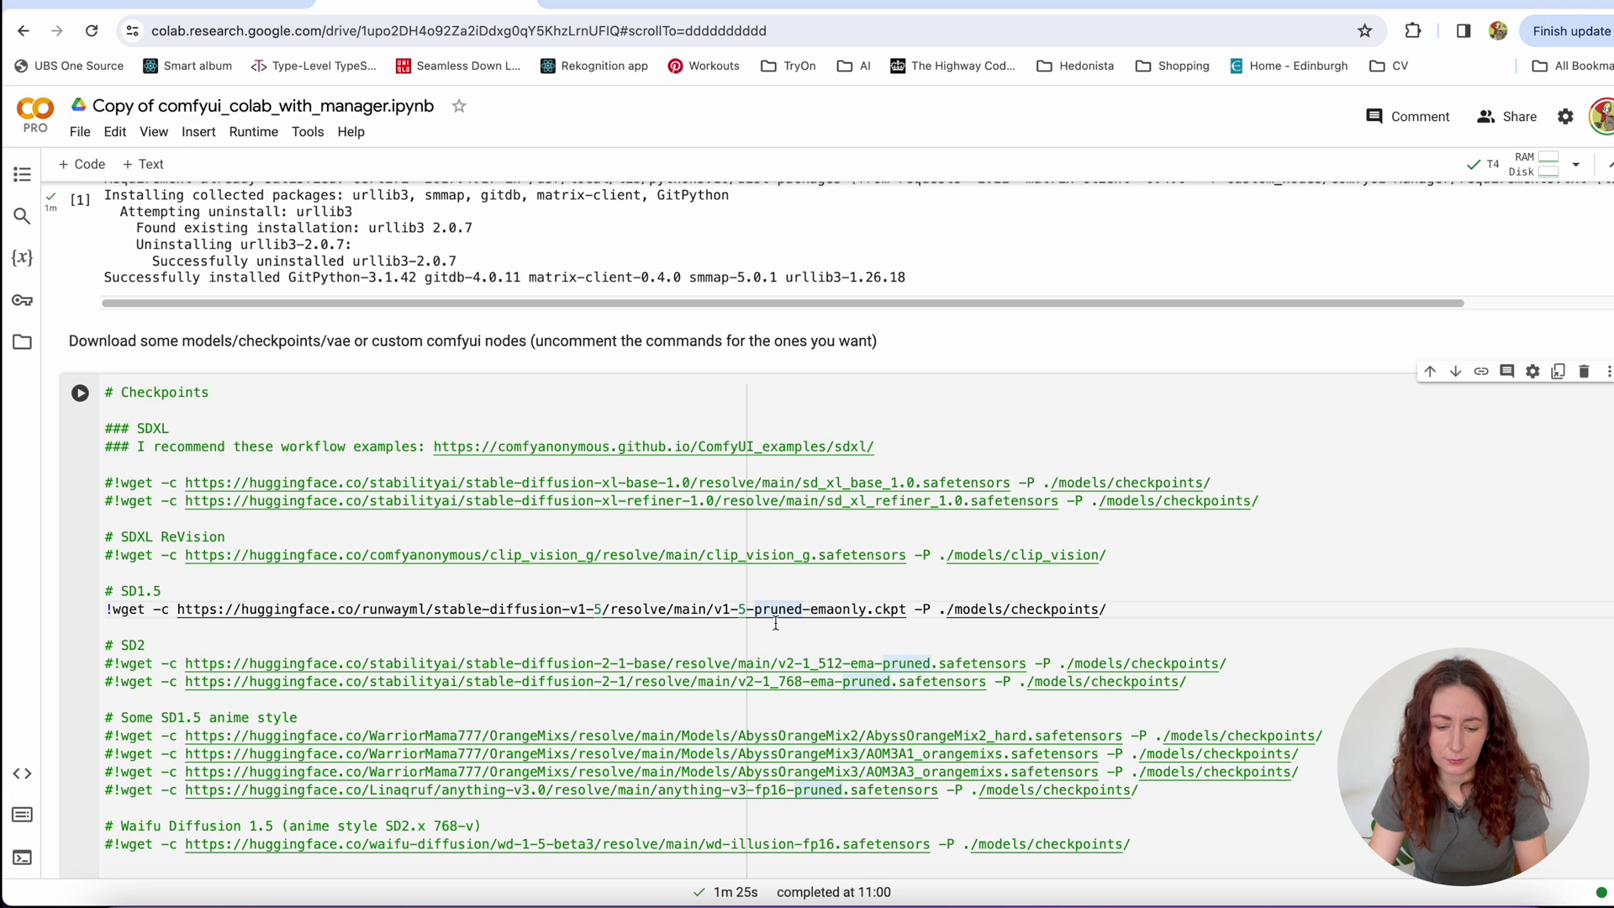
scroll(744, 604, down, 1)
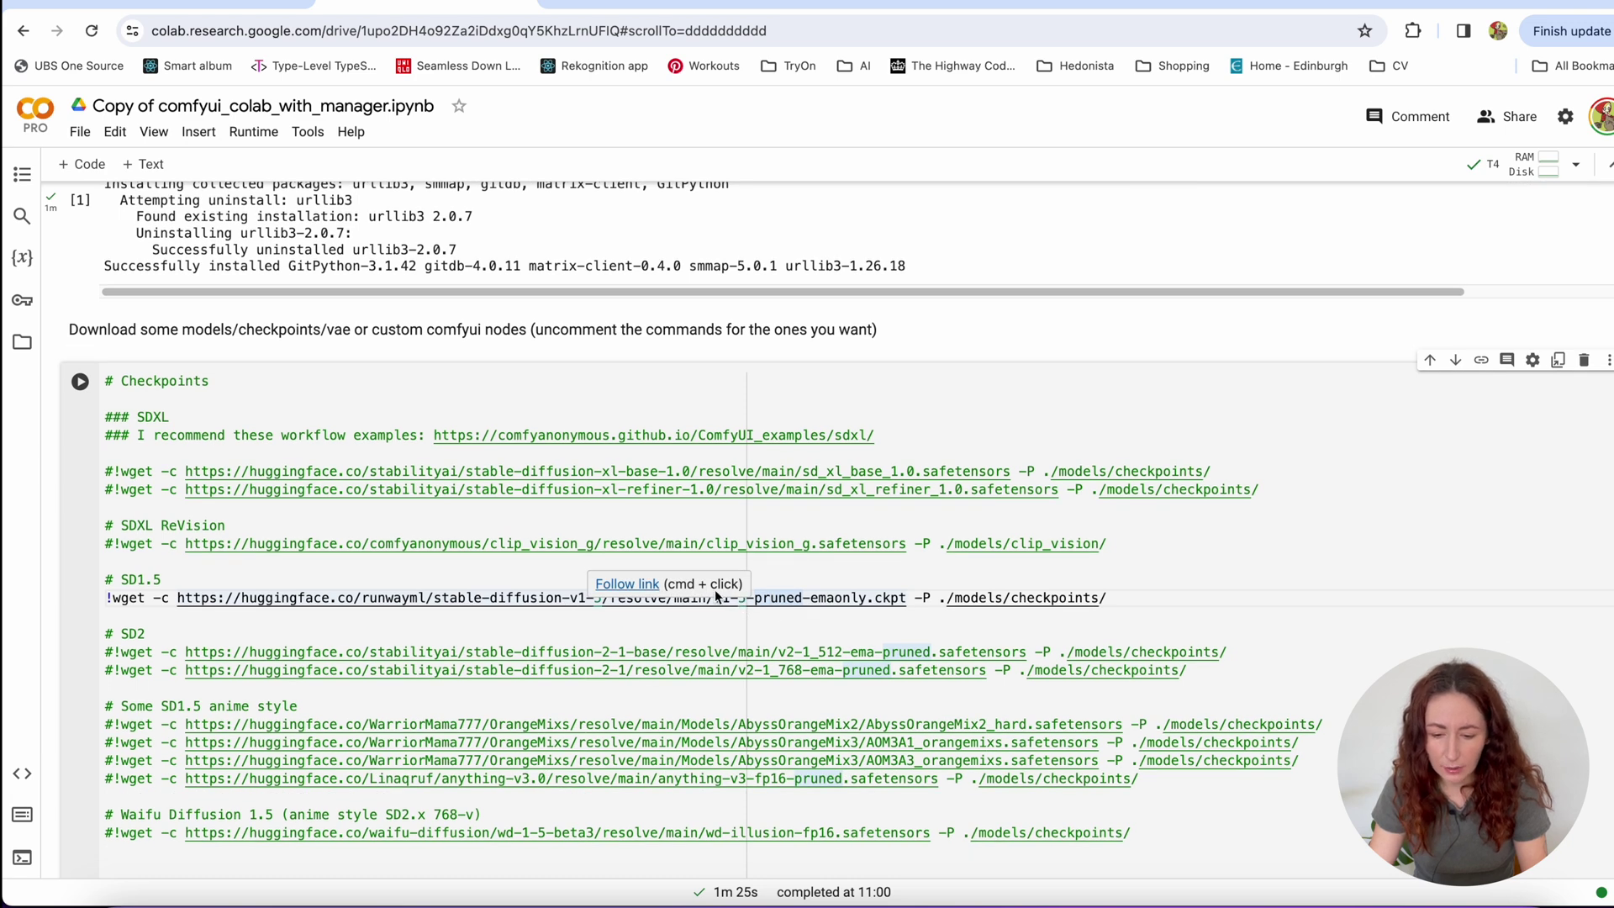
Step: Uncomment the SDXL base 1.0 !wget download line by deleting its leading #
click(113, 470)
key(BackSpace)
click(850, 472)
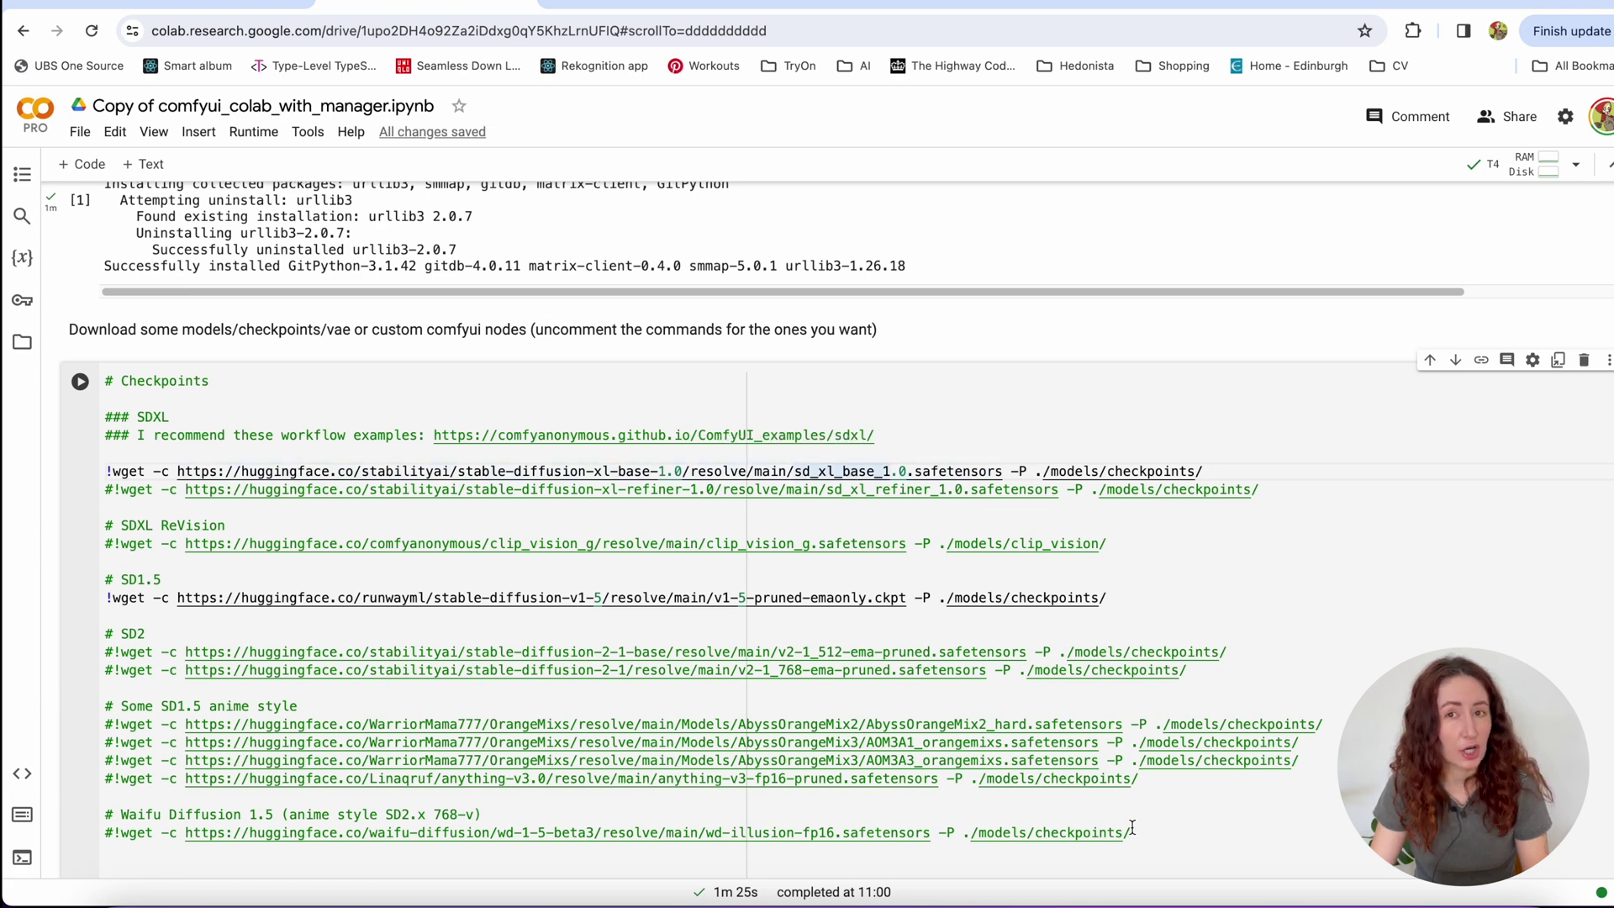
scroll(754, 722, down, 5)
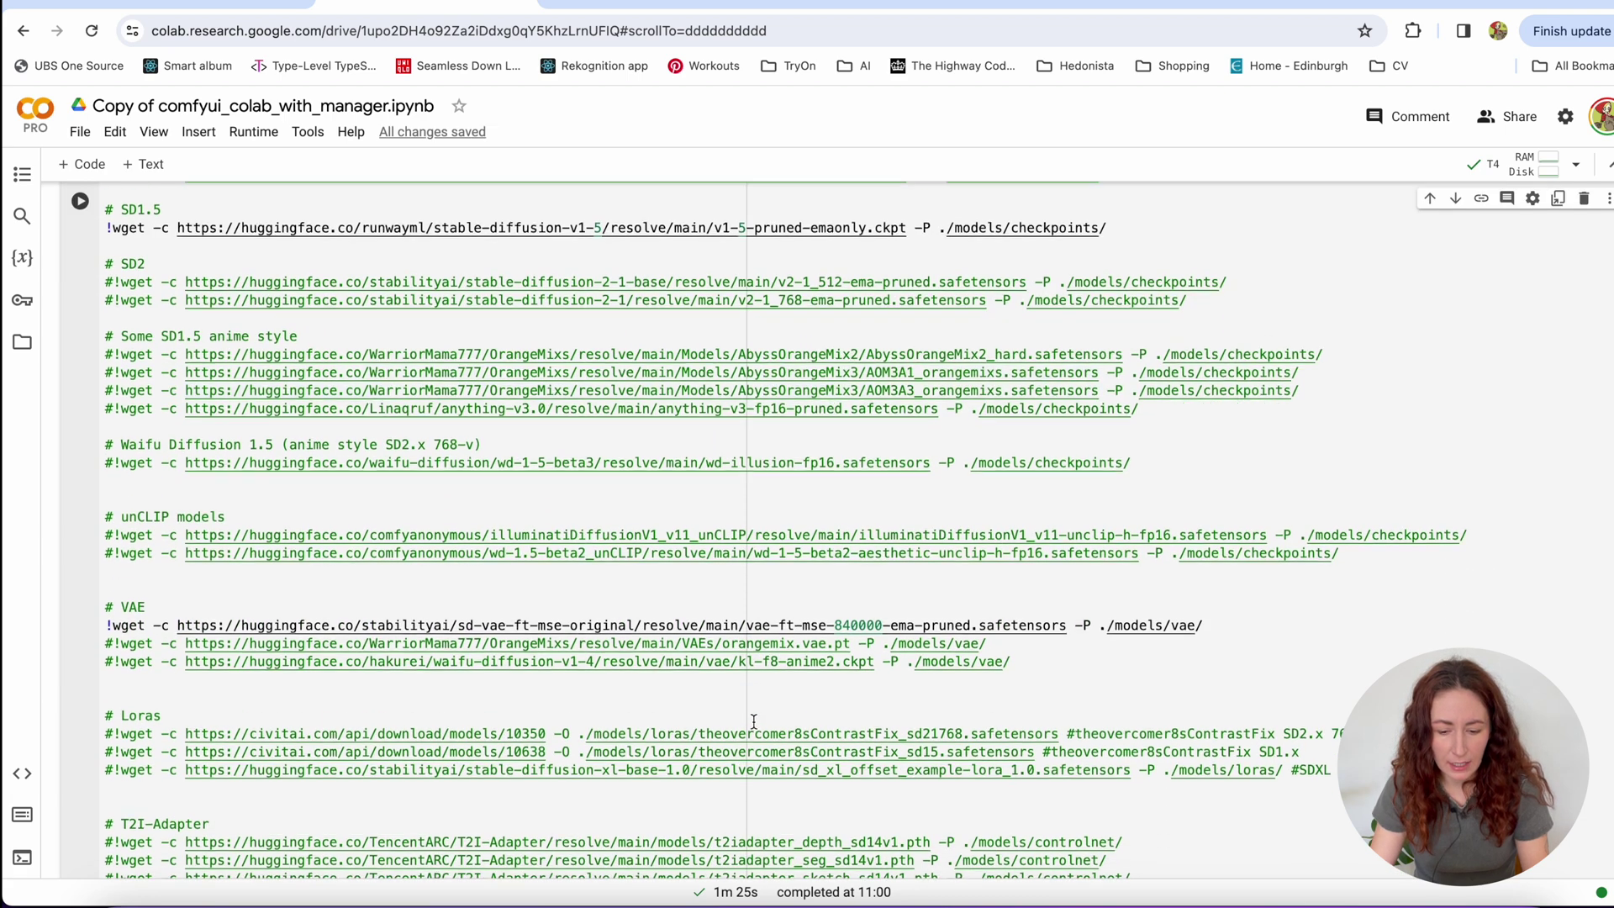
scroll(753, 719, down, 5)
scroll(90, 477, up, 10)
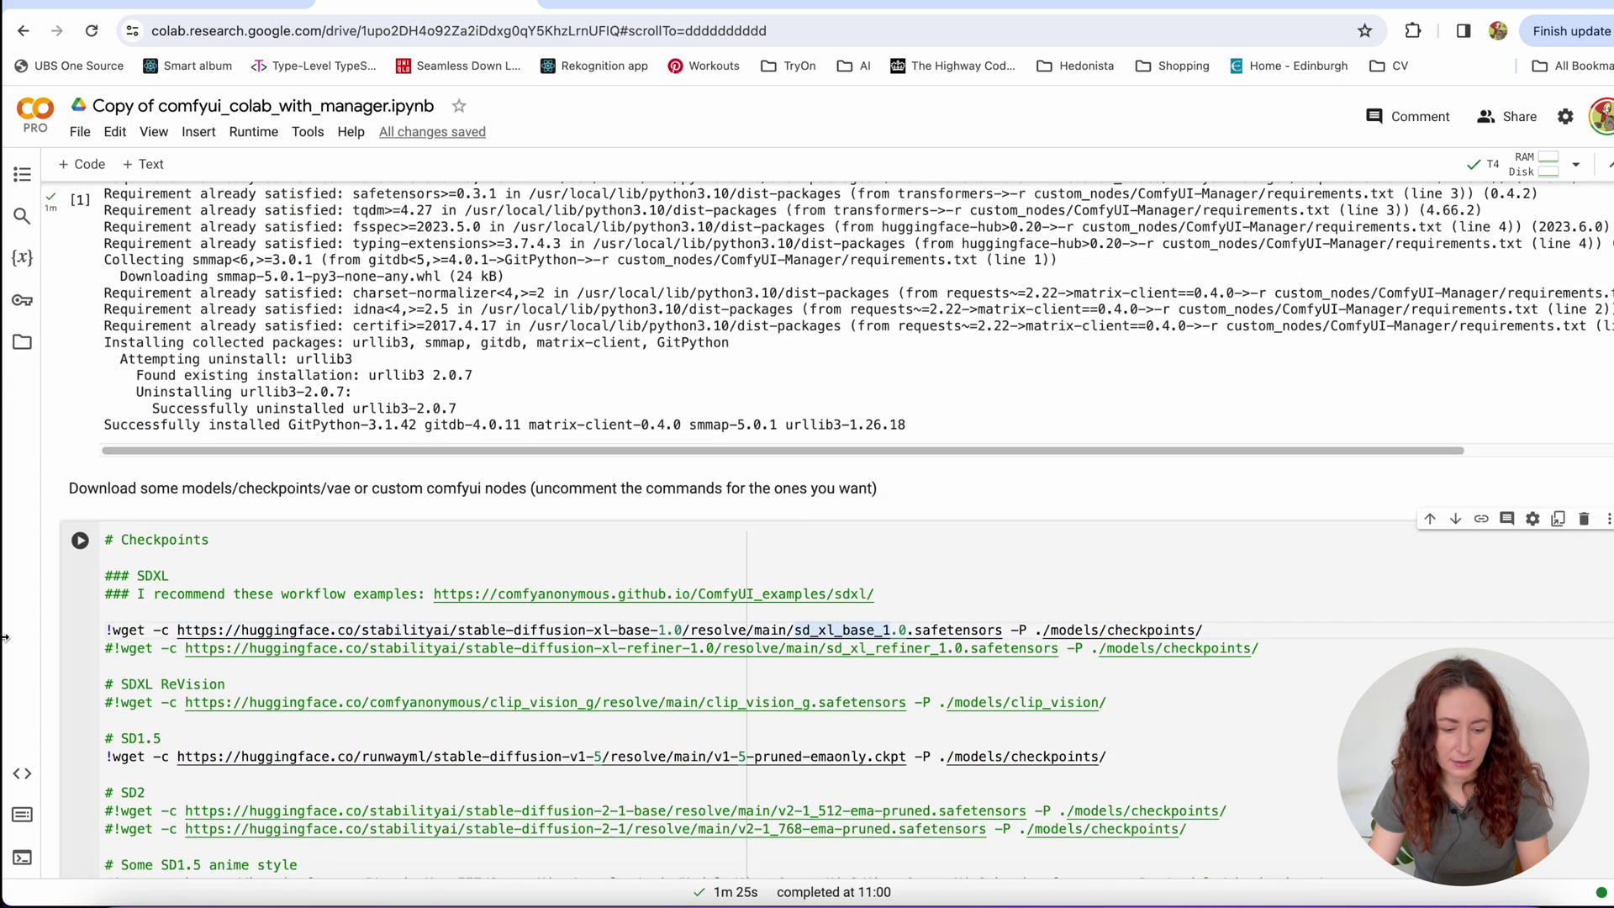
Step: Run the Checkpoints cell to download the SD1.5 and SDXL base models
click(81, 542)
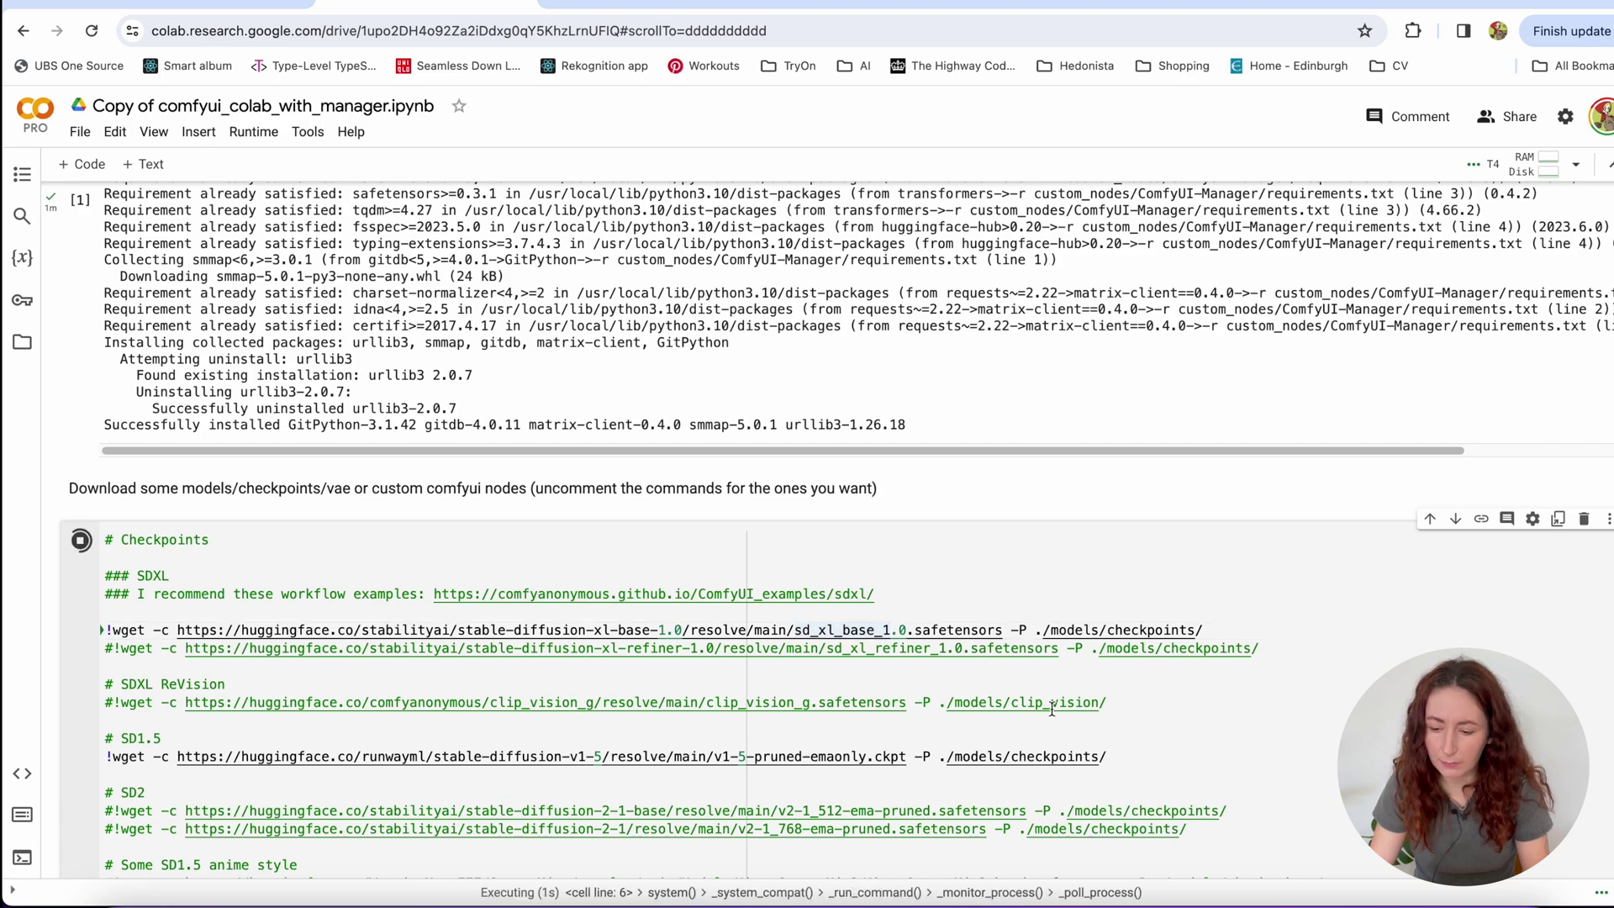
scroll(1041, 827, down, 10)
scroll(1052, 709, down, 15)
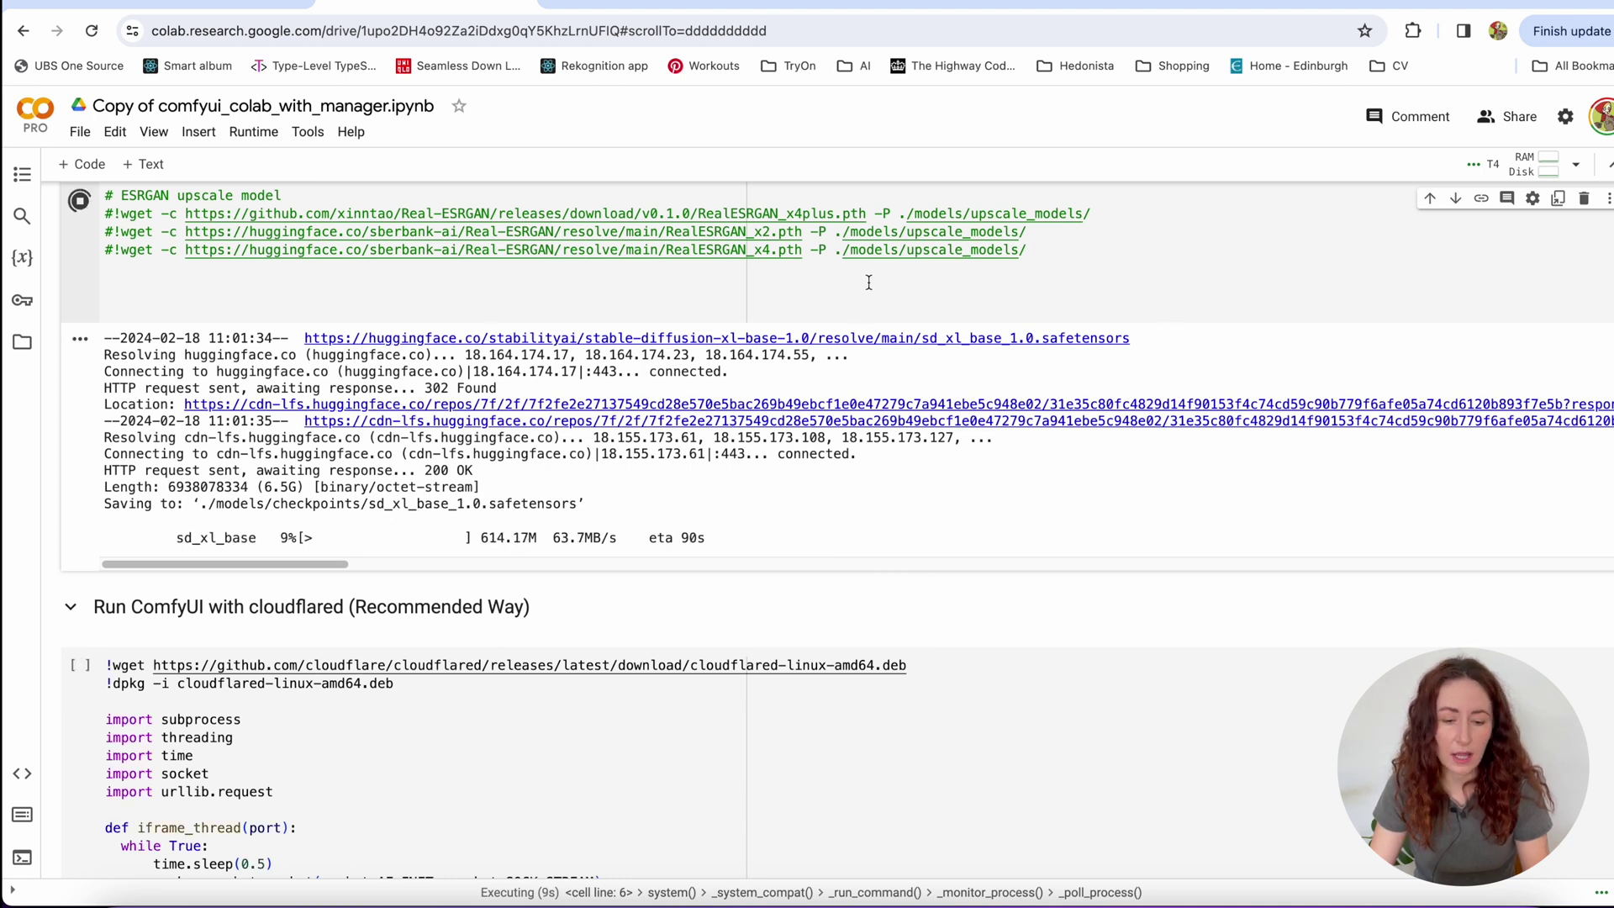
scroll(485, 649, down, 1)
scroll(484, 649, down, 5)
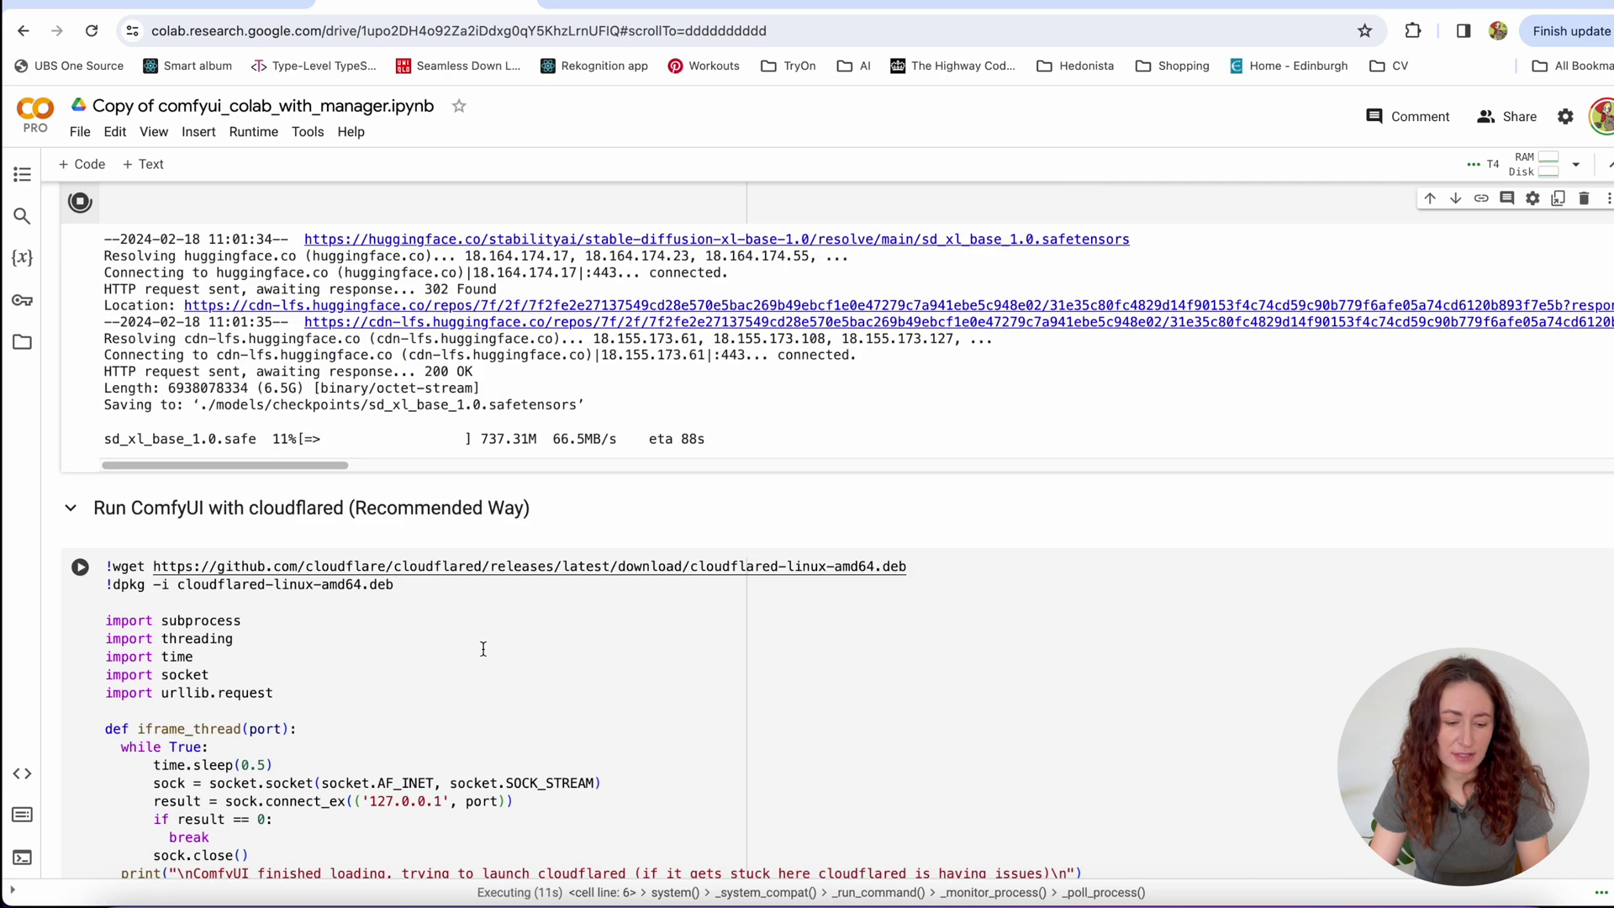
Step: Launch ComfyUI with cloudflared and locate the printed trycloudflare access URL
click(78, 436)
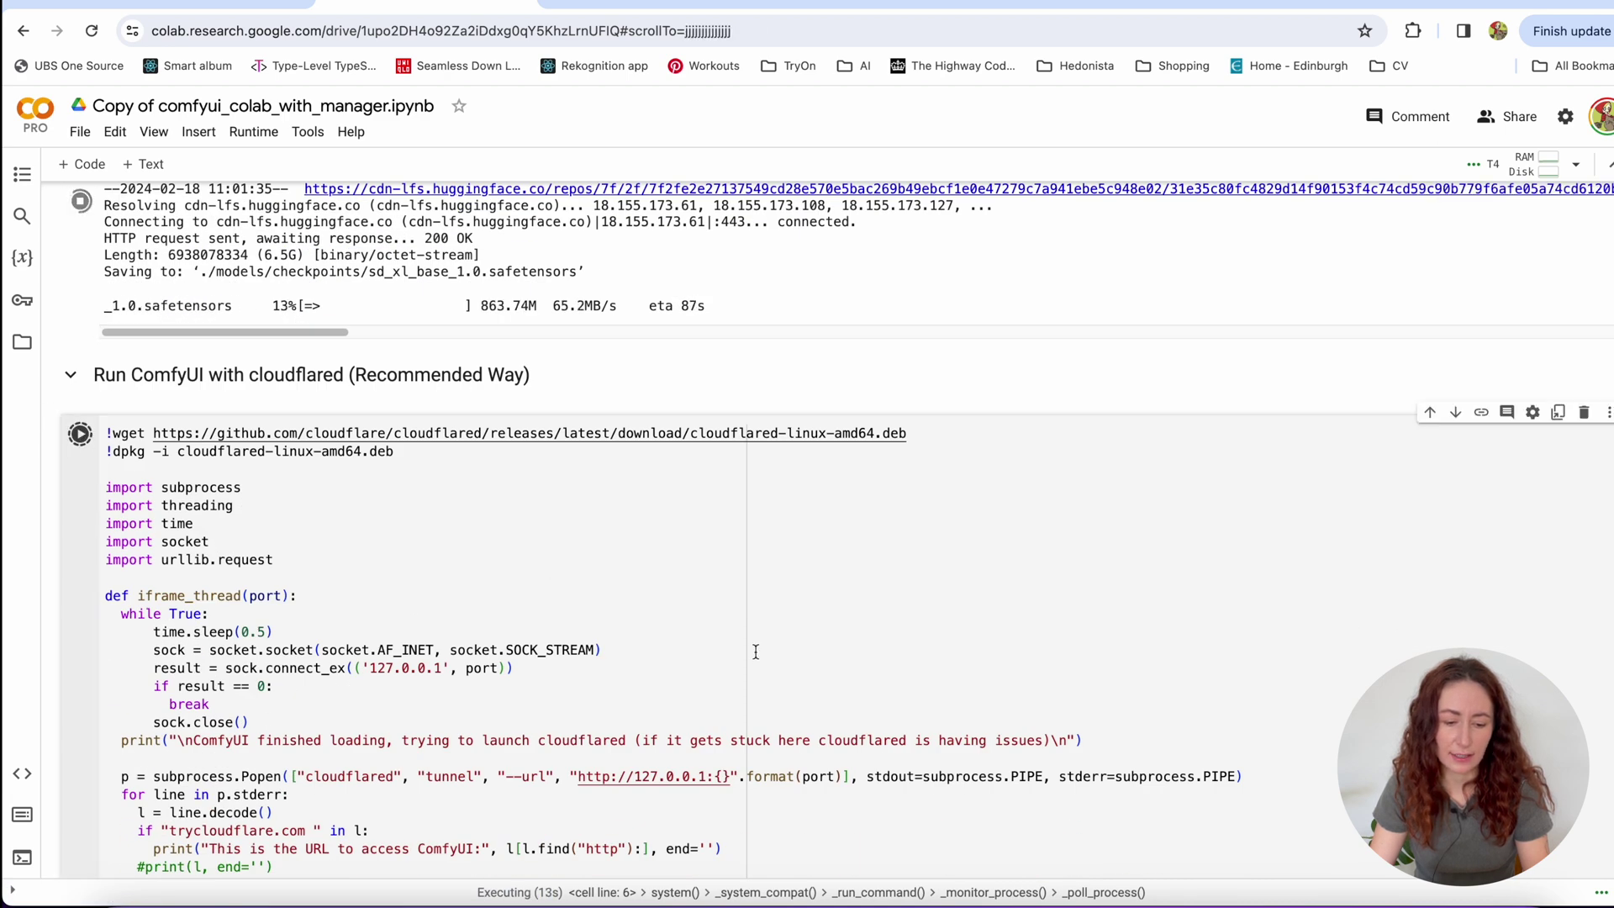
scroll(754, 652, down, 6)
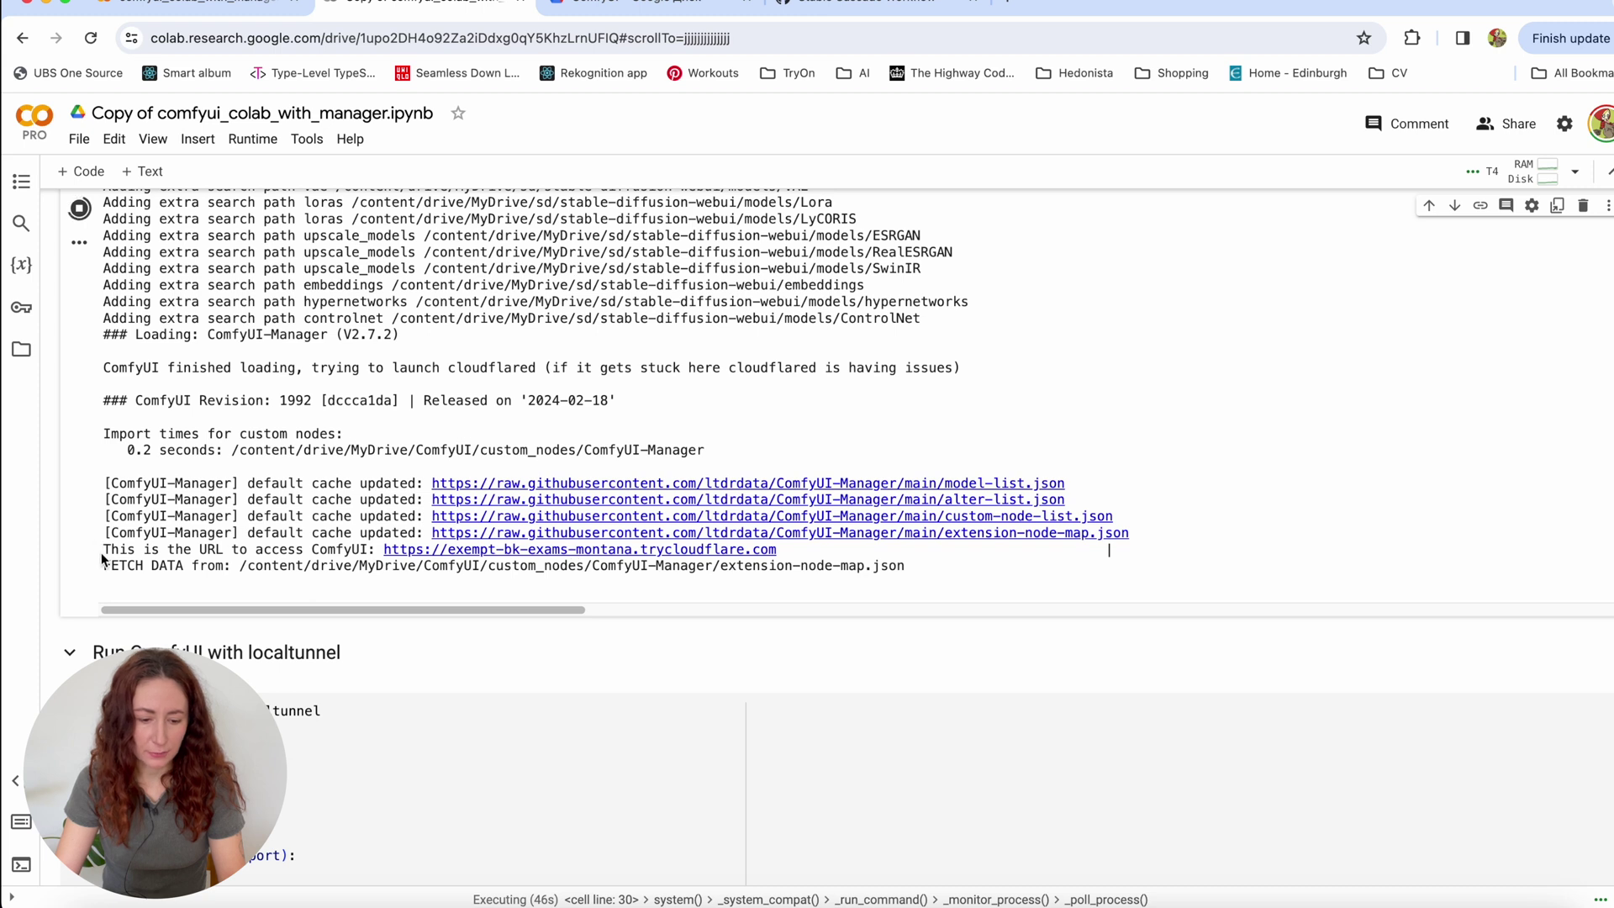
drag(102, 559, 812, 551)
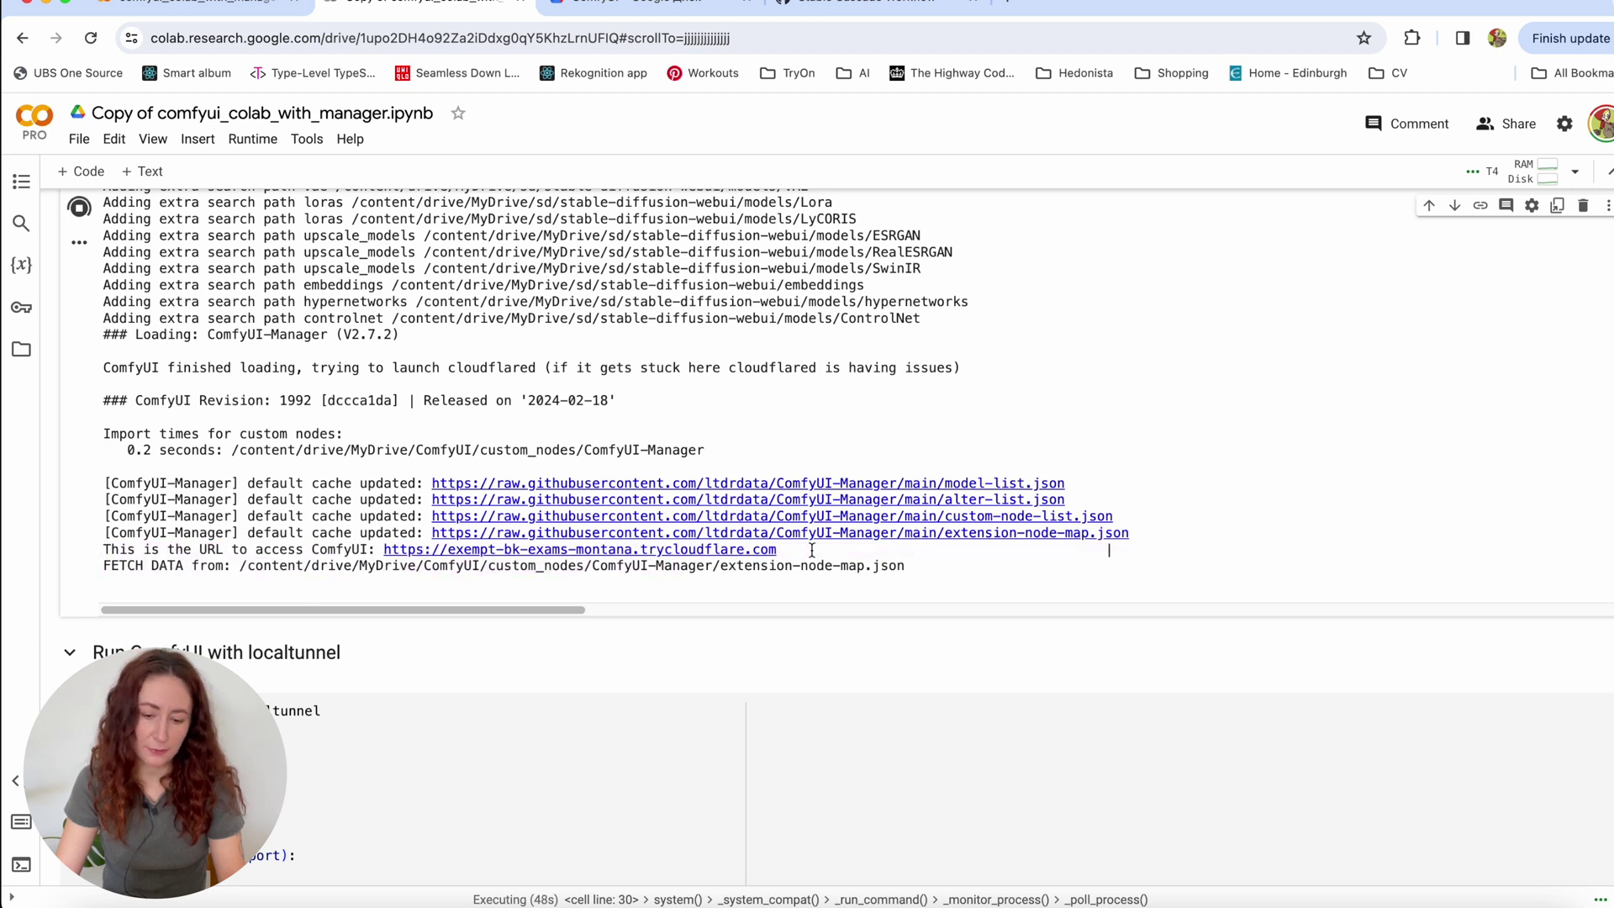
Step: Open ComfyUI at the trycloudflare URL, then return to the Stable Cascade Workflow gist
click(711, 551)
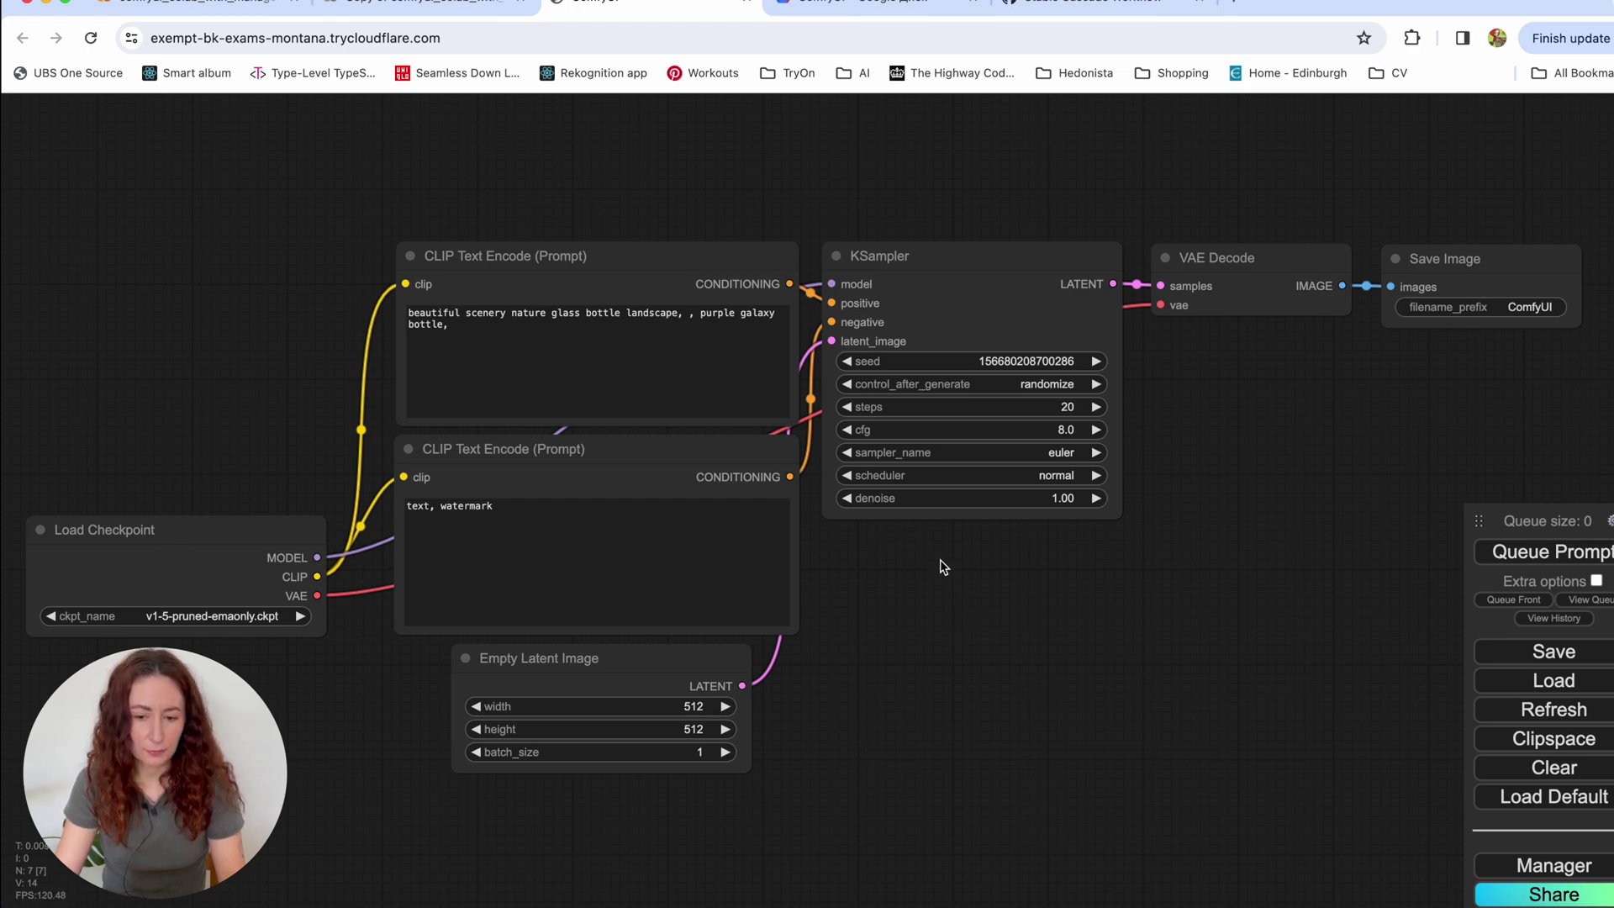
click(1125, 12)
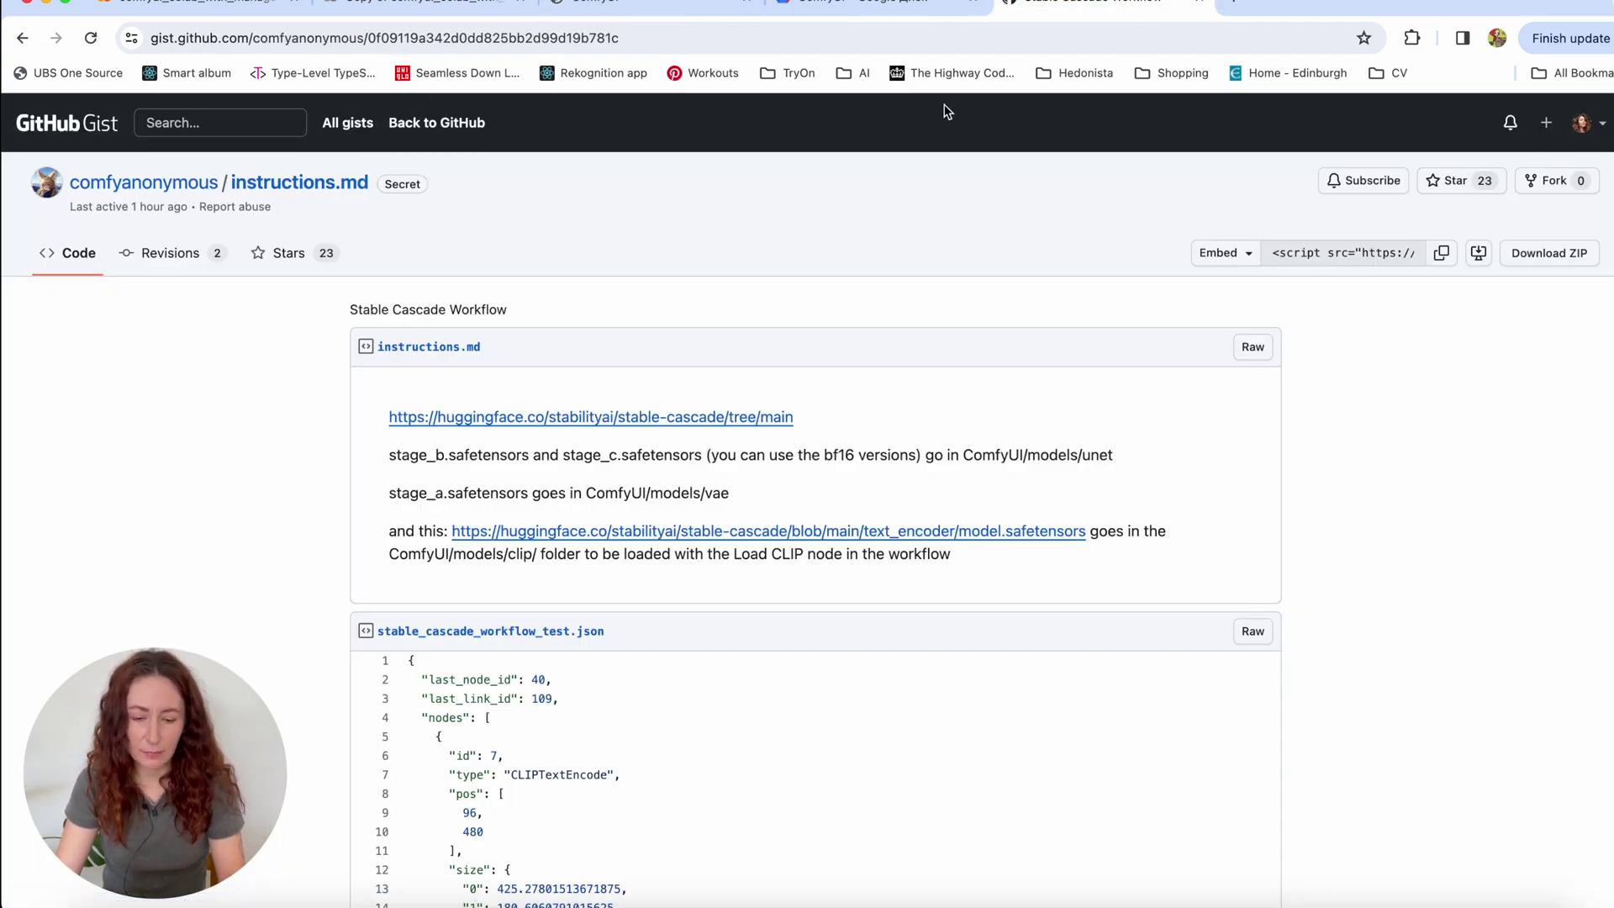
Step: Save the gist's raw stable_cascade_workflow_test.json file into Downloads
scroll(1089, 717, down, 5)
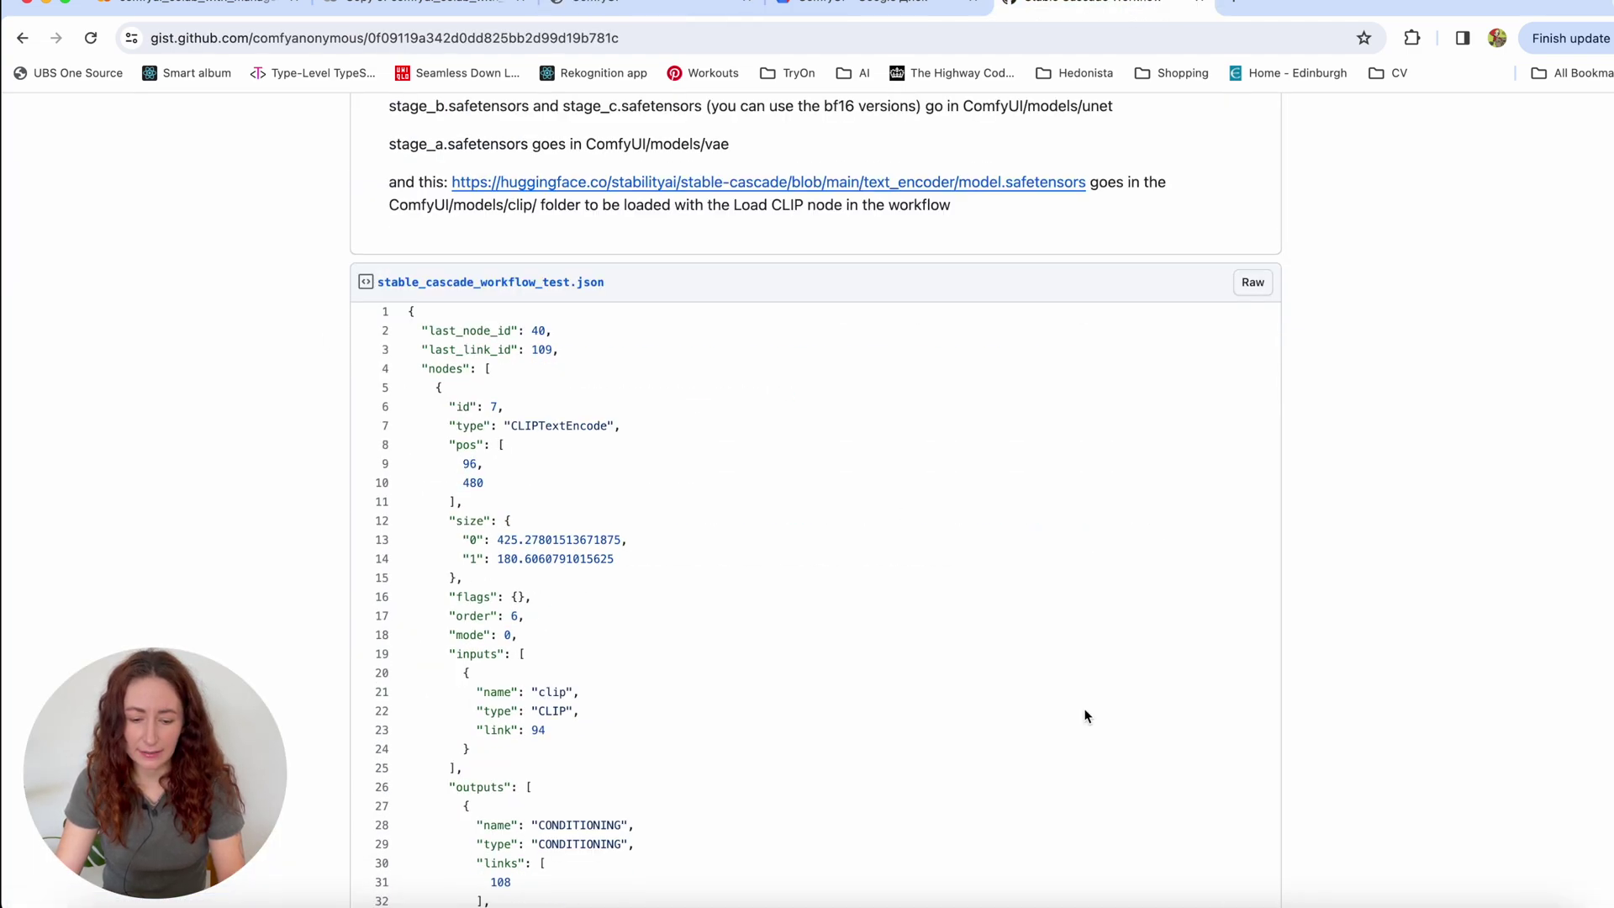
click(519, 287)
click(1269, 121)
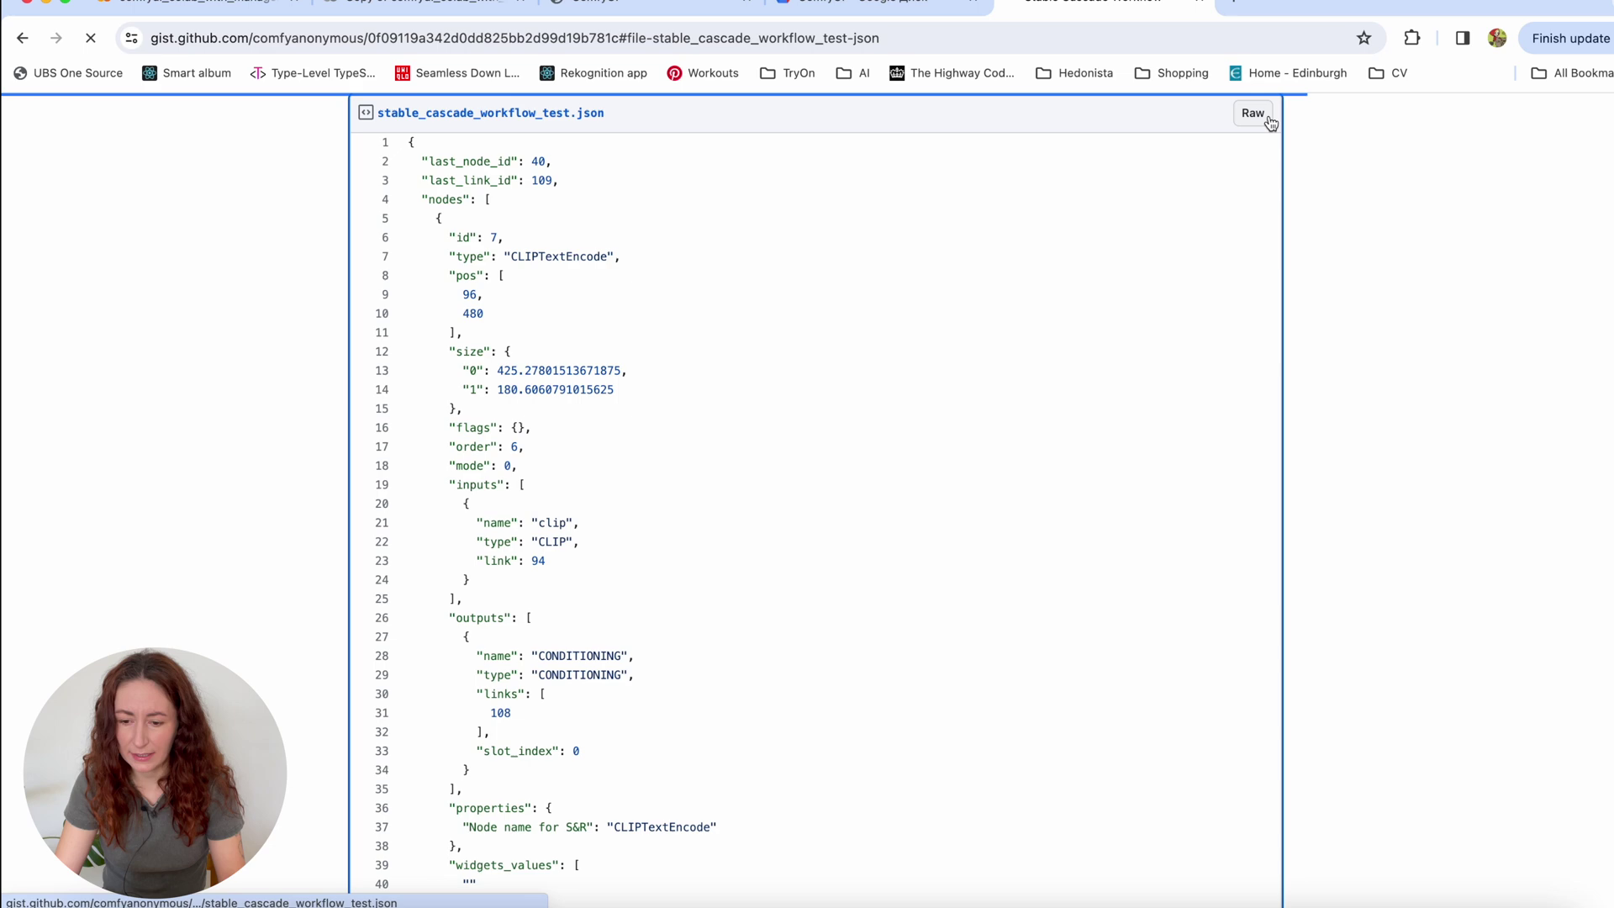
right_click(298, 196)
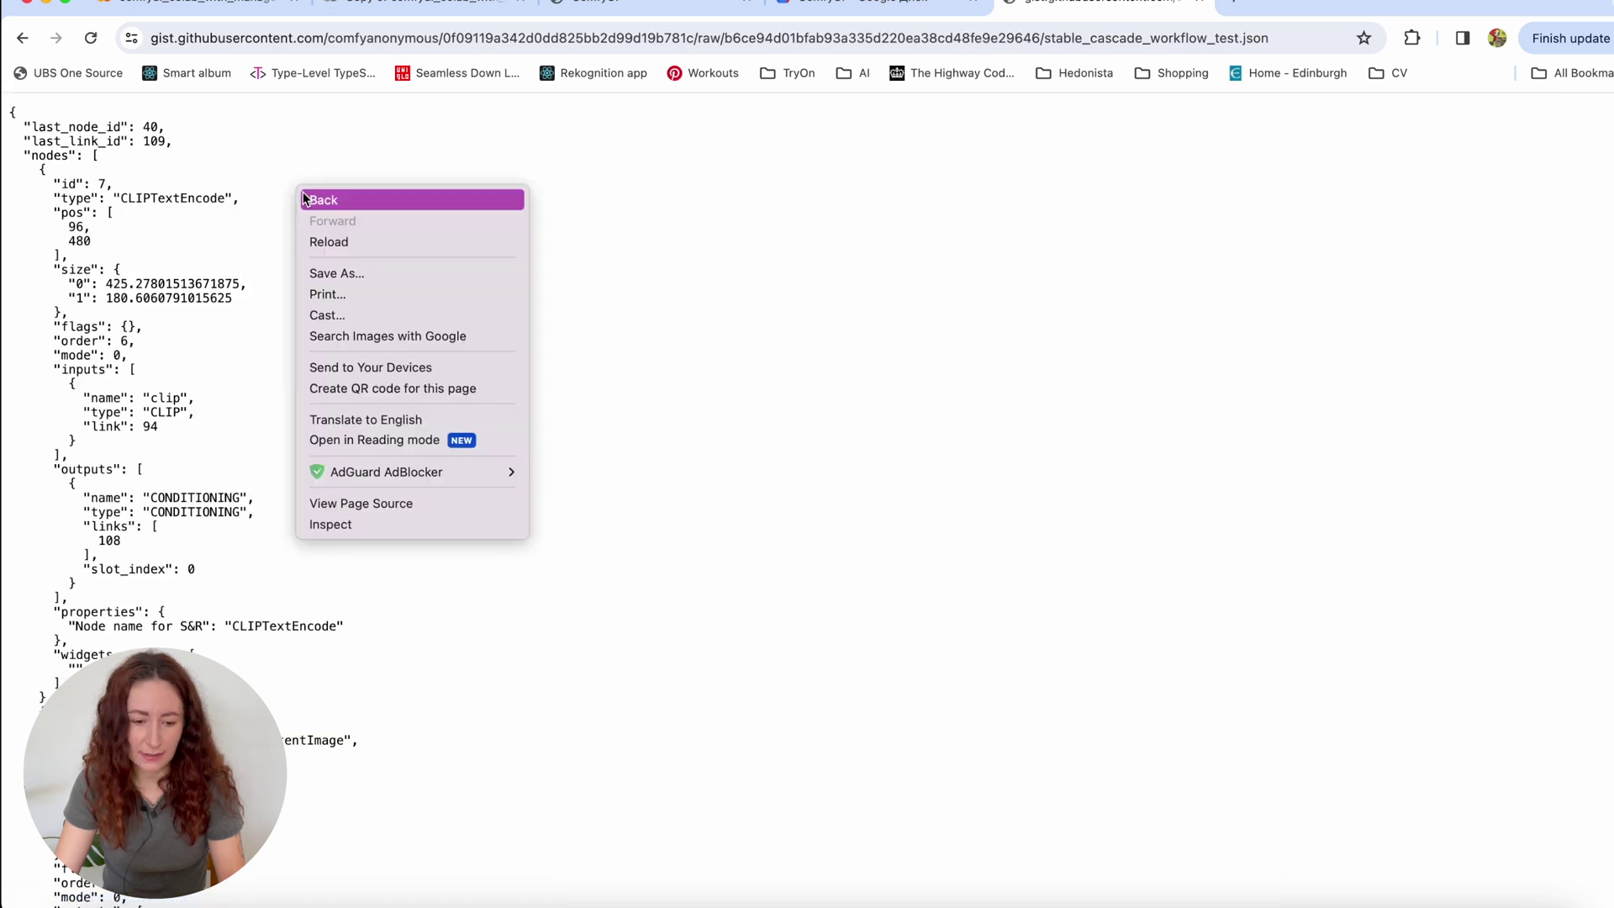
click(375, 270)
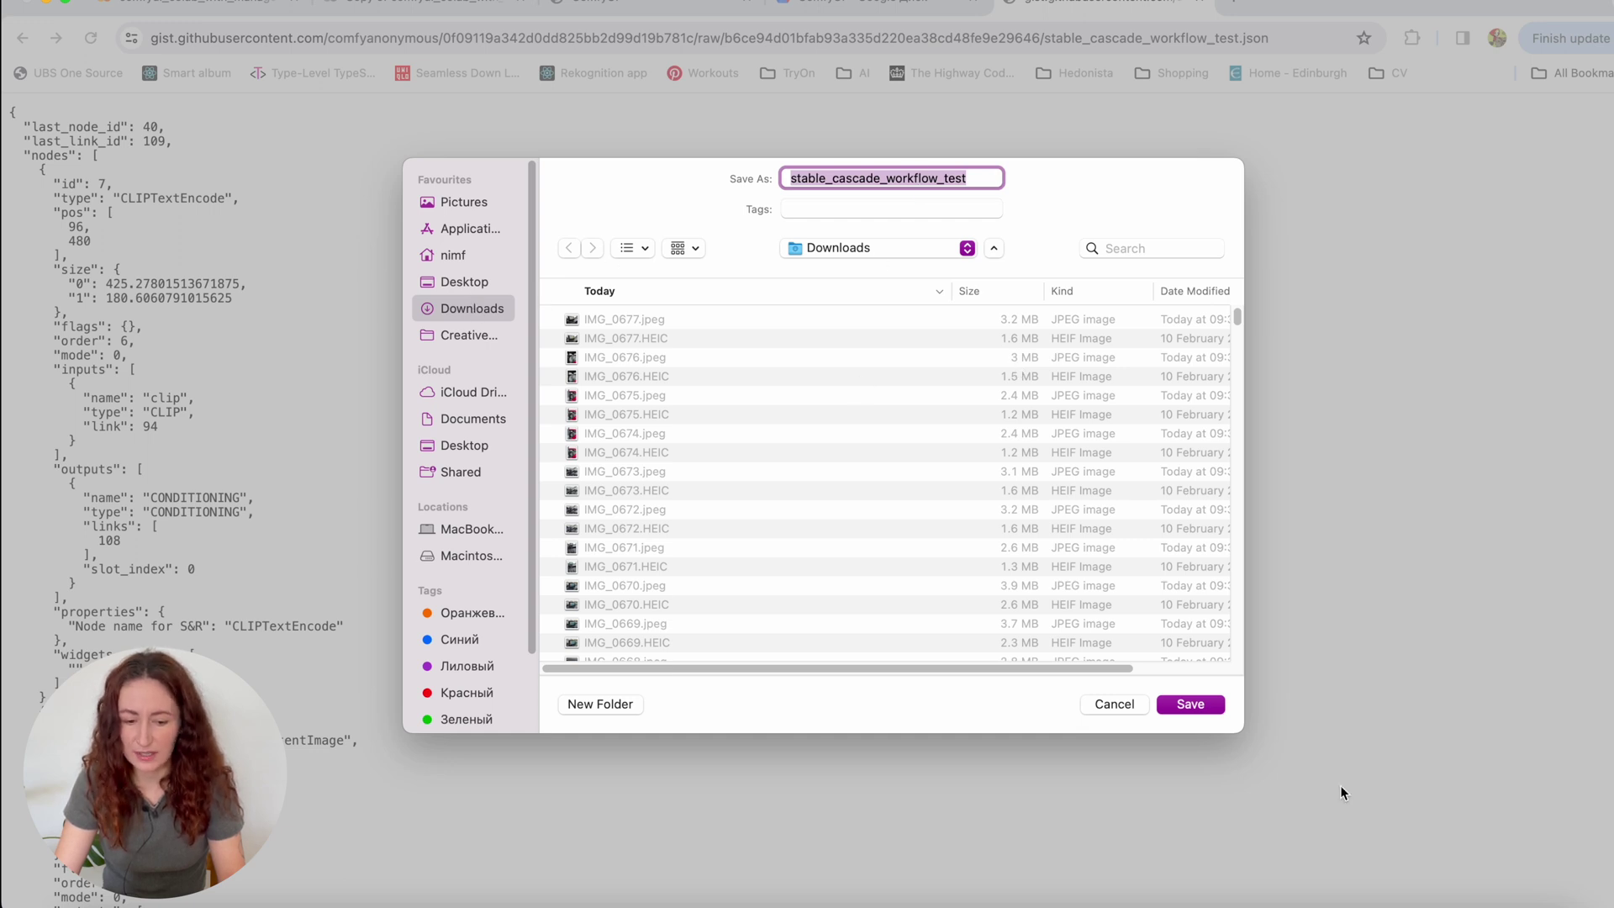
click(1188, 706)
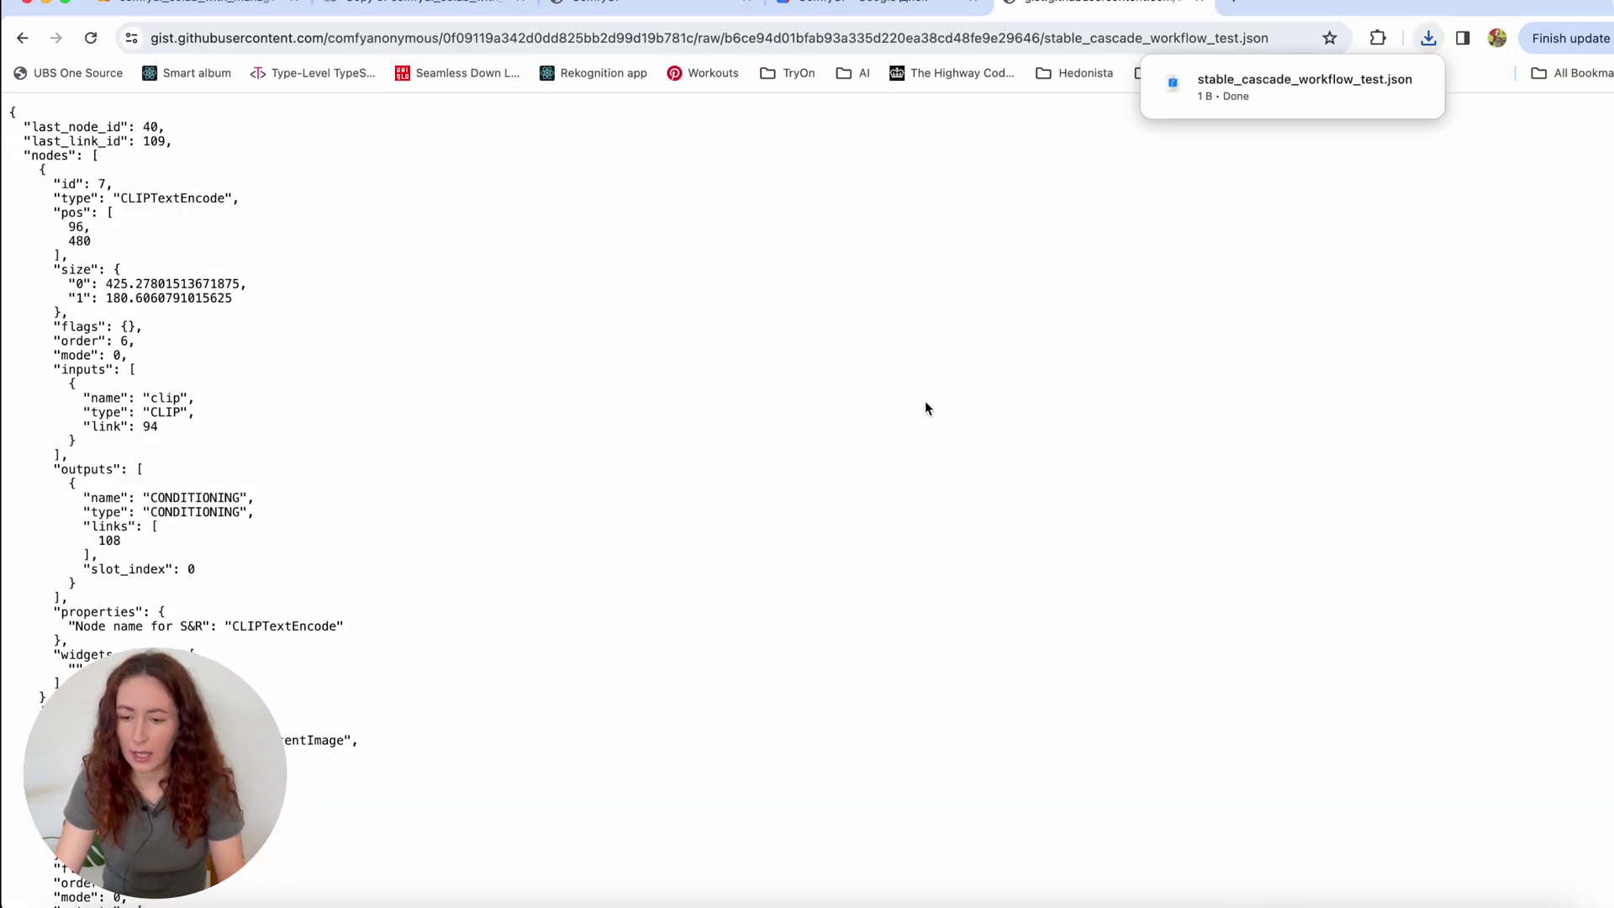
Step: Load the stable_cascade_workflow_test.json workflow from Downloads into ComfyUI
click(605, 7)
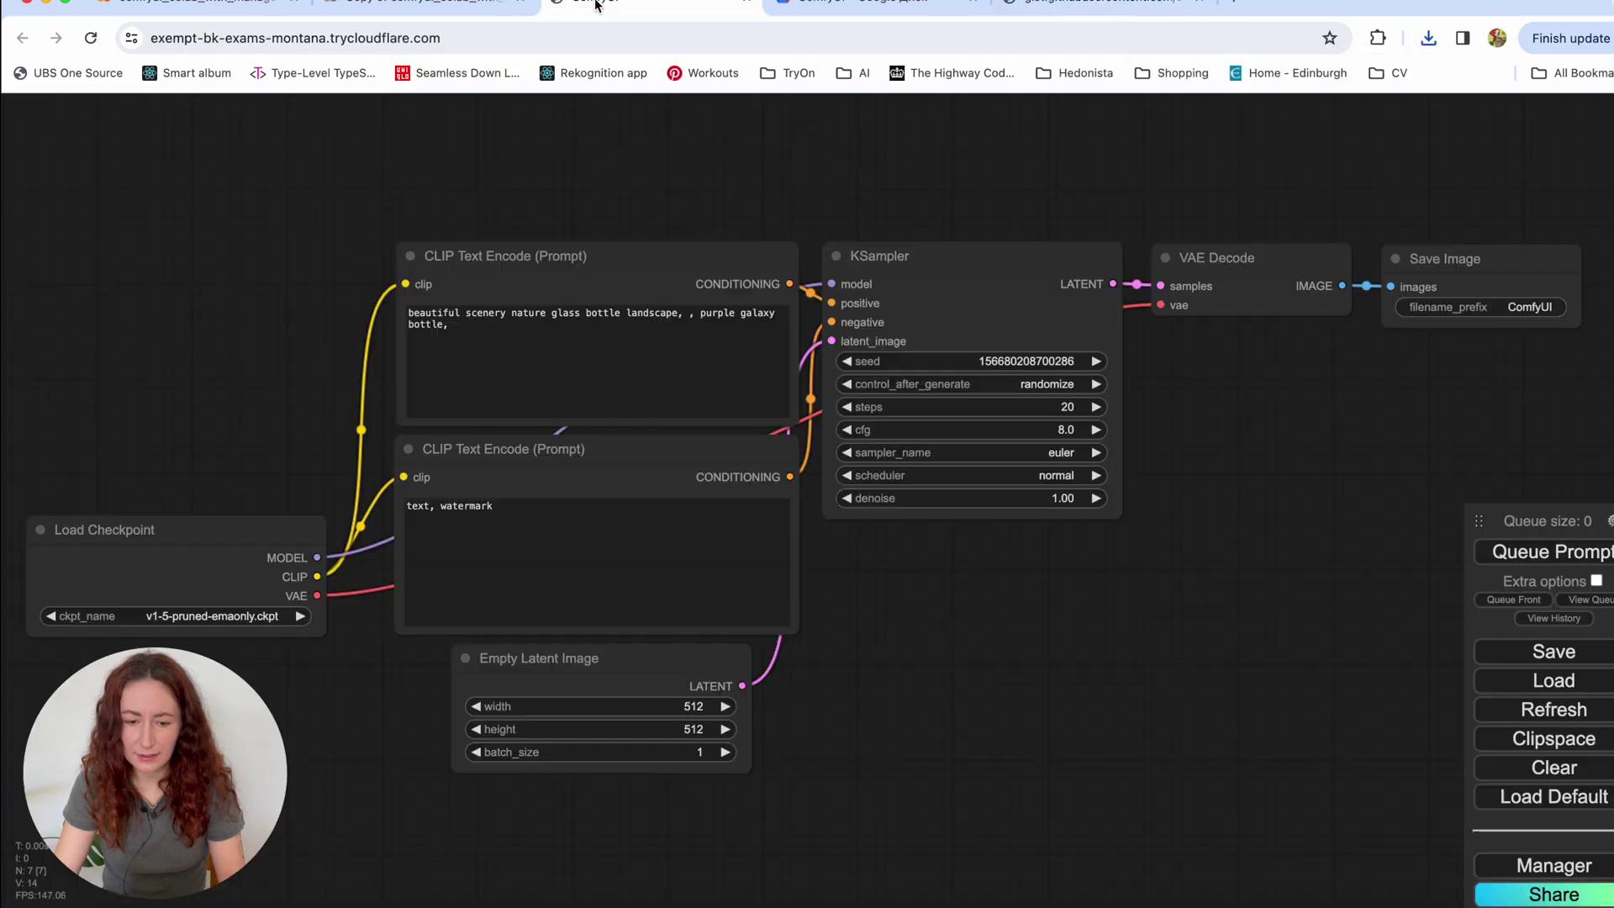
click(1578, 688)
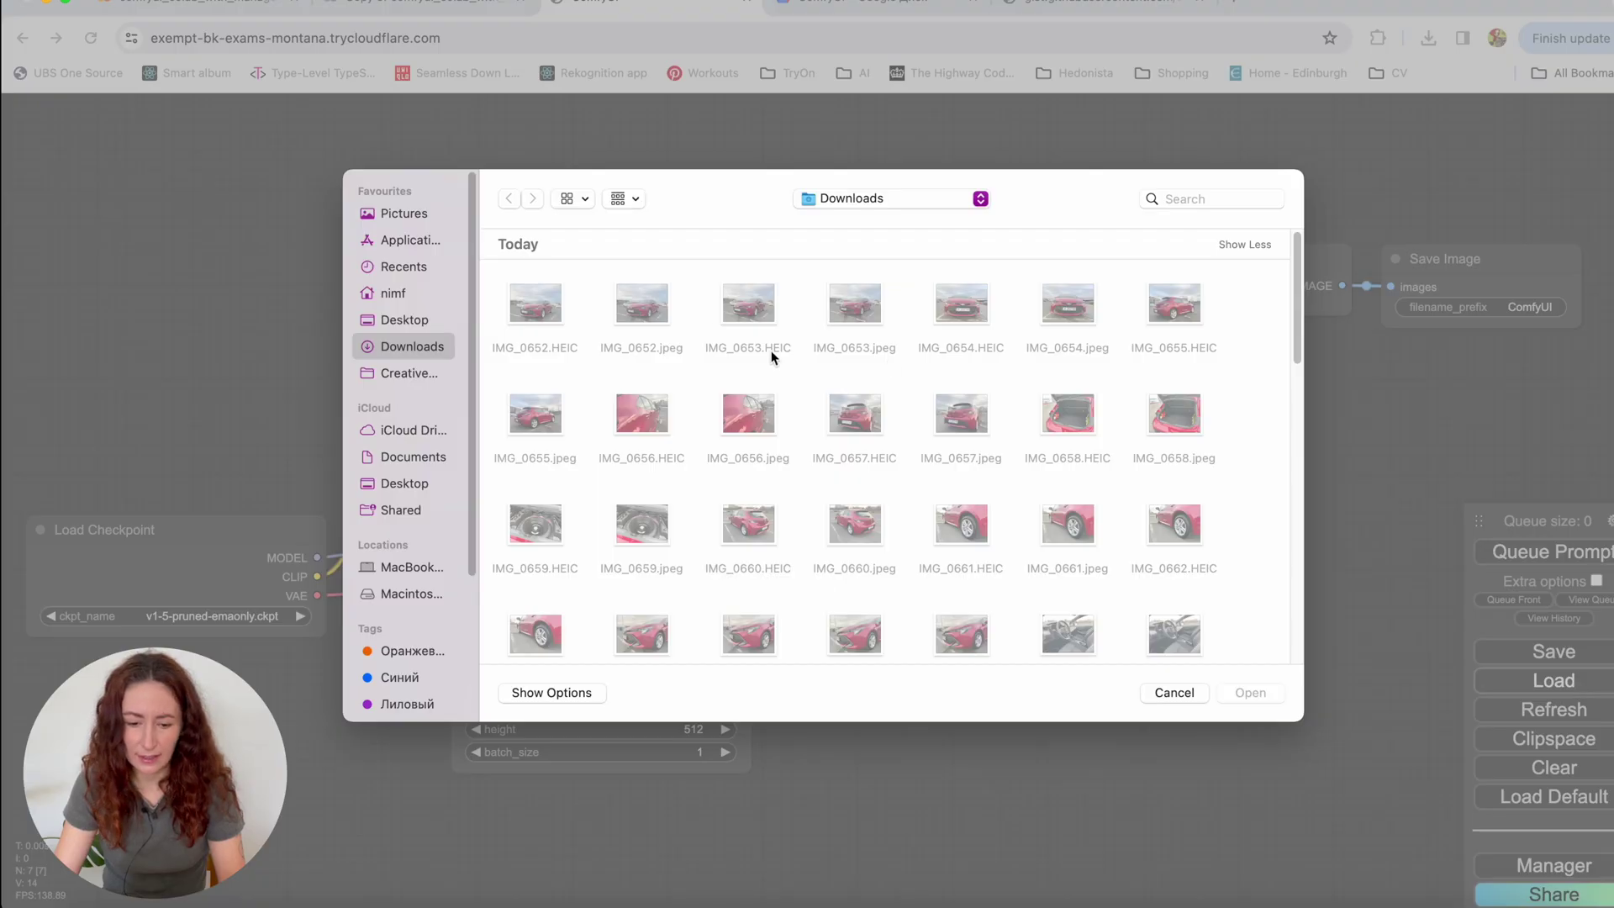
scroll(772, 353, down, 10)
double_click(850, 399)
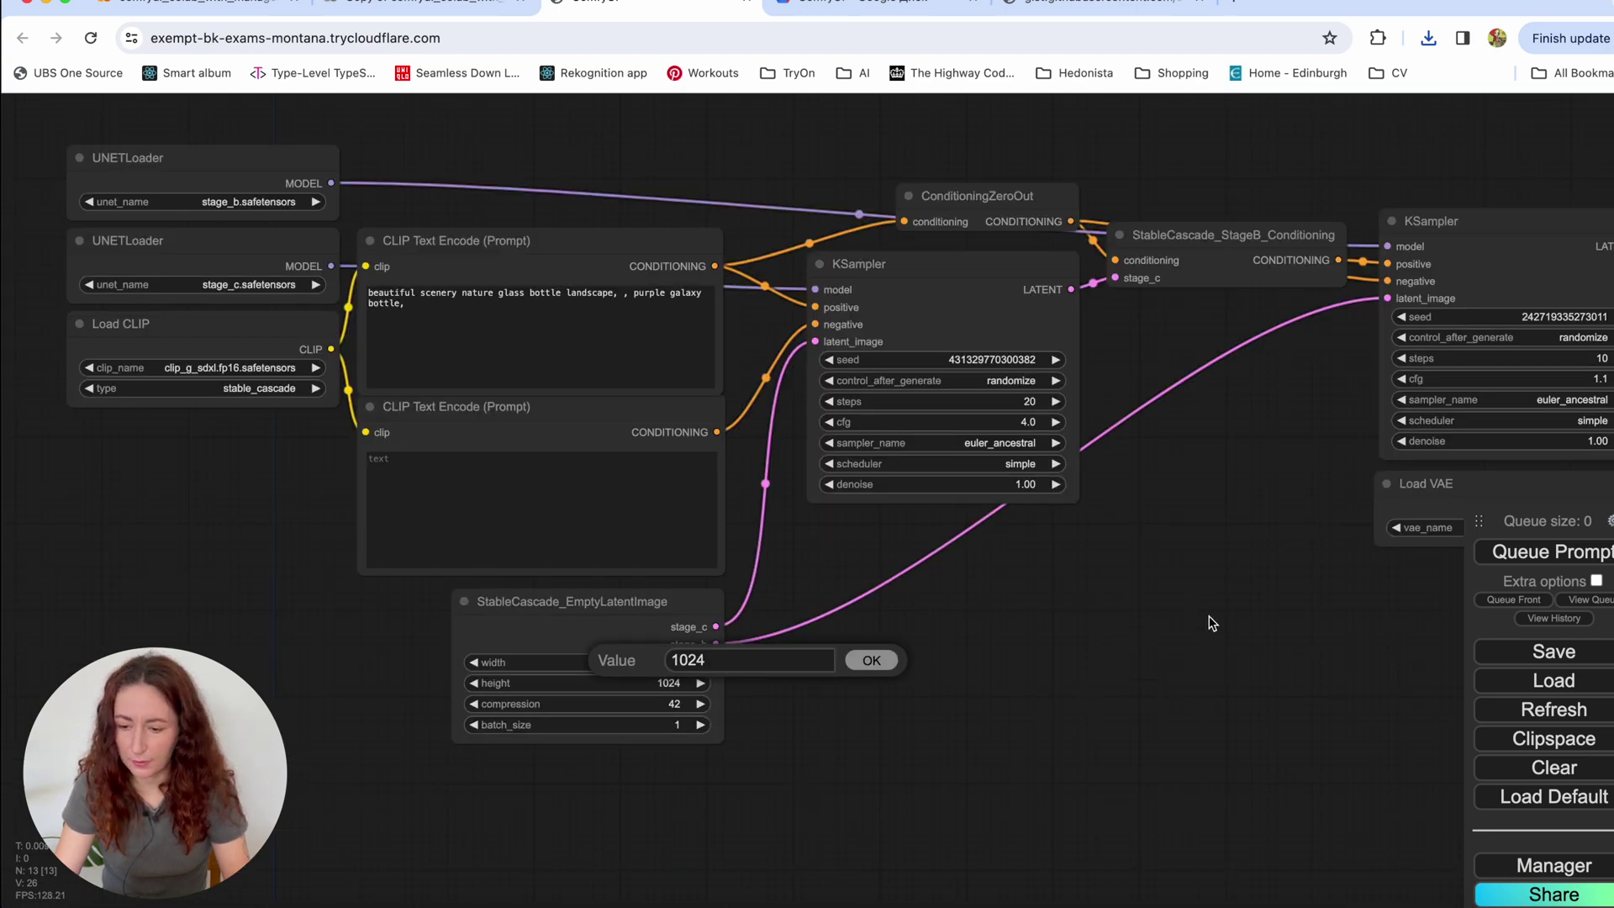
mouse_move(1206, 621)
mouse_down()
mouse_move(787, 626)
mouse_move(1087, 607)
mouse_move(1206, 623)
mouse_up()
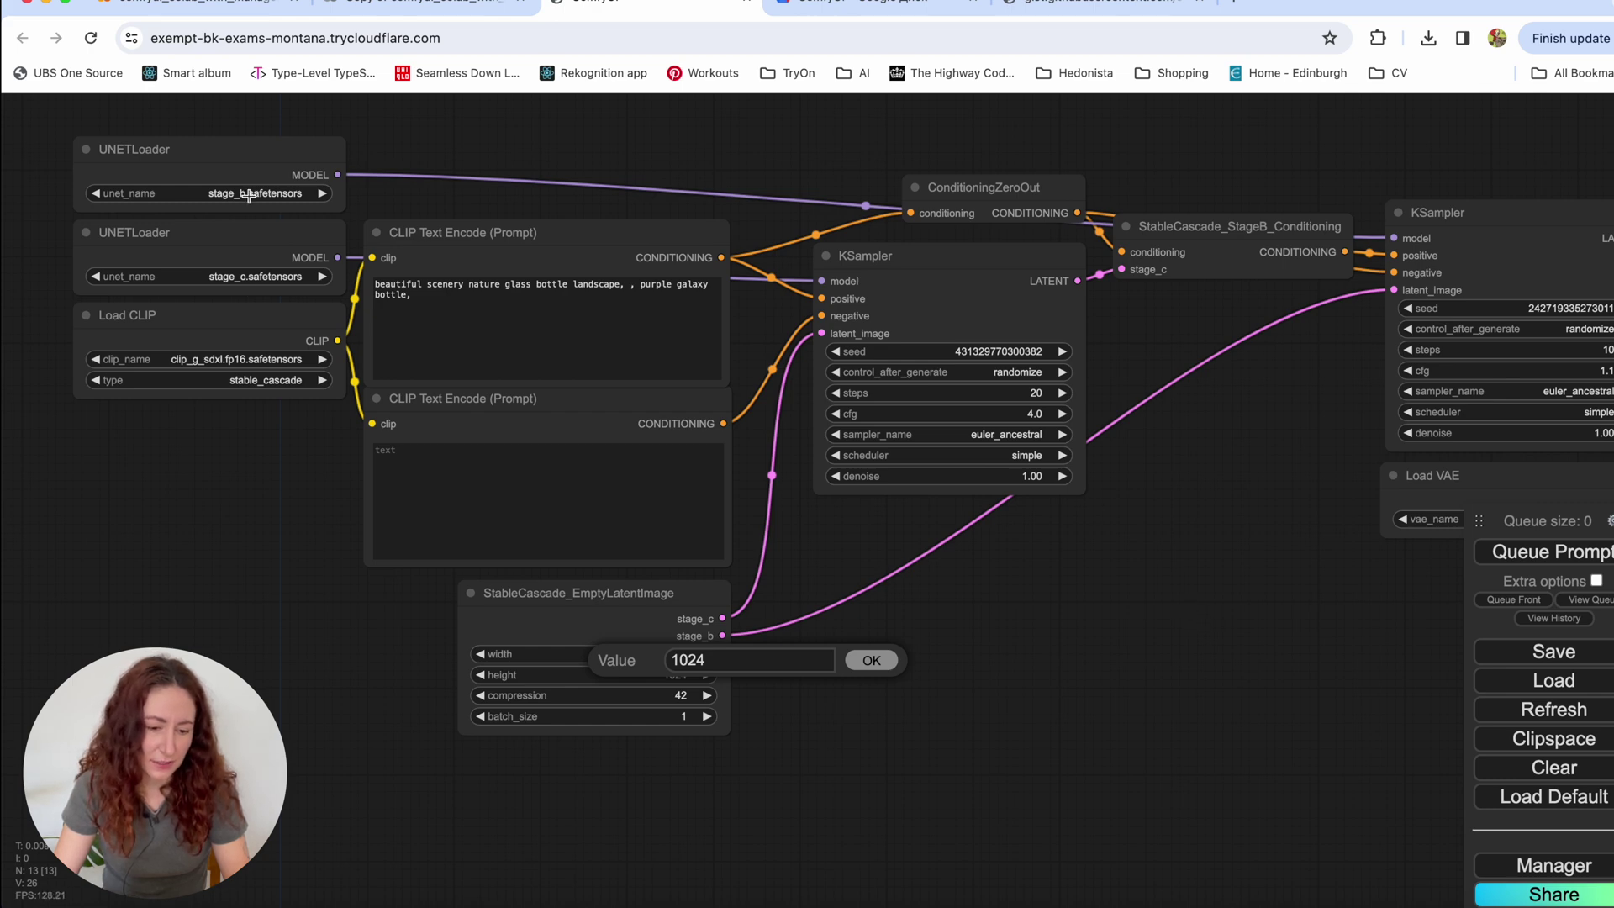
Step: Inspect the stage_b and stage_c UNET loaders and the first KSampler's connections
click(211, 166)
click(214, 241)
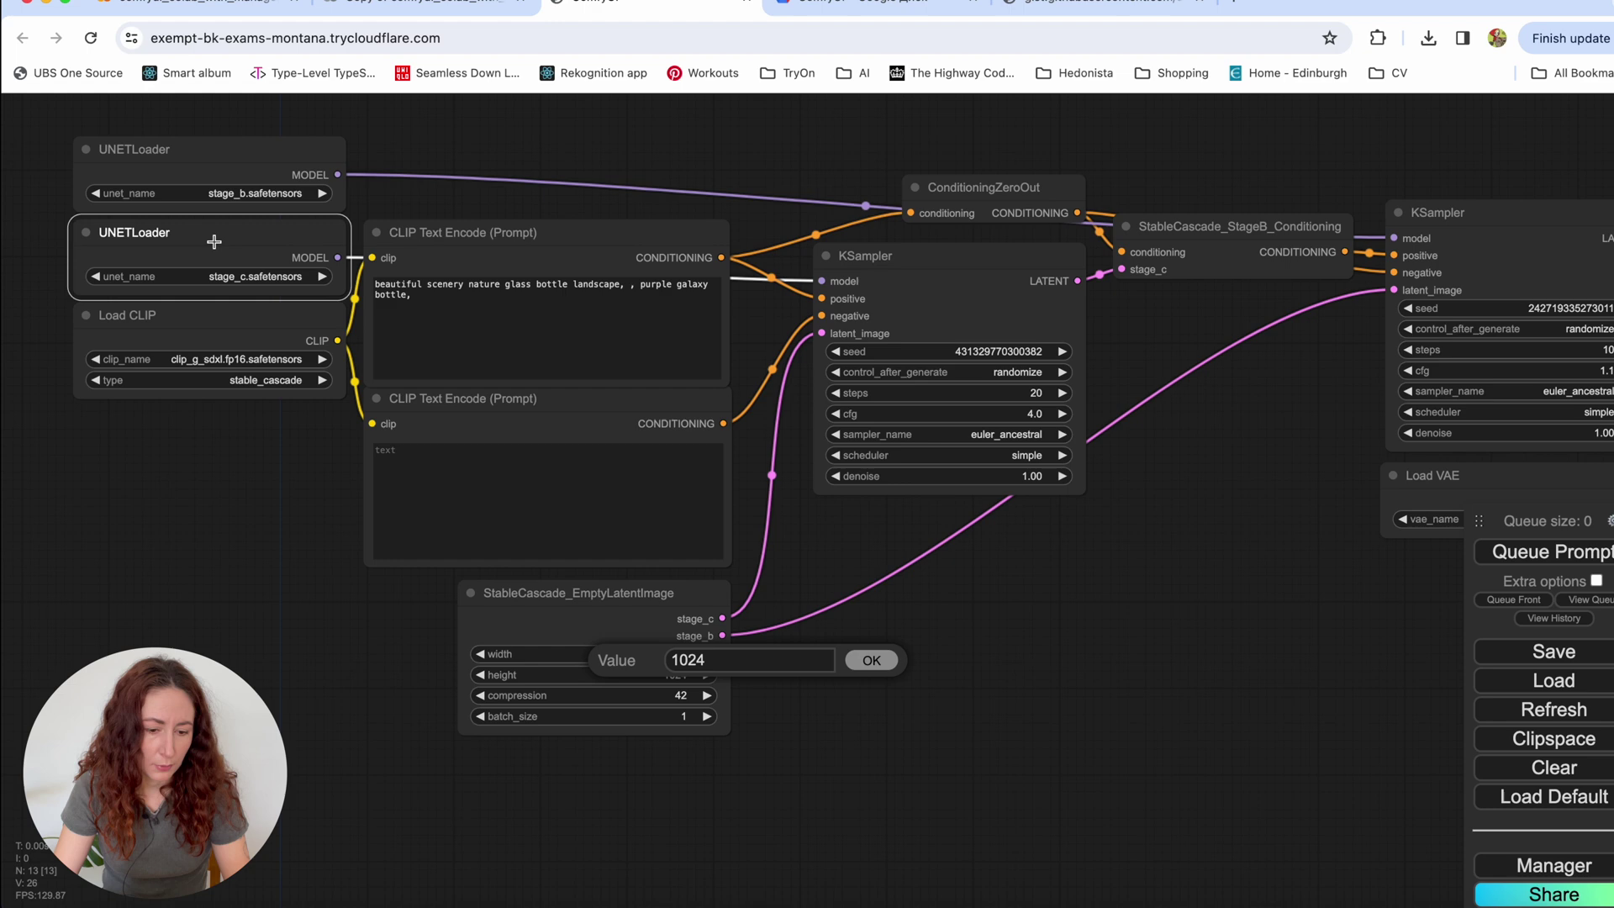
click(220, 175)
click(223, 232)
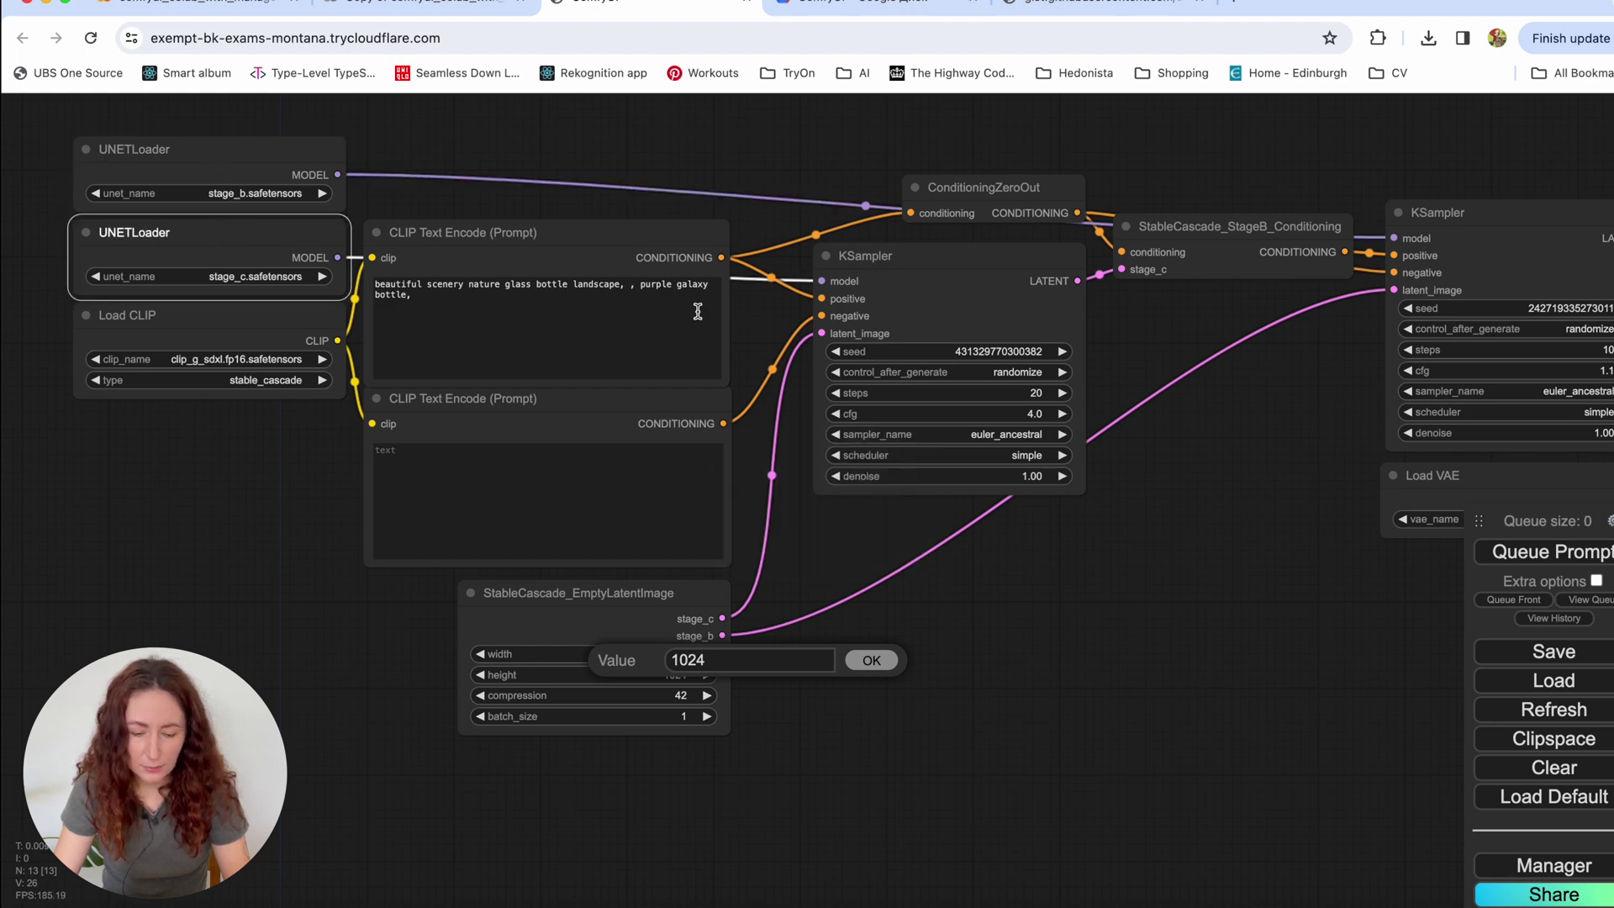
click(980, 273)
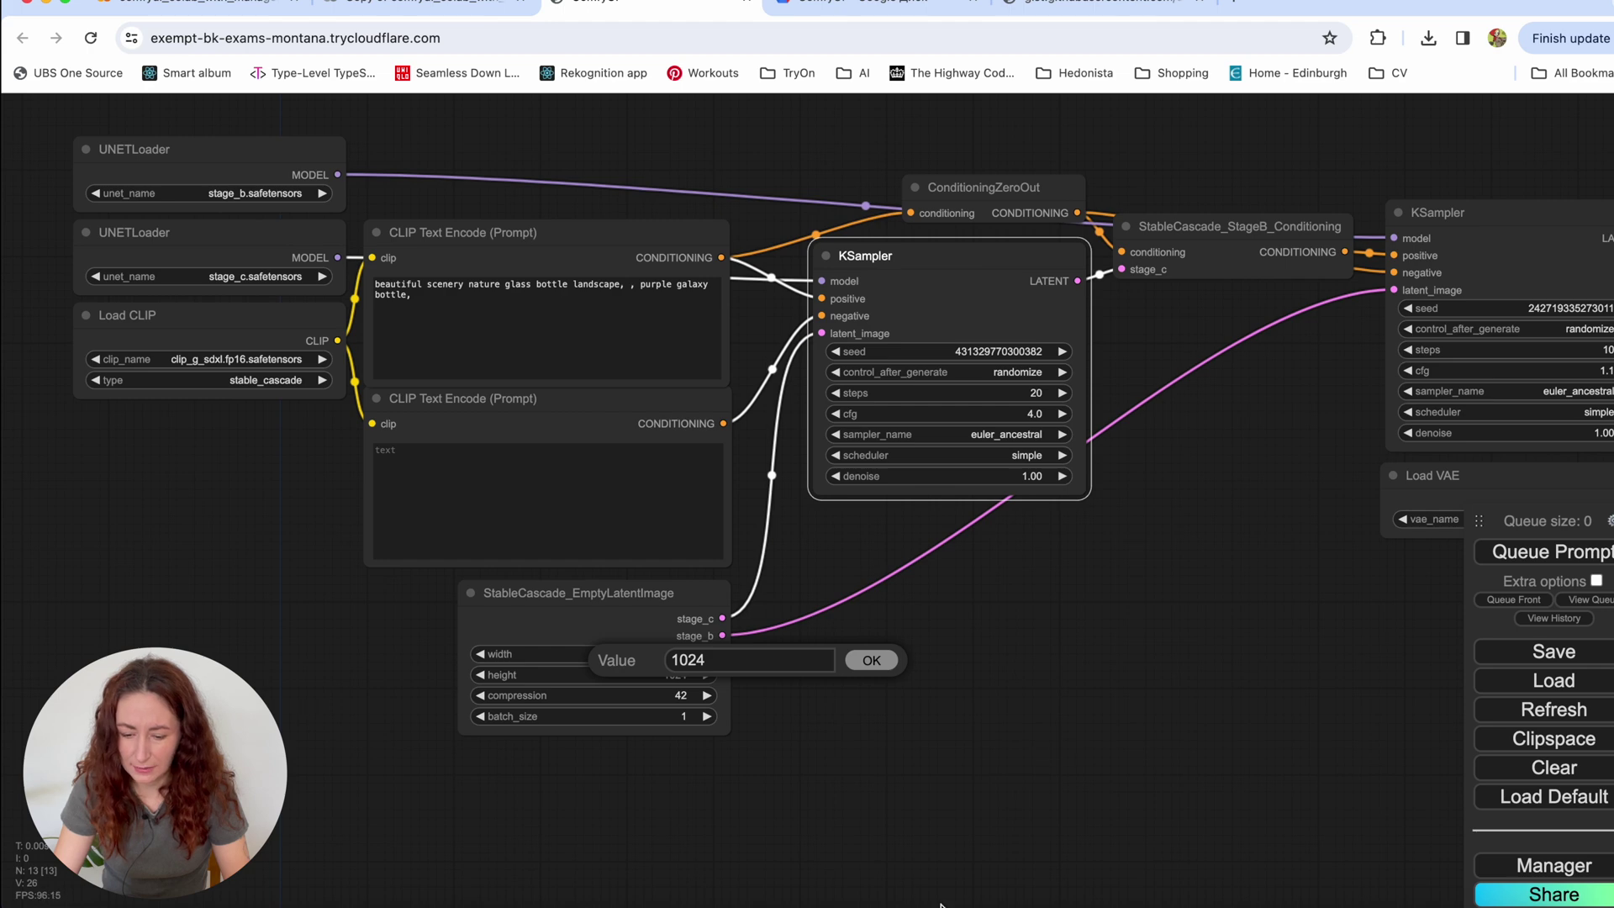
scroll(1137, 771, right, 5)
click(1009, 742)
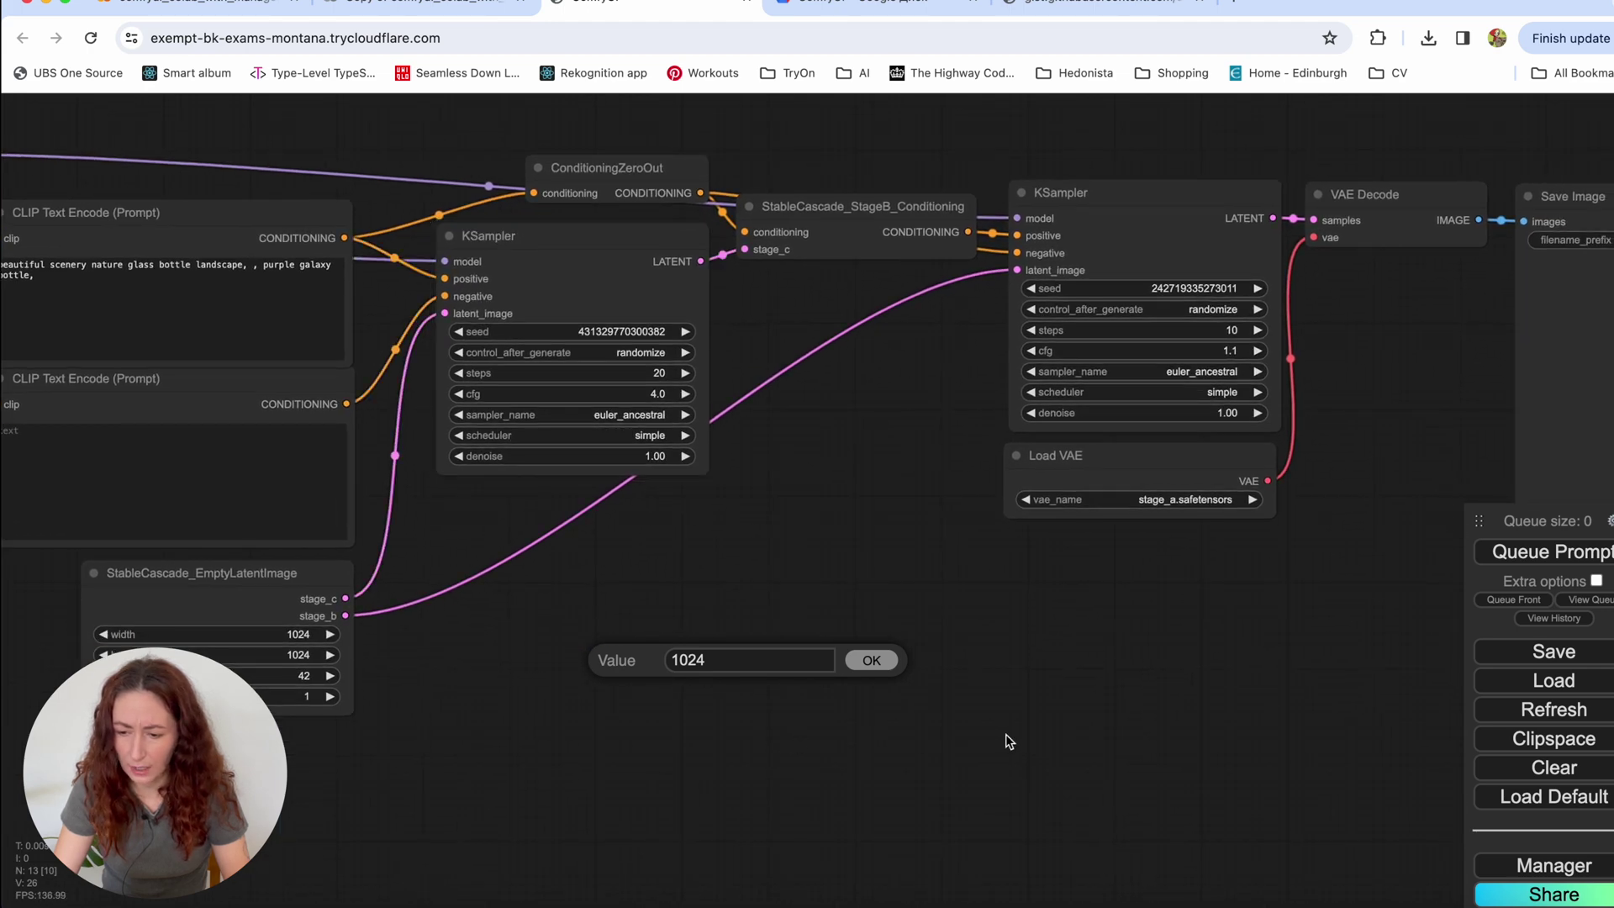
scroll(527, 774, left, 3)
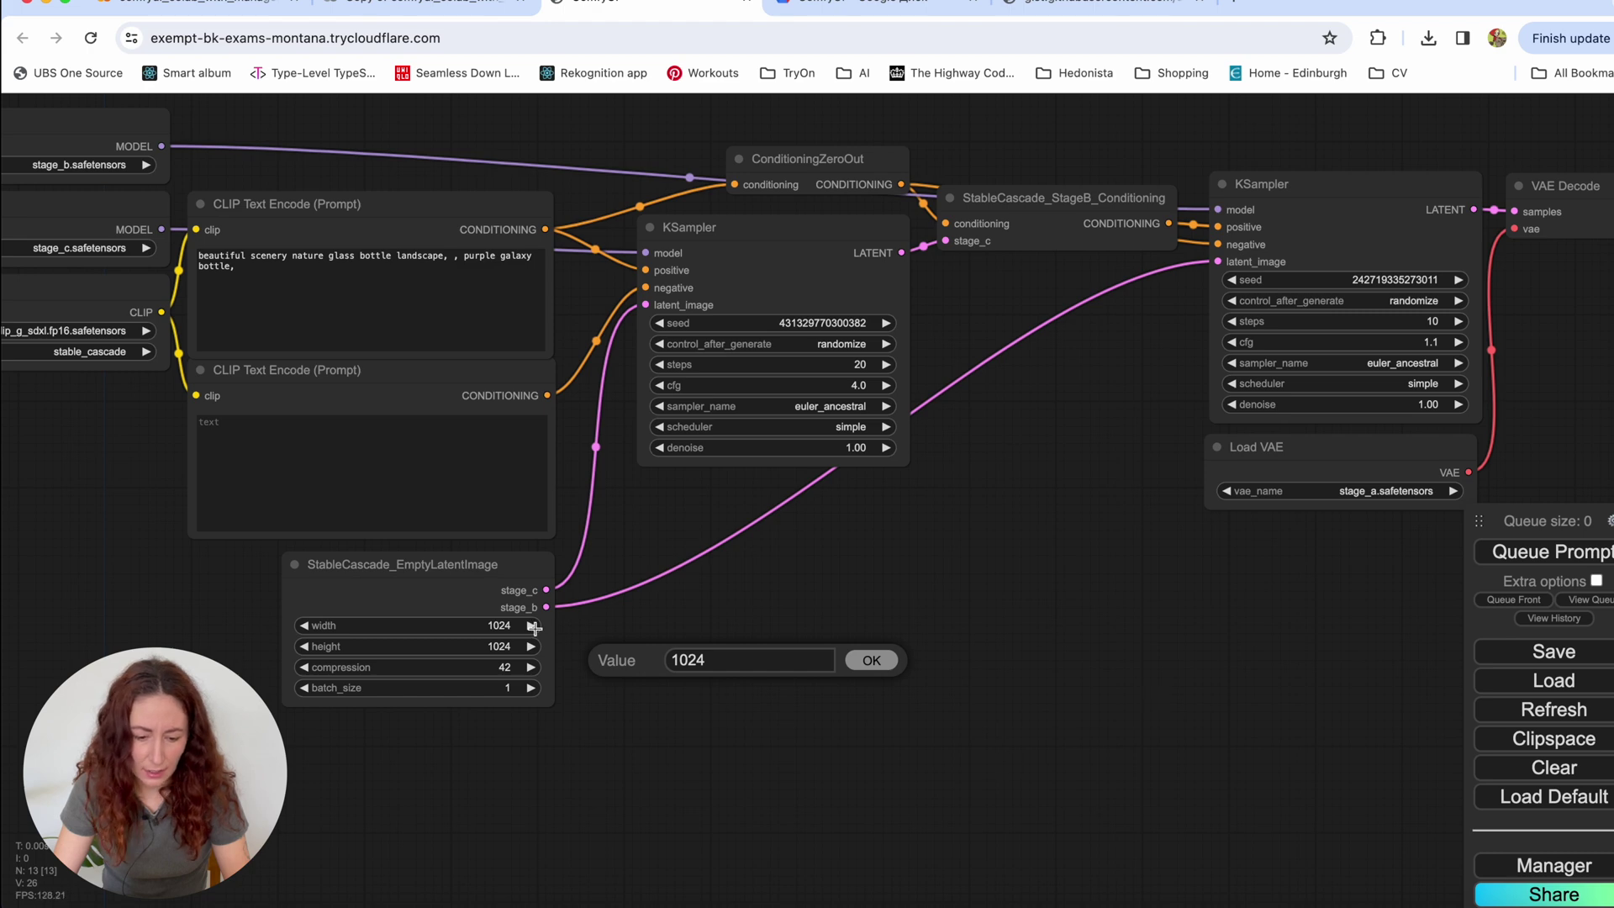
Step: Confirm the EmptyLatentImage stays at 1024 by 1024 and survey the decode and save nodes
click(498, 624)
click(498, 651)
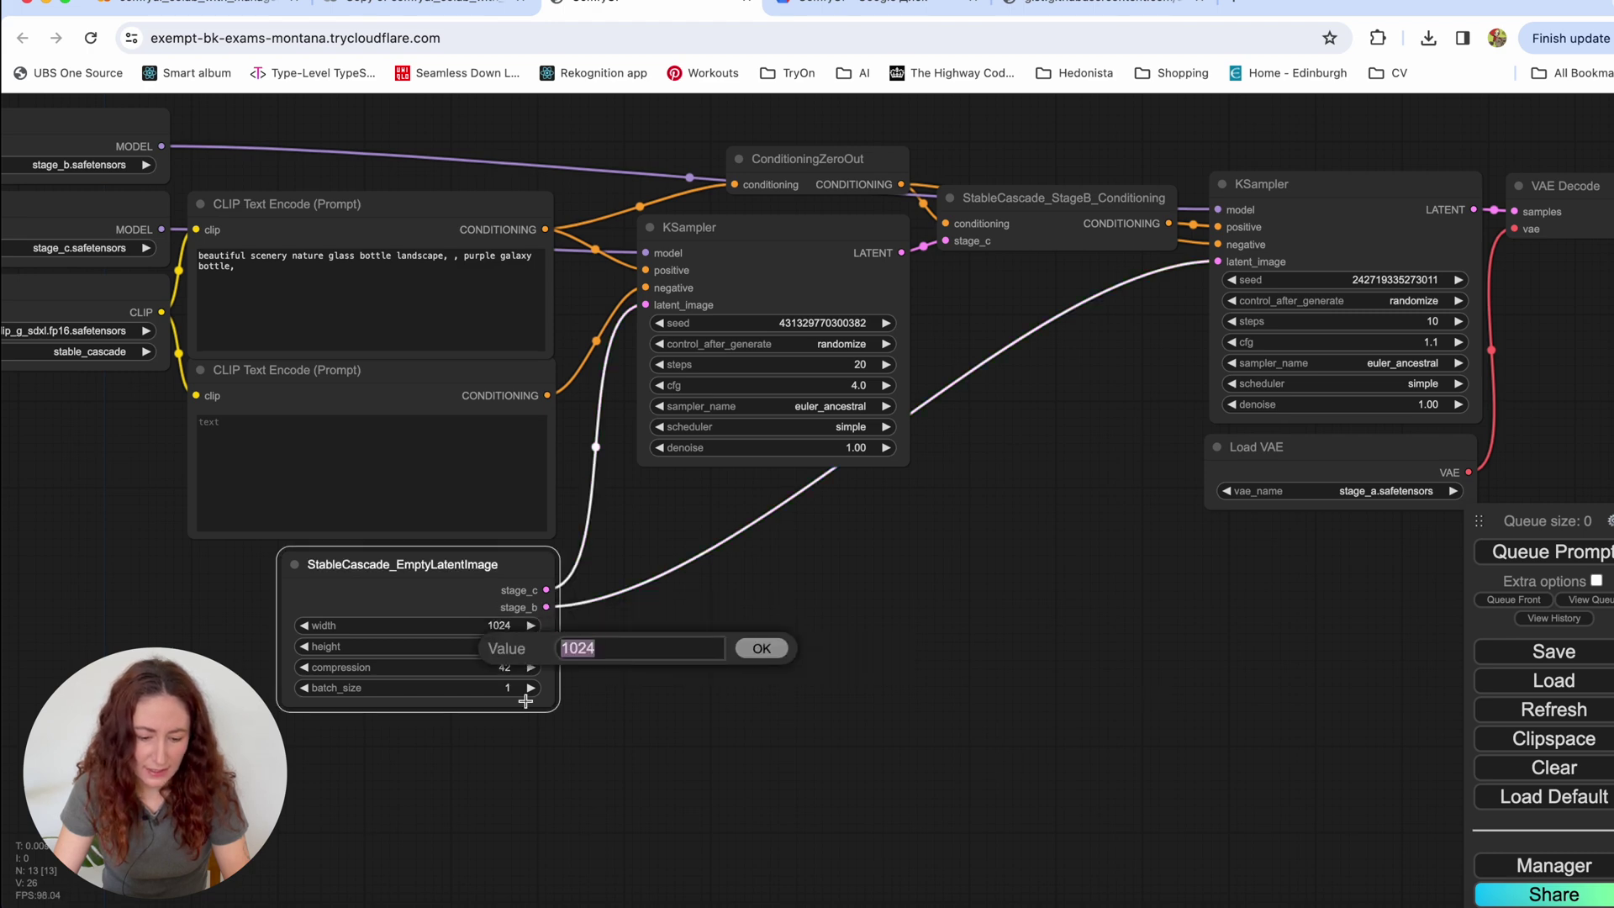
click(790, 715)
click(760, 649)
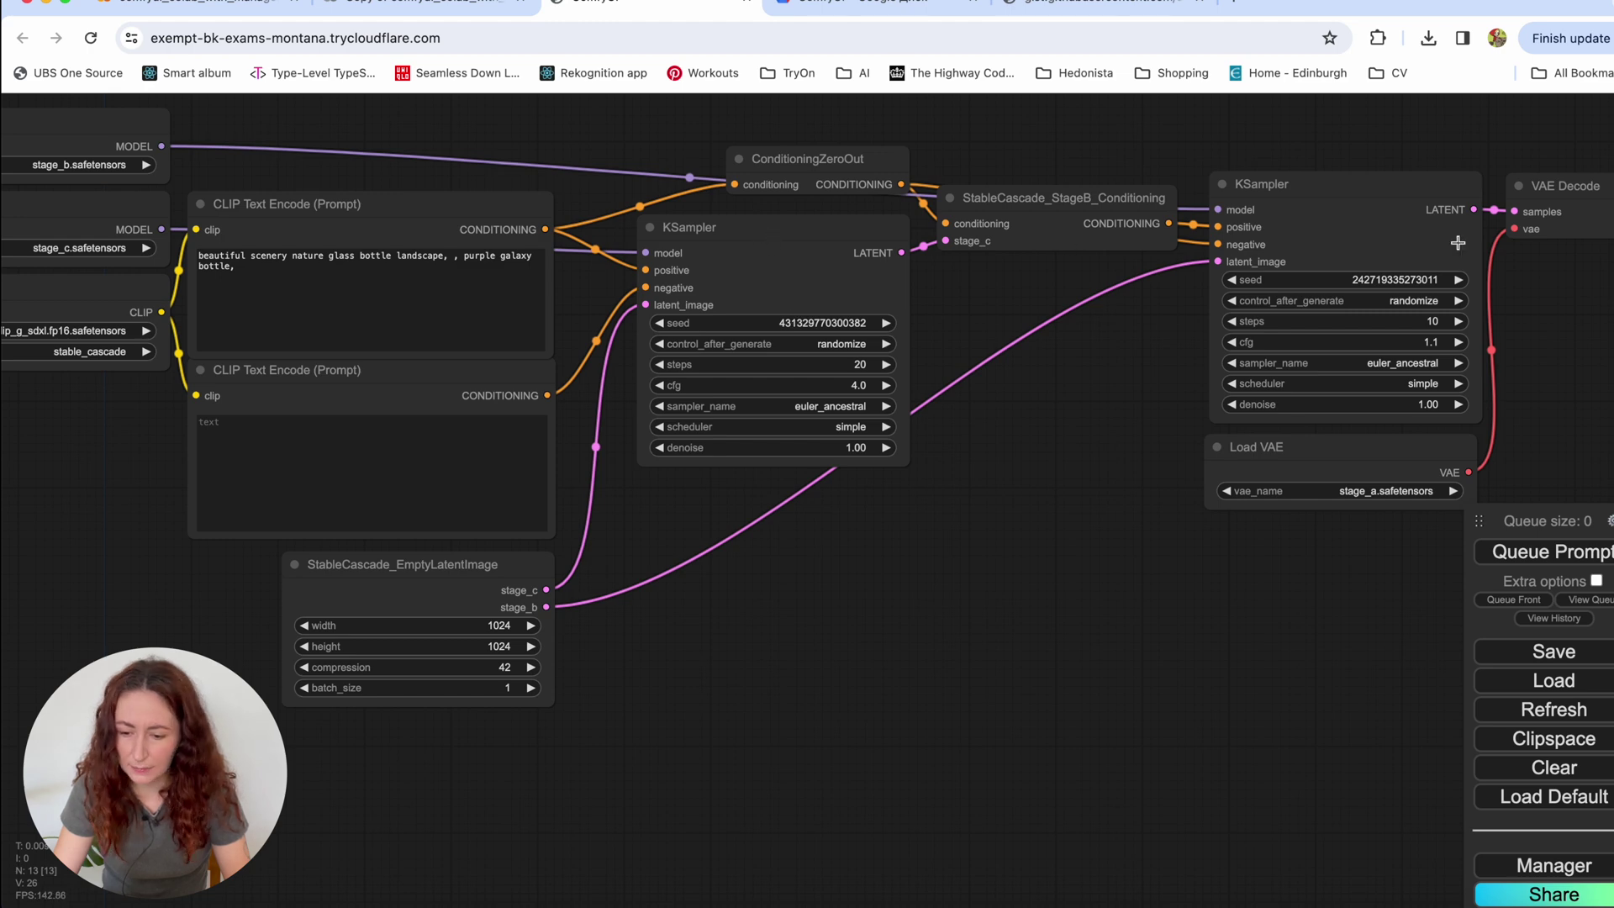
drag(1381, 668, 669, 669)
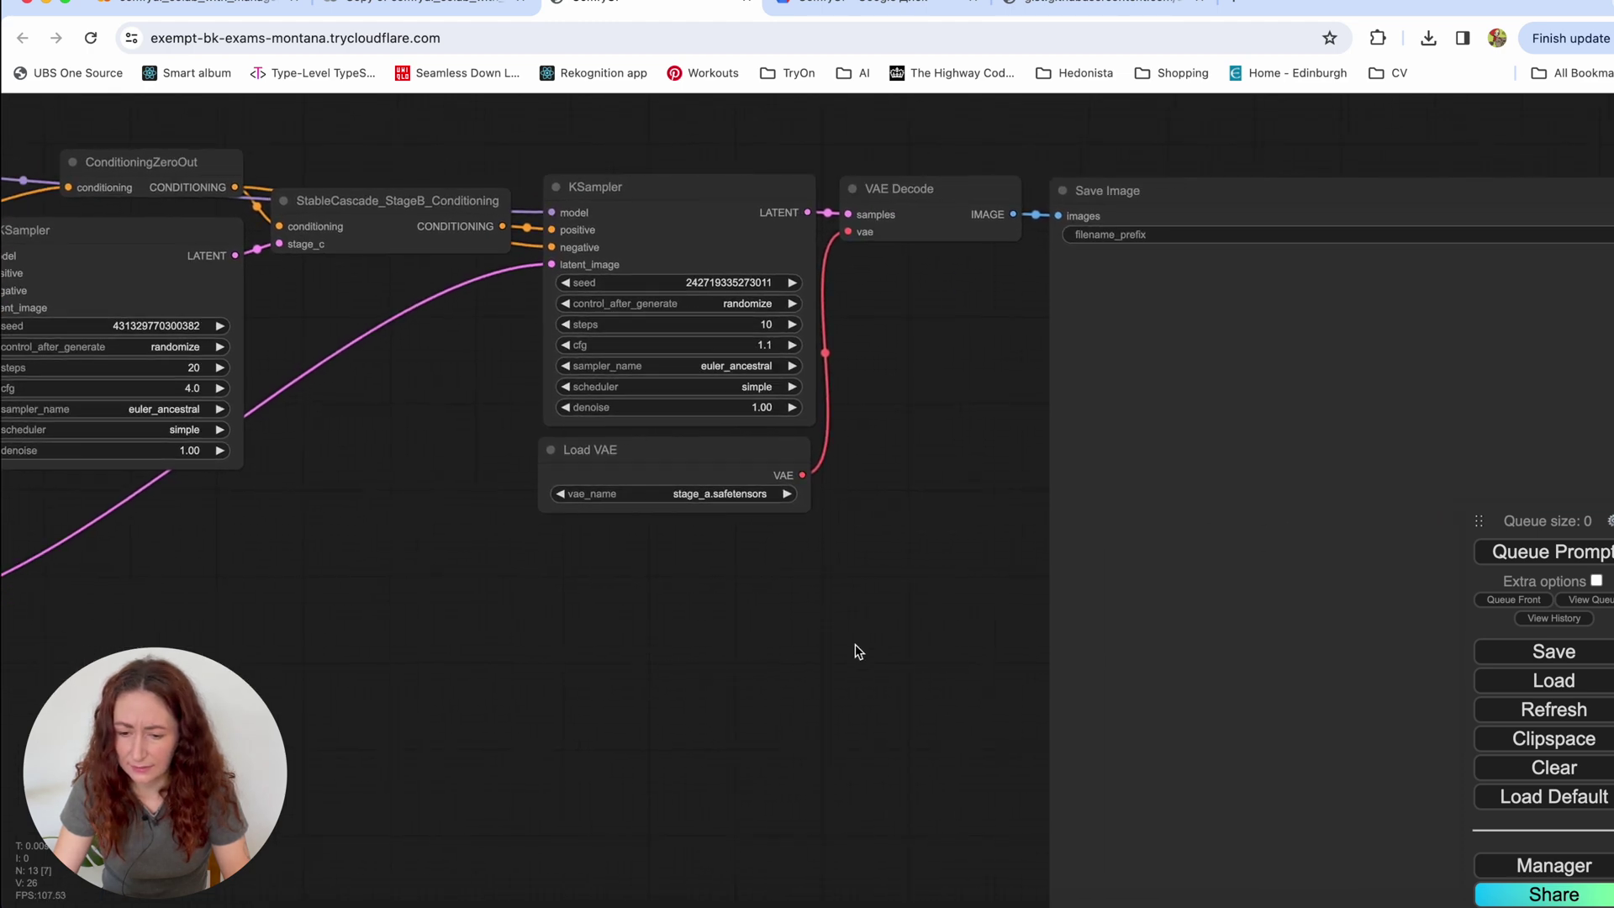
drag(855, 644, 446, 602)
drag(342, 628, 623, 603)
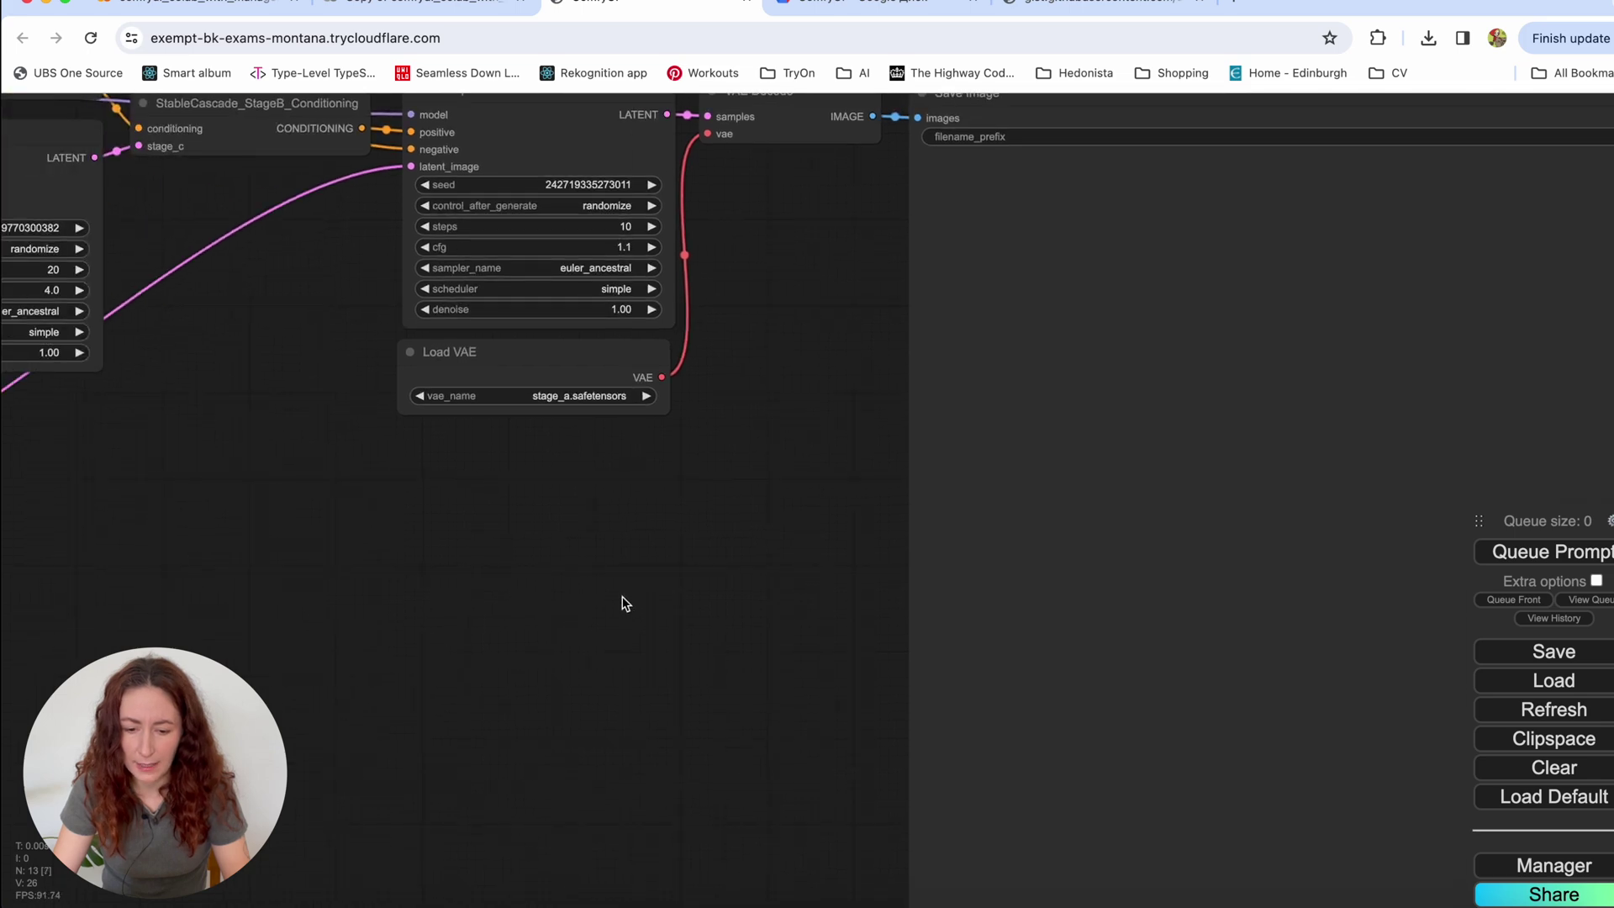
scroll(1239, 641, down, 6)
scroll(1234, 643, up, 4)
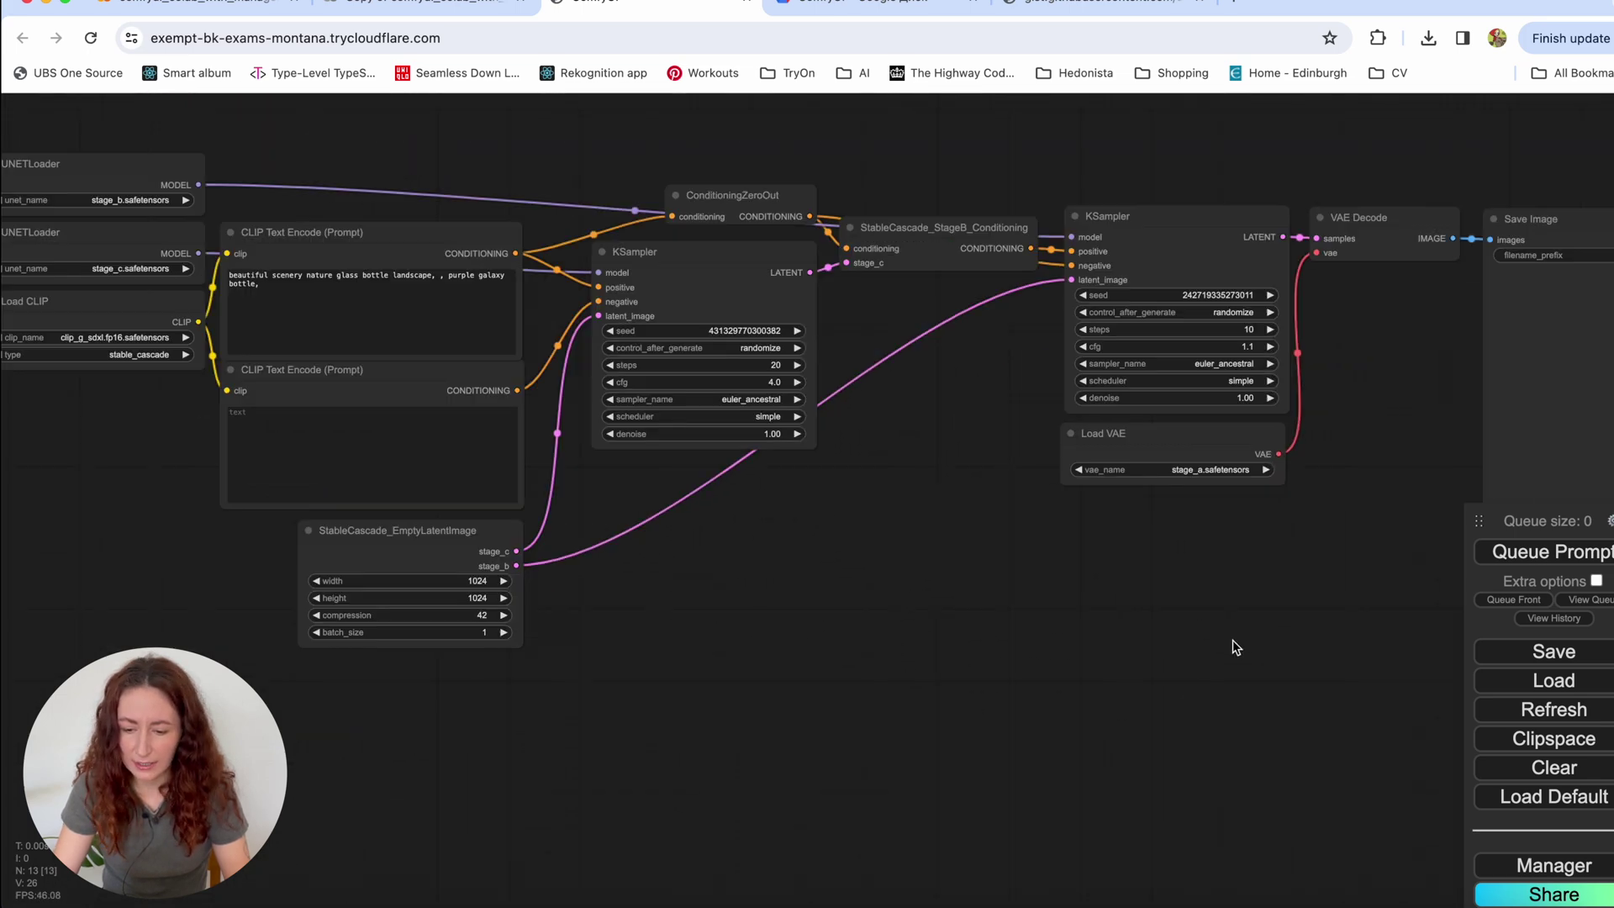
scroll(1098, 646, right, 1)
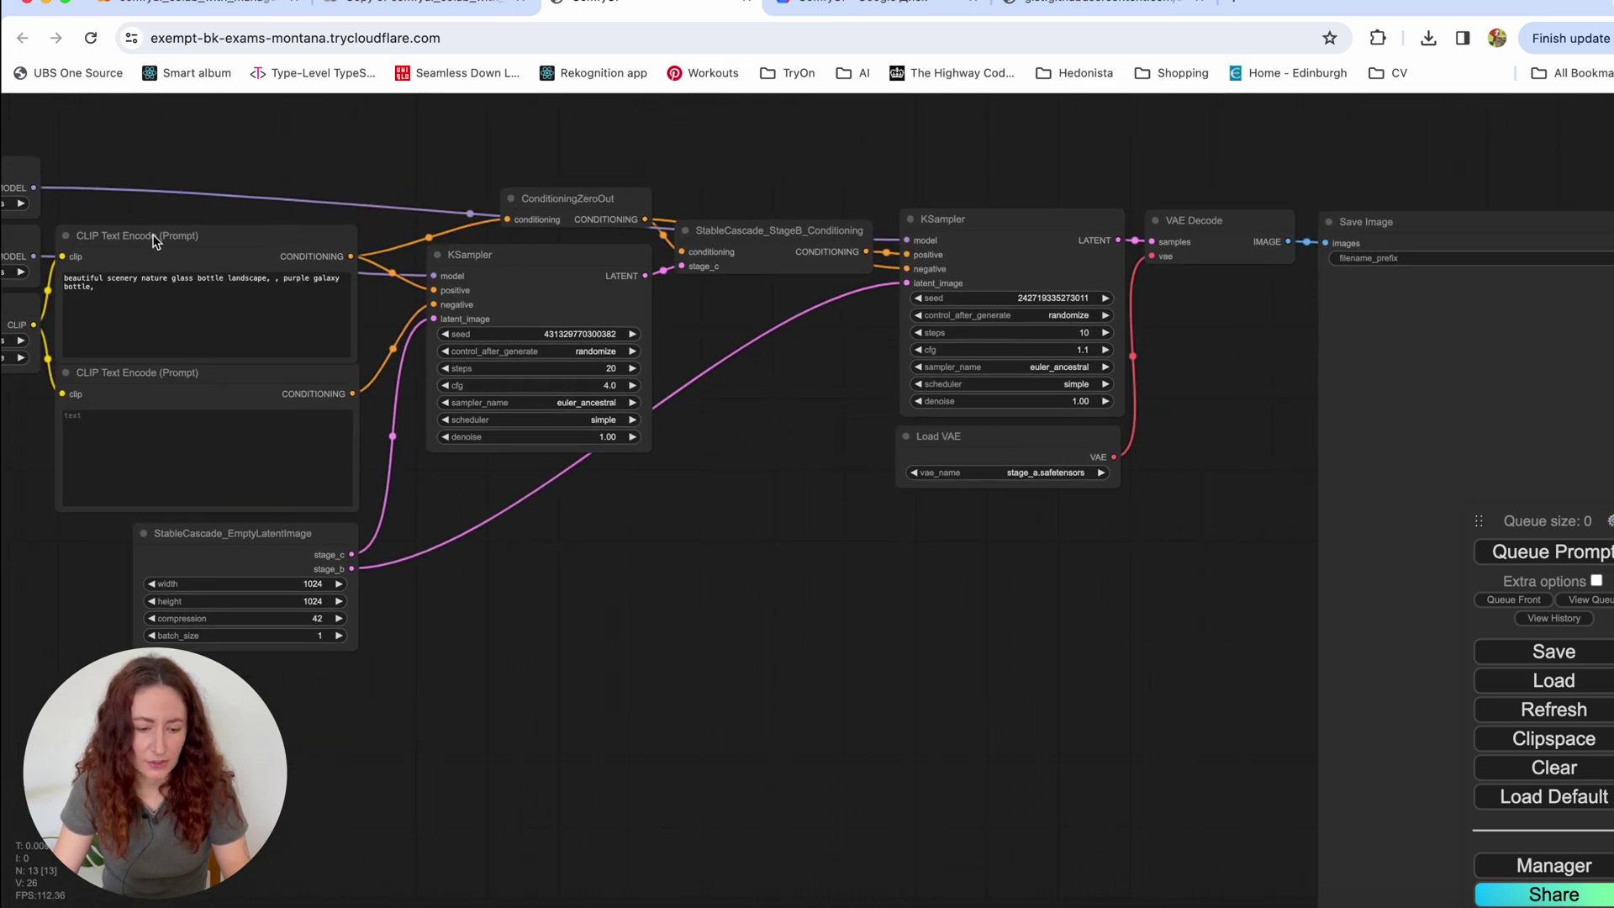
click(159, 301)
Step: Queue the Stable Cascade workflow, dismiss the missing-model validation error, and bring up Manager
click(1506, 556)
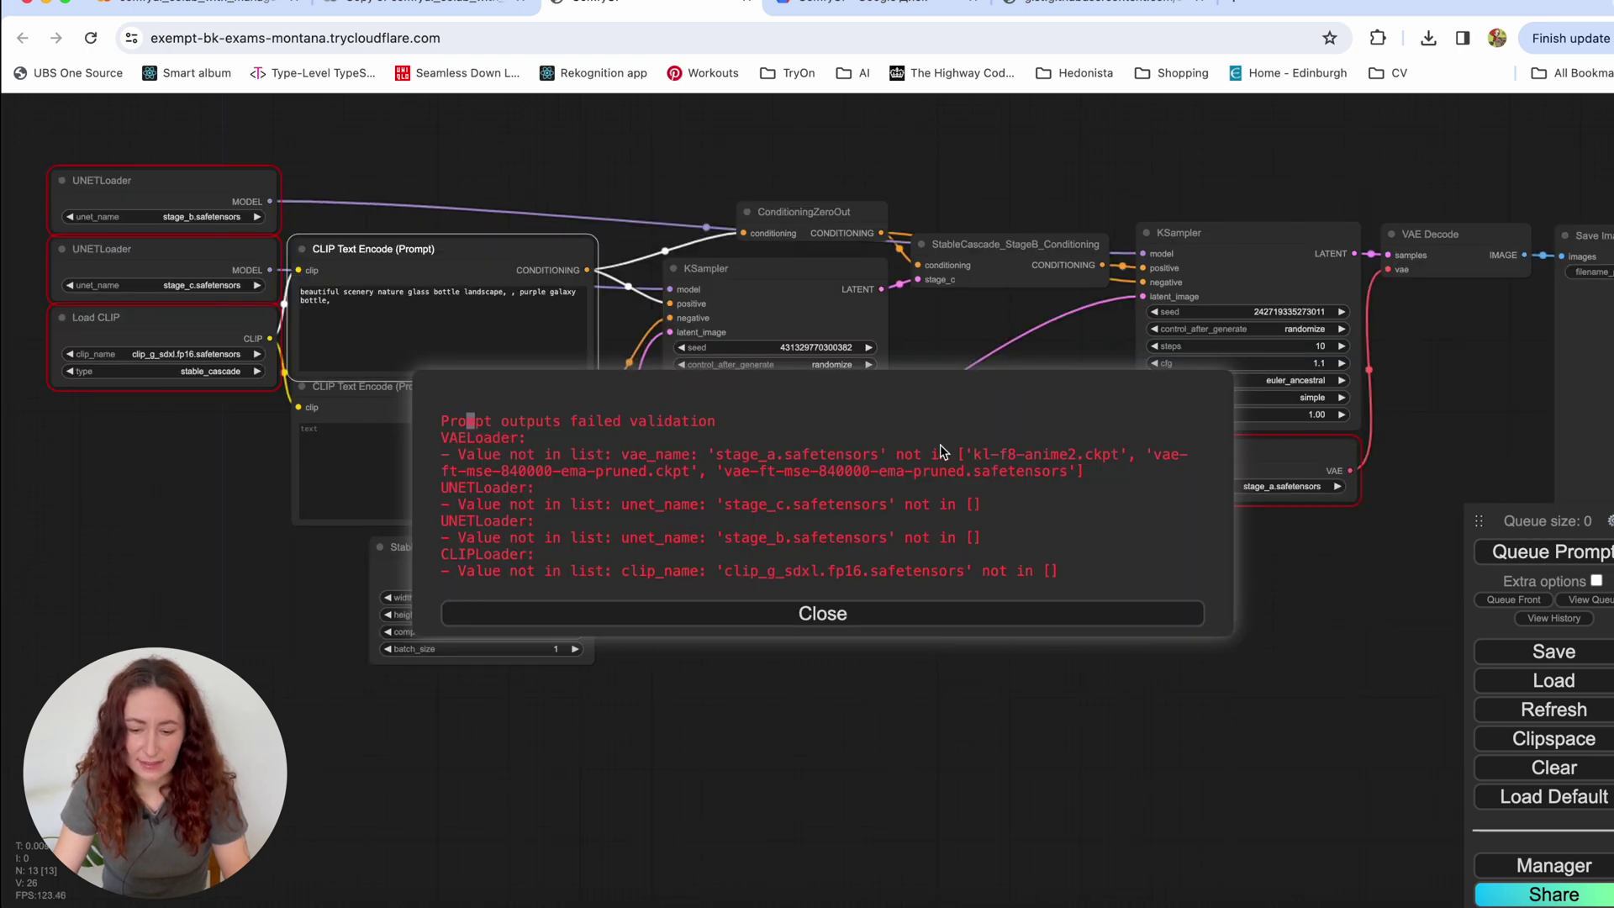
drag(443, 420, 1072, 563)
click(1091, 561)
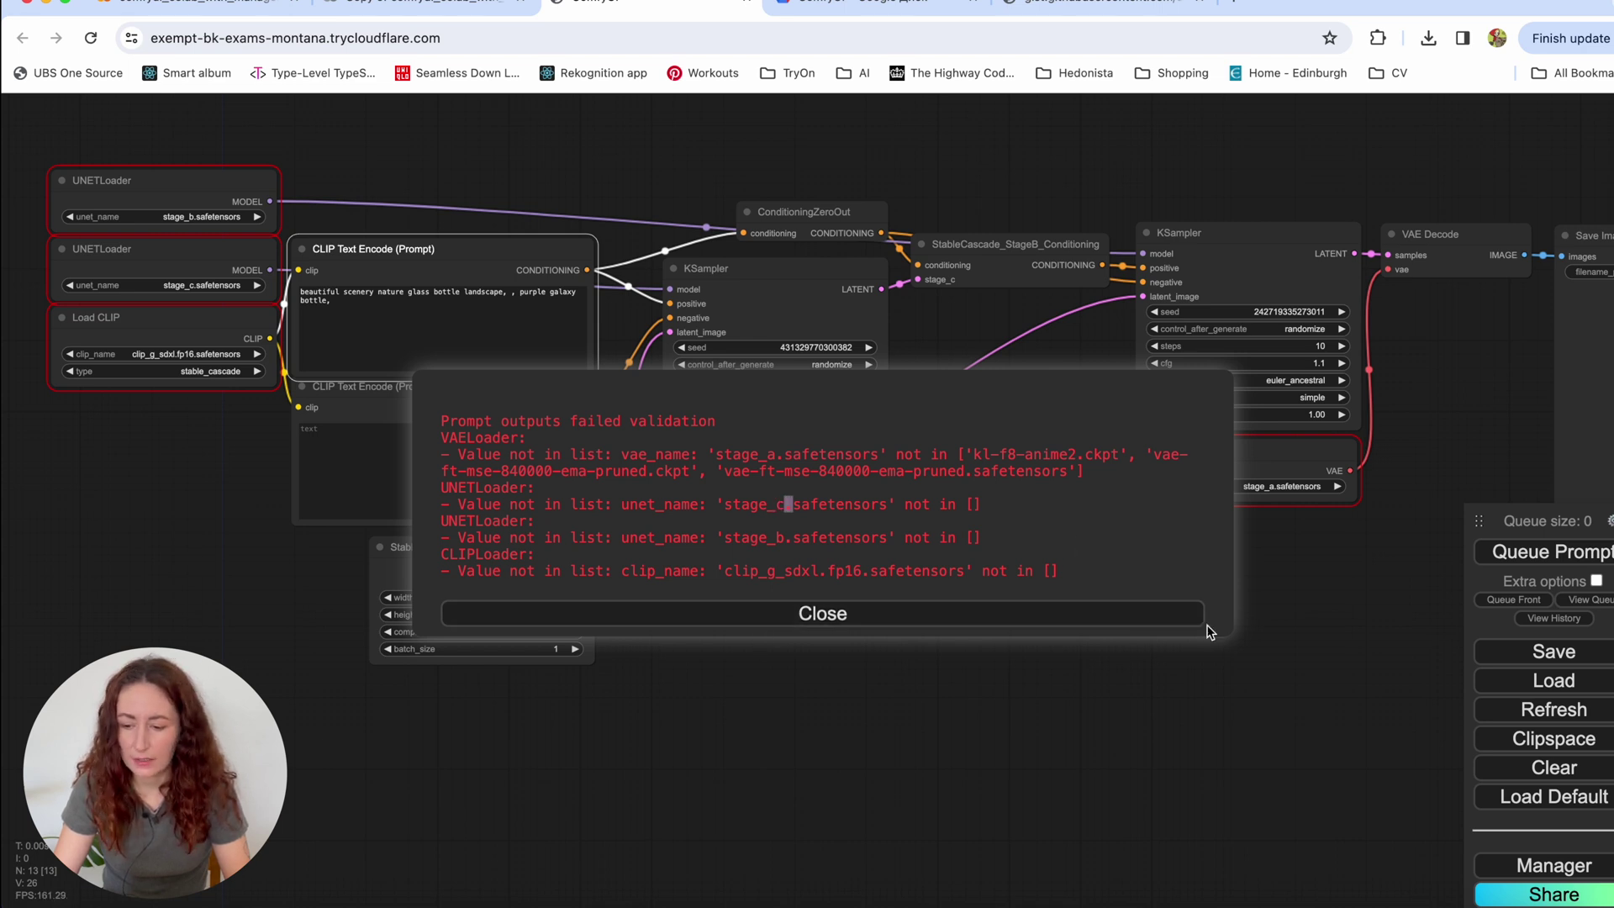
click(853, 620)
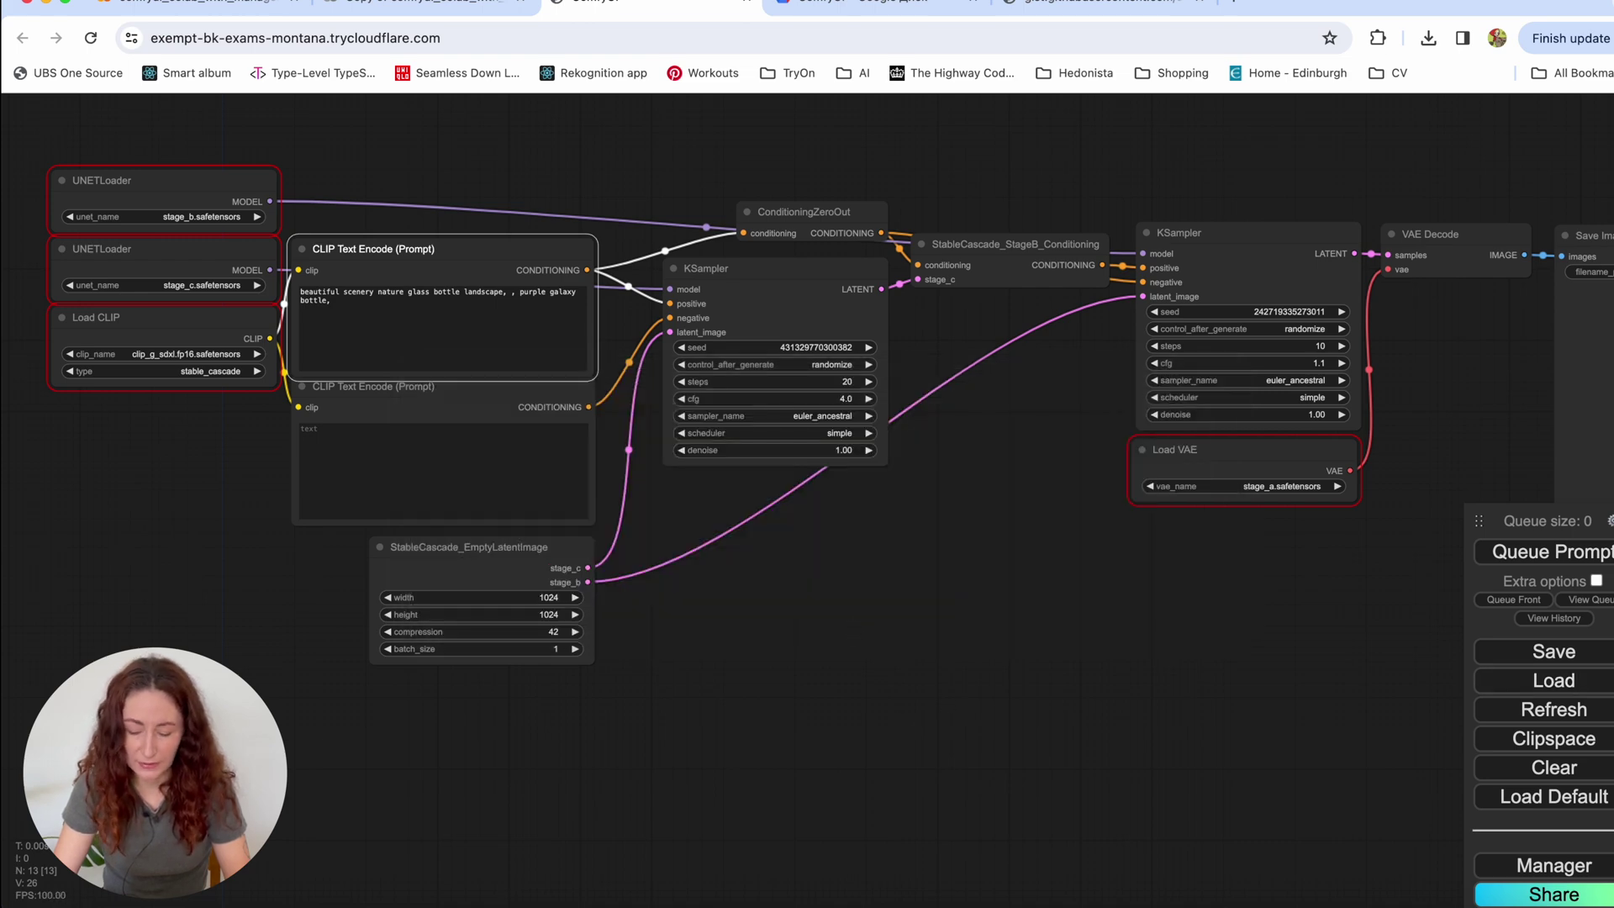
click(1554, 865)
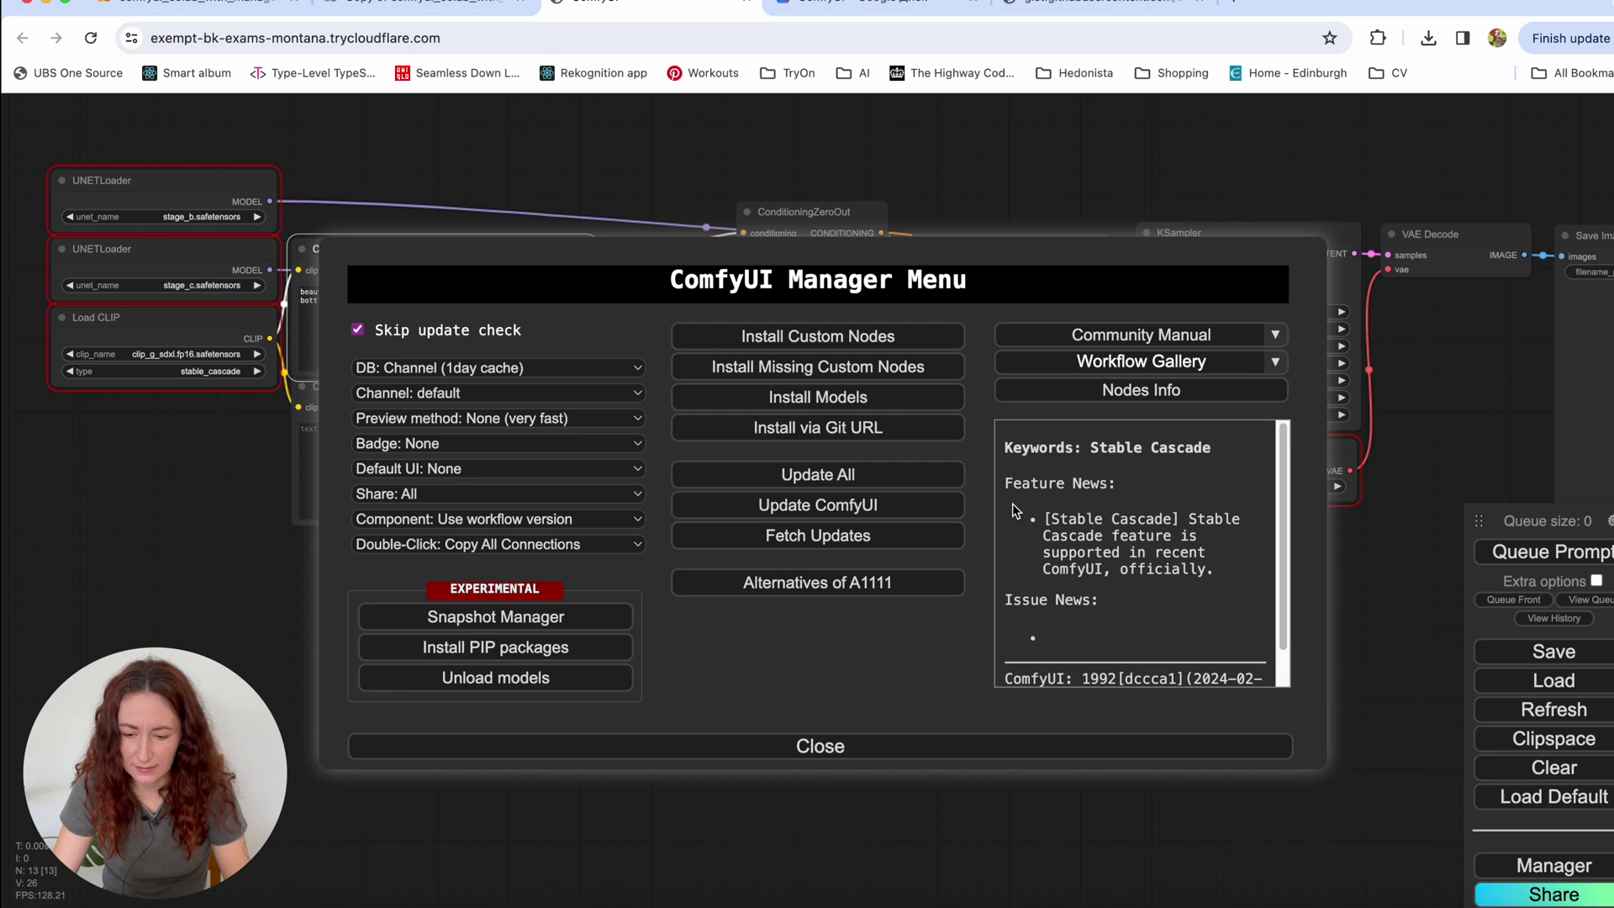
click(805, 399)
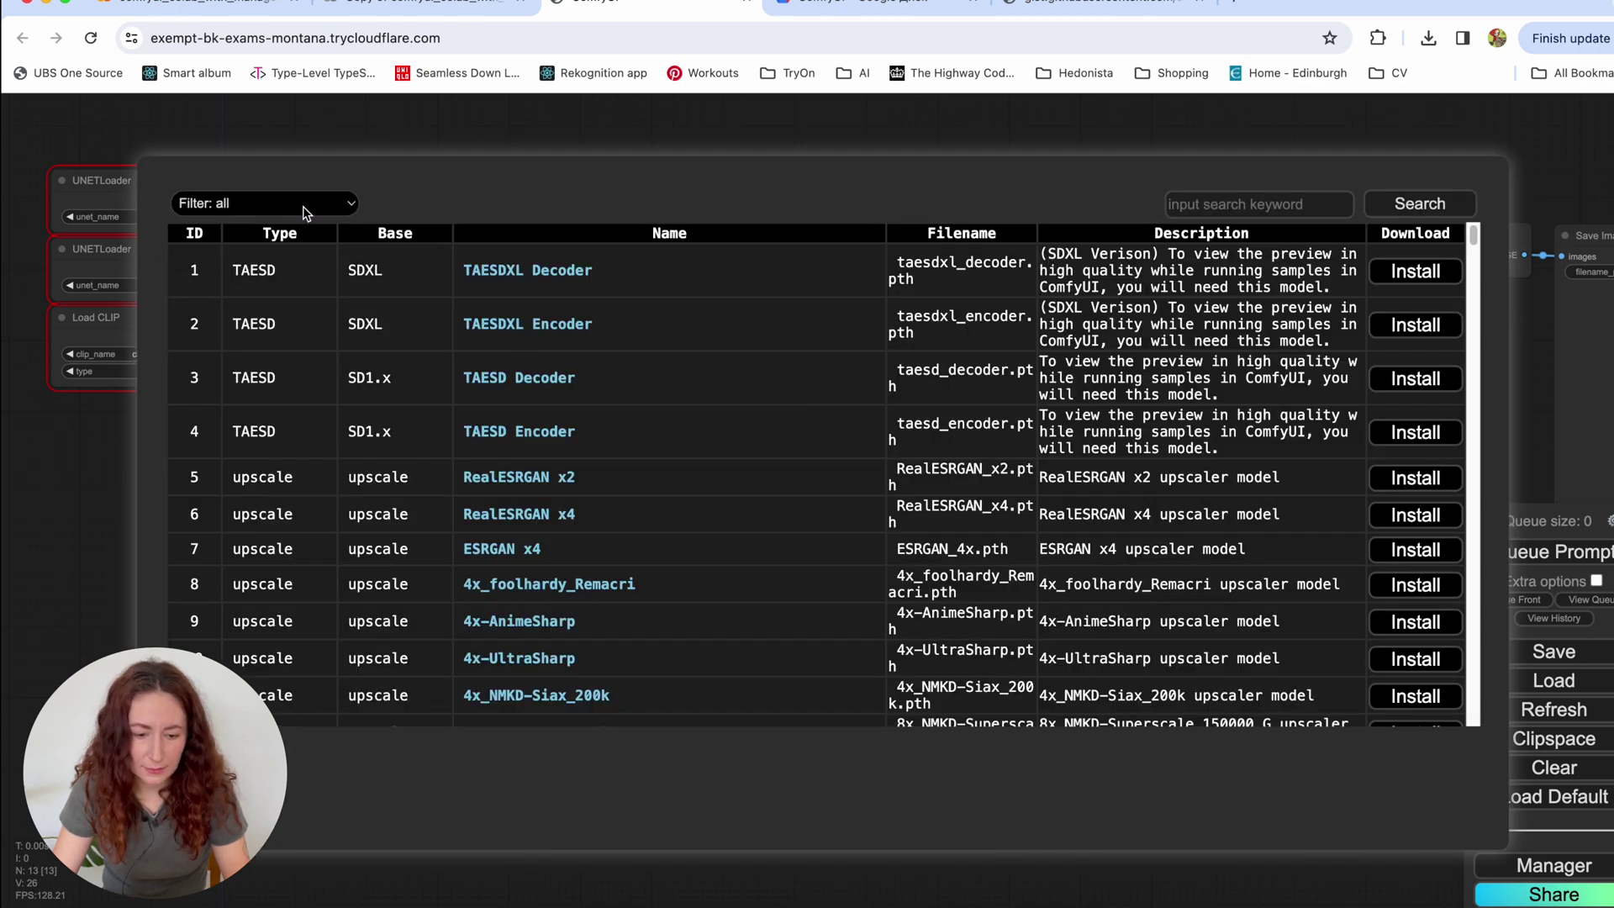
click(305, 212)
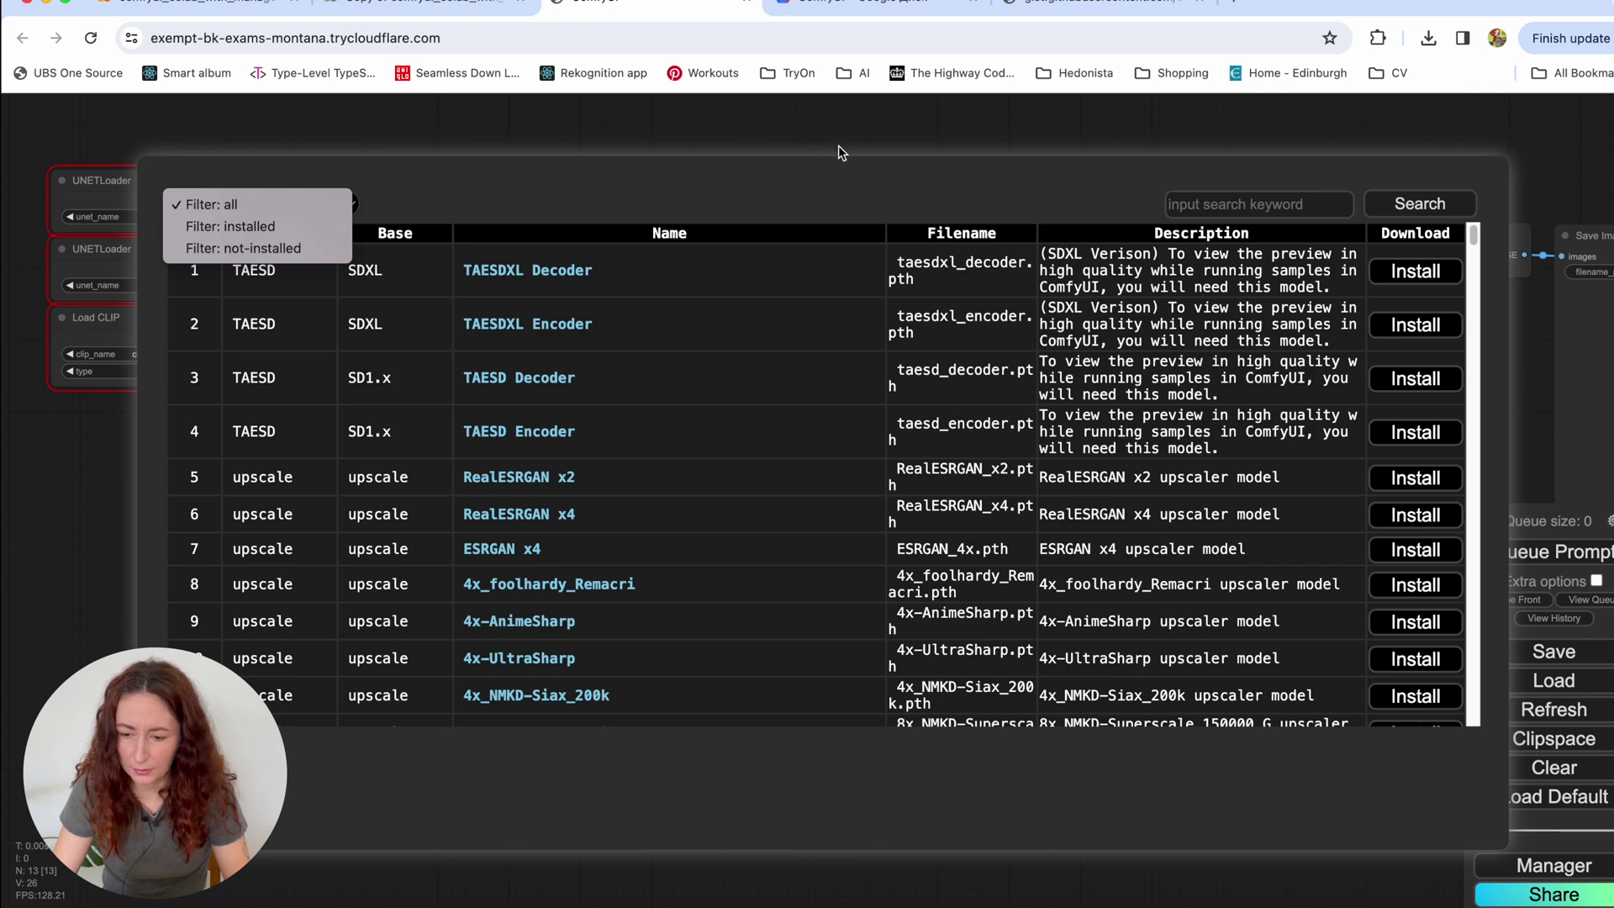
click(1258, 205)
text(cascade)
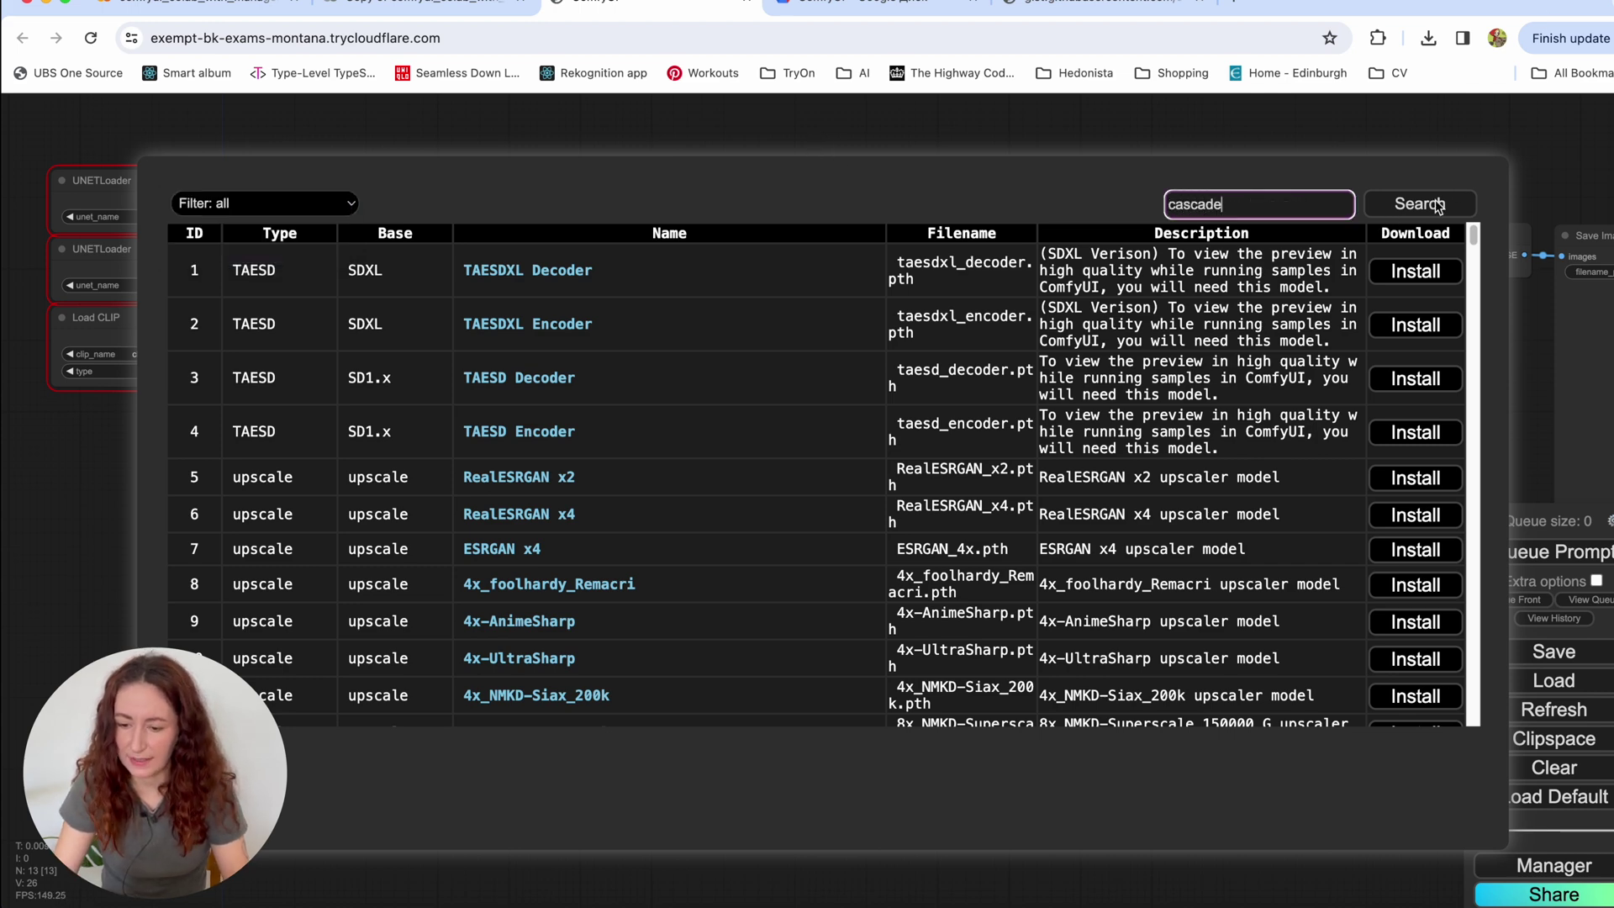
click(1439, 207)
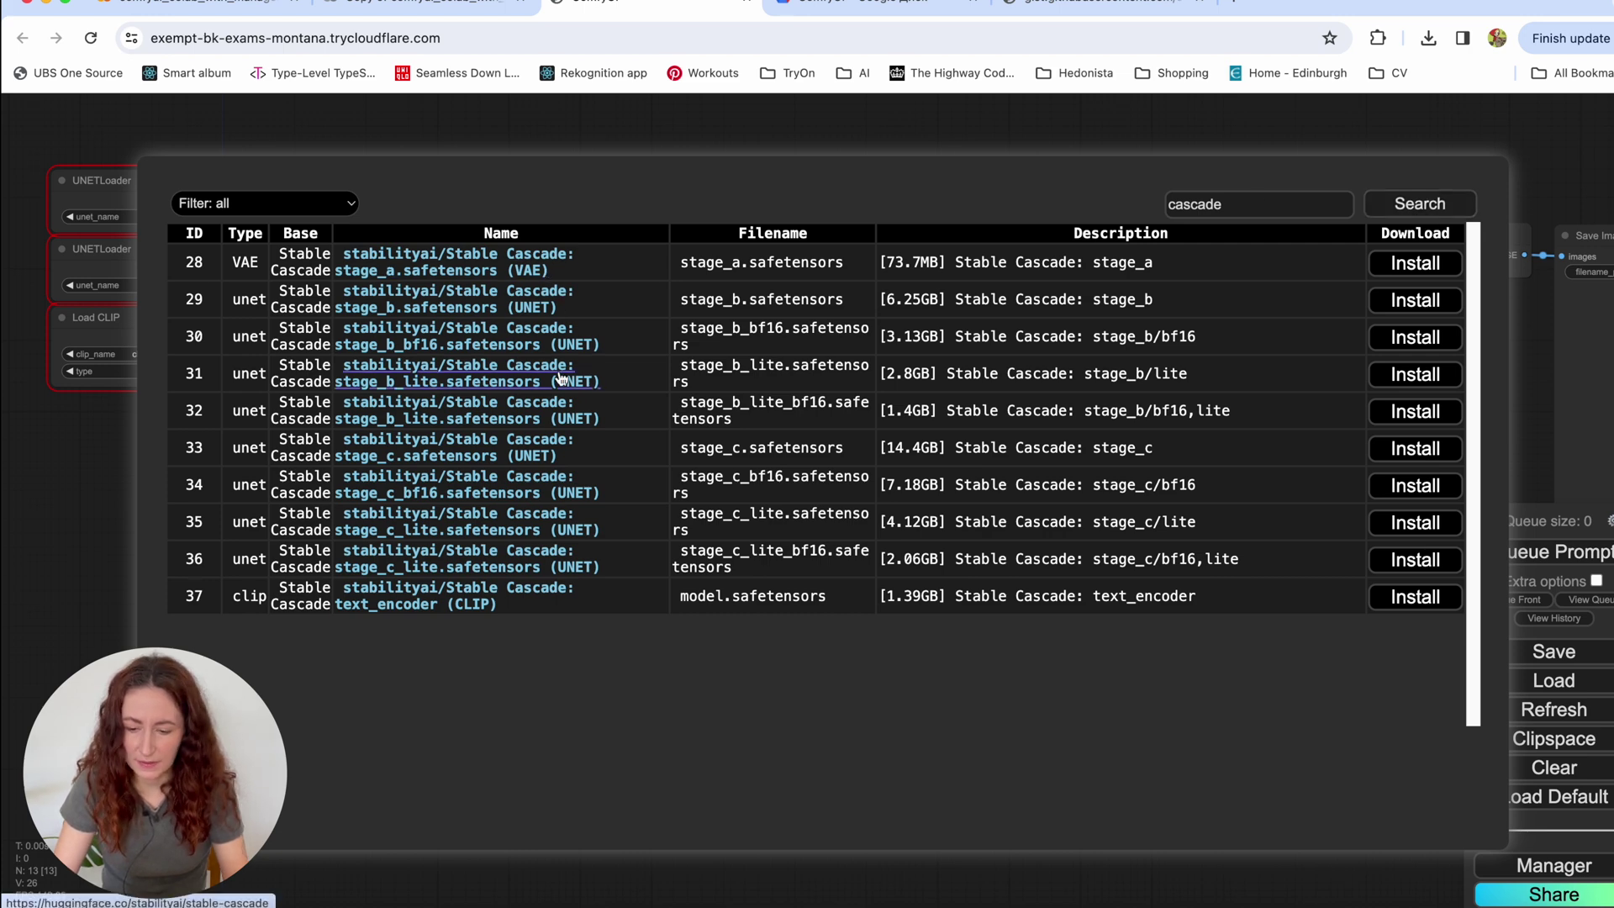
key(Escape)
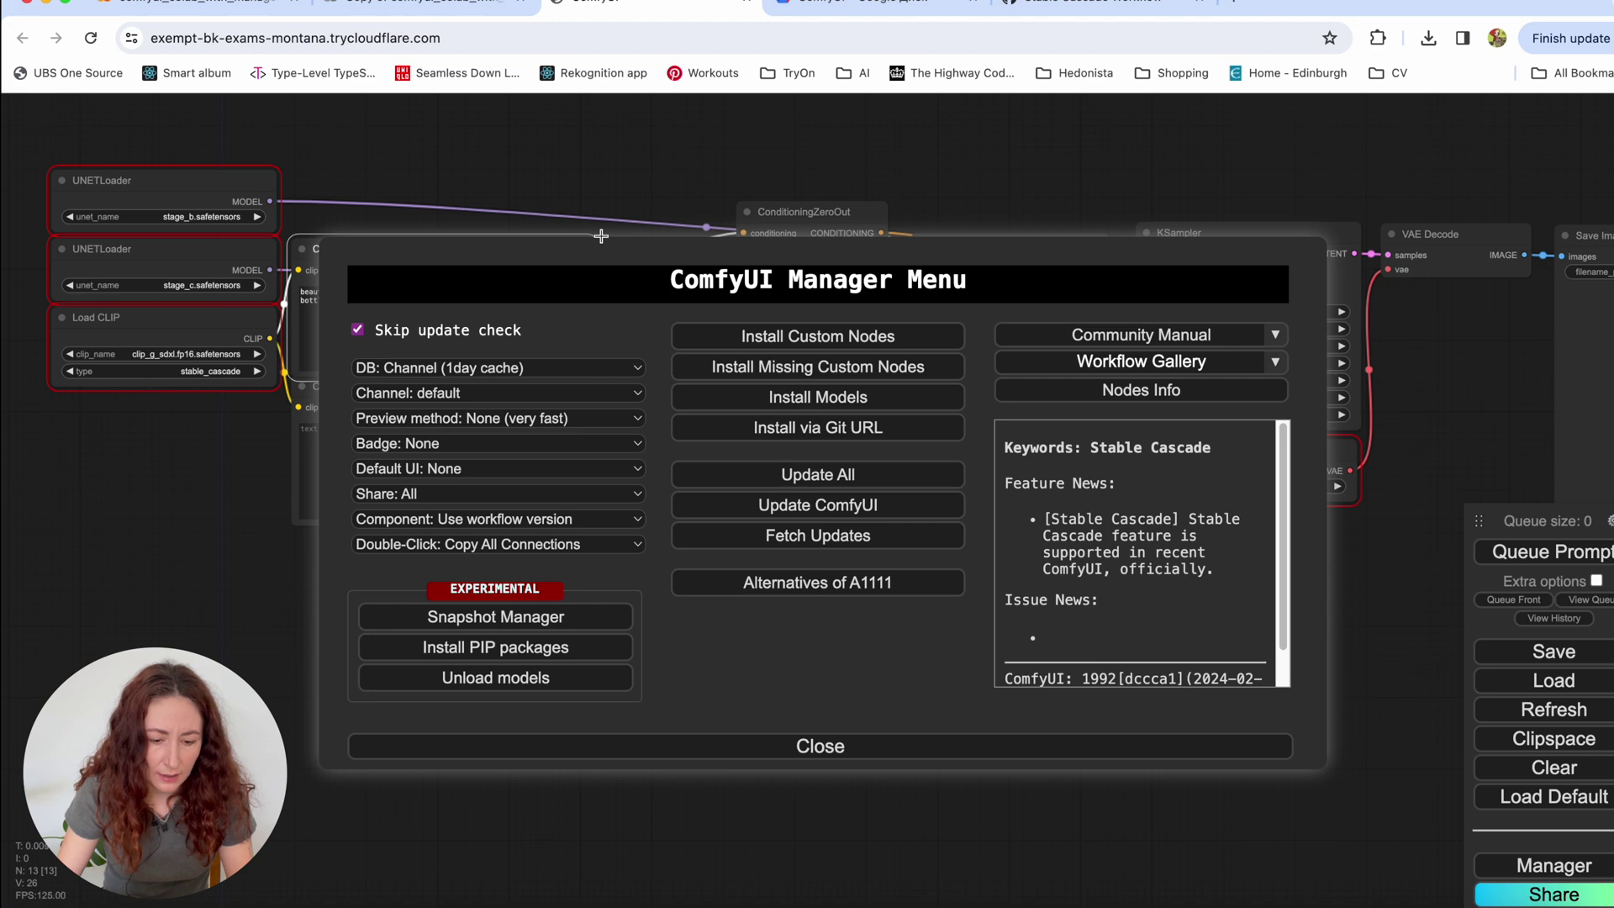
Step: Re-queue the workflow and note the missing CLIP file named in the validation error
click(836, 747)
click(1573, 559)
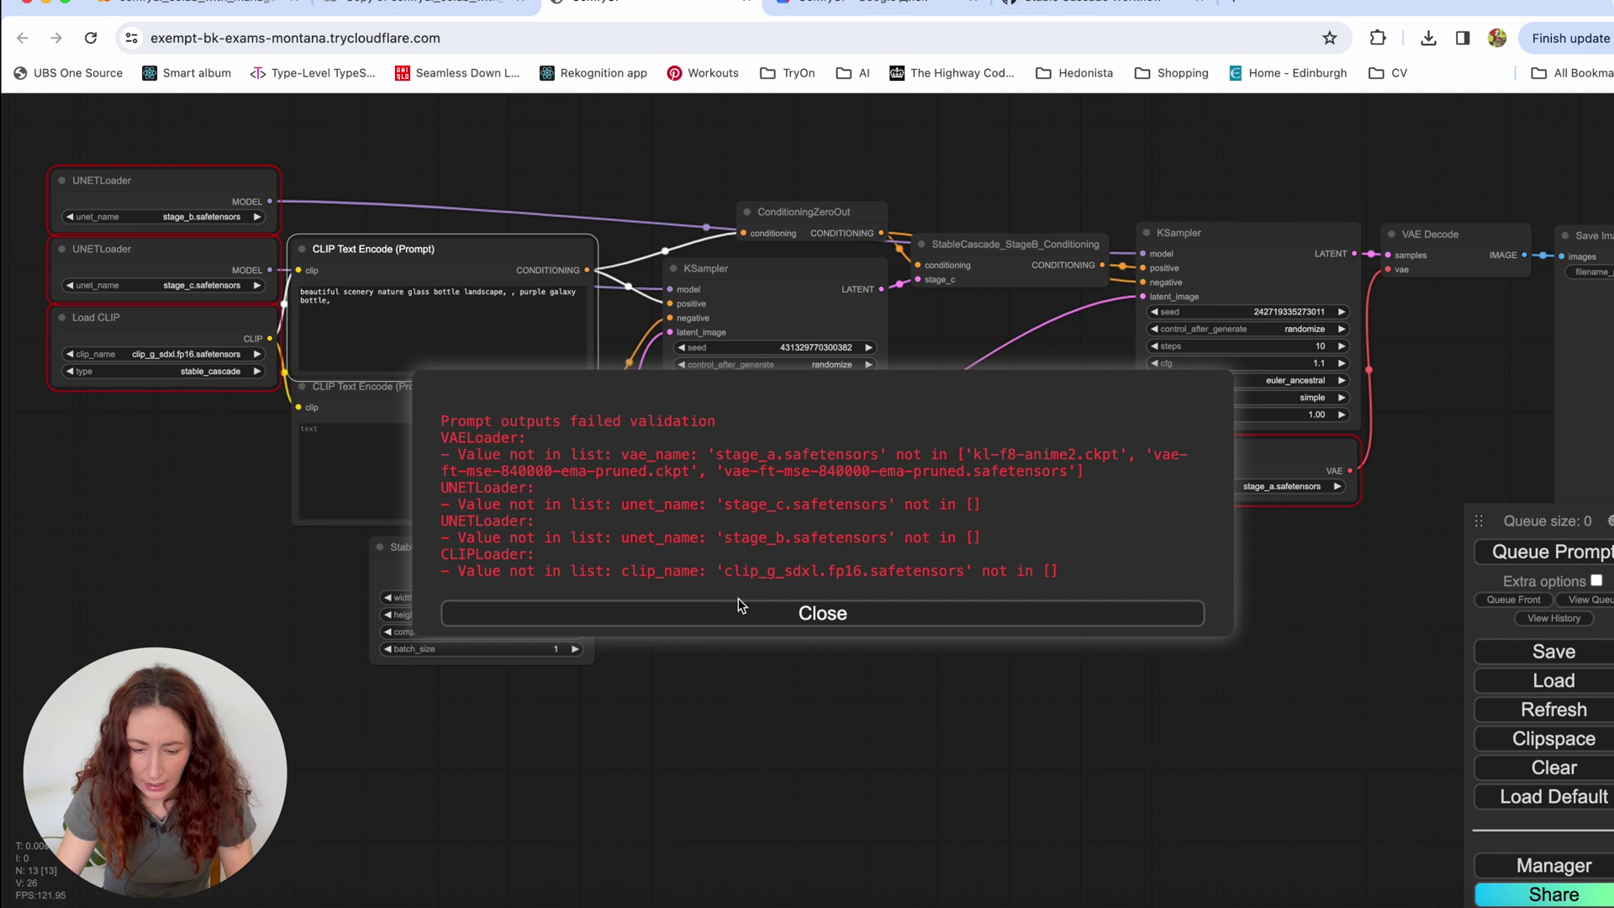
drag(726, 574, 957, 576)
click(996, 621)
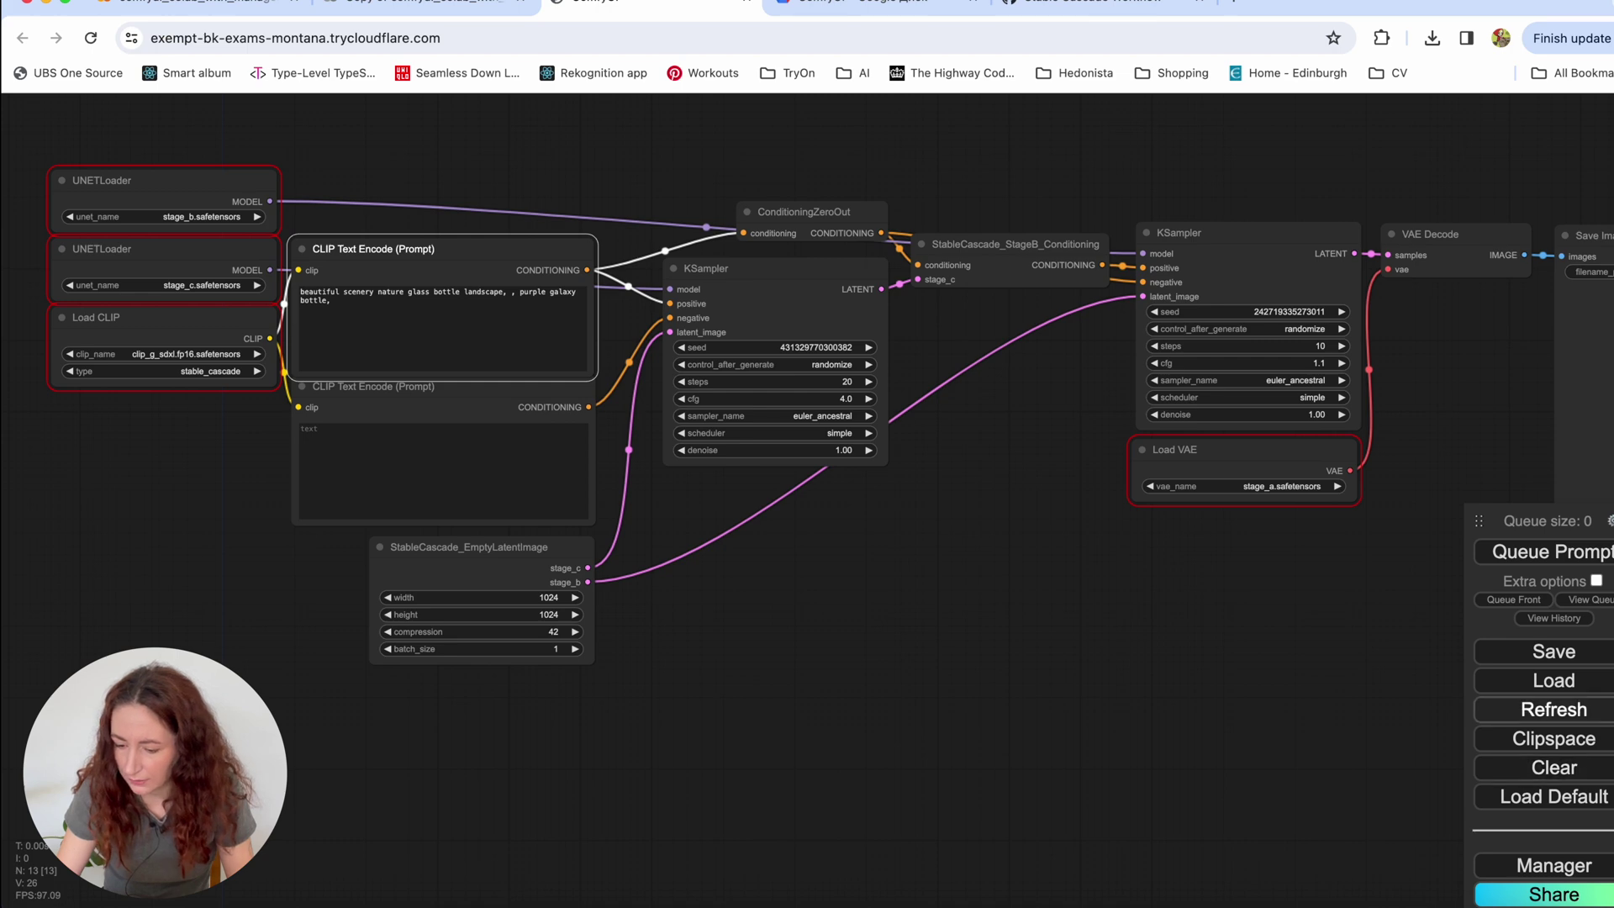
Step: Install the Stable Cascade stage_a VAE from Manager's model list
click(1553, 866)
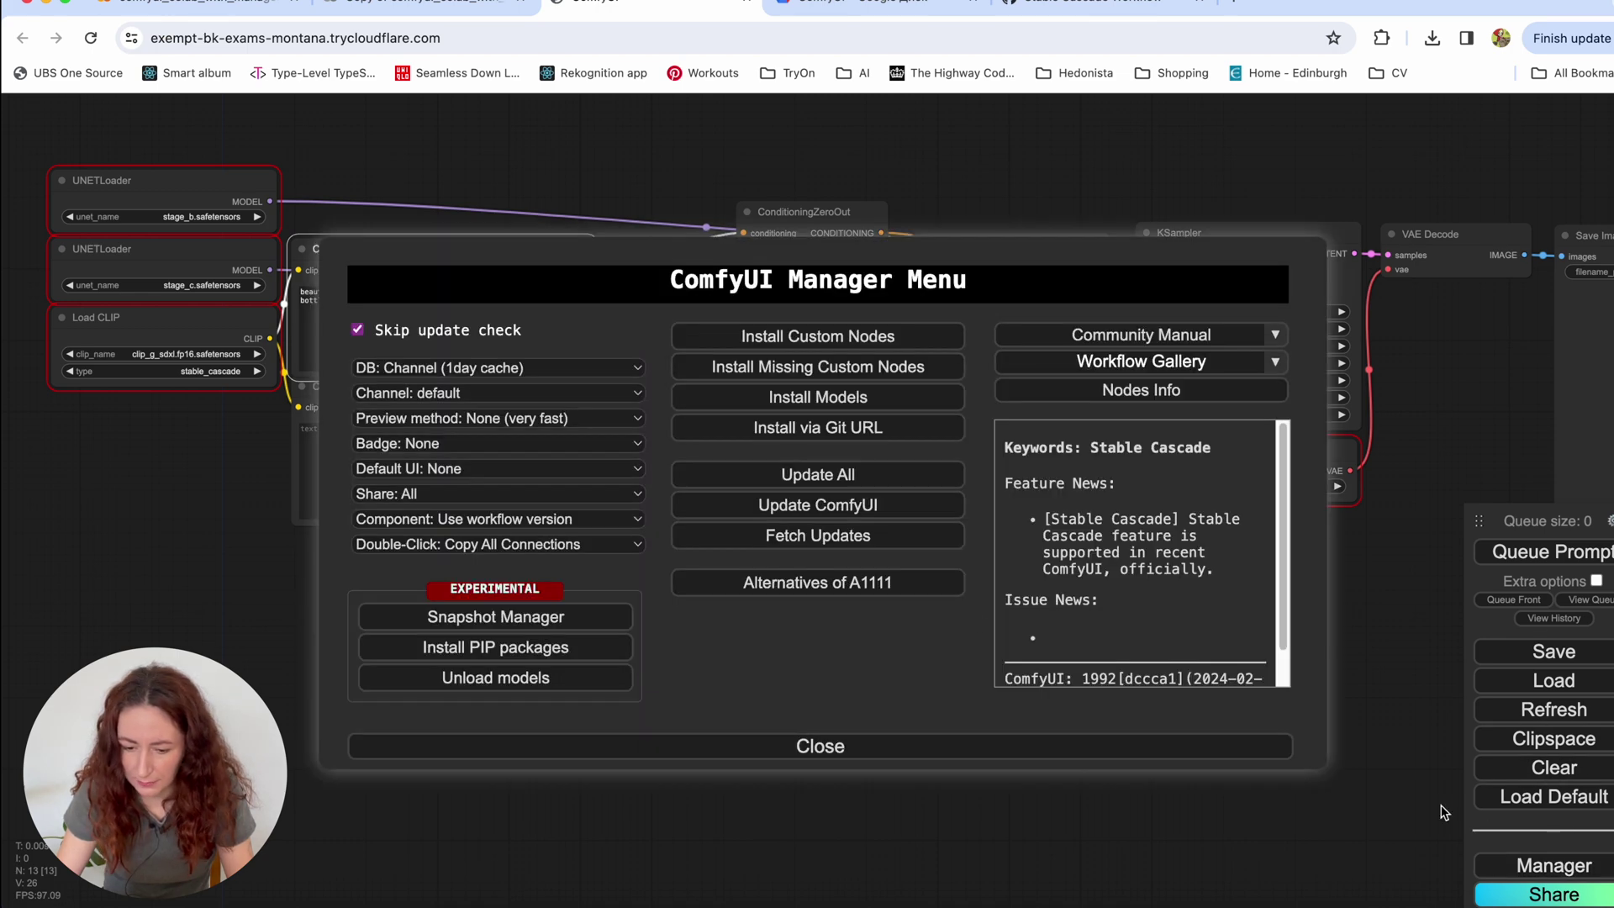
click(748, 400)
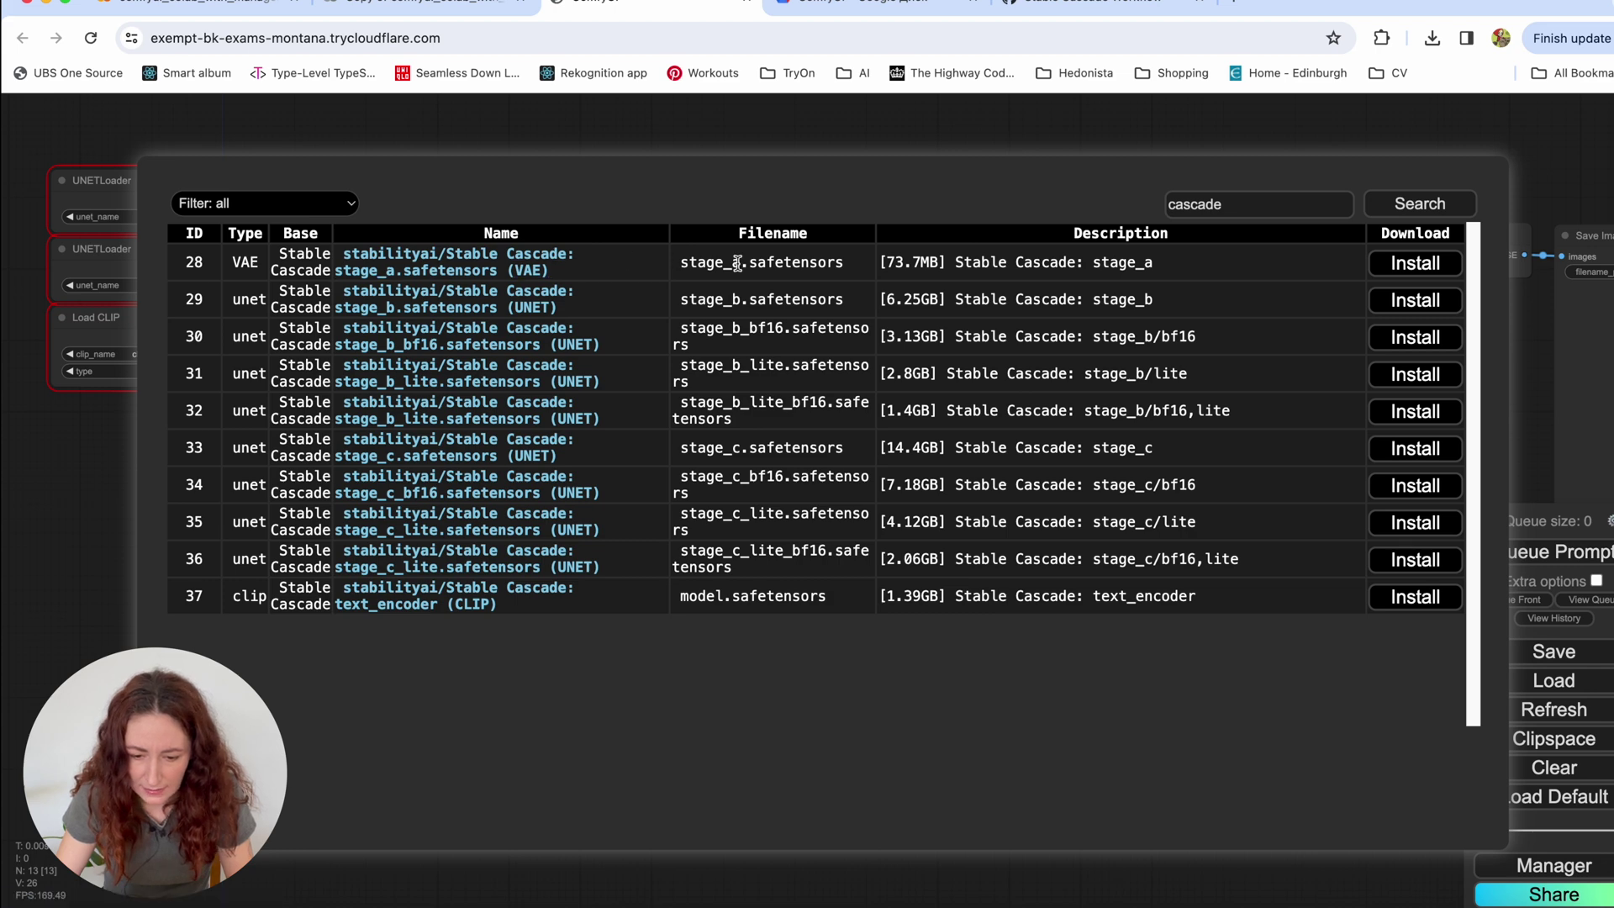
click(1424, 265)
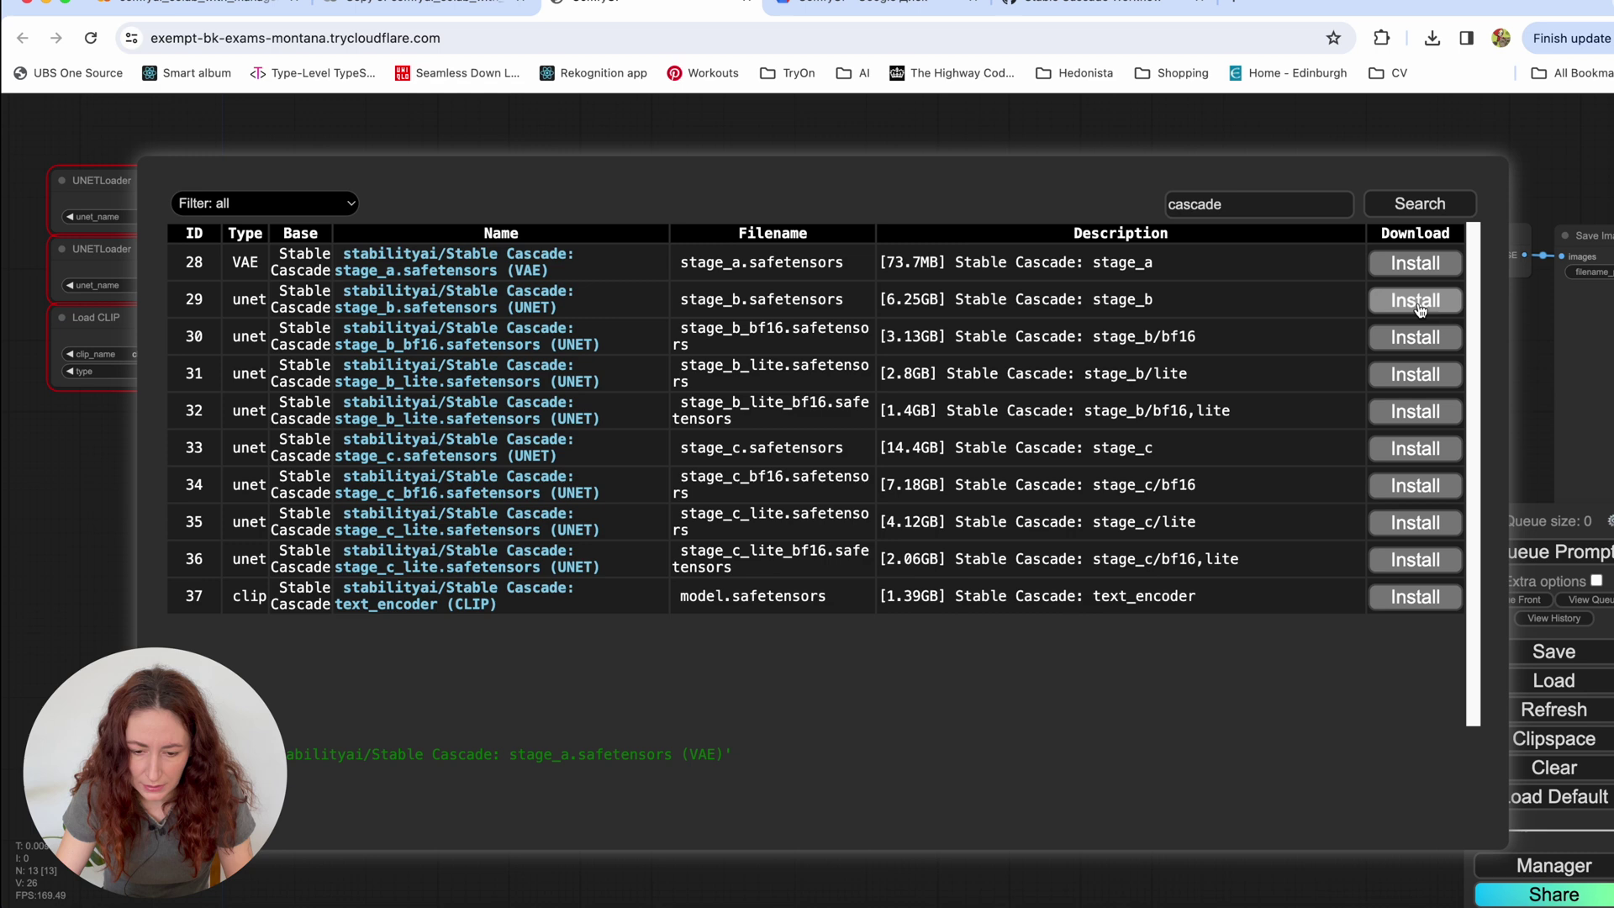
Step: Install stage_c and set the UNET loaders to Stable-Cascade/stage_b and Stable-Cascade/stage_c
click(1419, 451)
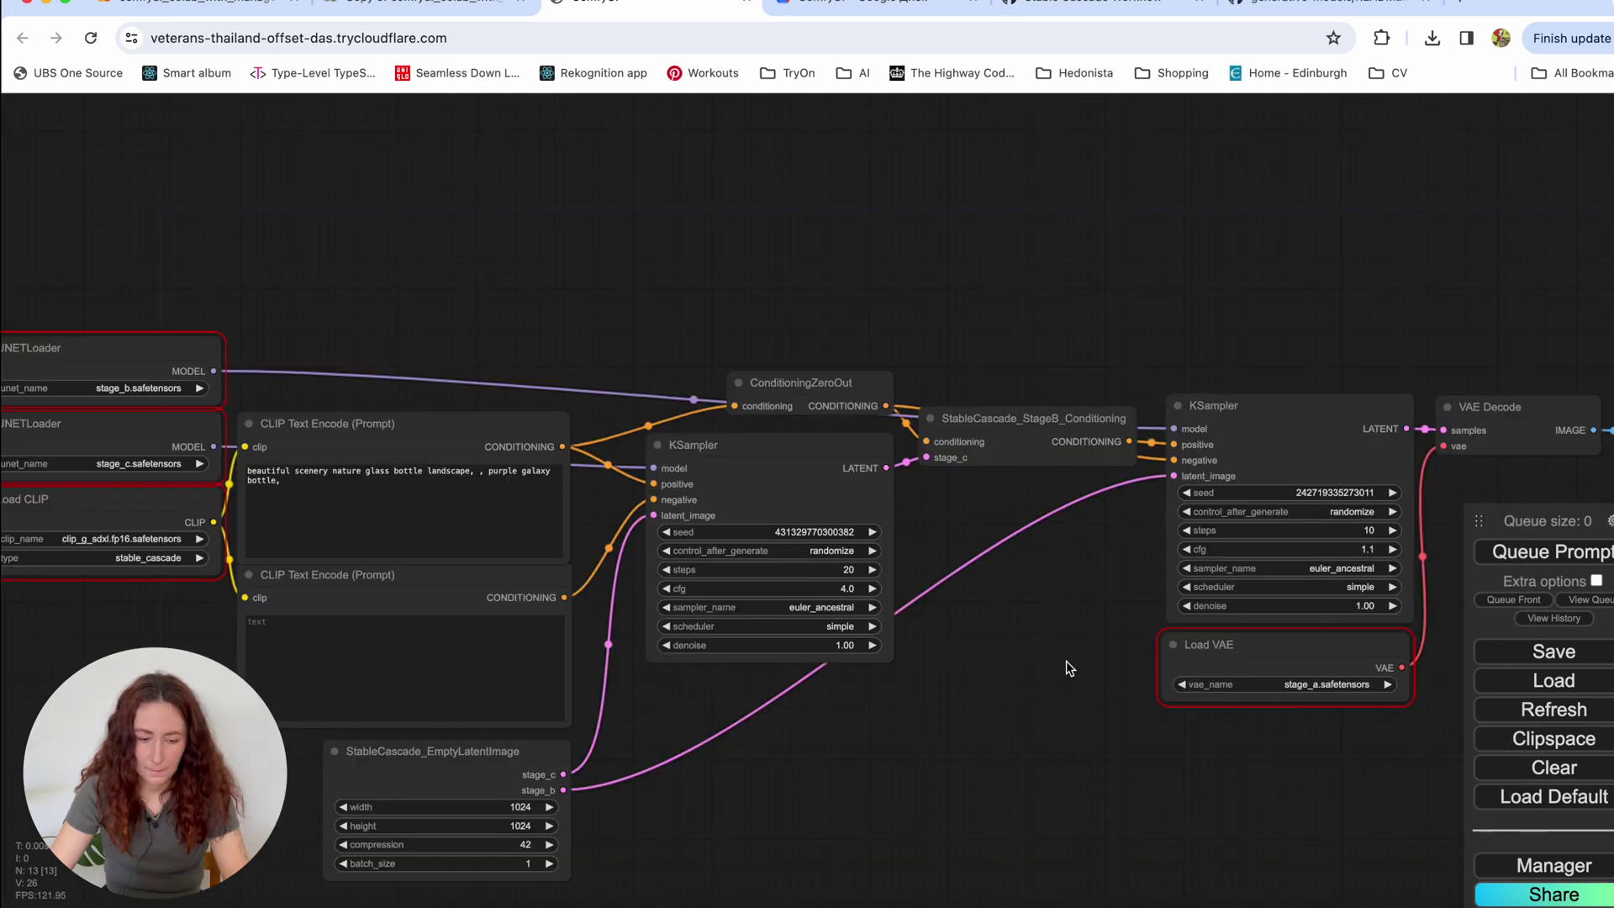
scroll(798, 738, left, 5)
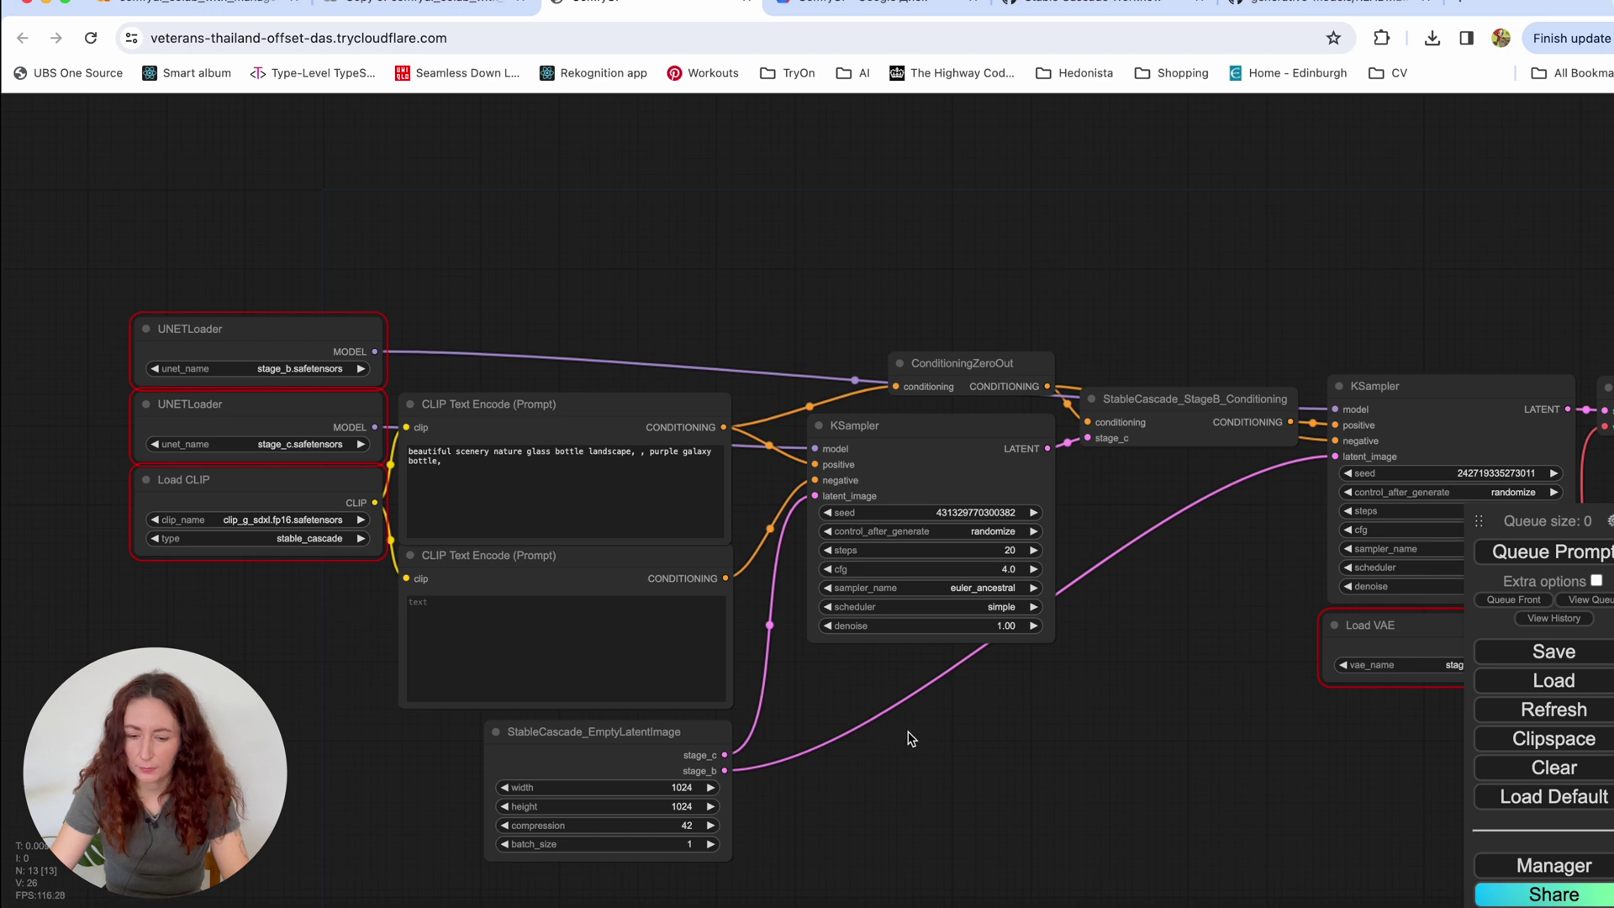
click(322, 371)
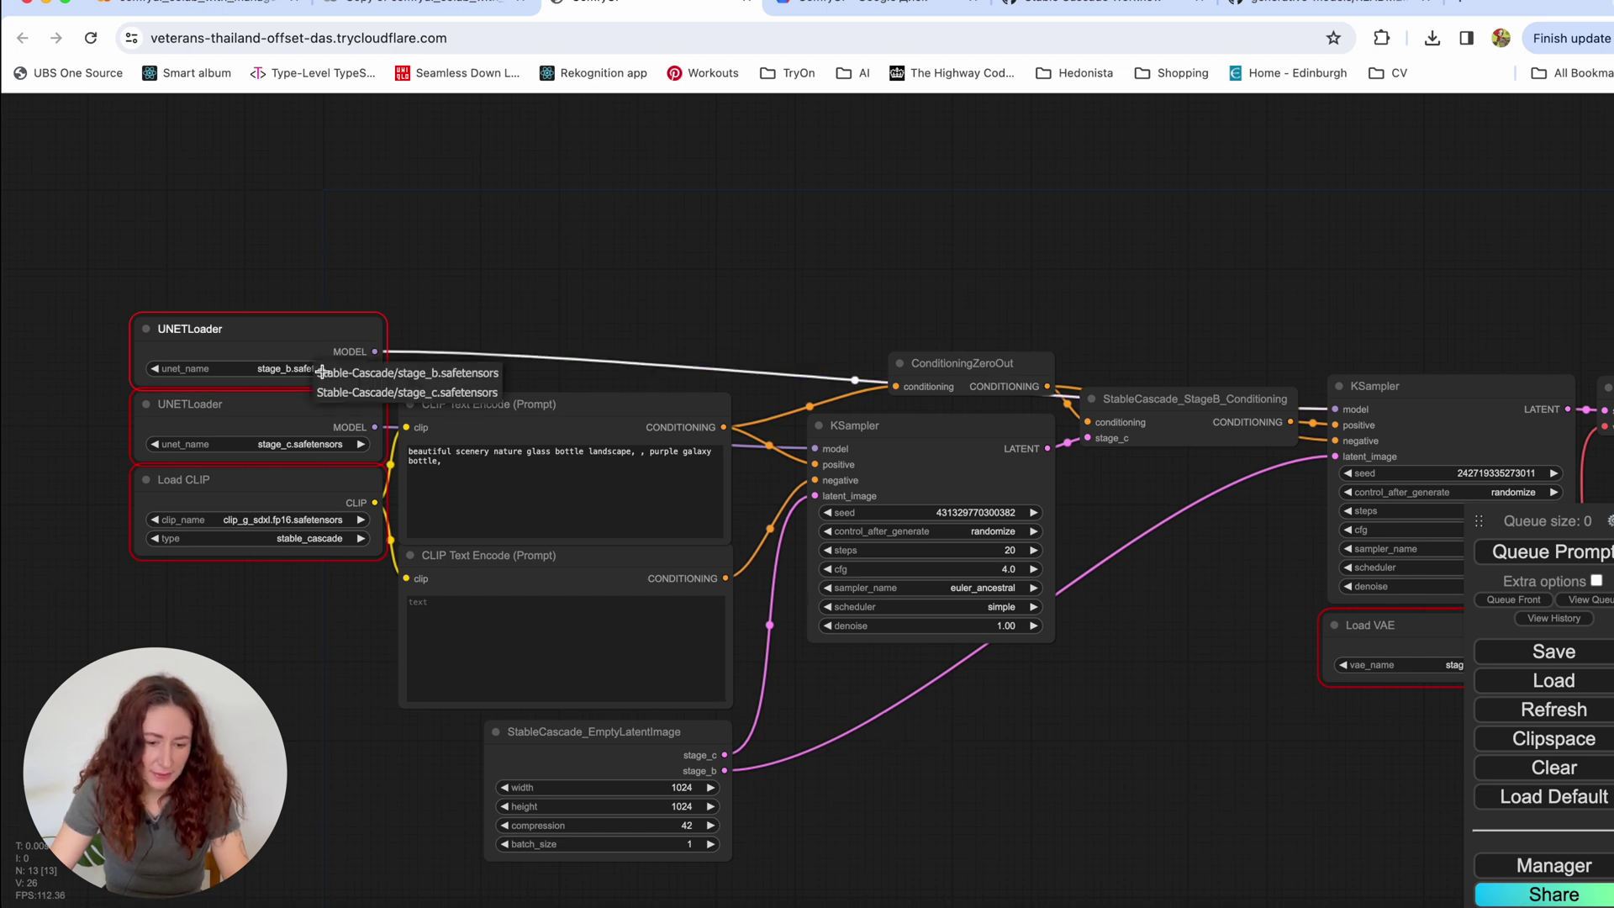
click(413, 374)
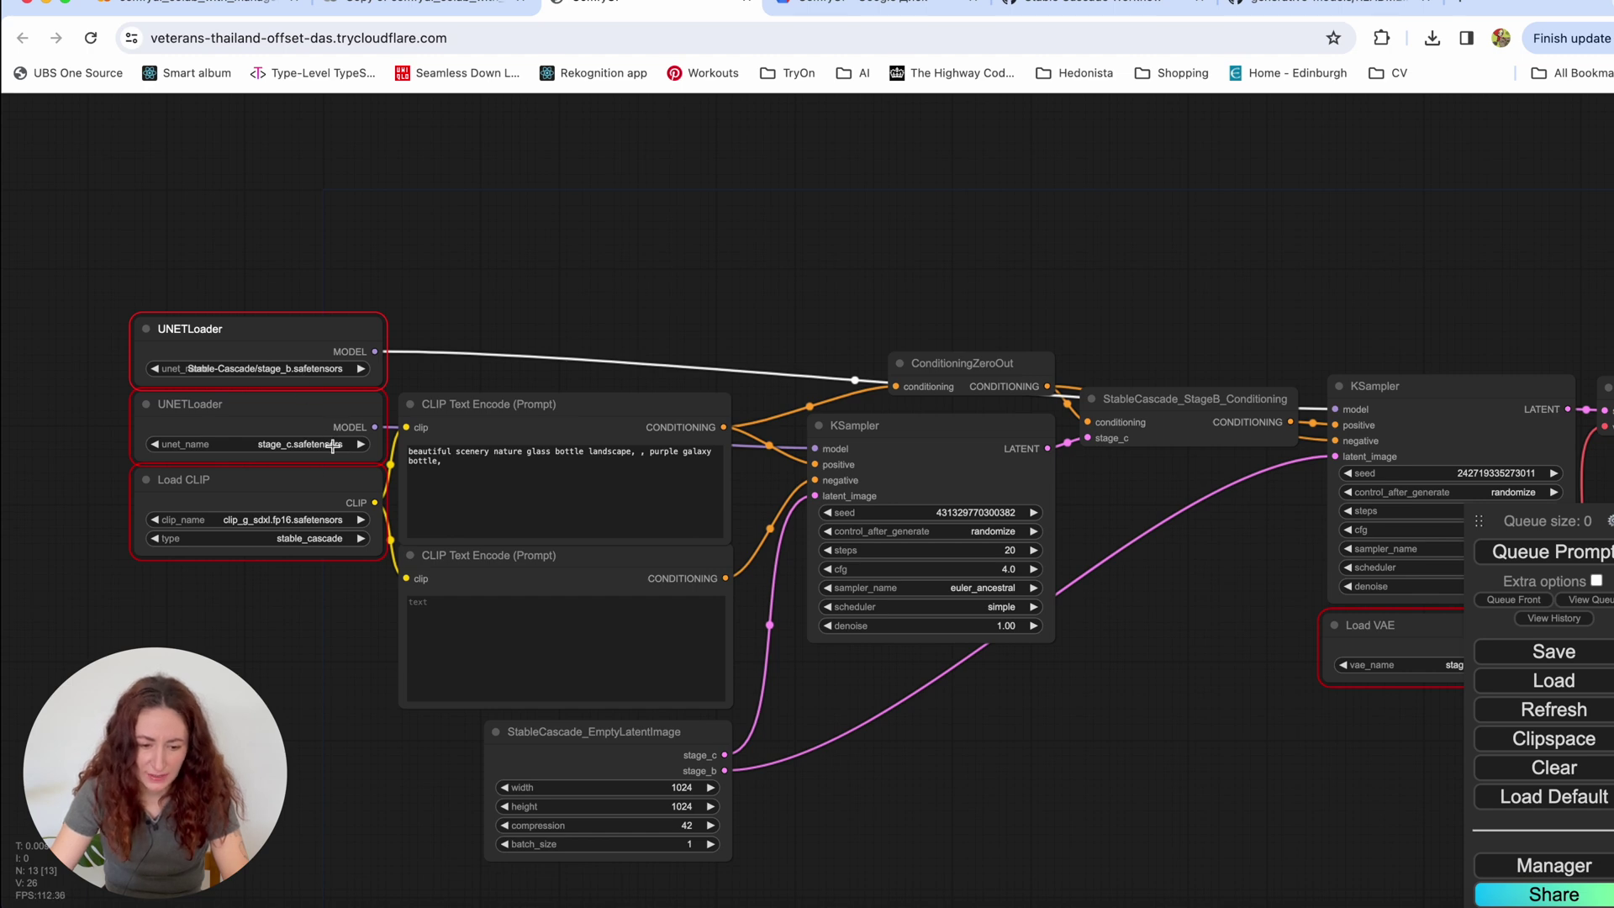
click(333, 445)
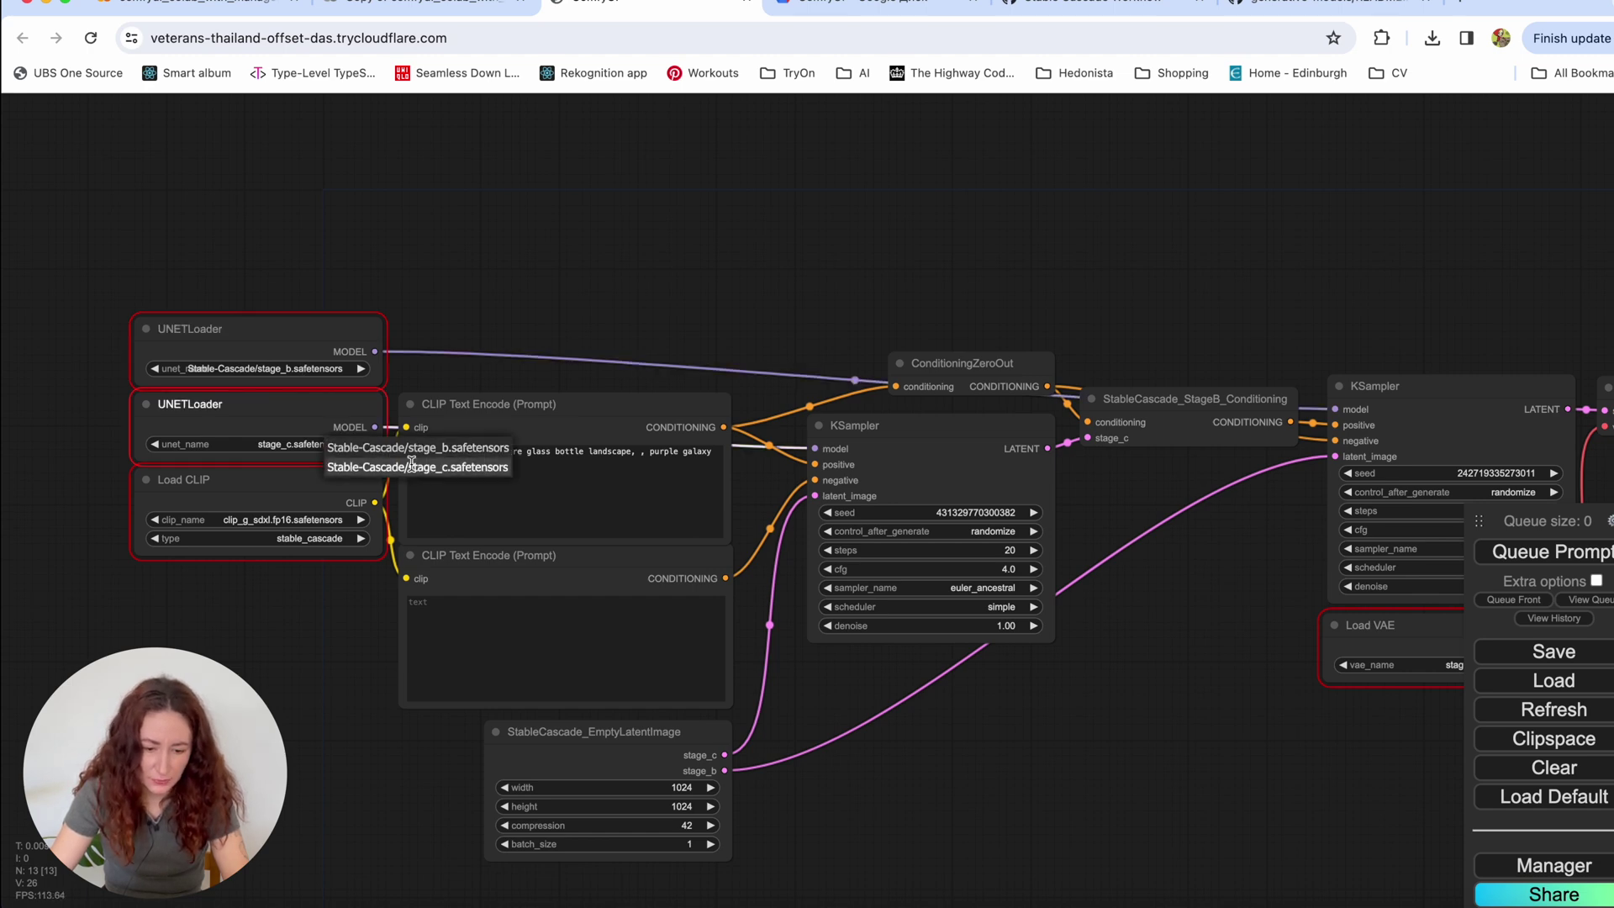
click(411, 465)
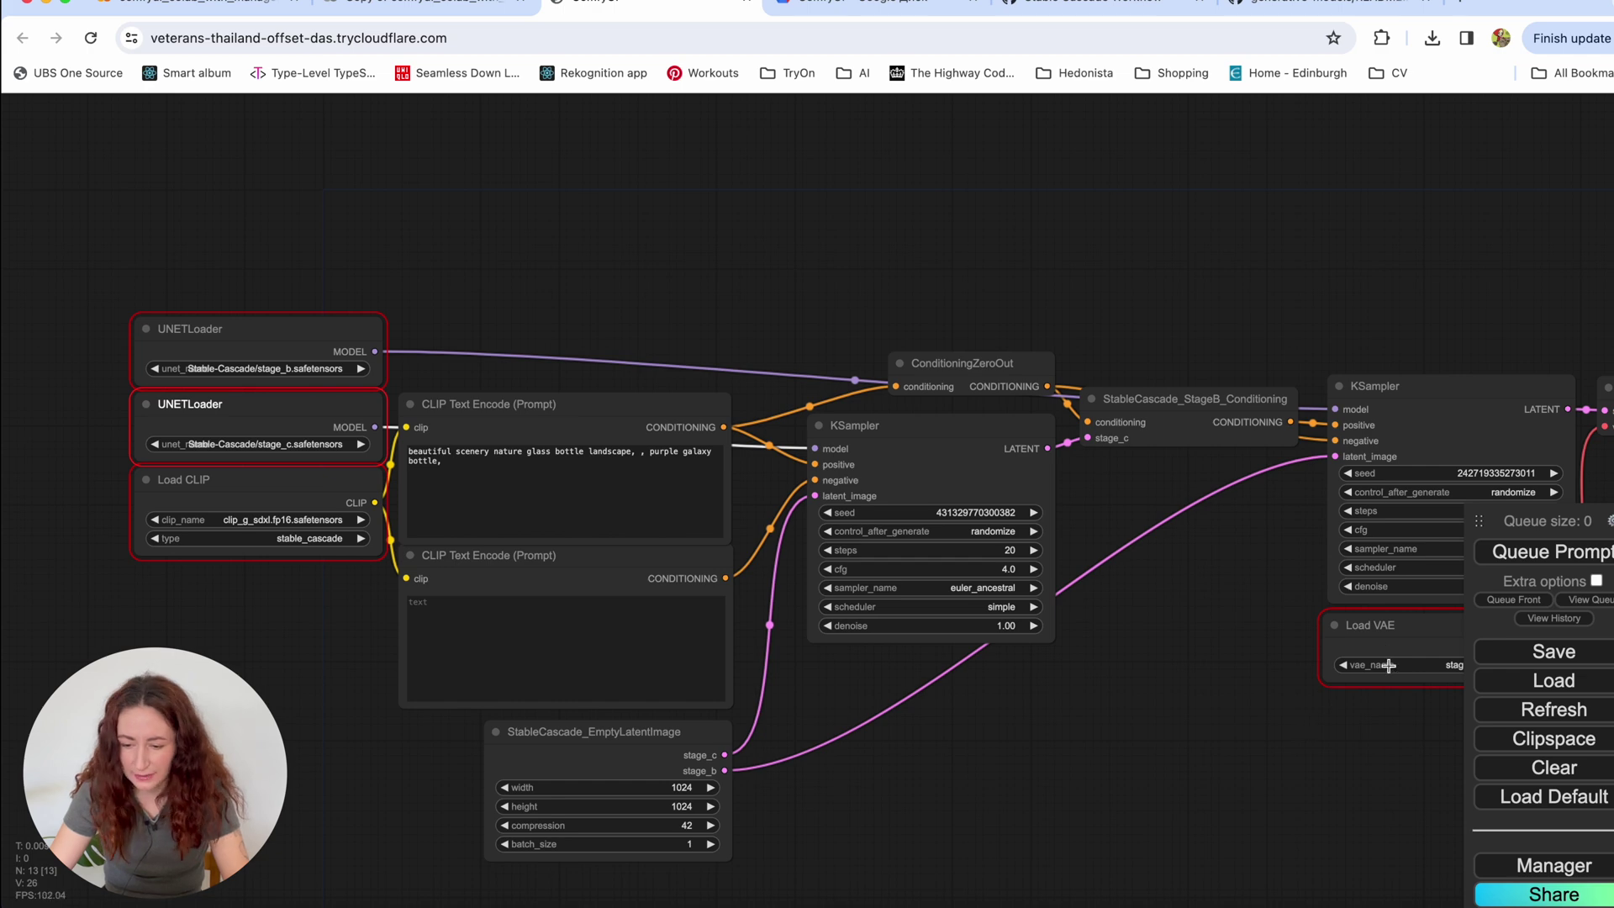
Step: Set the VAE loader to Stable-Cascade/stage_a and re-queue, leaving only clip_g_sdxl.fp16.safetensors missing
drag(1224, 781, 906, 770)
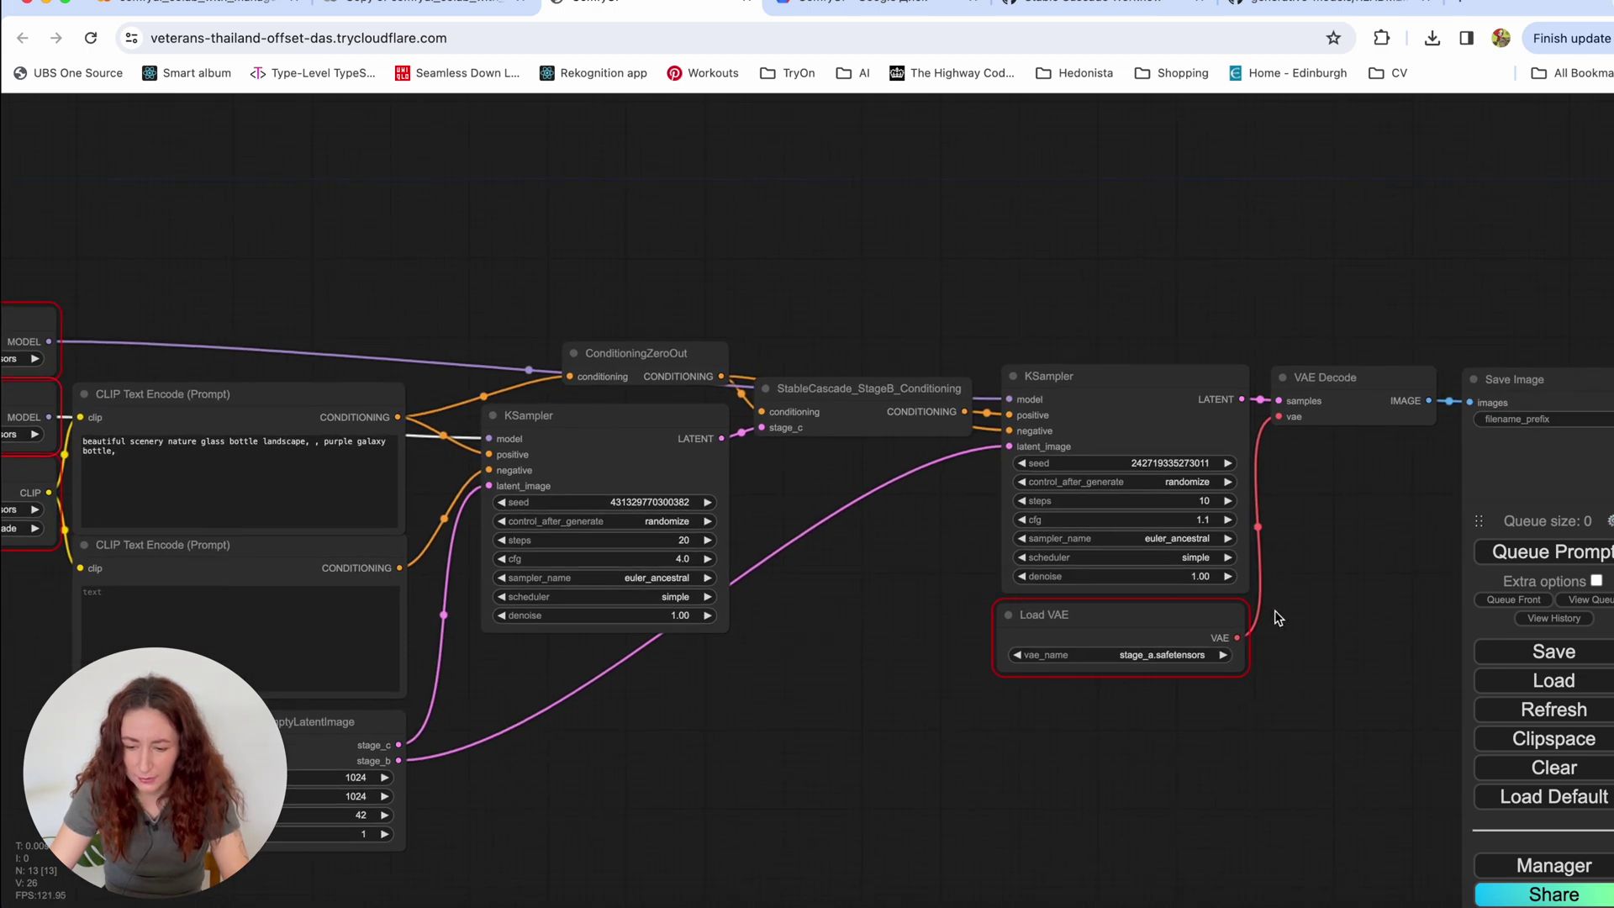
click(1167, 660)
click(1261, 660)
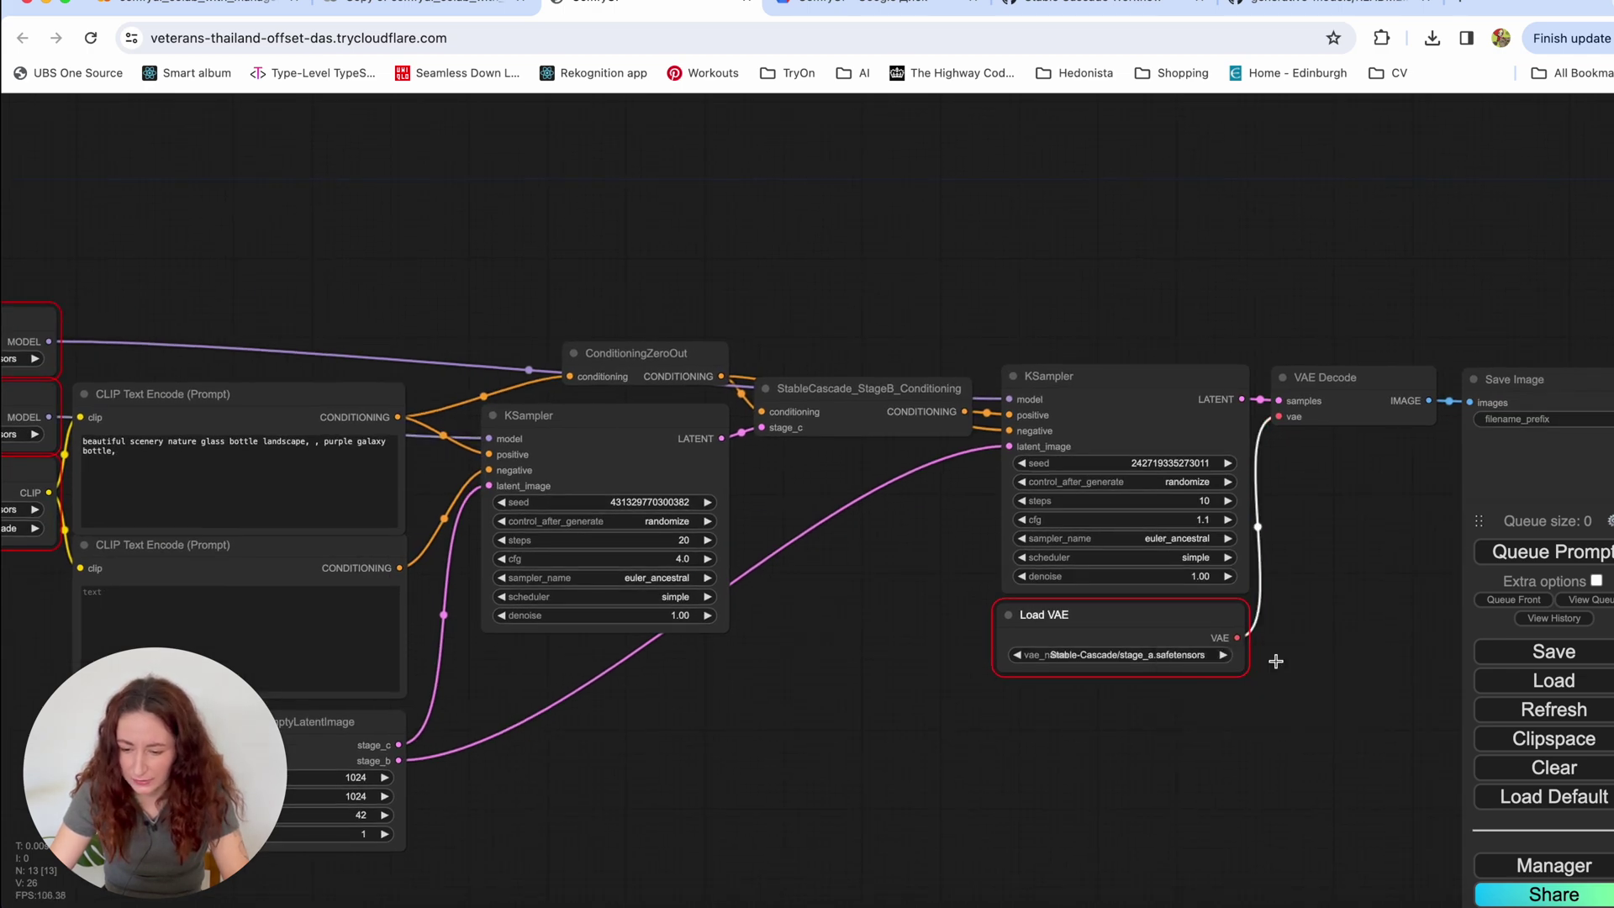
drag(984, 760, 1366, 776)
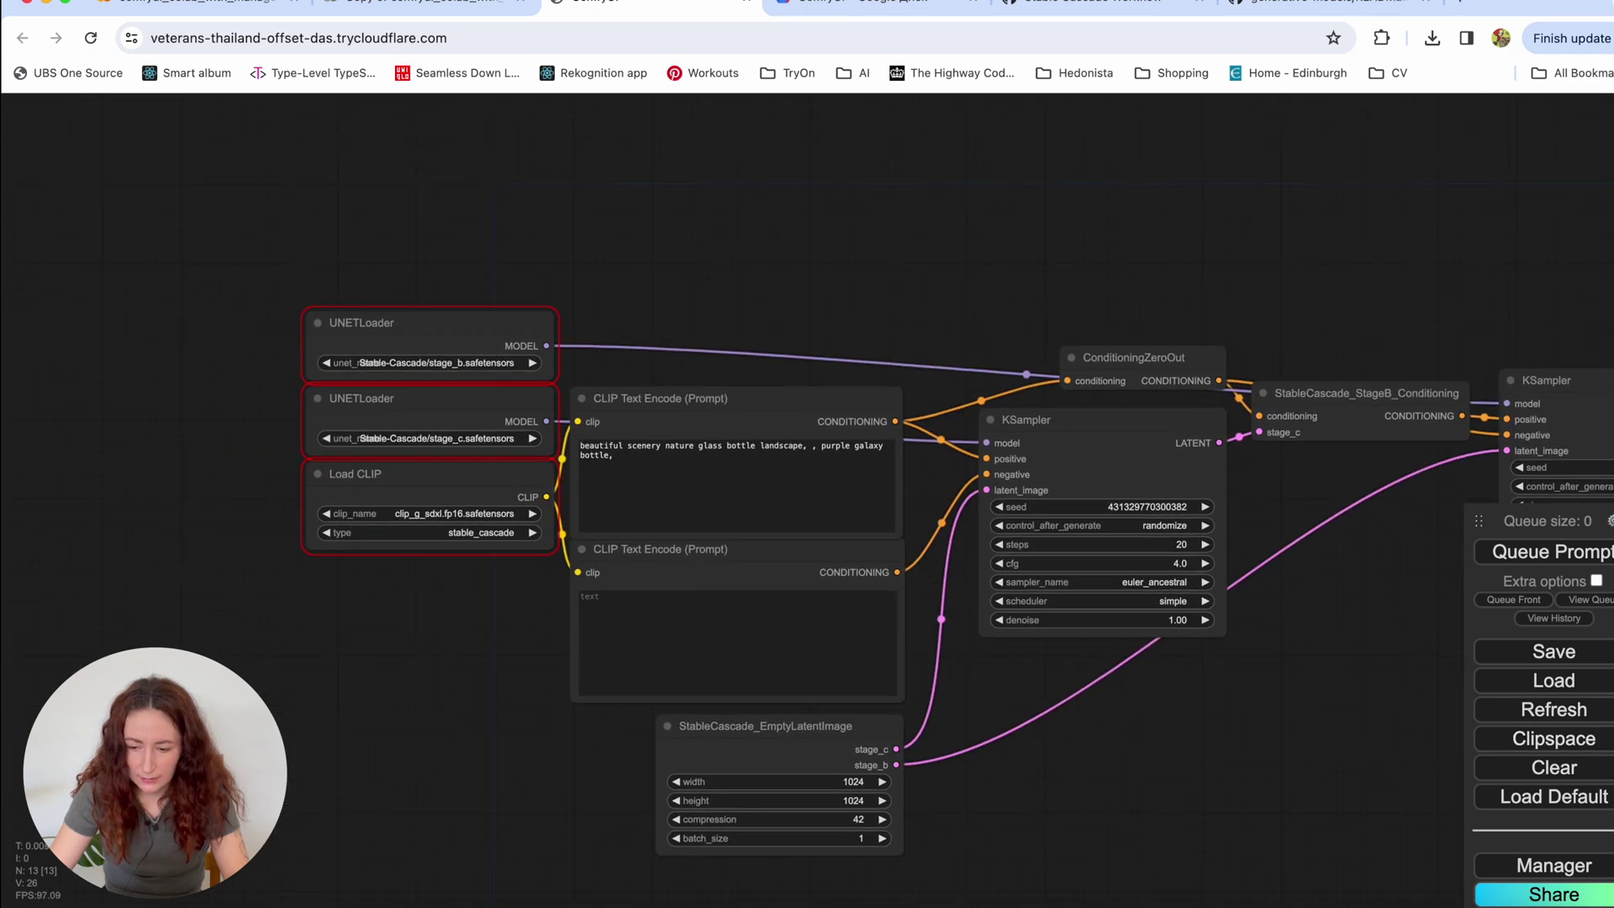
click(1549, 553)
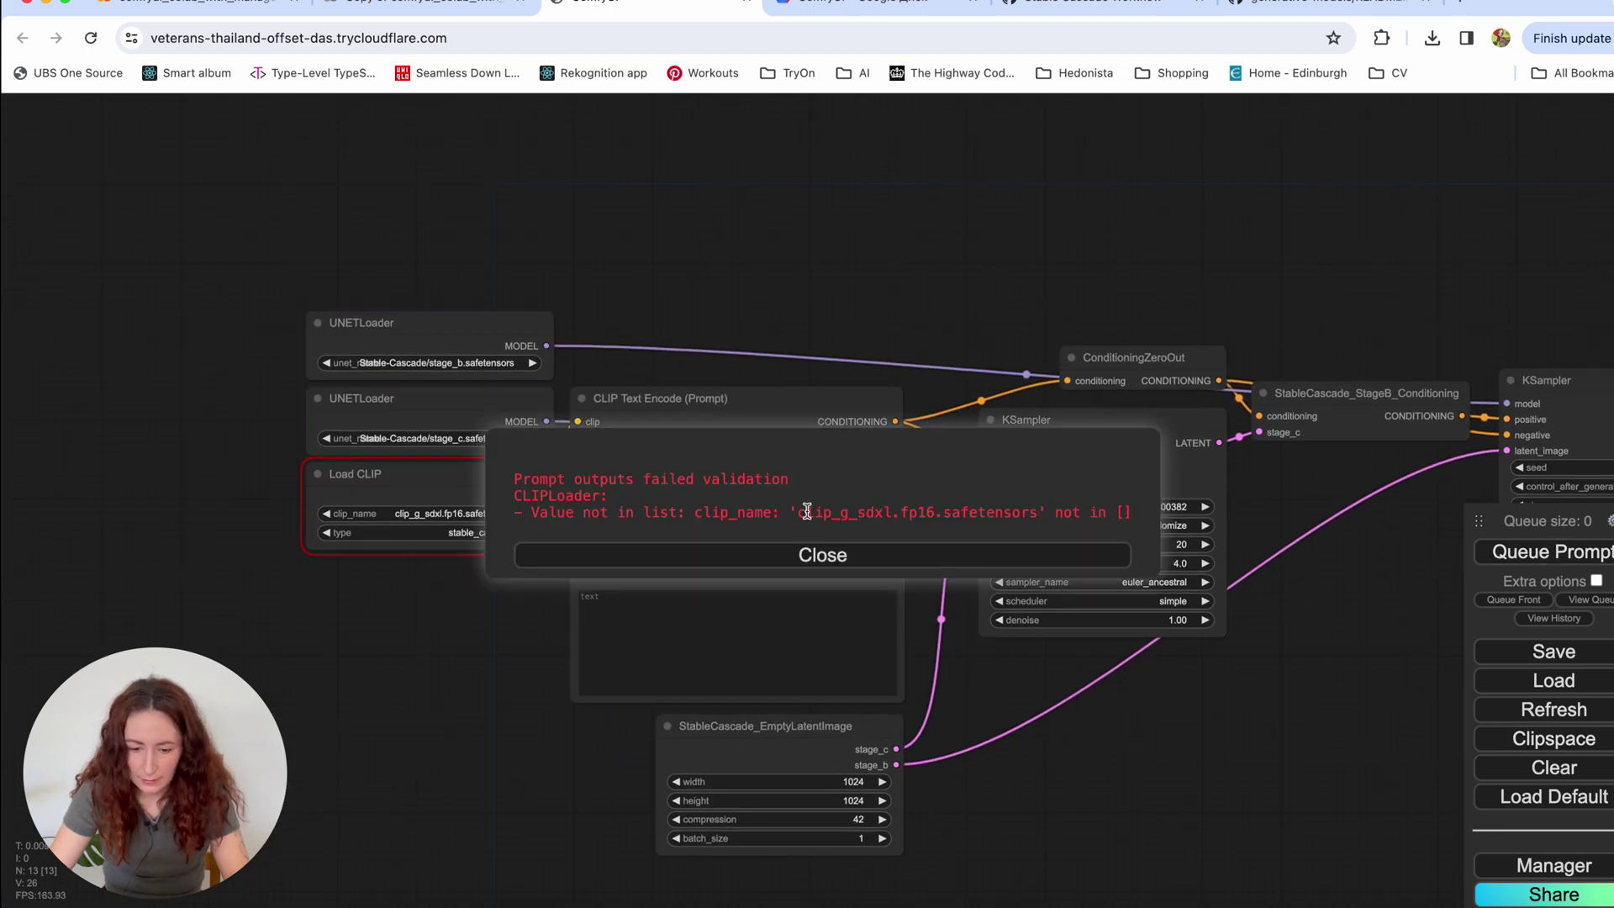
drag(800, 515, 1034, 516)
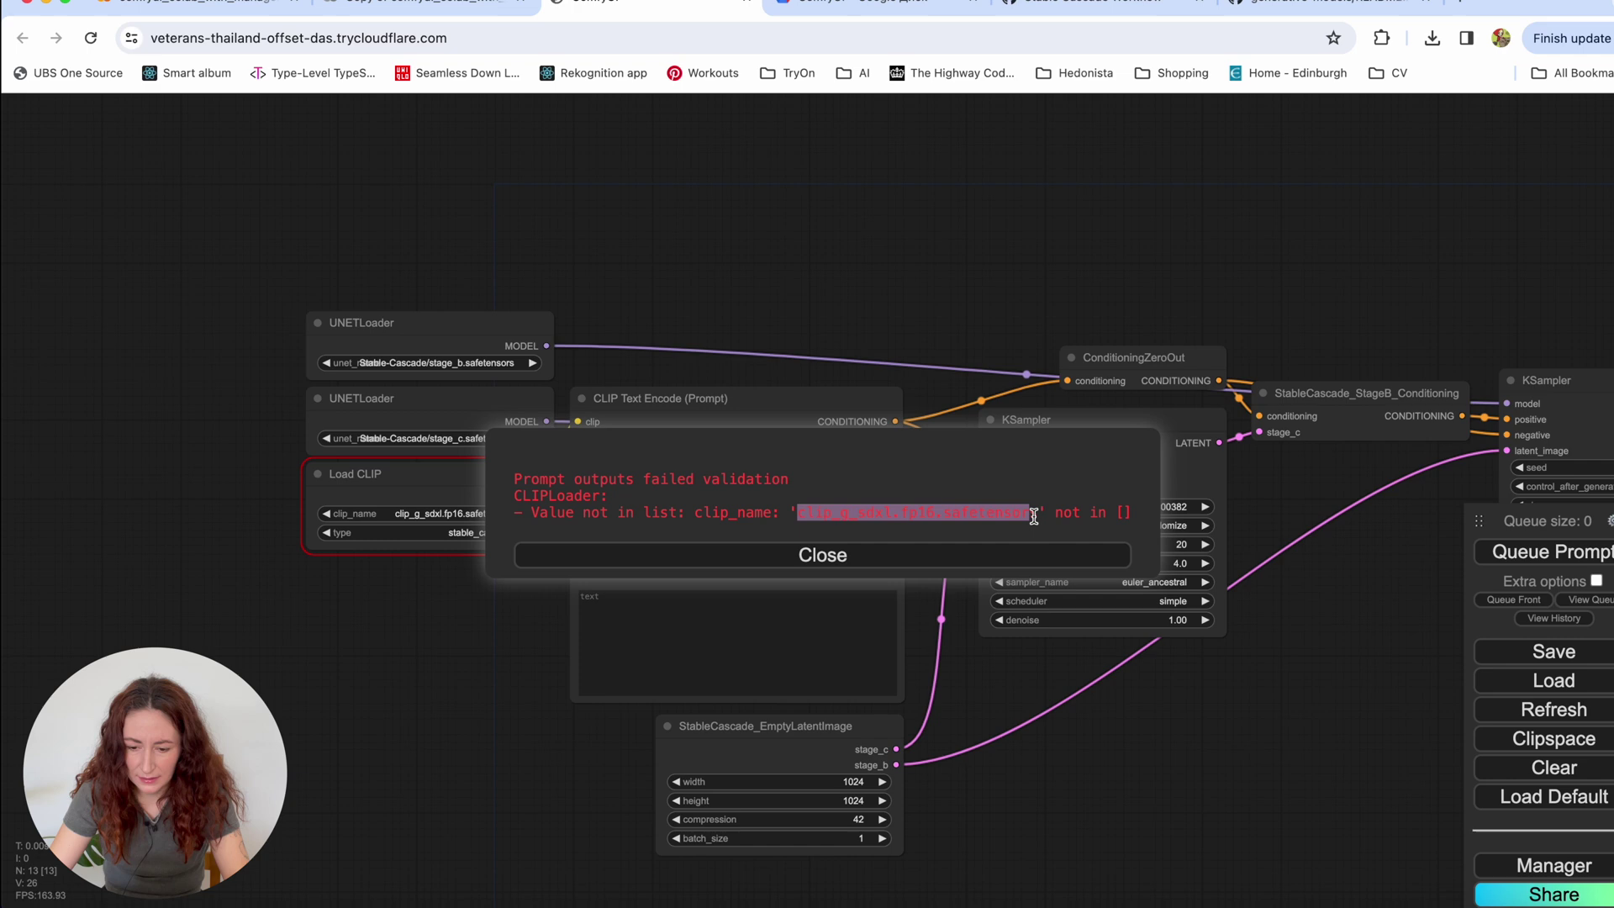
click(874, 529)
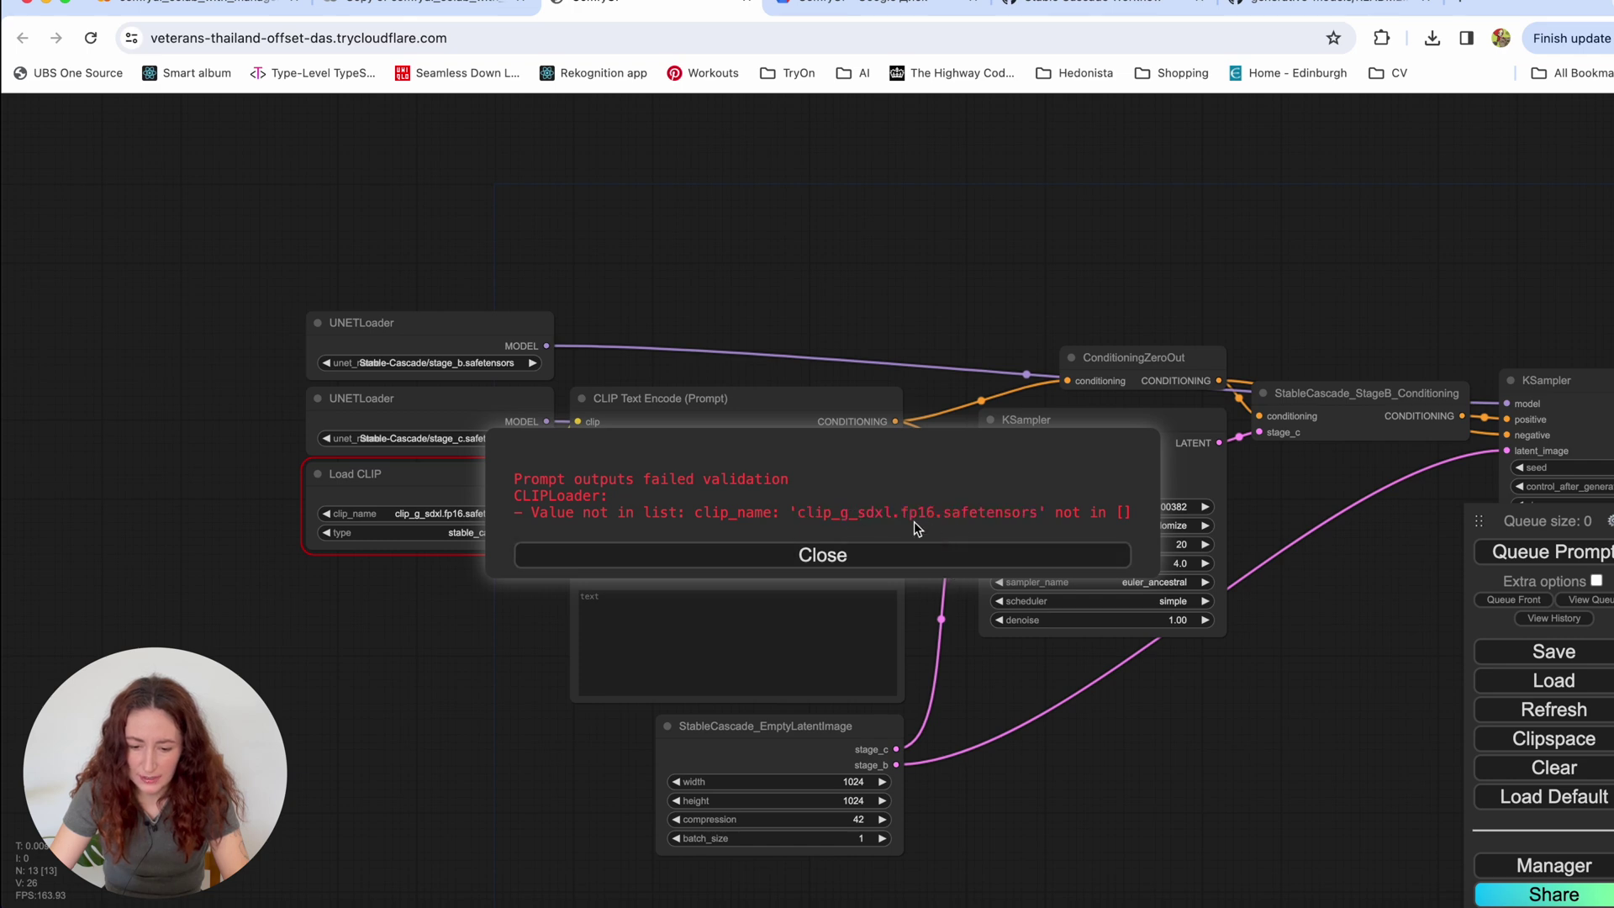
Step: Open the gist's text_encoder model.safetensors link on Hugging Face and download the 1.39 GB file
click(1082, 4)
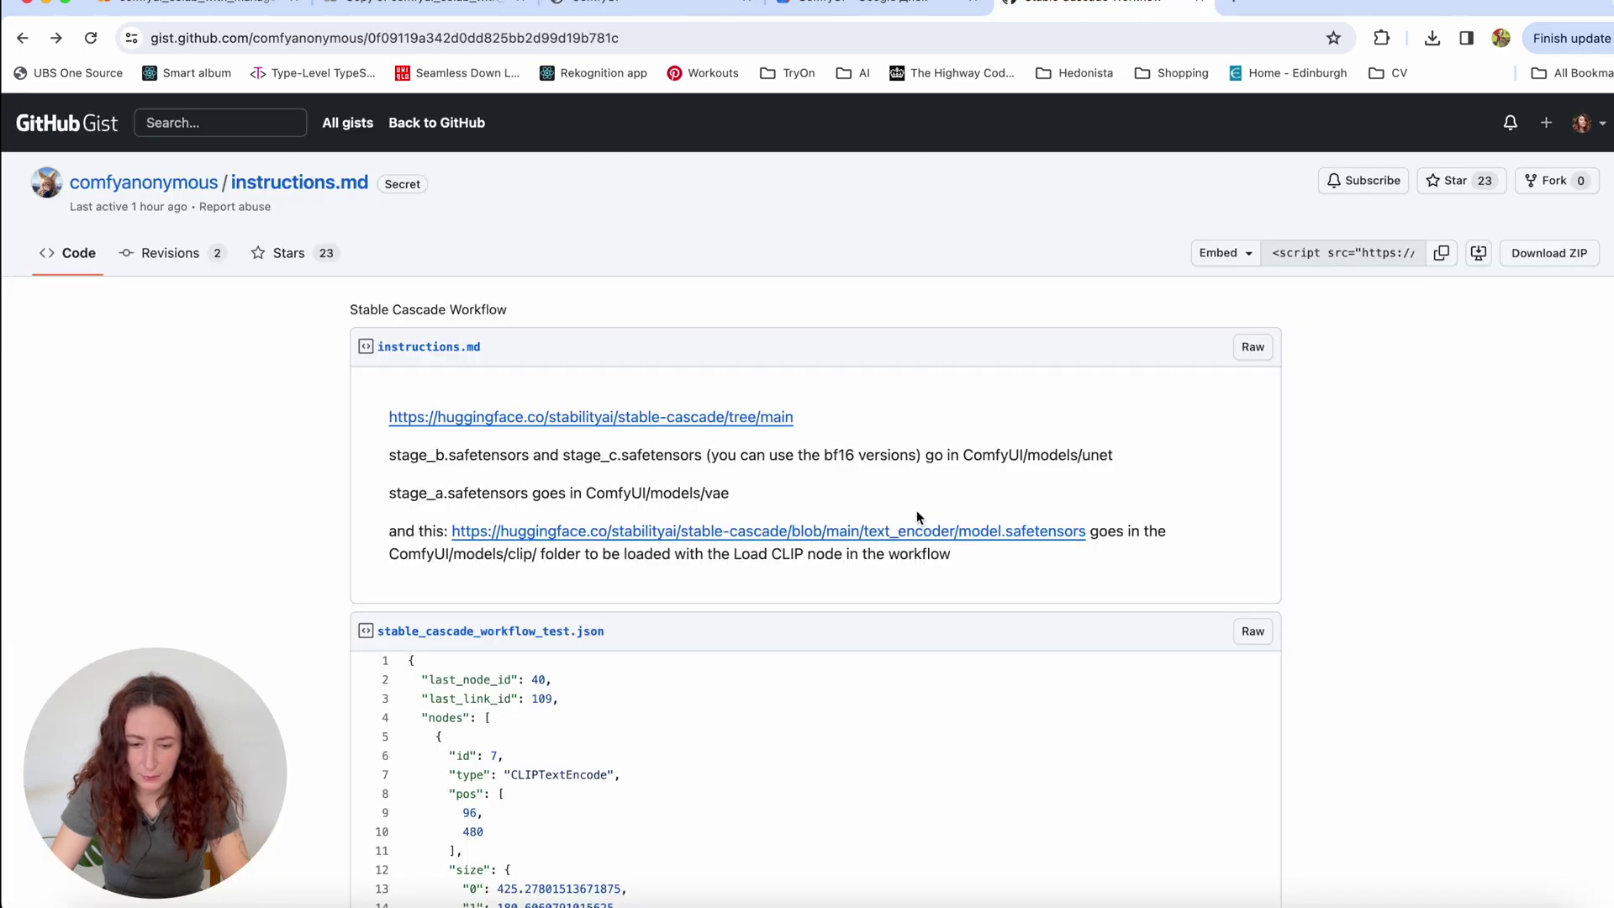
scroll(901, 476, down, 1)
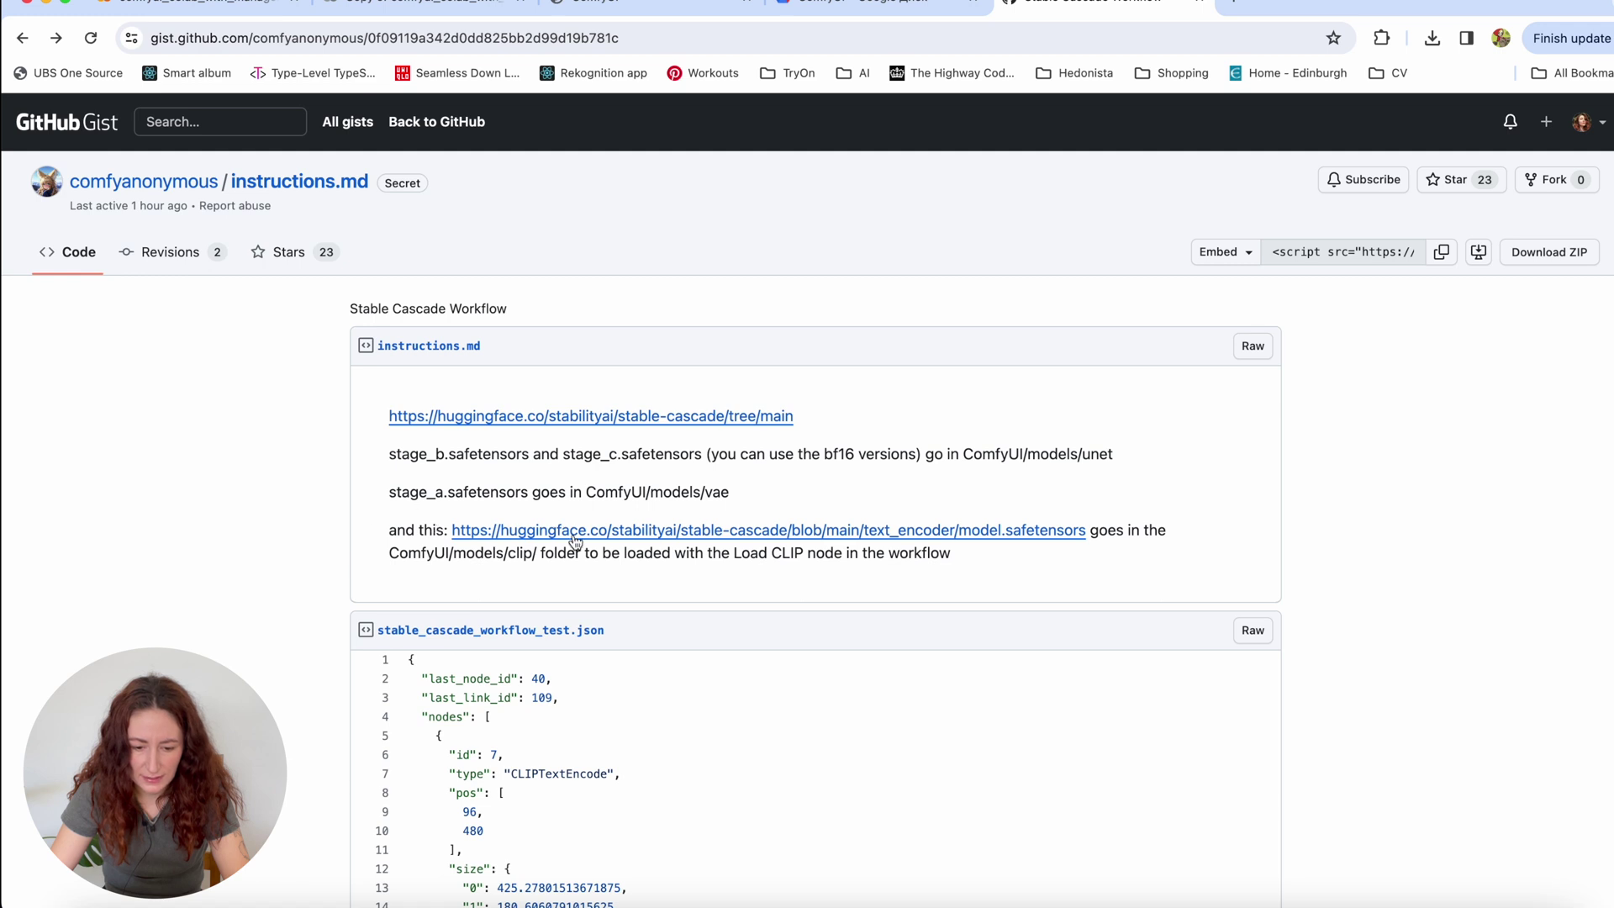
drag(1096, 530, 961, 533)
click(961, 530)
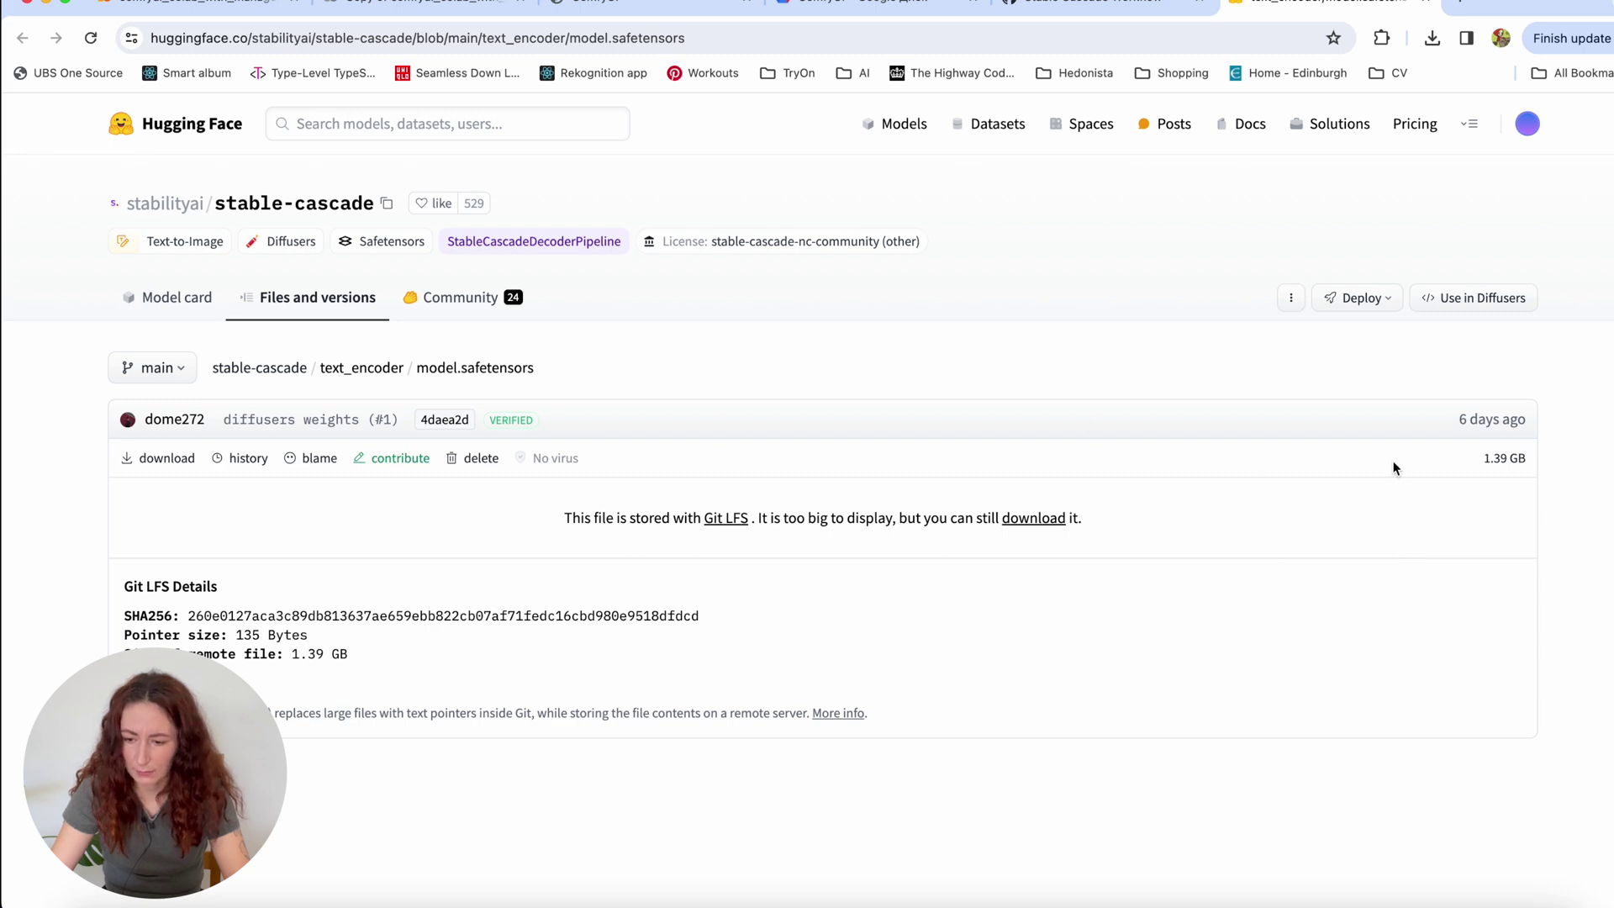
click(1030, 520)
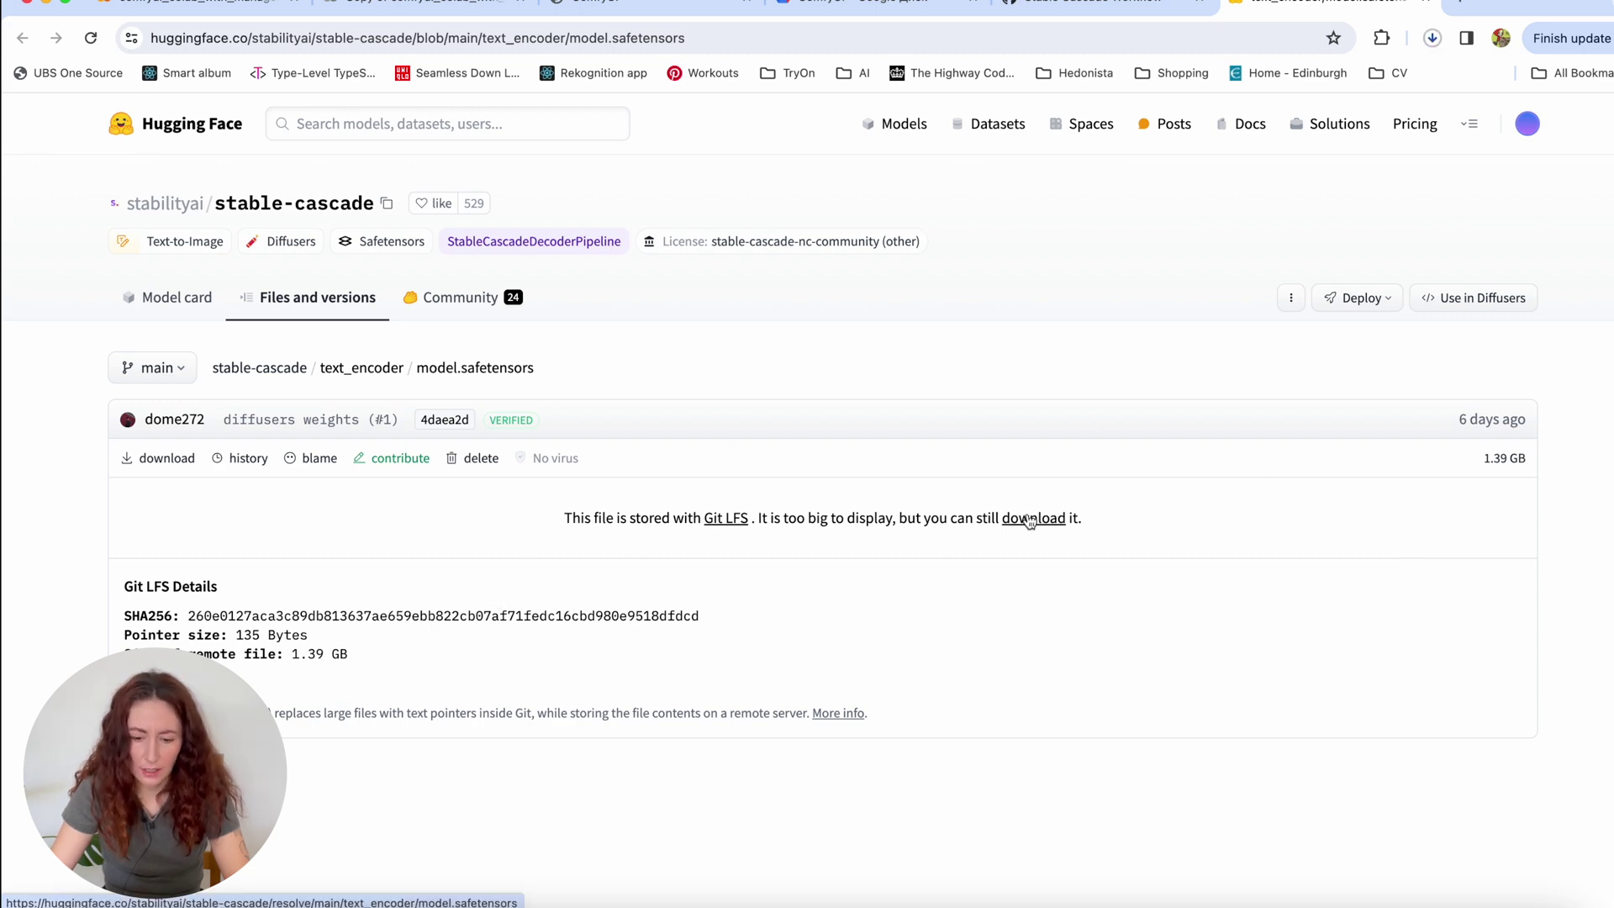
Step: In Drive's ComfyUI folder, check the instructions for where the text encoder belongs
click(875, 8)
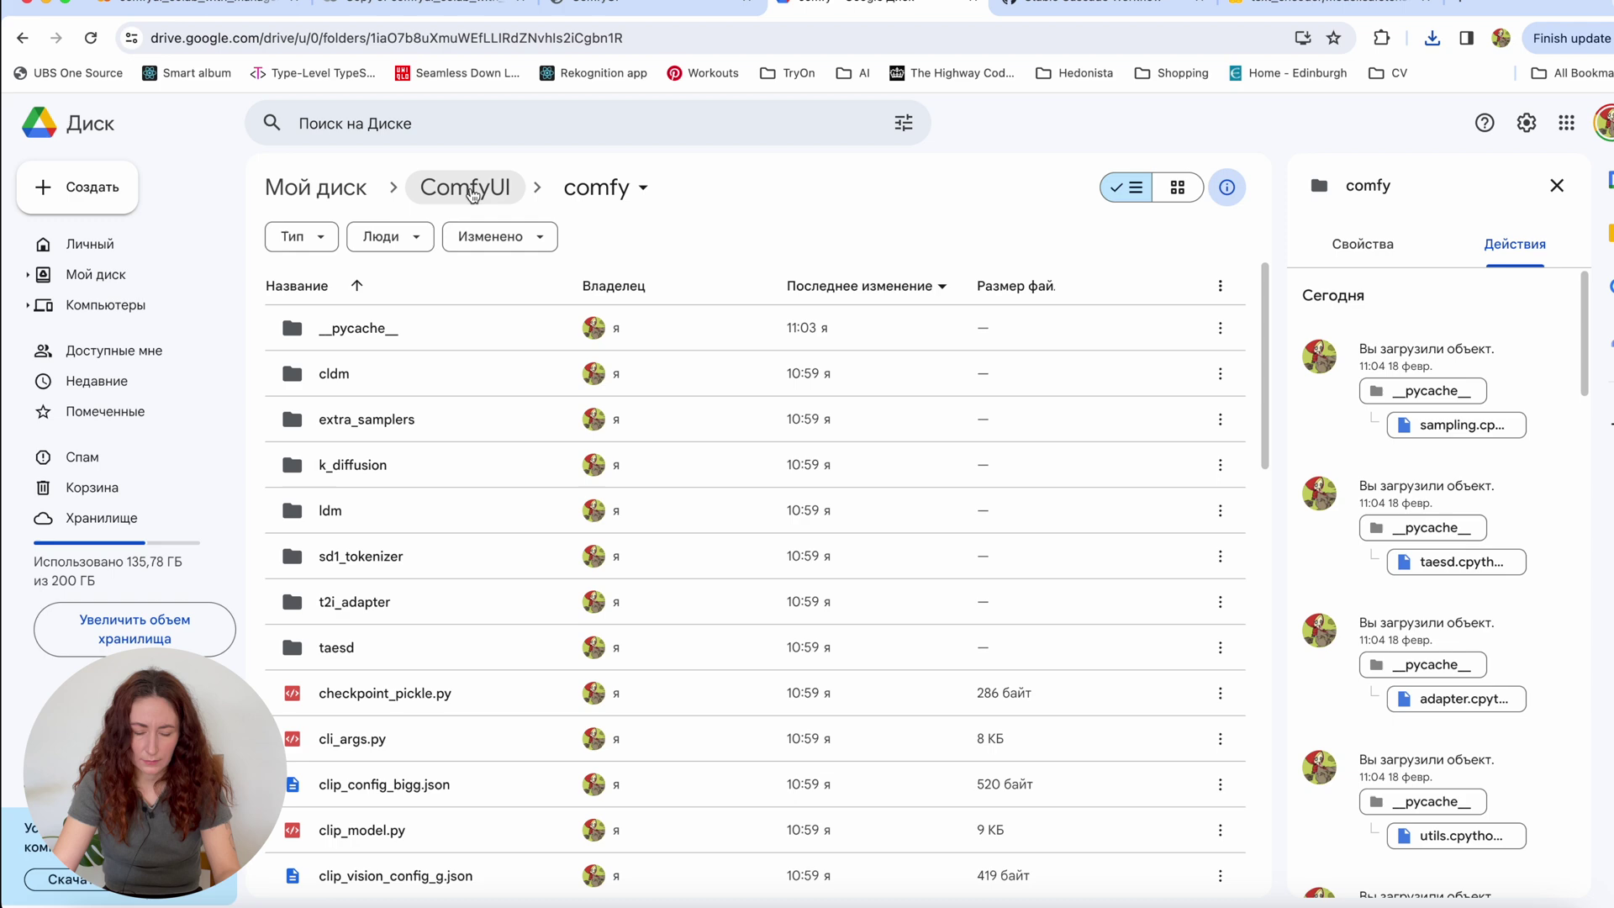
click(465, 187)
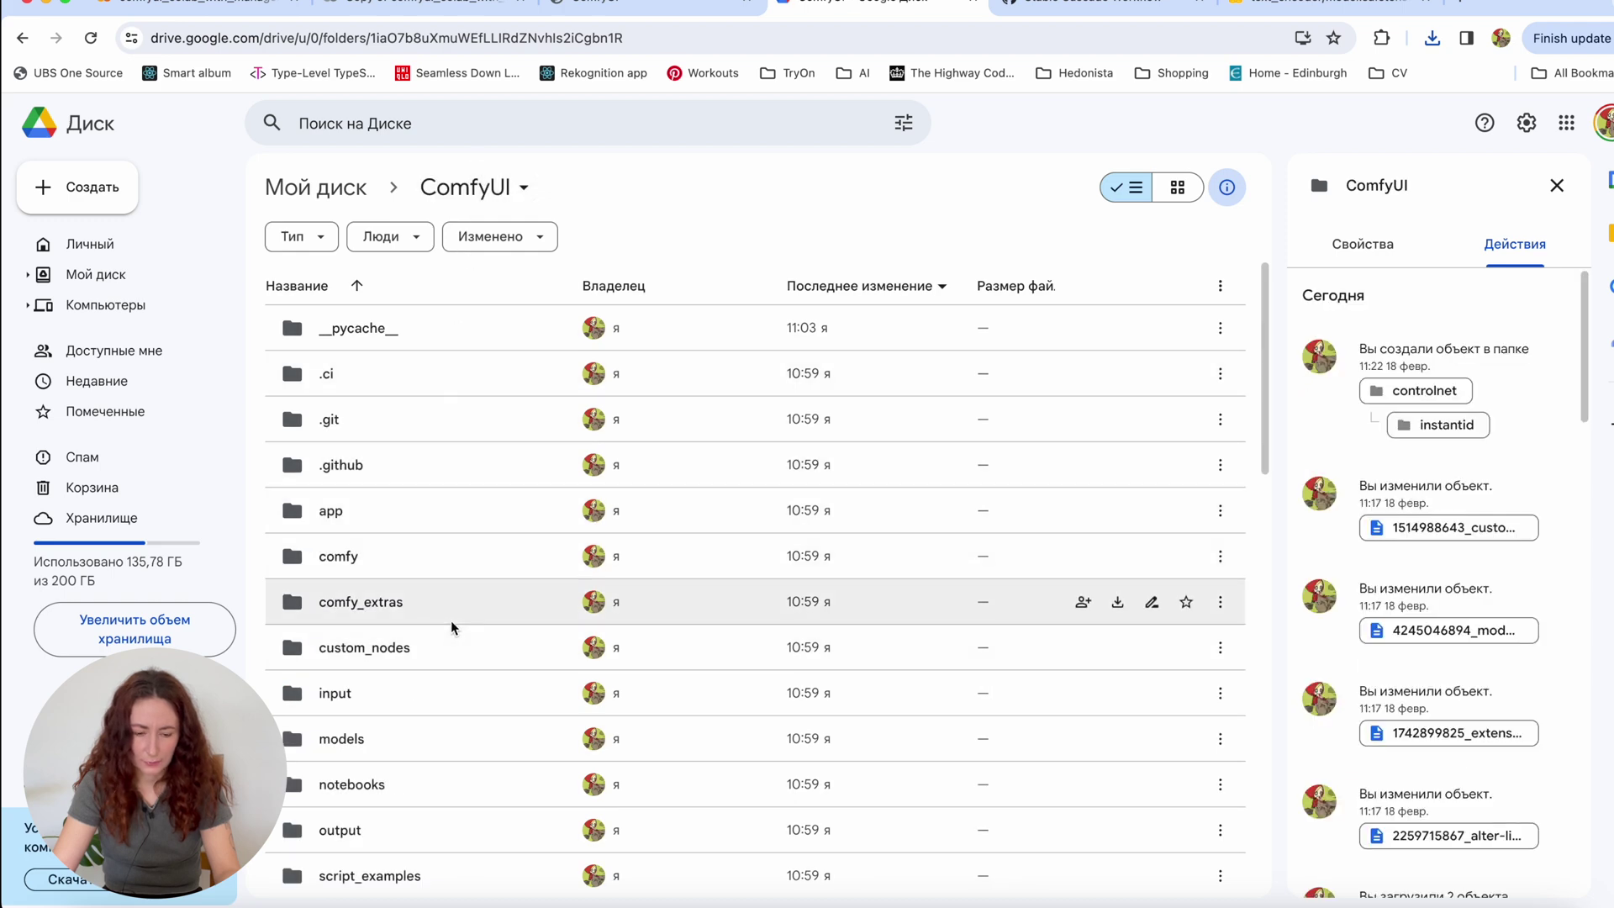
scroll(385, 619, down, 2)
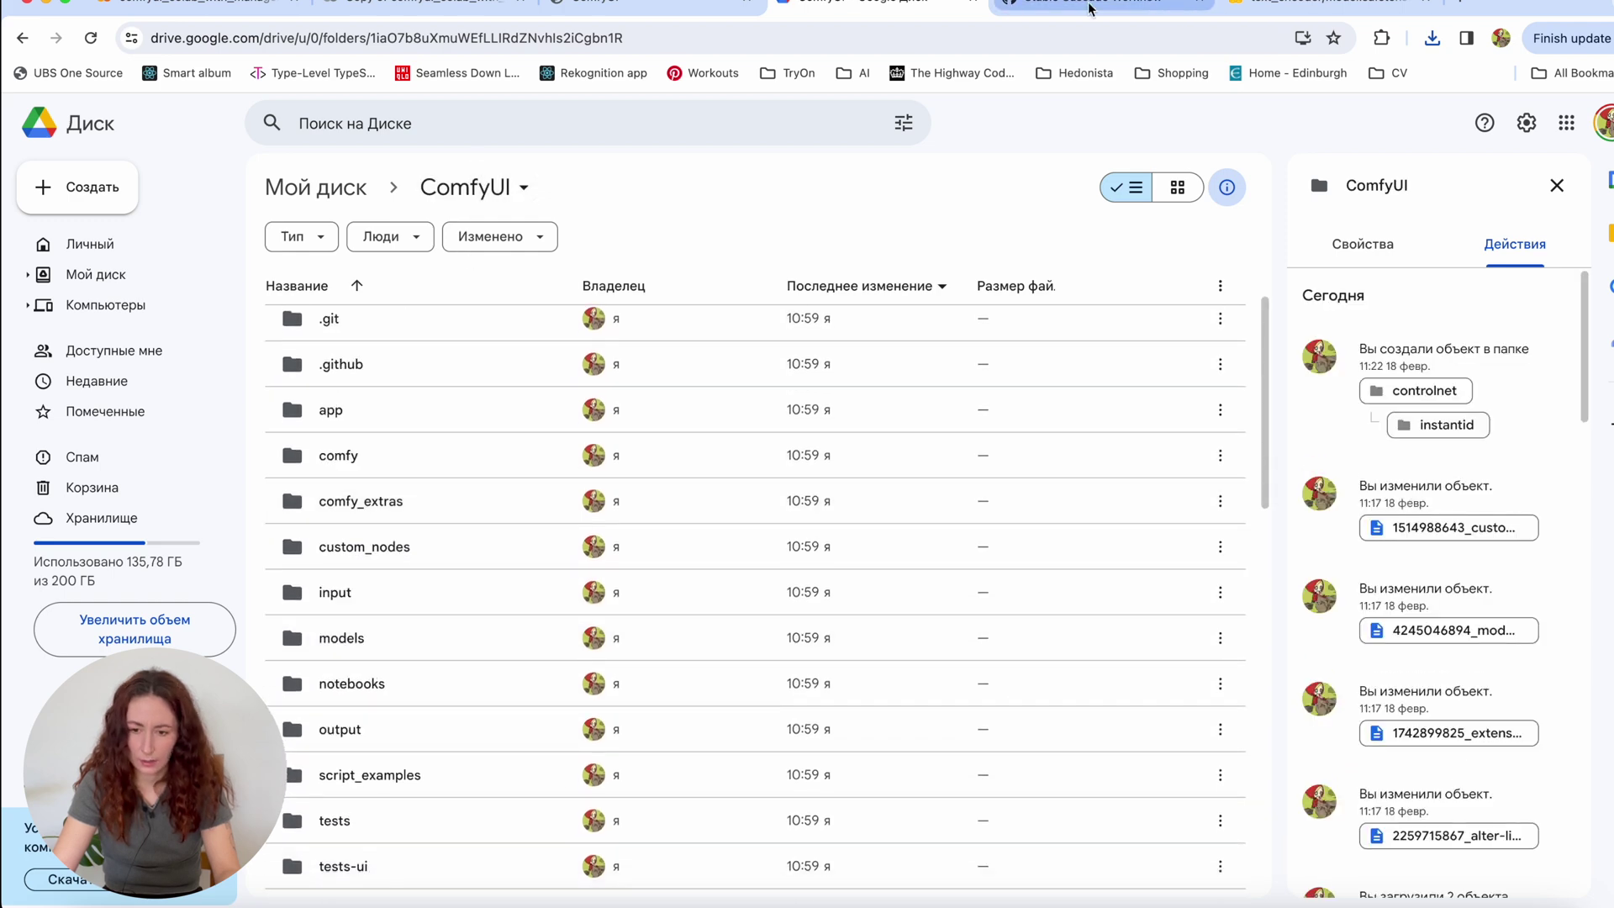
click(1014, 9)
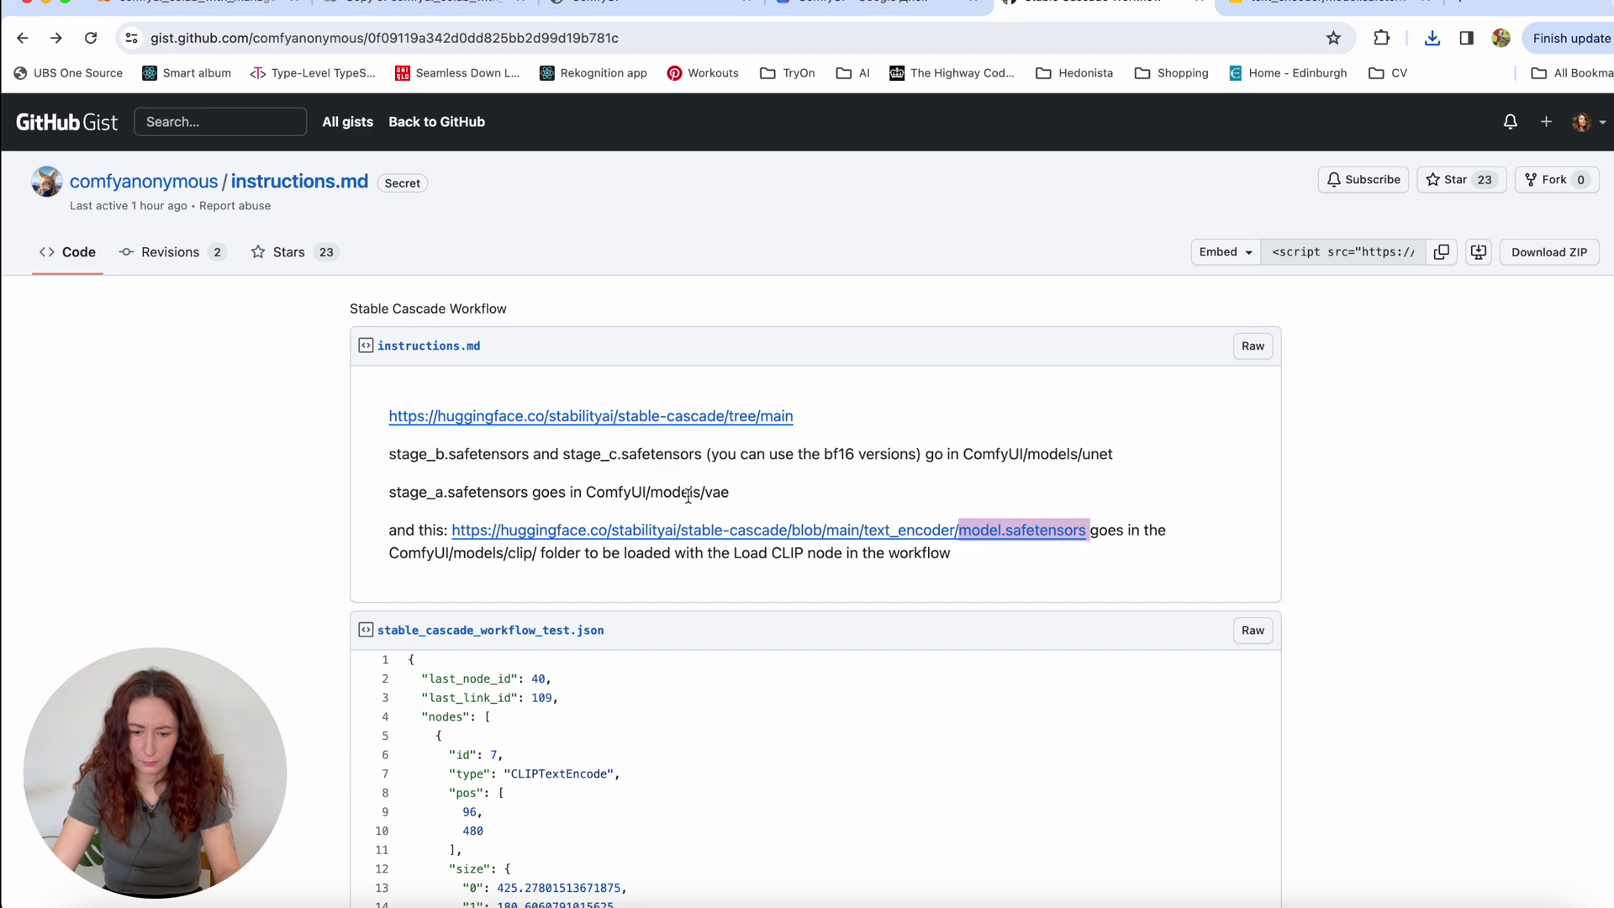
click(537, 558)
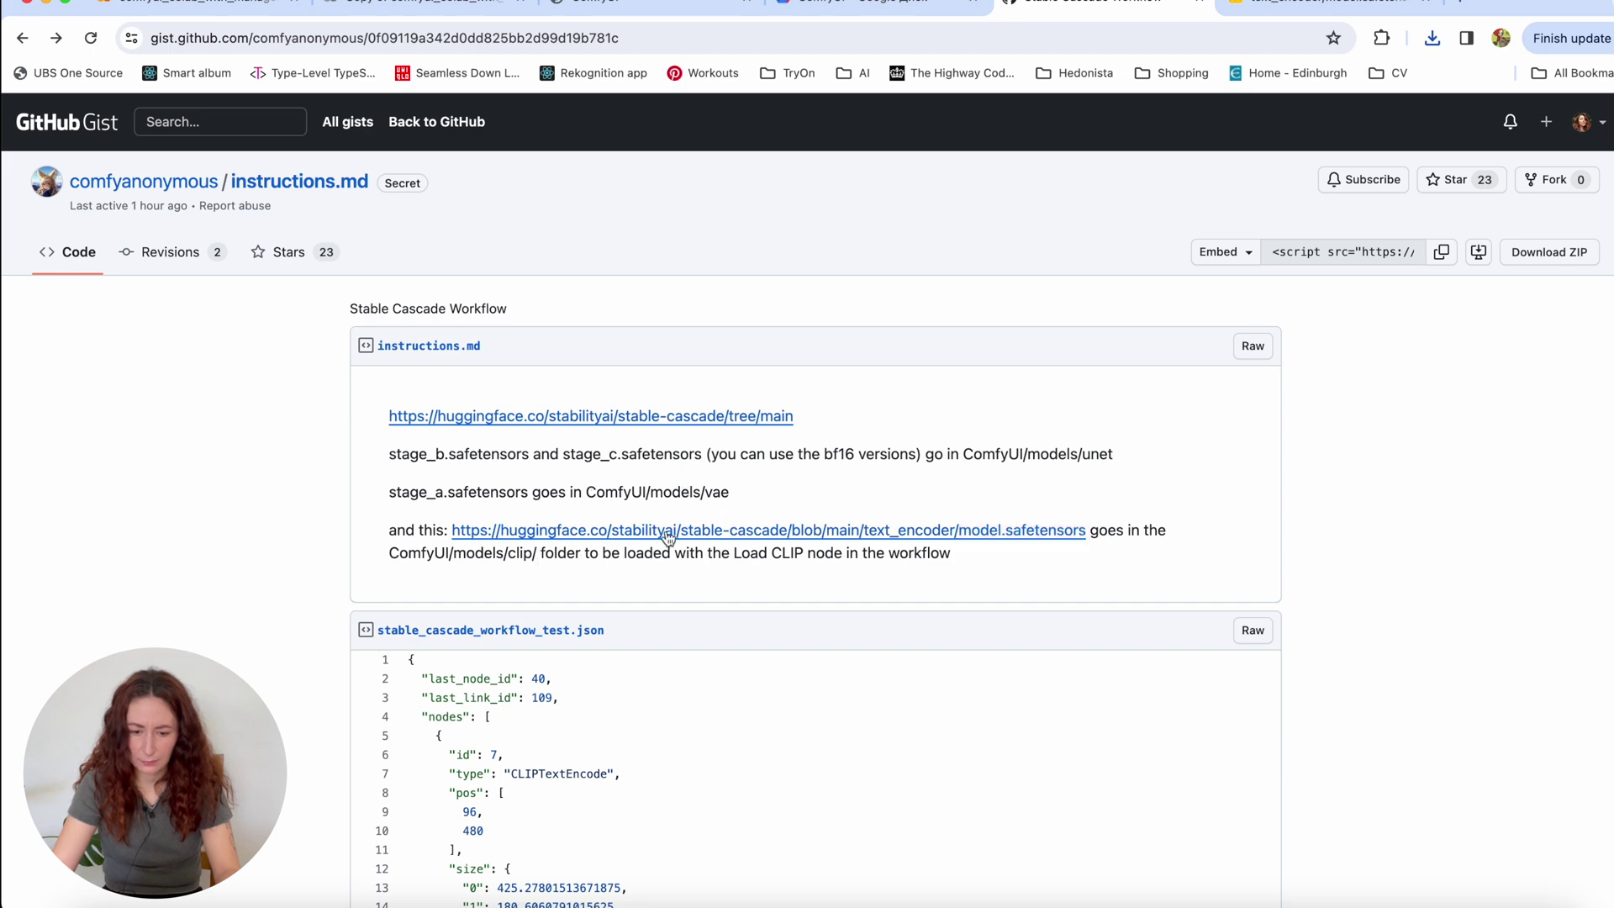
Step: Open models > clip, upload model.safetensors from Downloads, then check the ComfyUI log in Colab
click(850, 10)
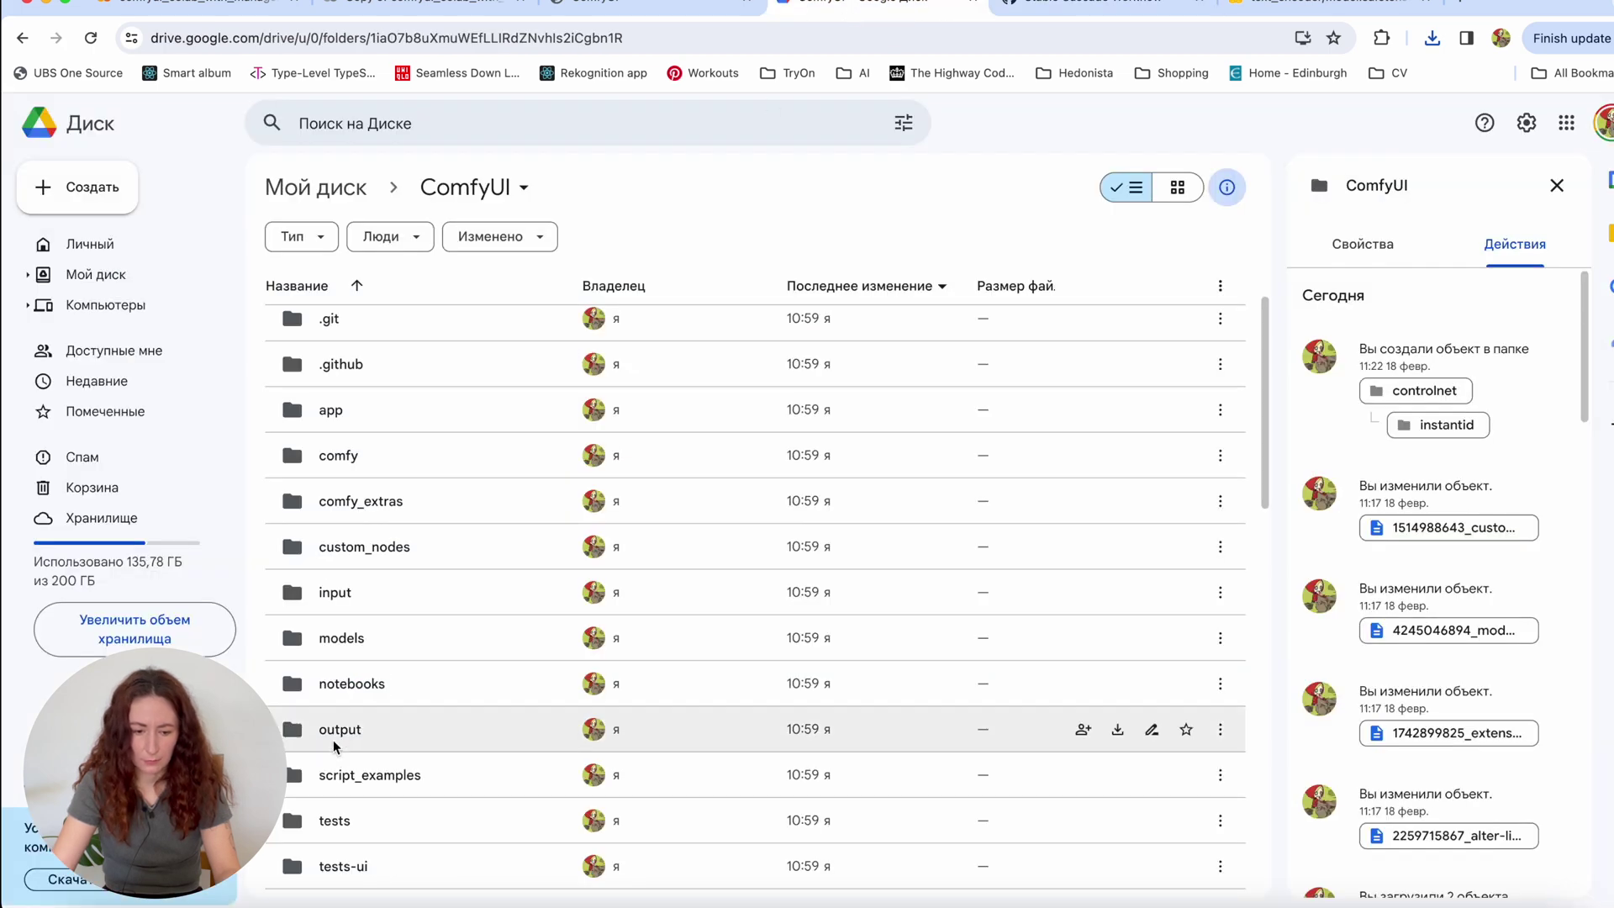
double_click(359, 656)
double_click(447, 393)
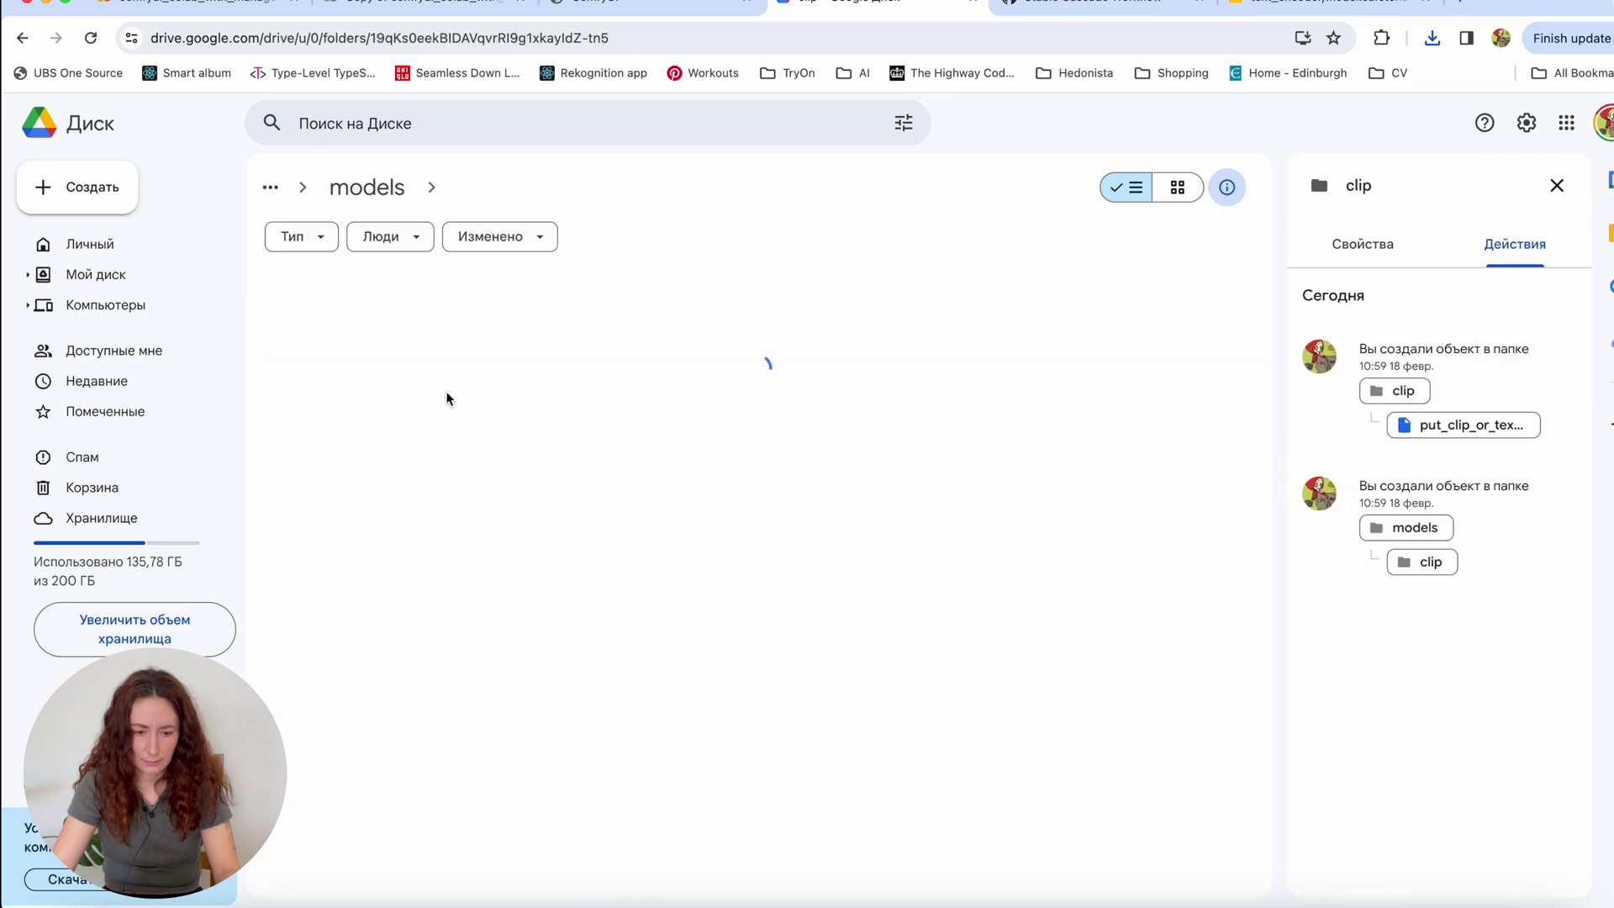
key(super+Tab)
drag(732, 212, 471, 815)
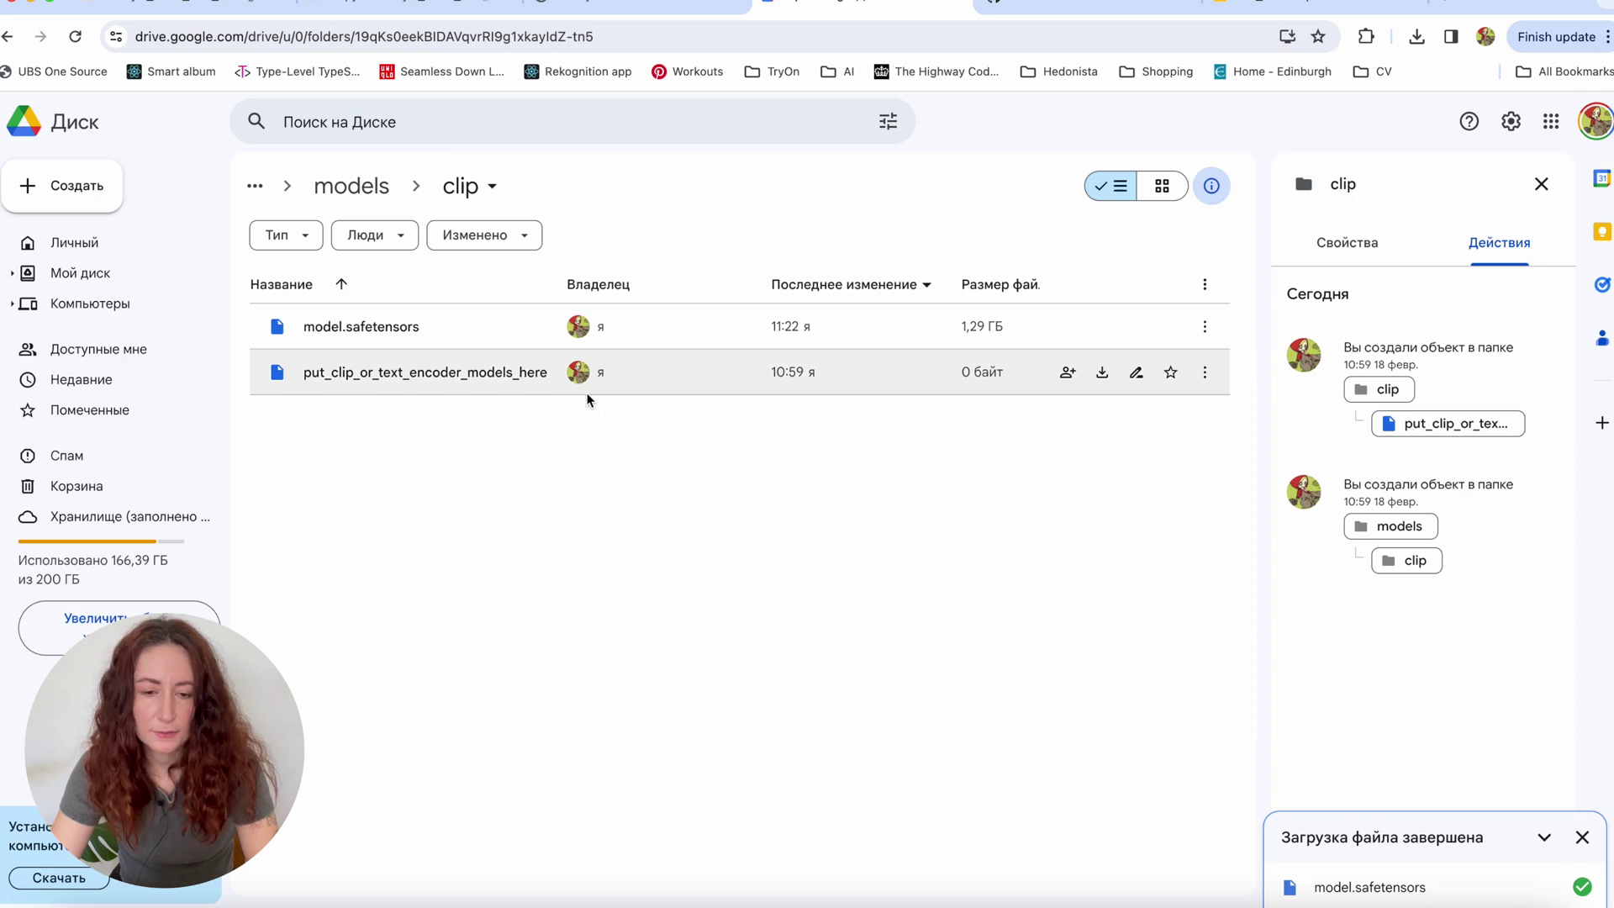
click(410, 7)
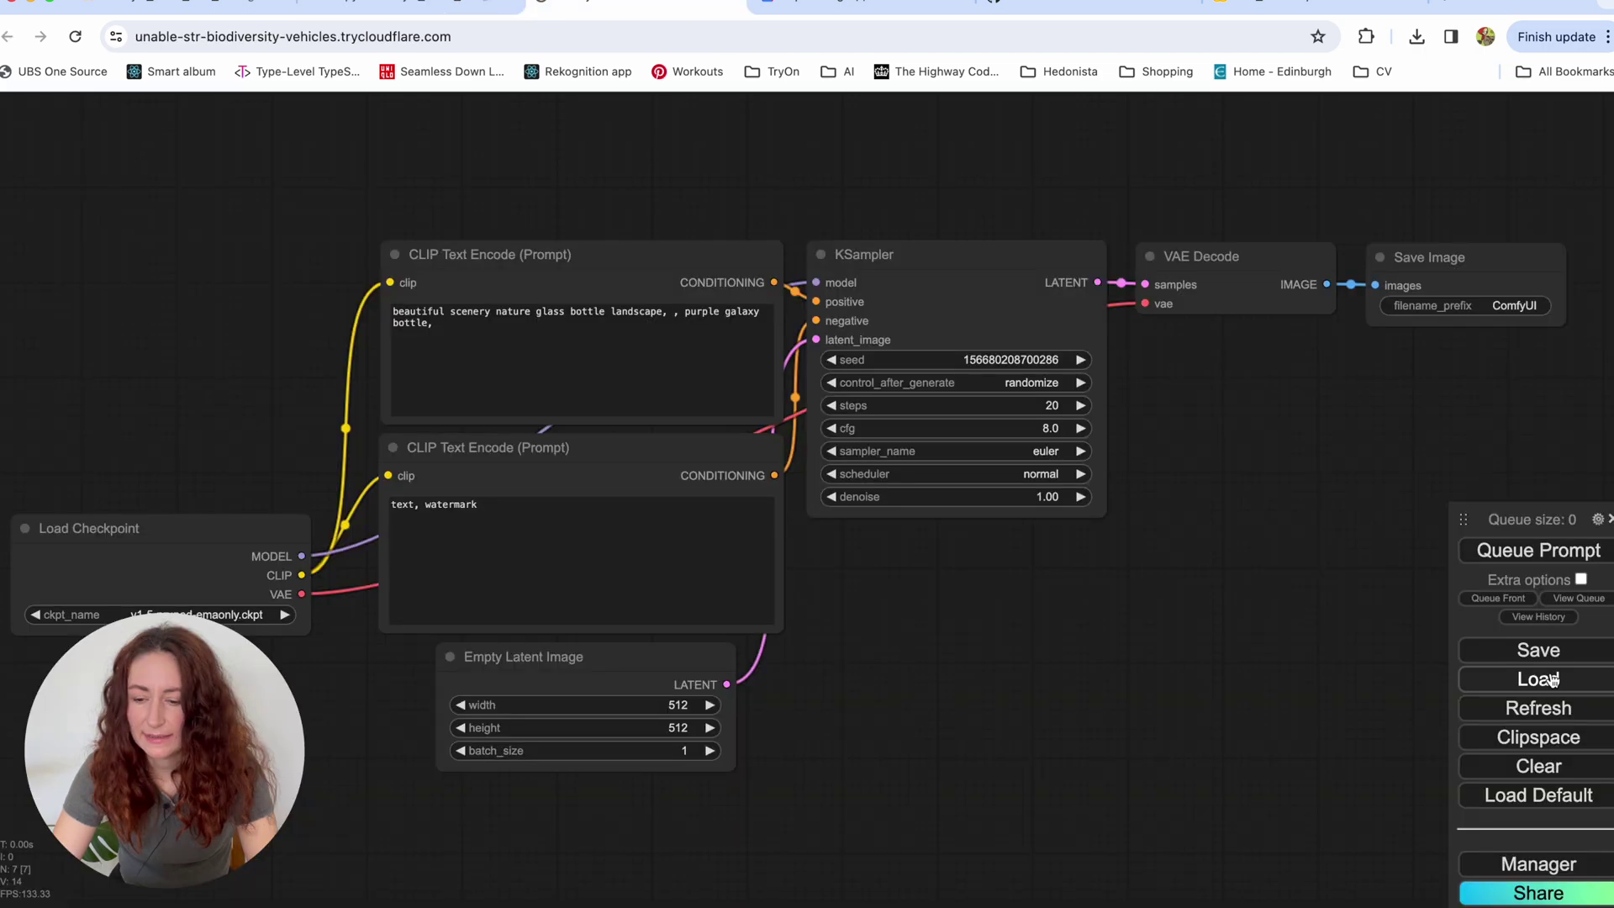
click(1551, 678)
Step: Load the Stable Cascade test workflow and set its UNET loaders to stage_b and stage_c
scroll(1093, 382, down, 5)
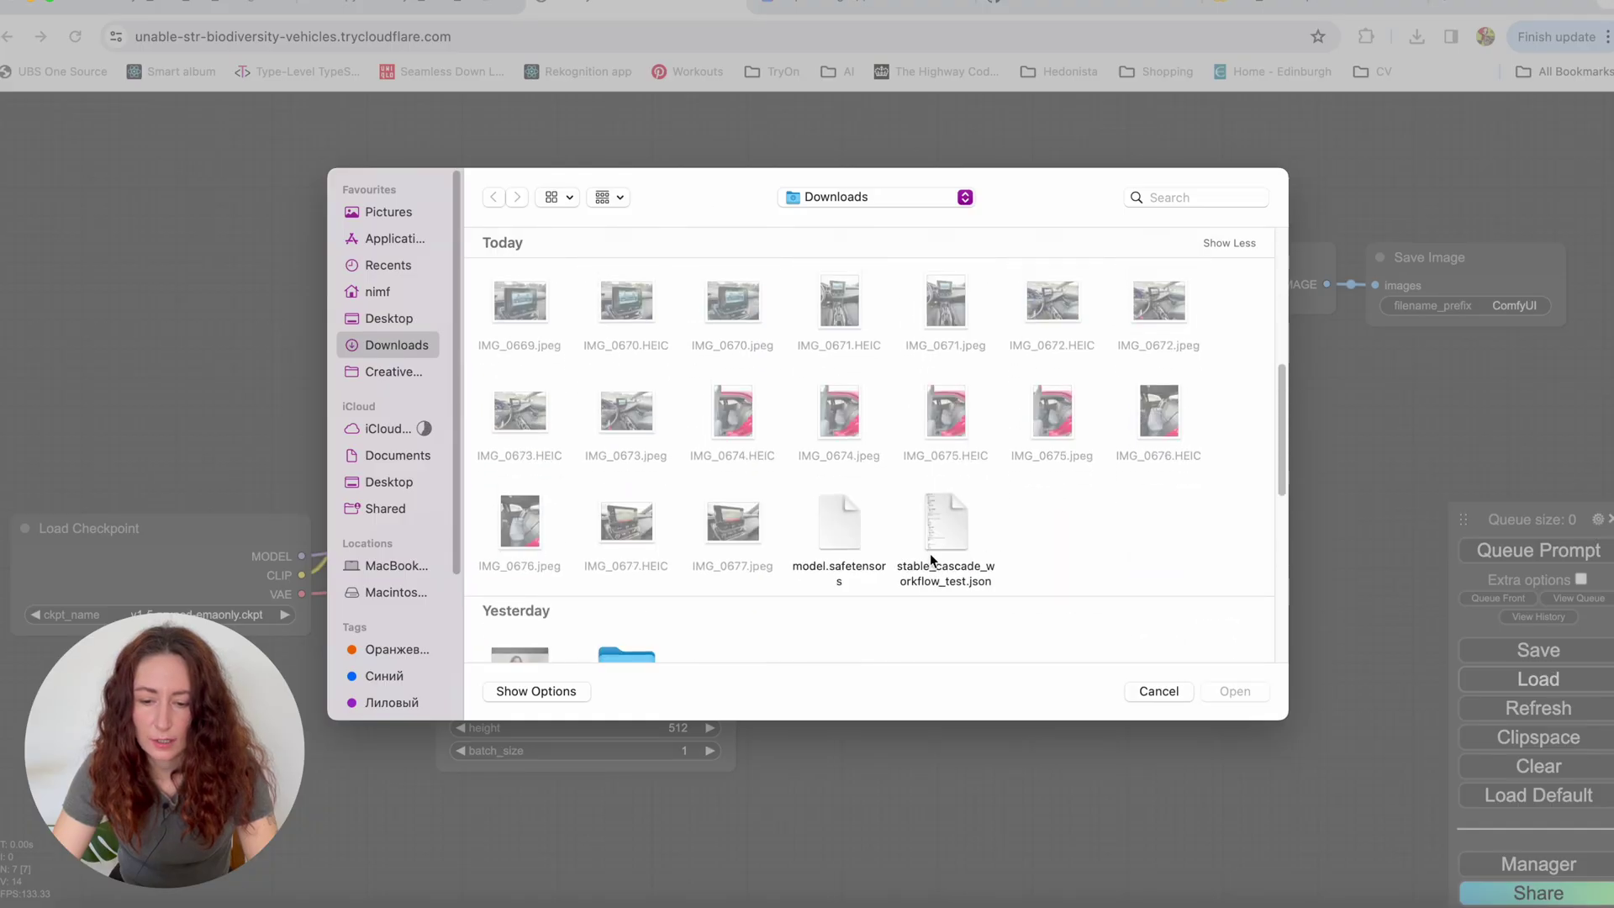
double_click(942, 542)
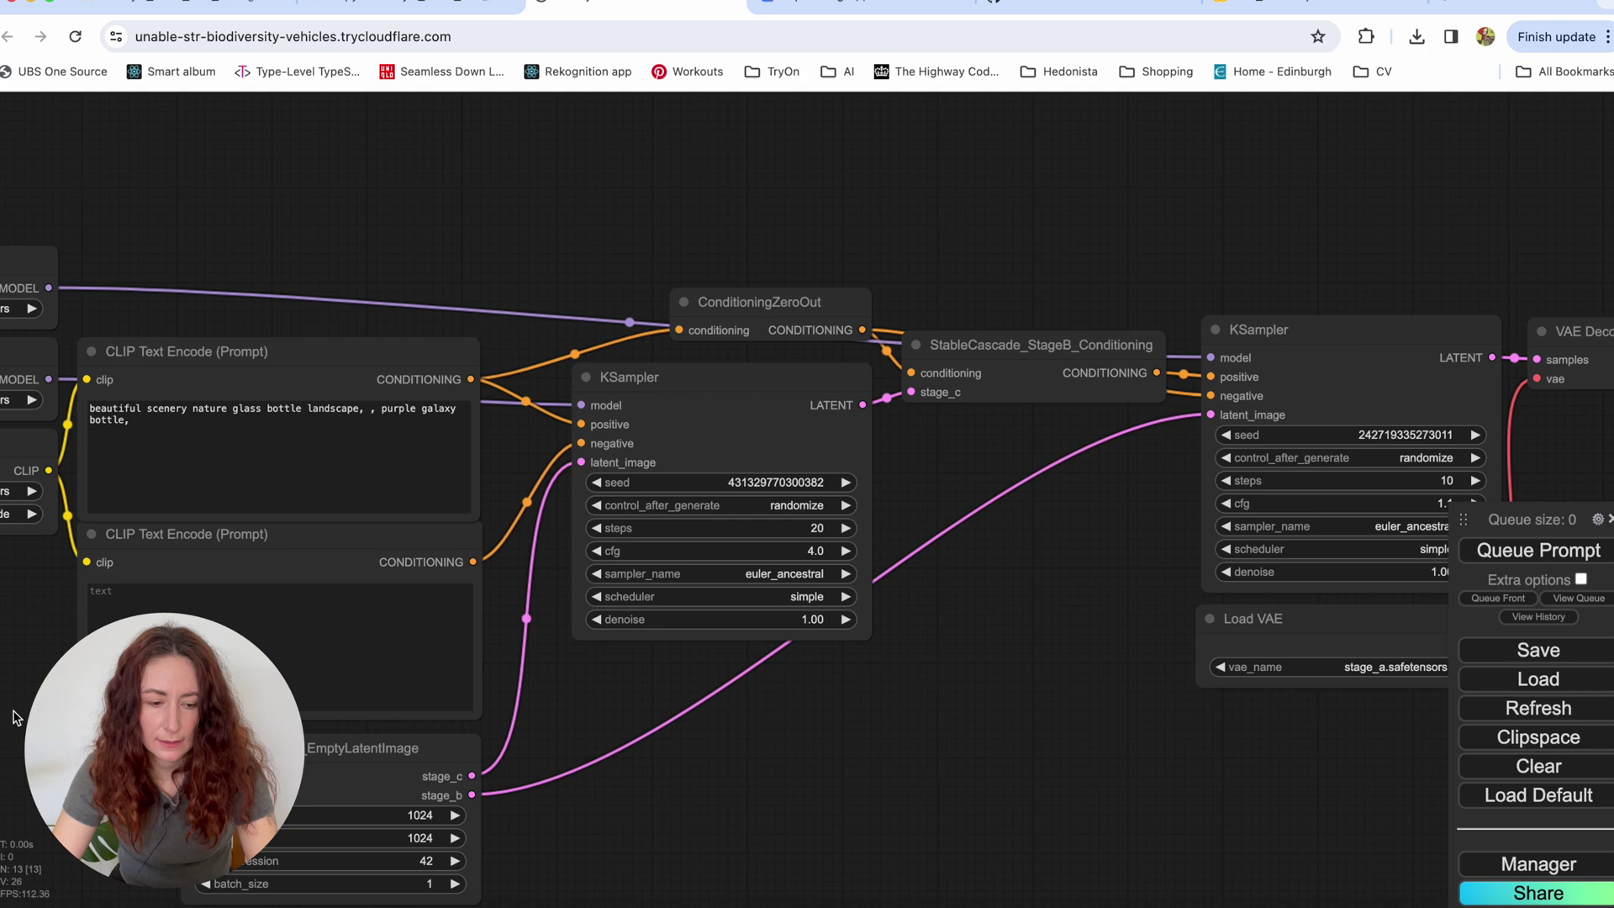
drag(15, 717, 266, 690)
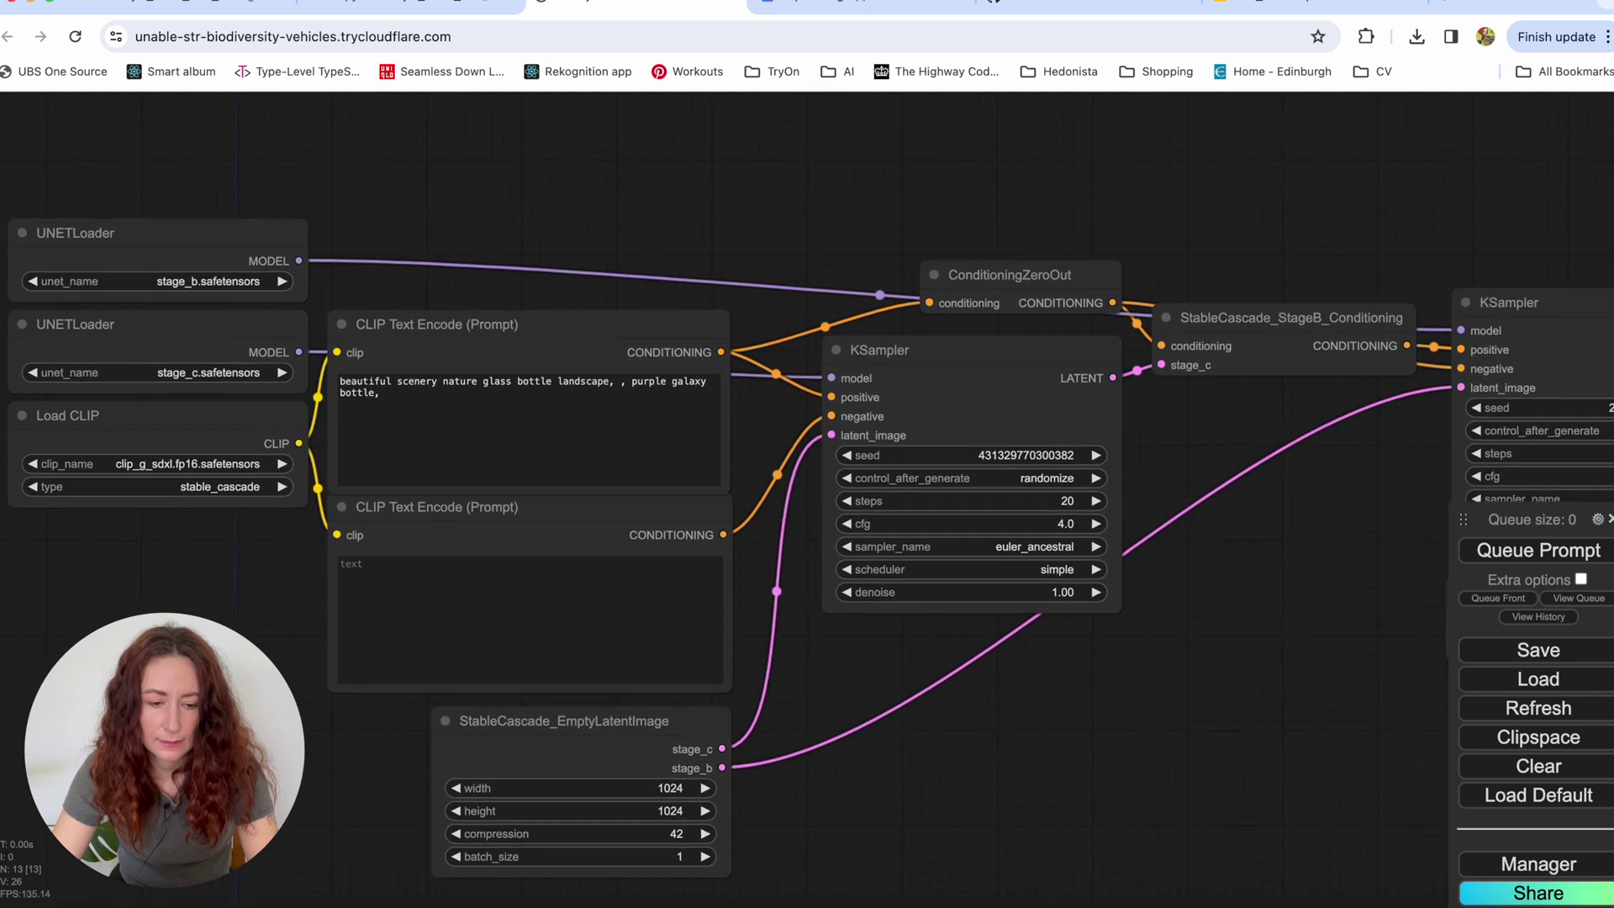
click(223, 283)
click(265, 279)
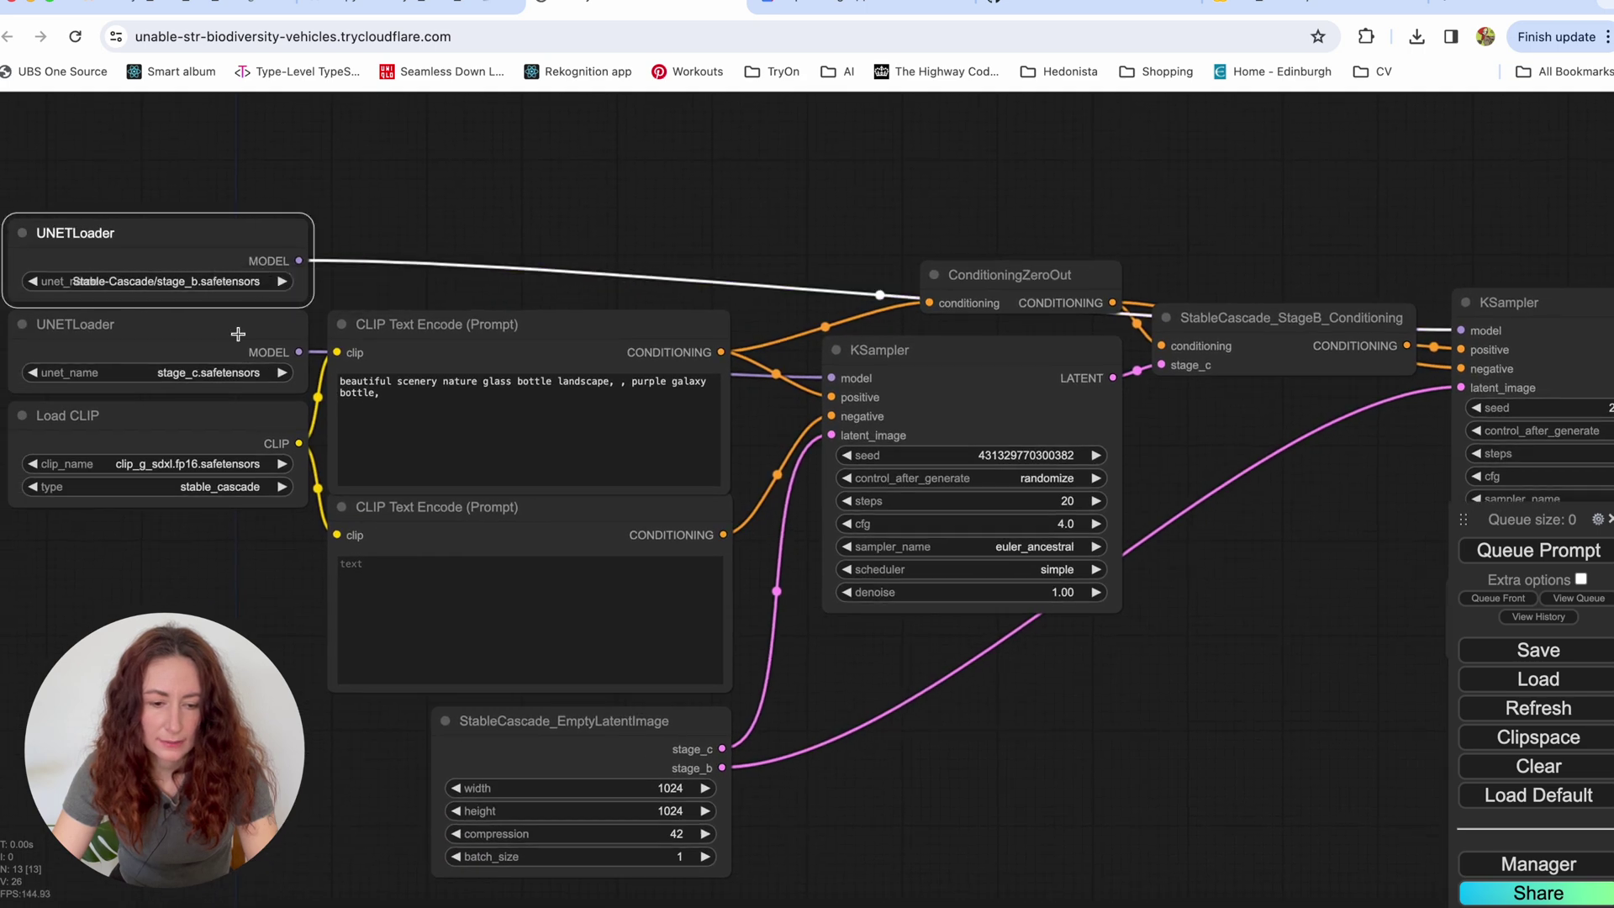
click(240, 376)
click(296, 397)
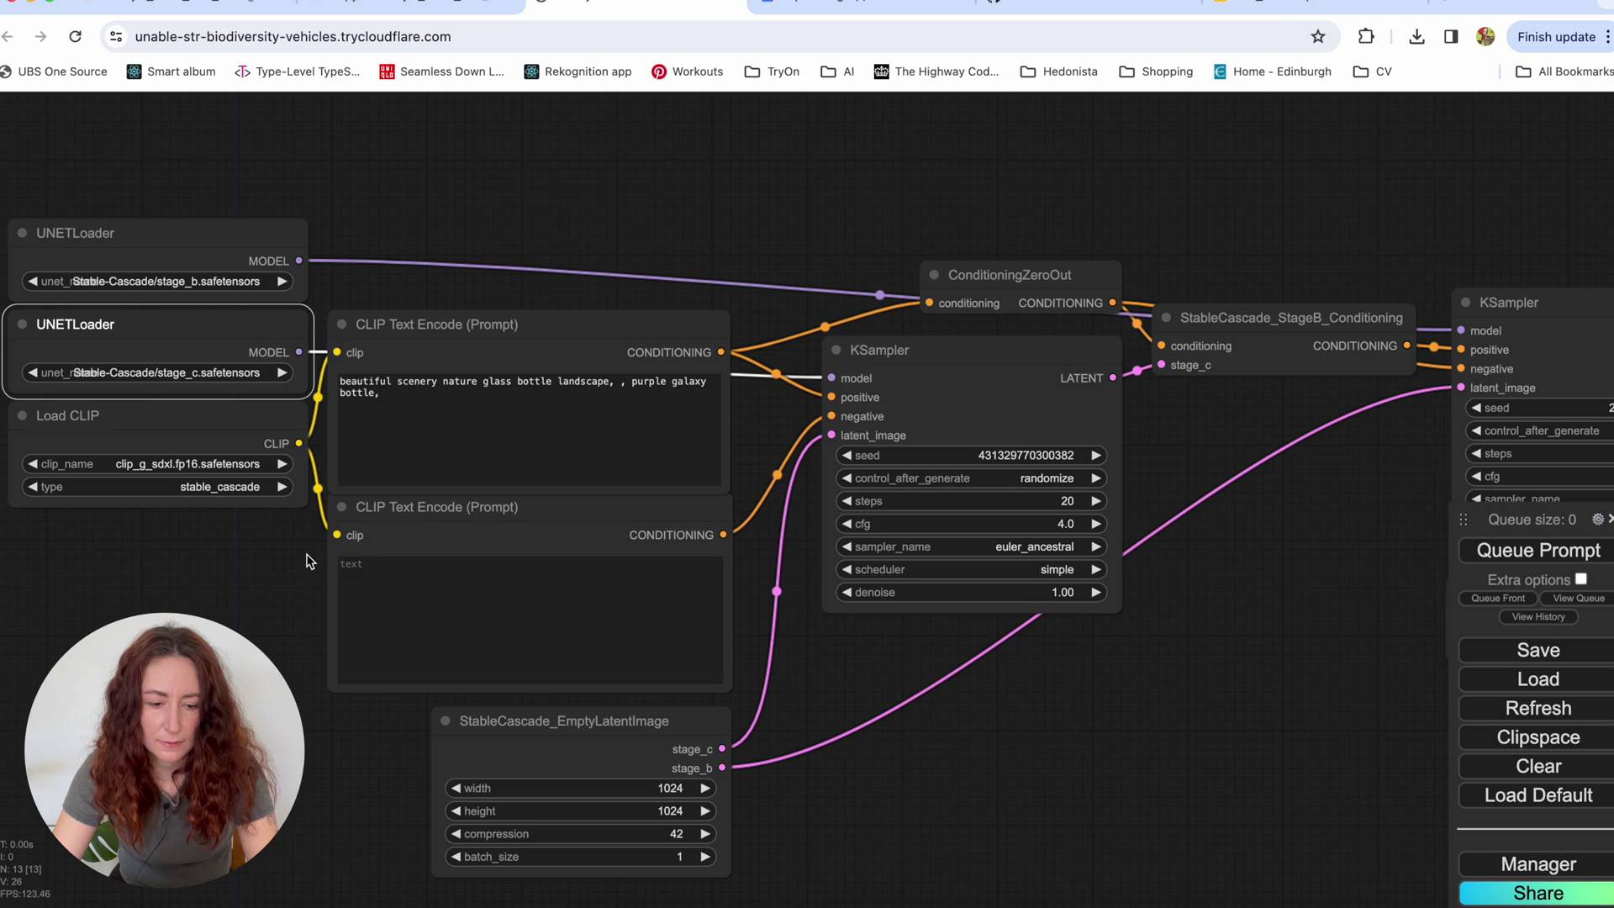
Step: Set Load CLIP to model.safetensors and Load VAE to stage_a, then queue the workflow
click(235, 467)
click(257, 485)
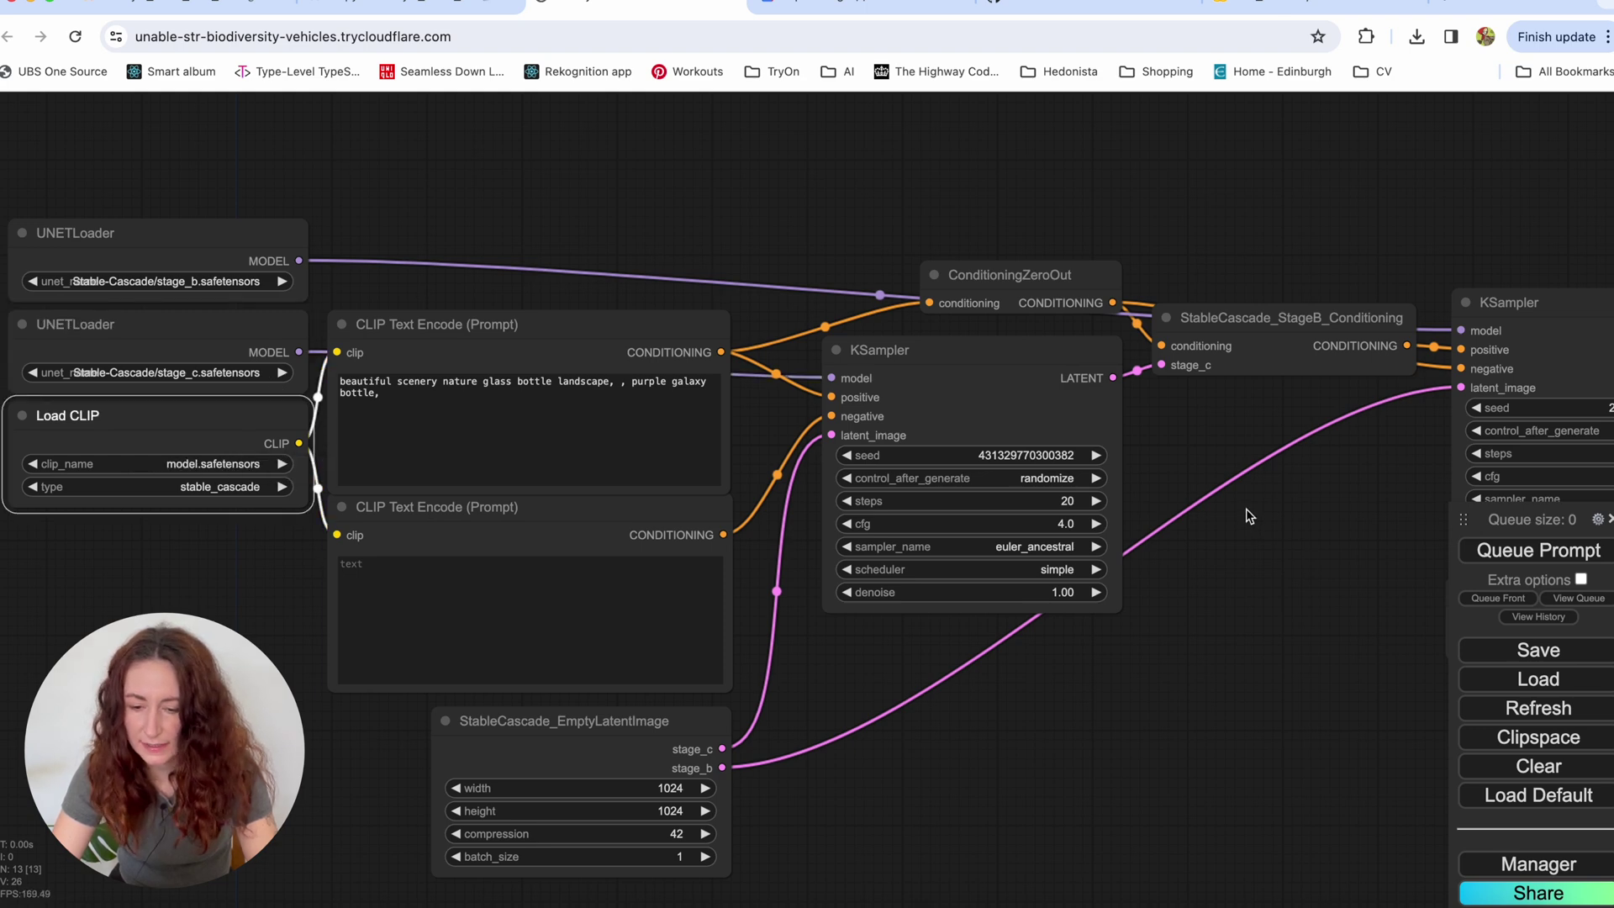
drag(1280, 559, 920, 332)
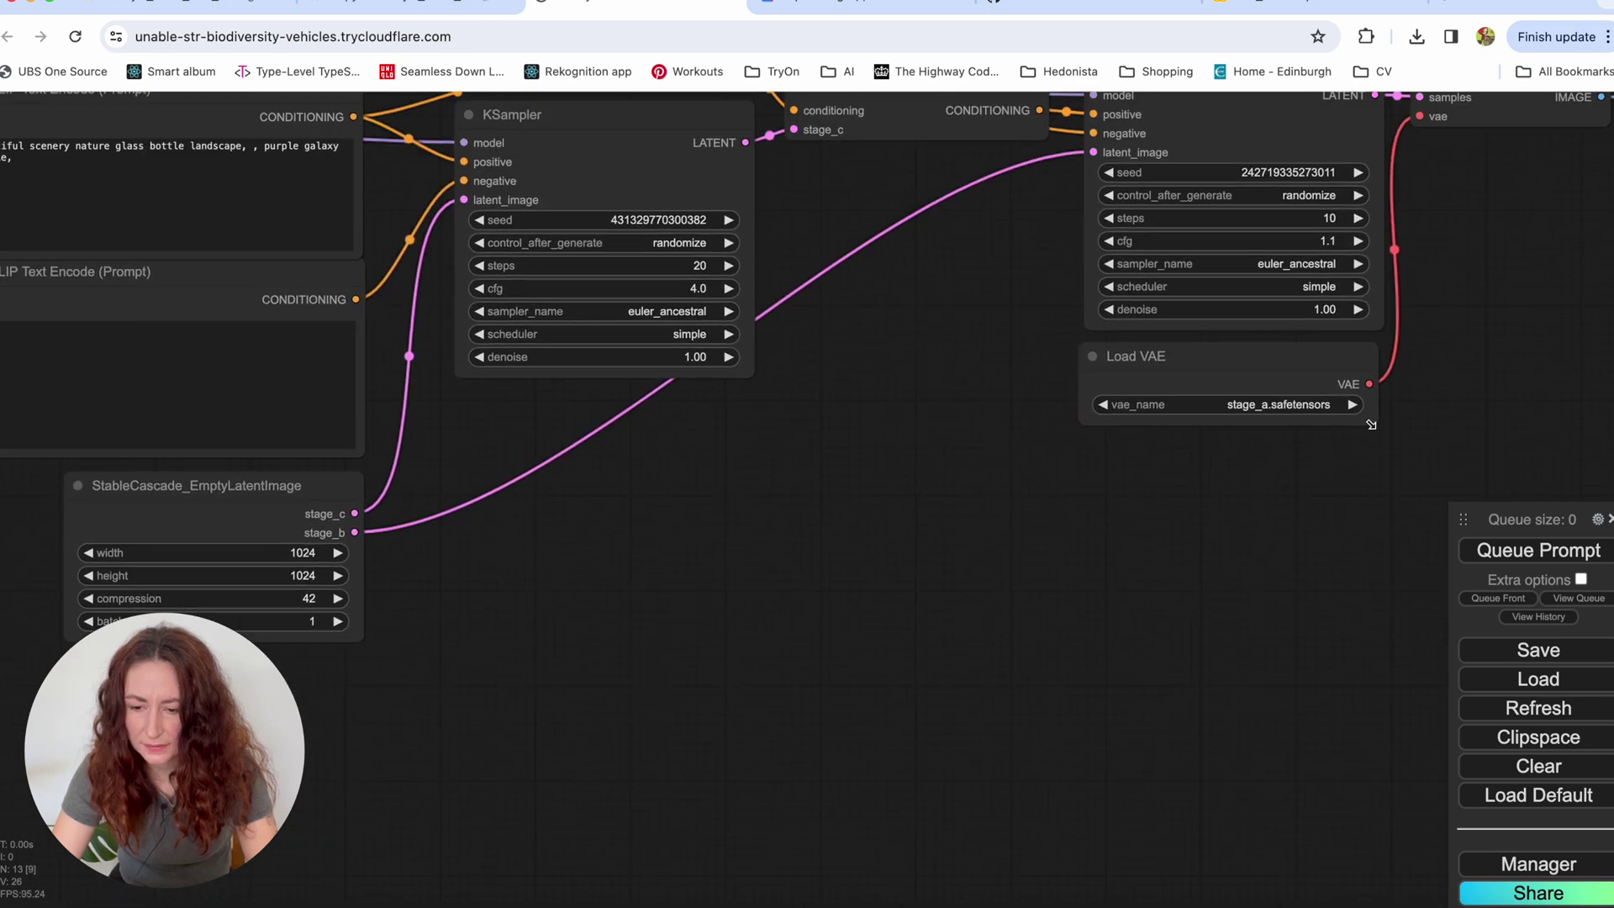
click(1265, 412)
click(1351, 414)
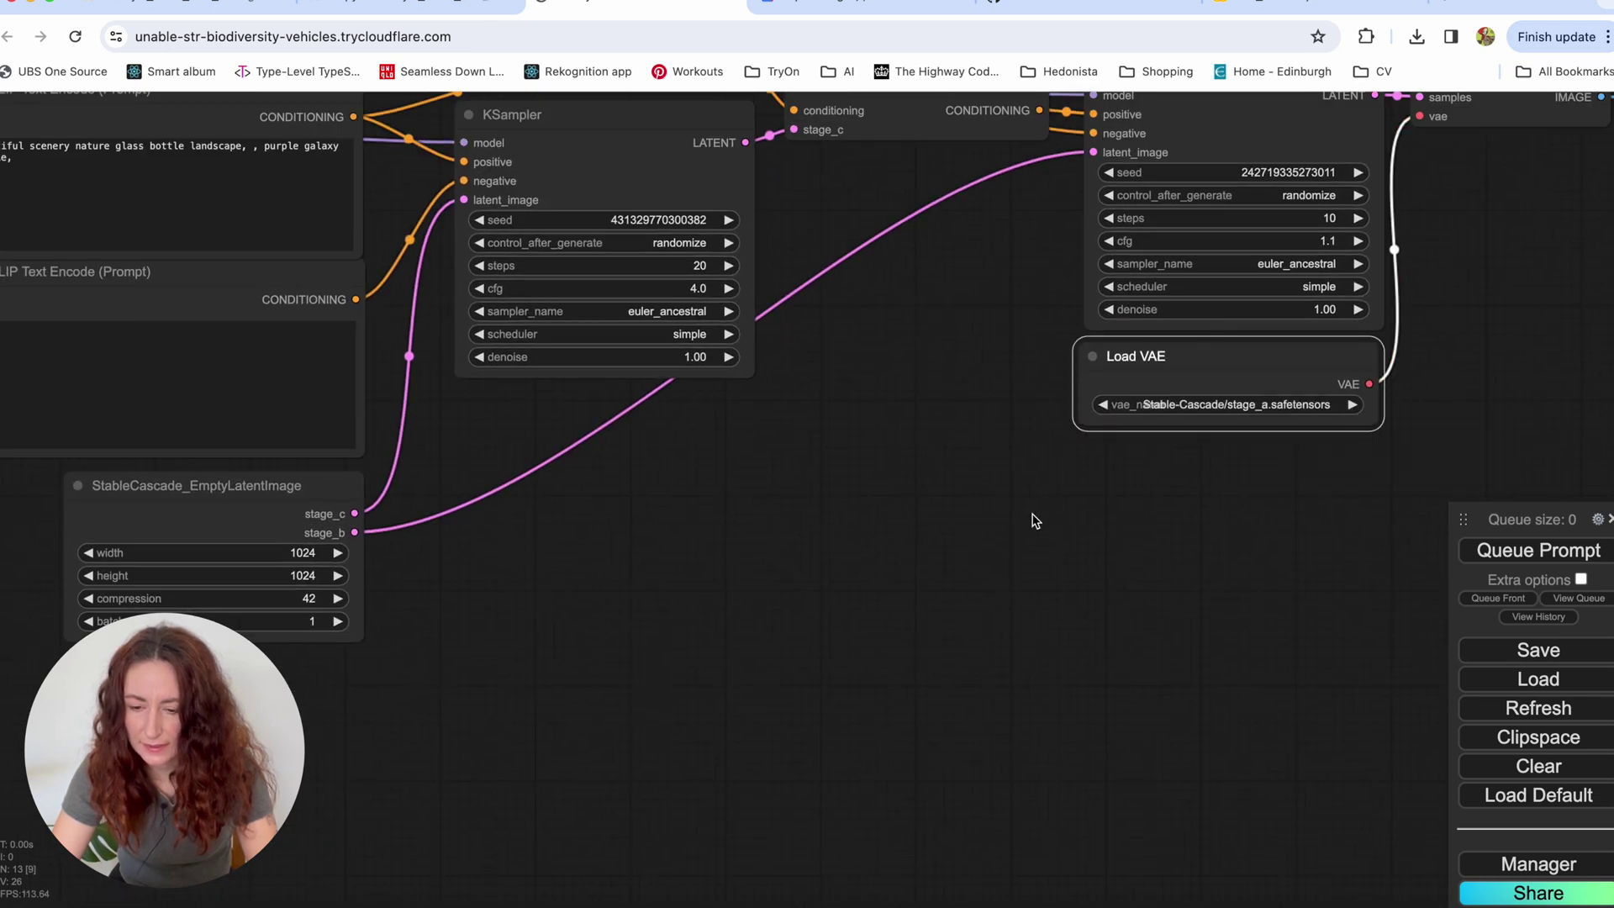
scroll(1036, 521, down, 3)
key(ctrl+Return)
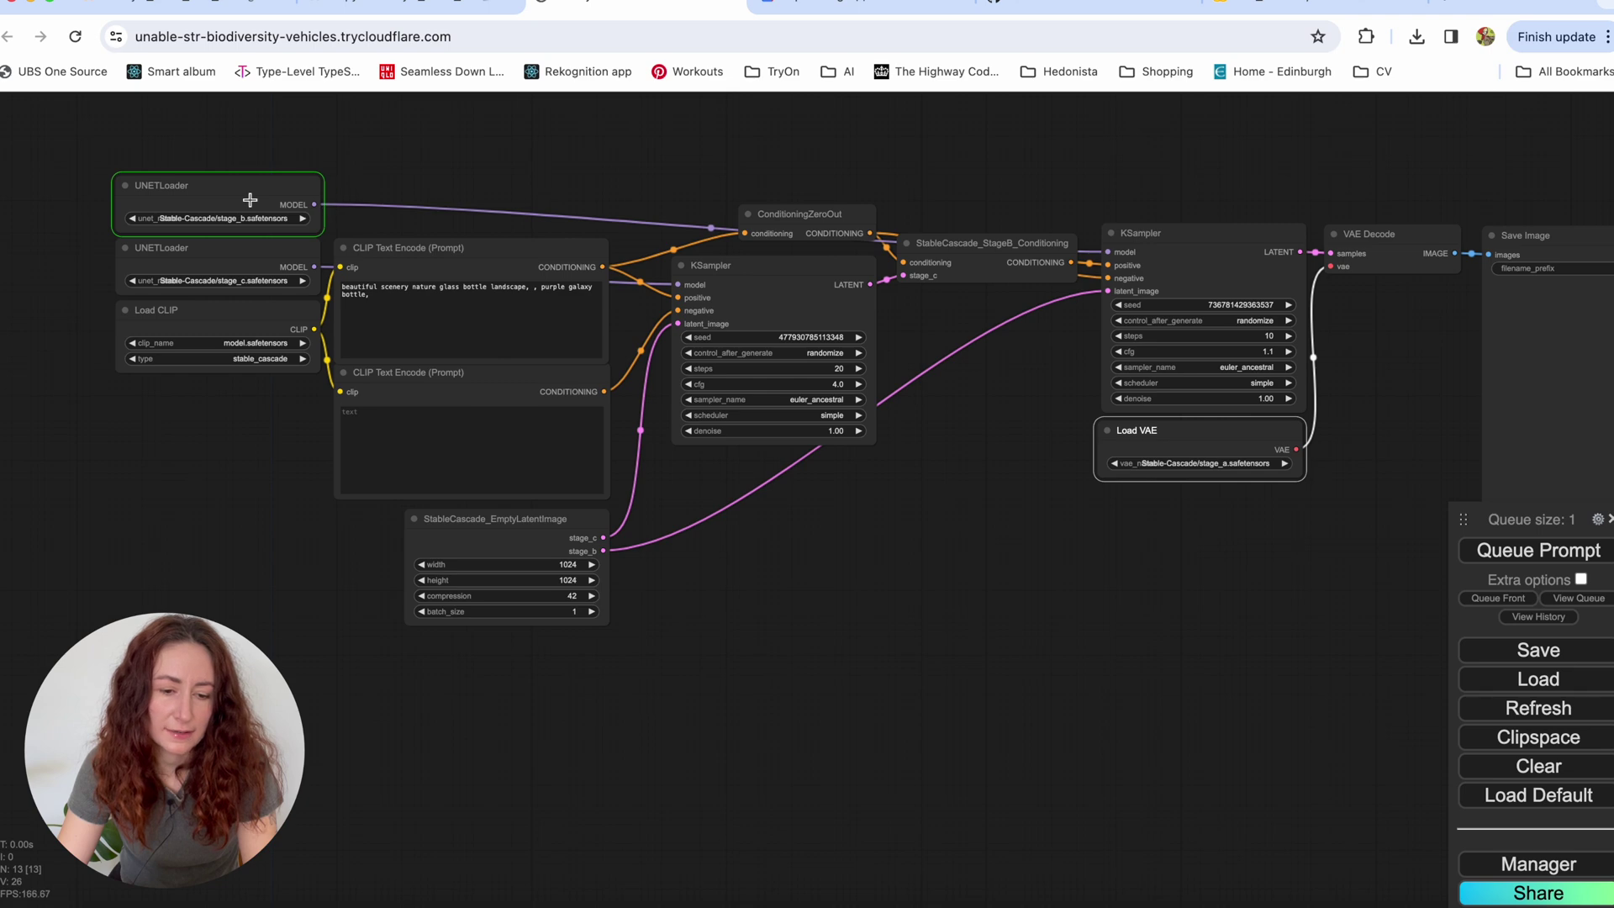
click(408, 7)
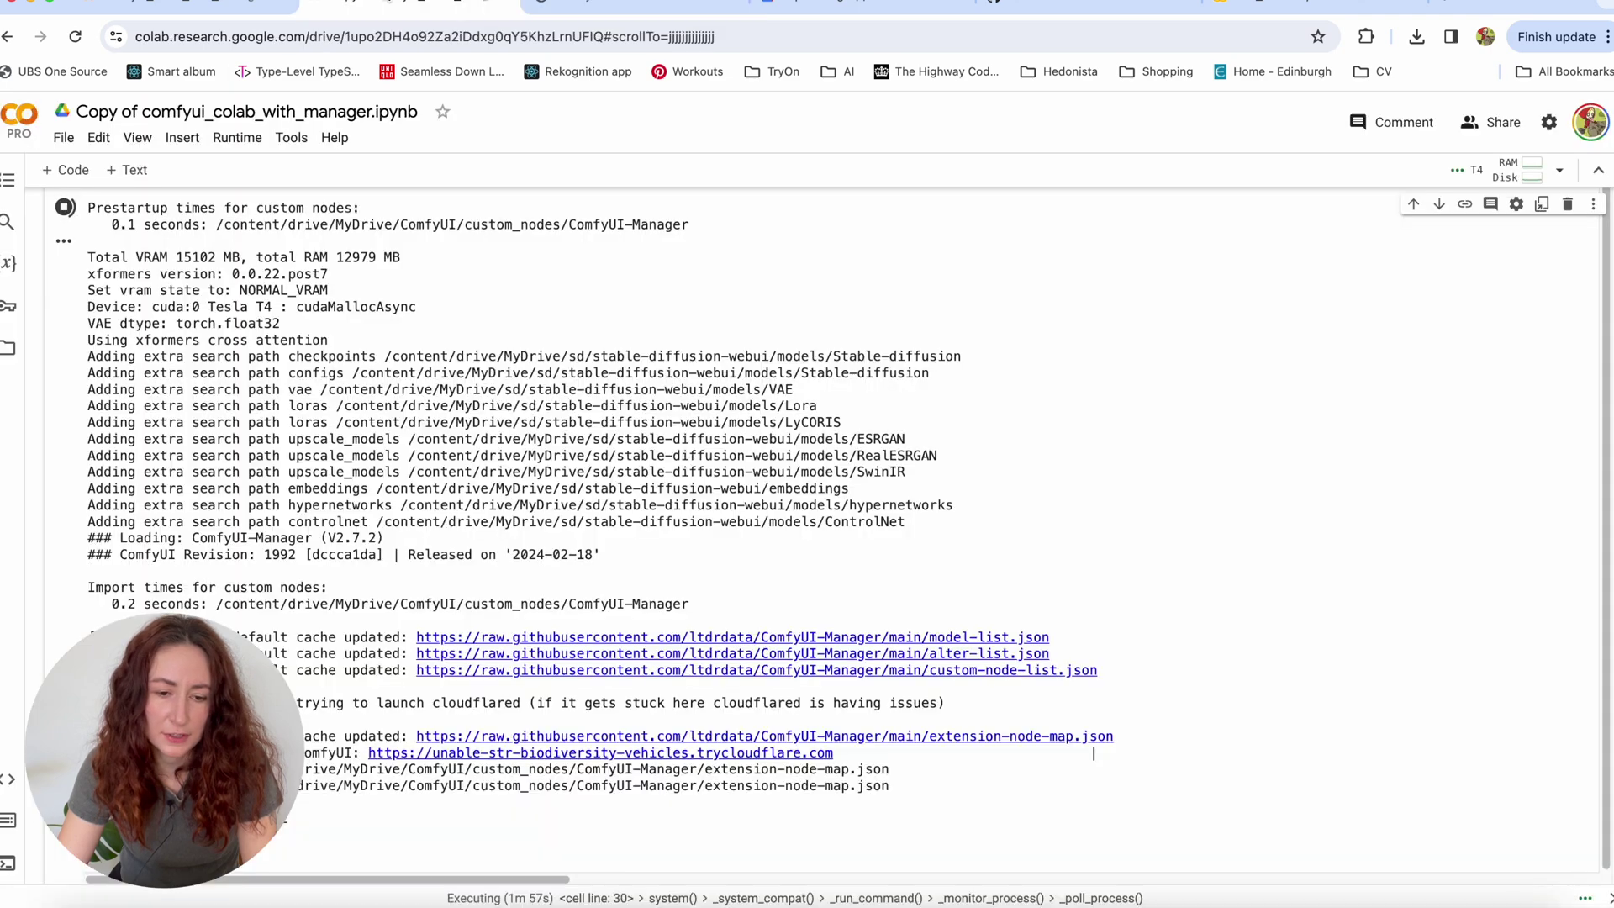
scroll(613, 430, down, 3)
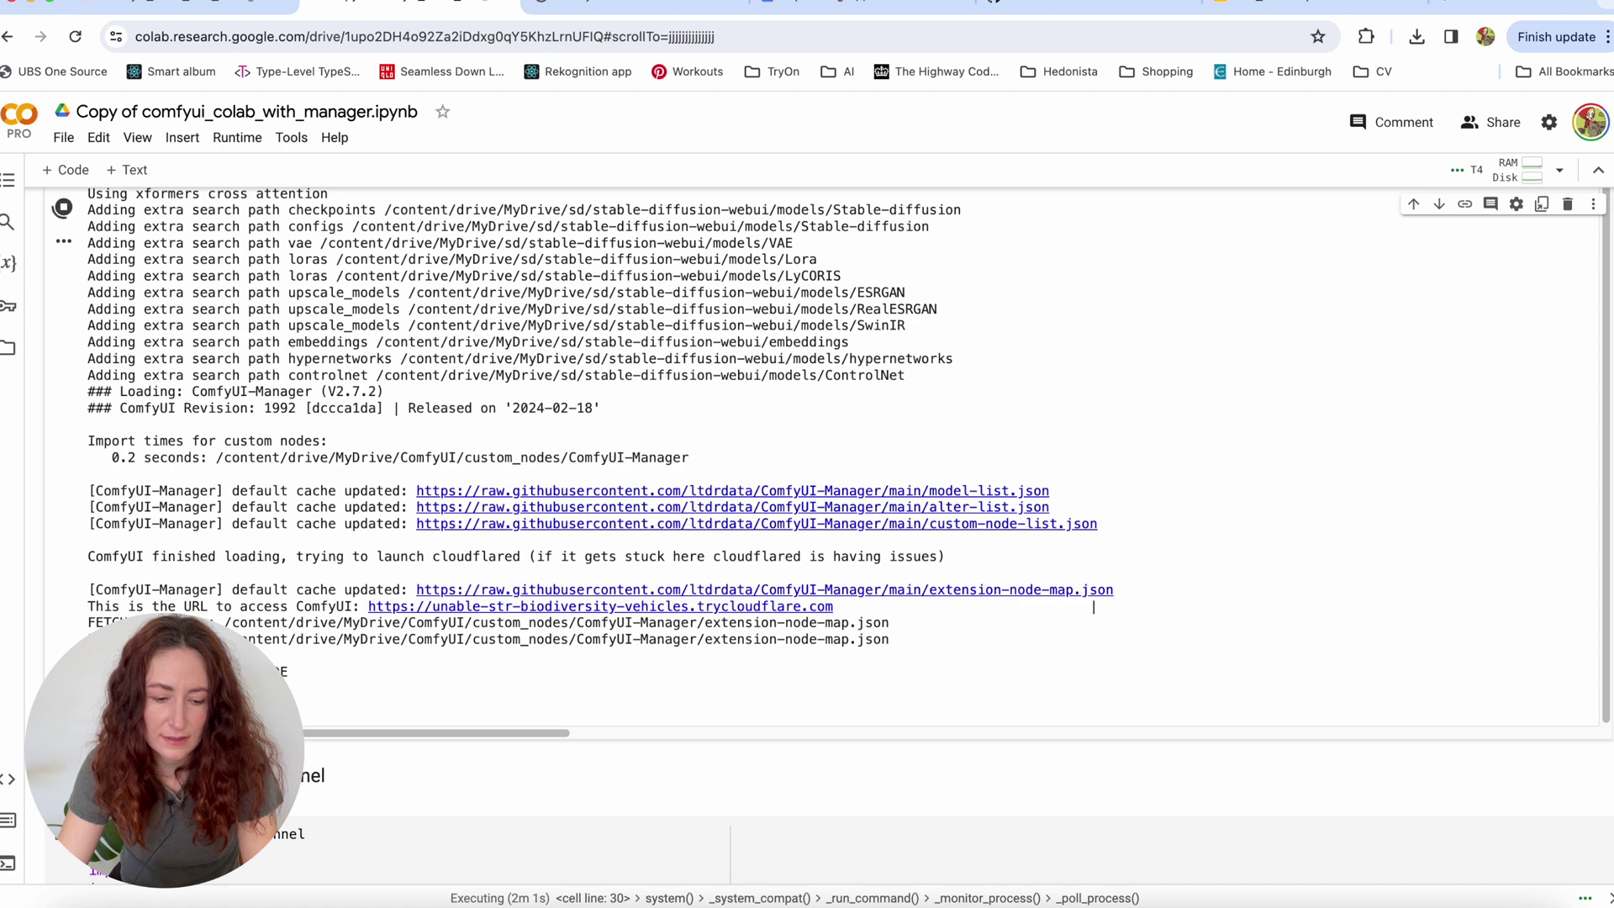
click(607, 9)
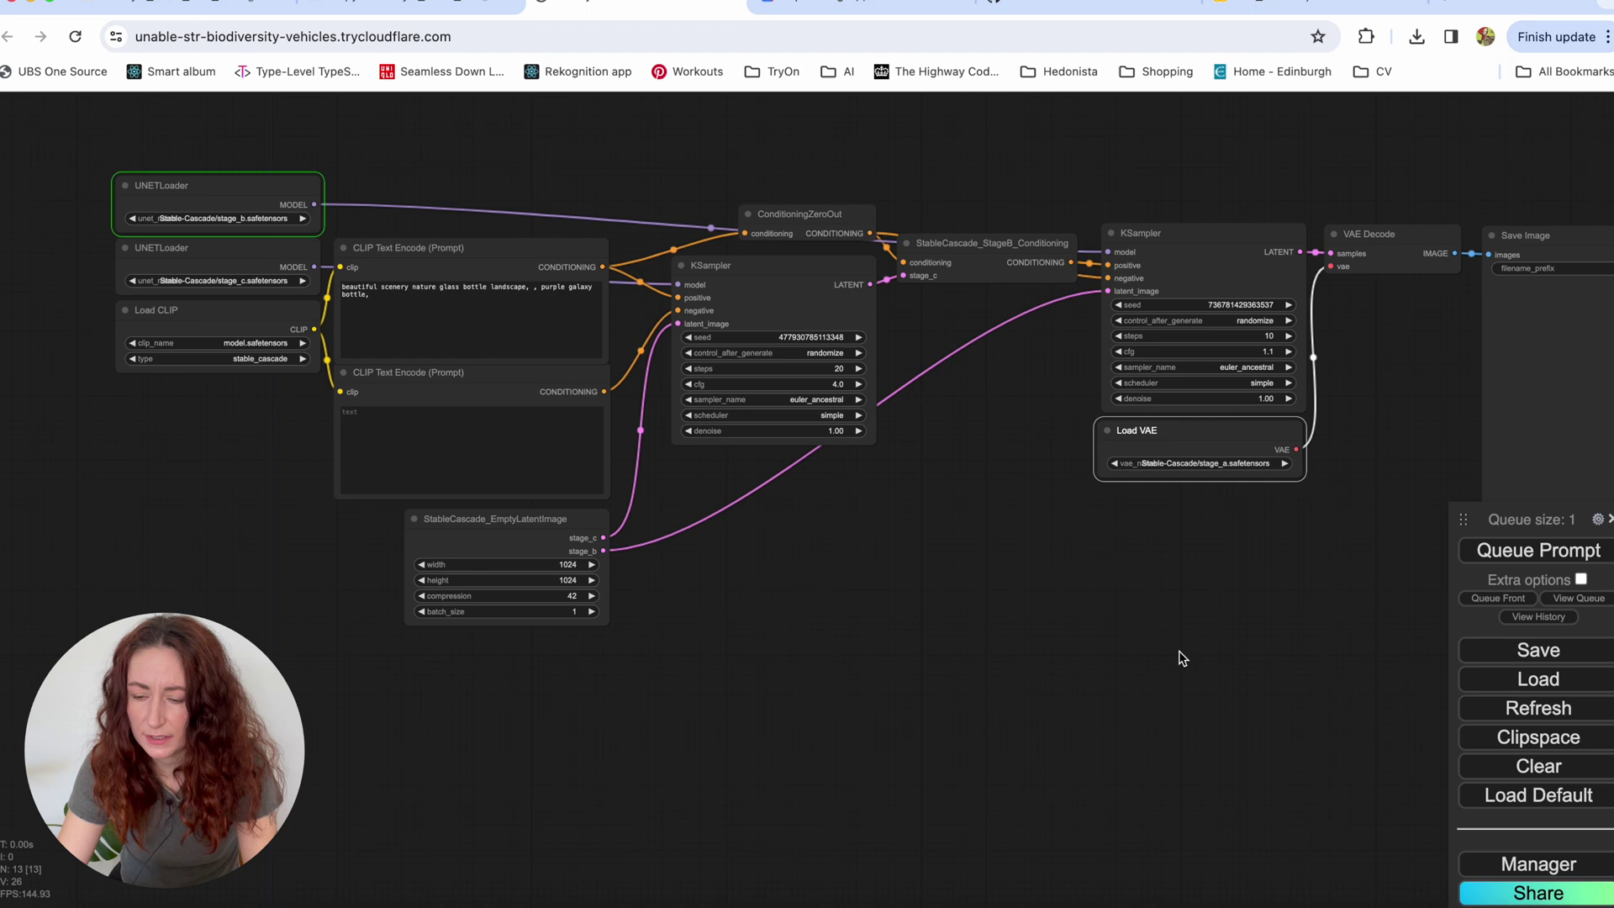
Step: Save the Stable Cascade graph under the file name stable-cascade-workflow.json
drag(1178, 656, 1089, 681)
scroll(1098, 672, down, 5)
scroll(1073, 645, up, 4)
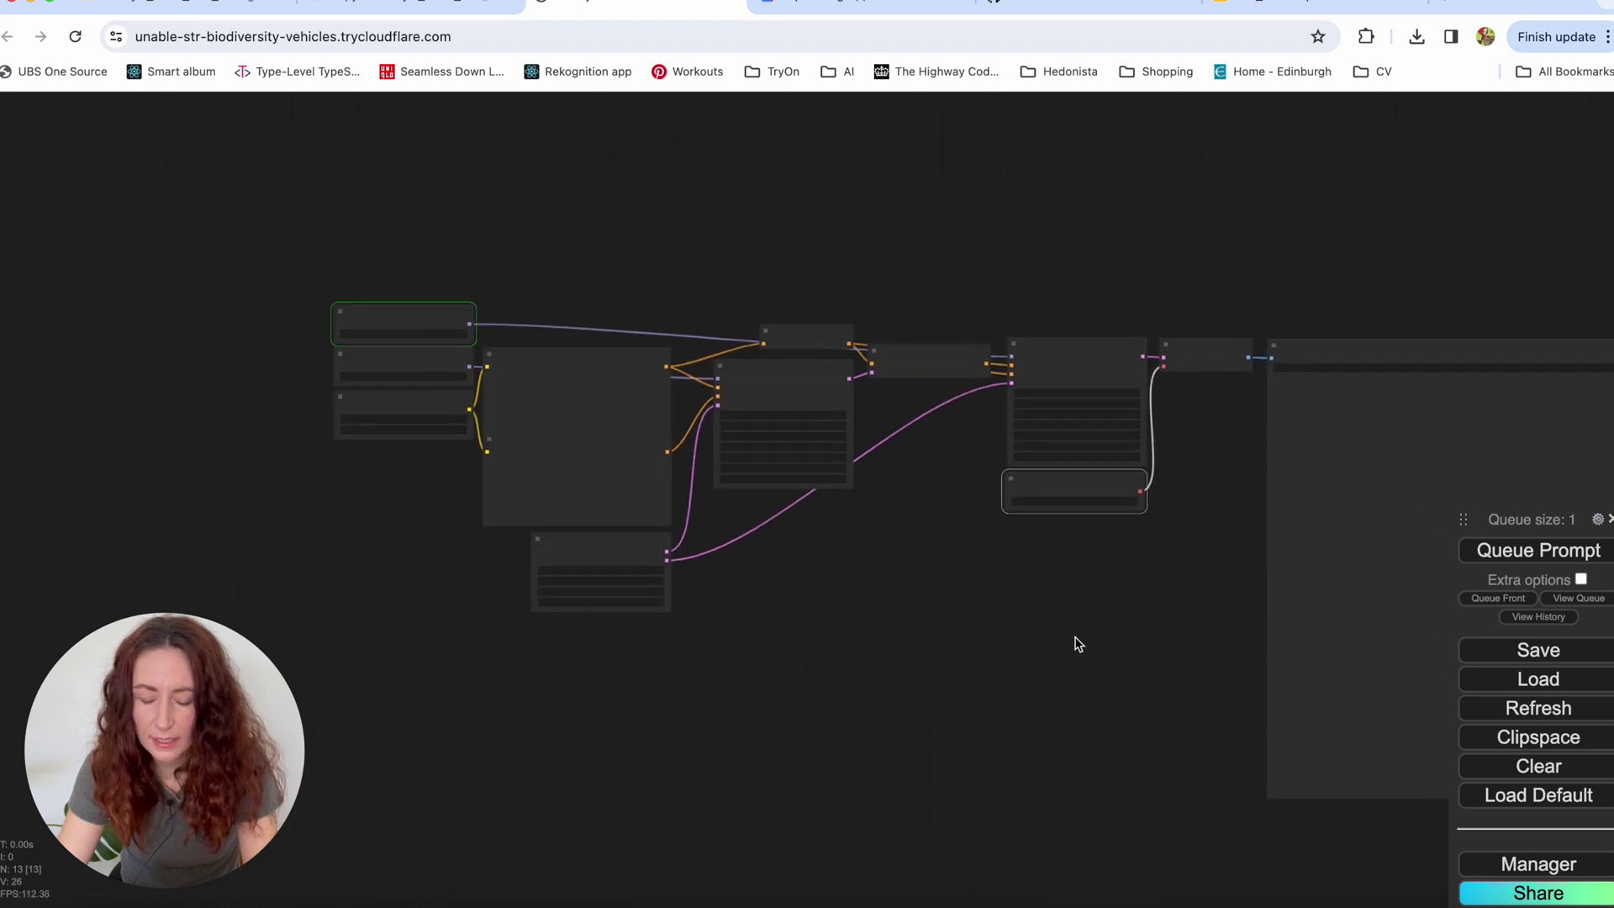
scroll(1073, 646, down, 3)
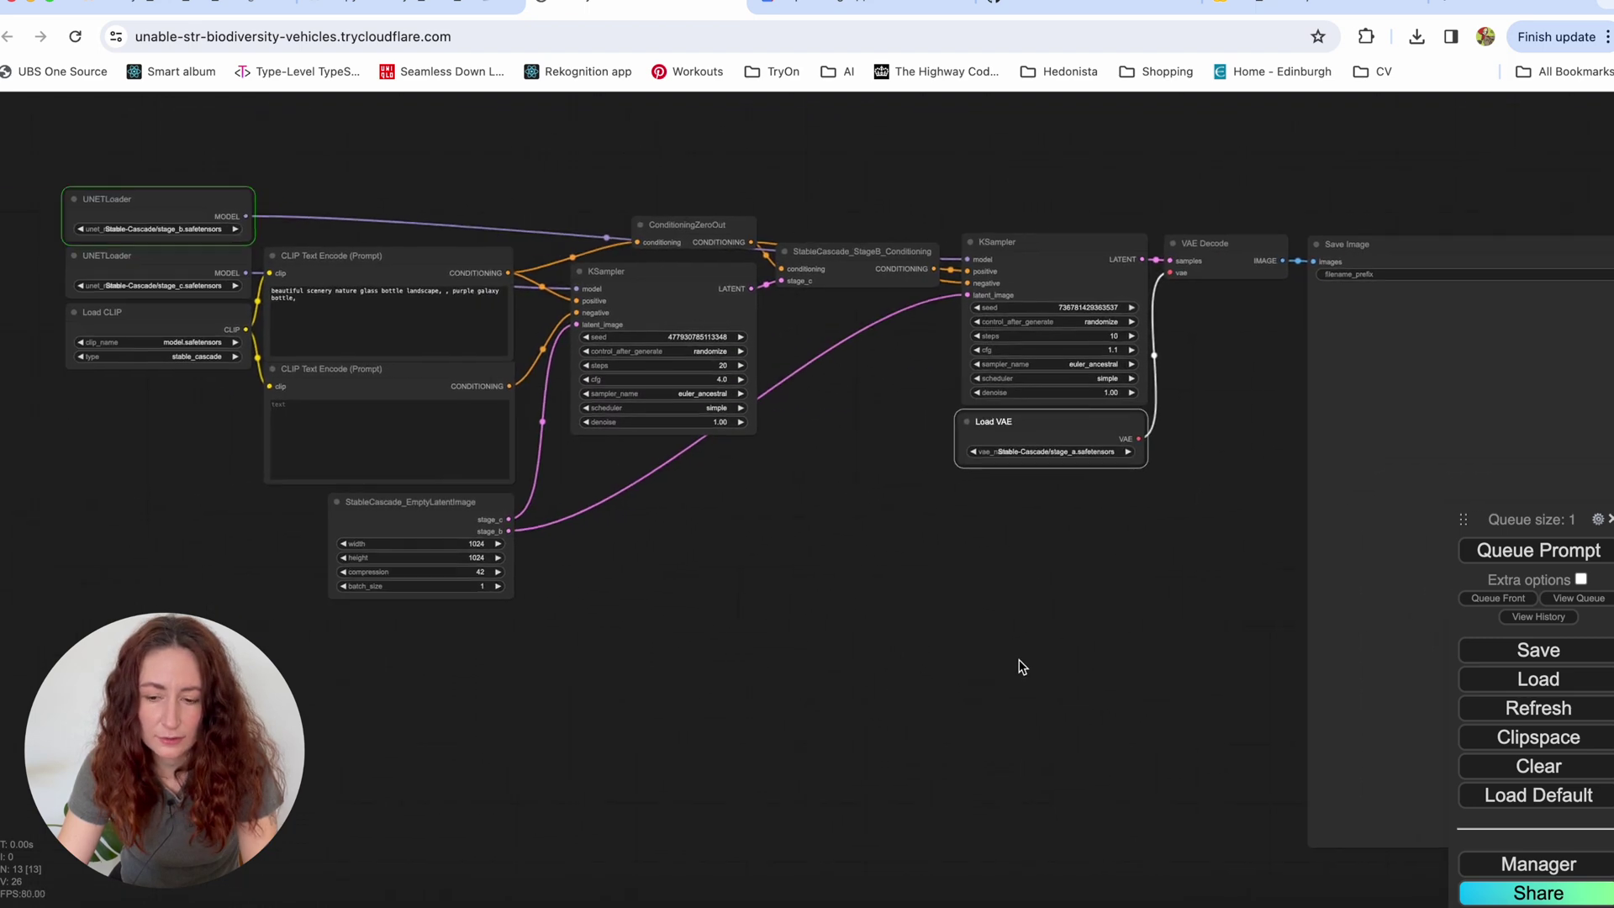
scroll(1020, 667, up, 3)
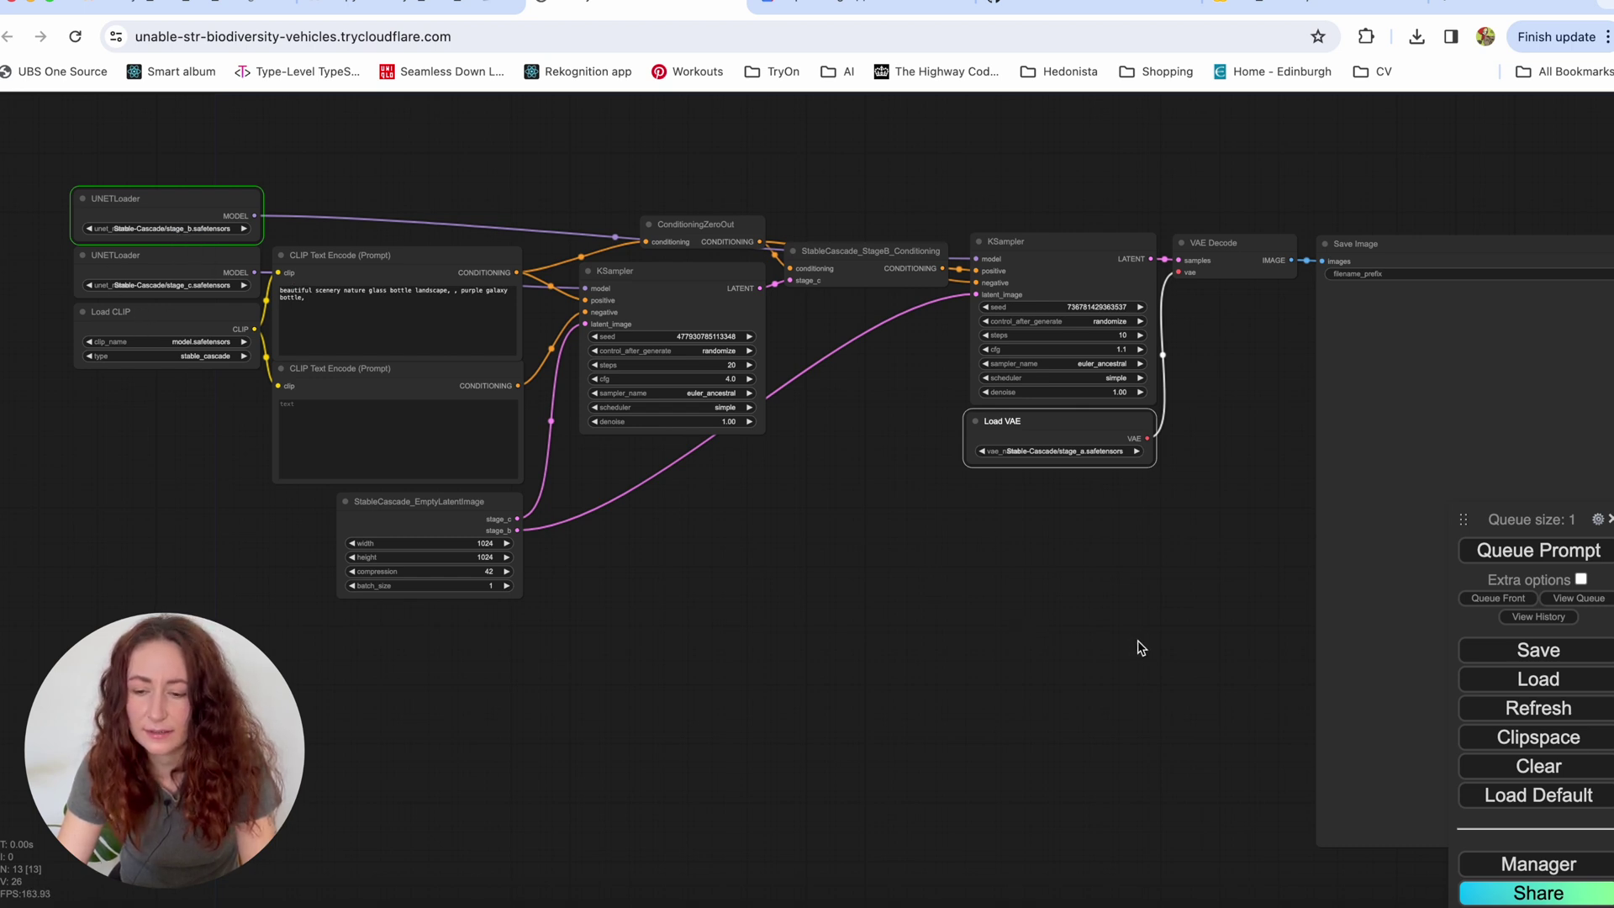
drag(1135, 648, 1046, 629)
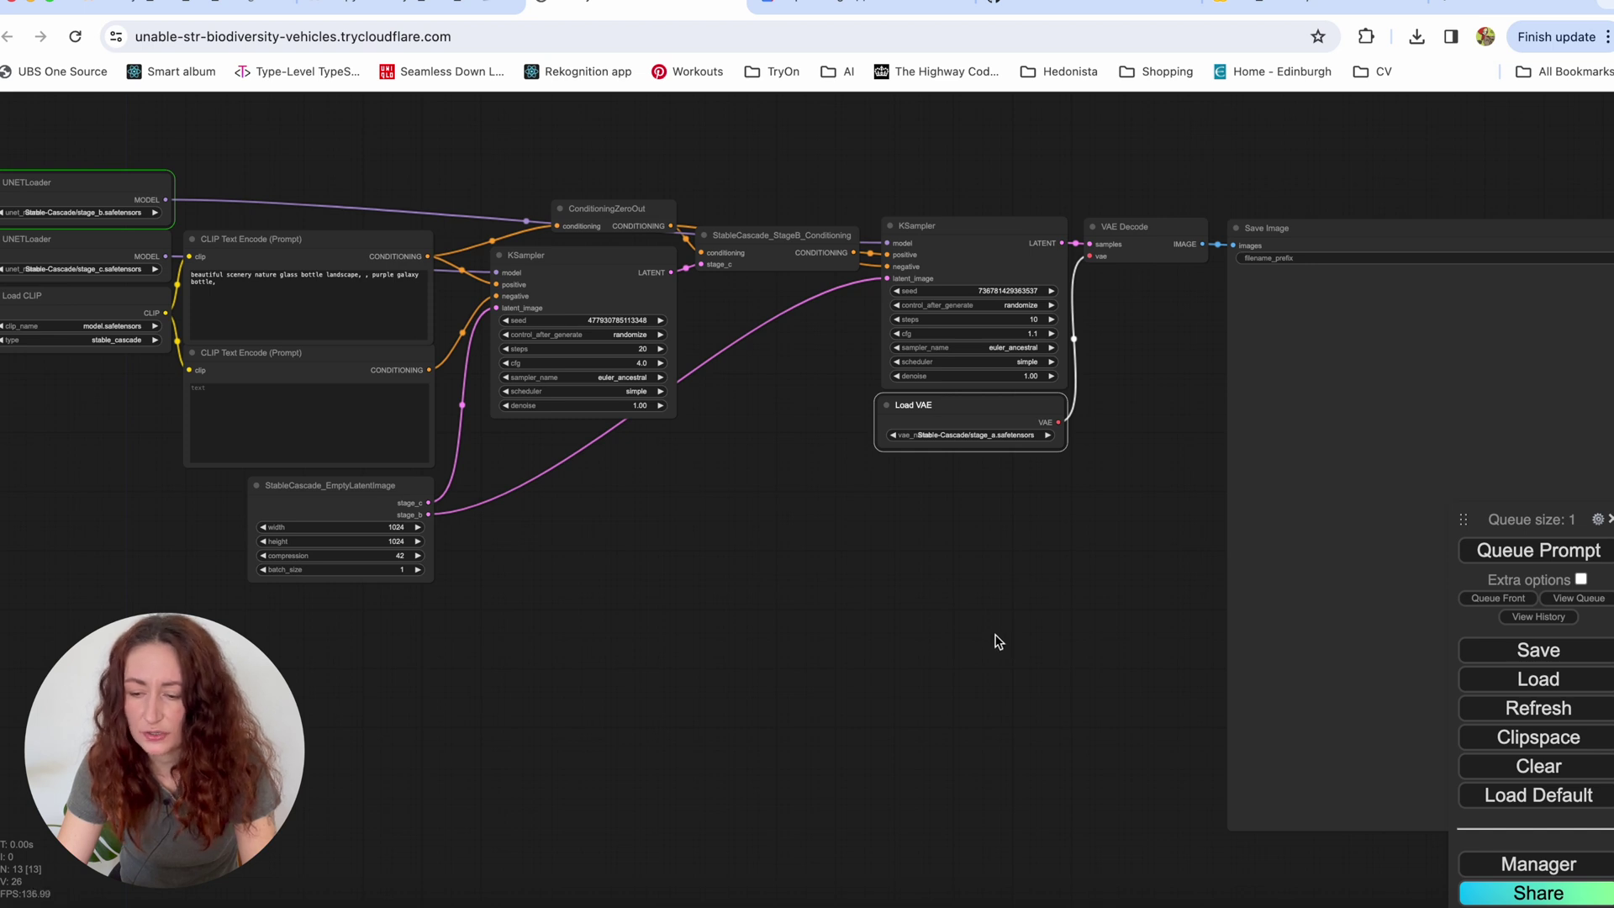
scroll(984, 638, up, 2)
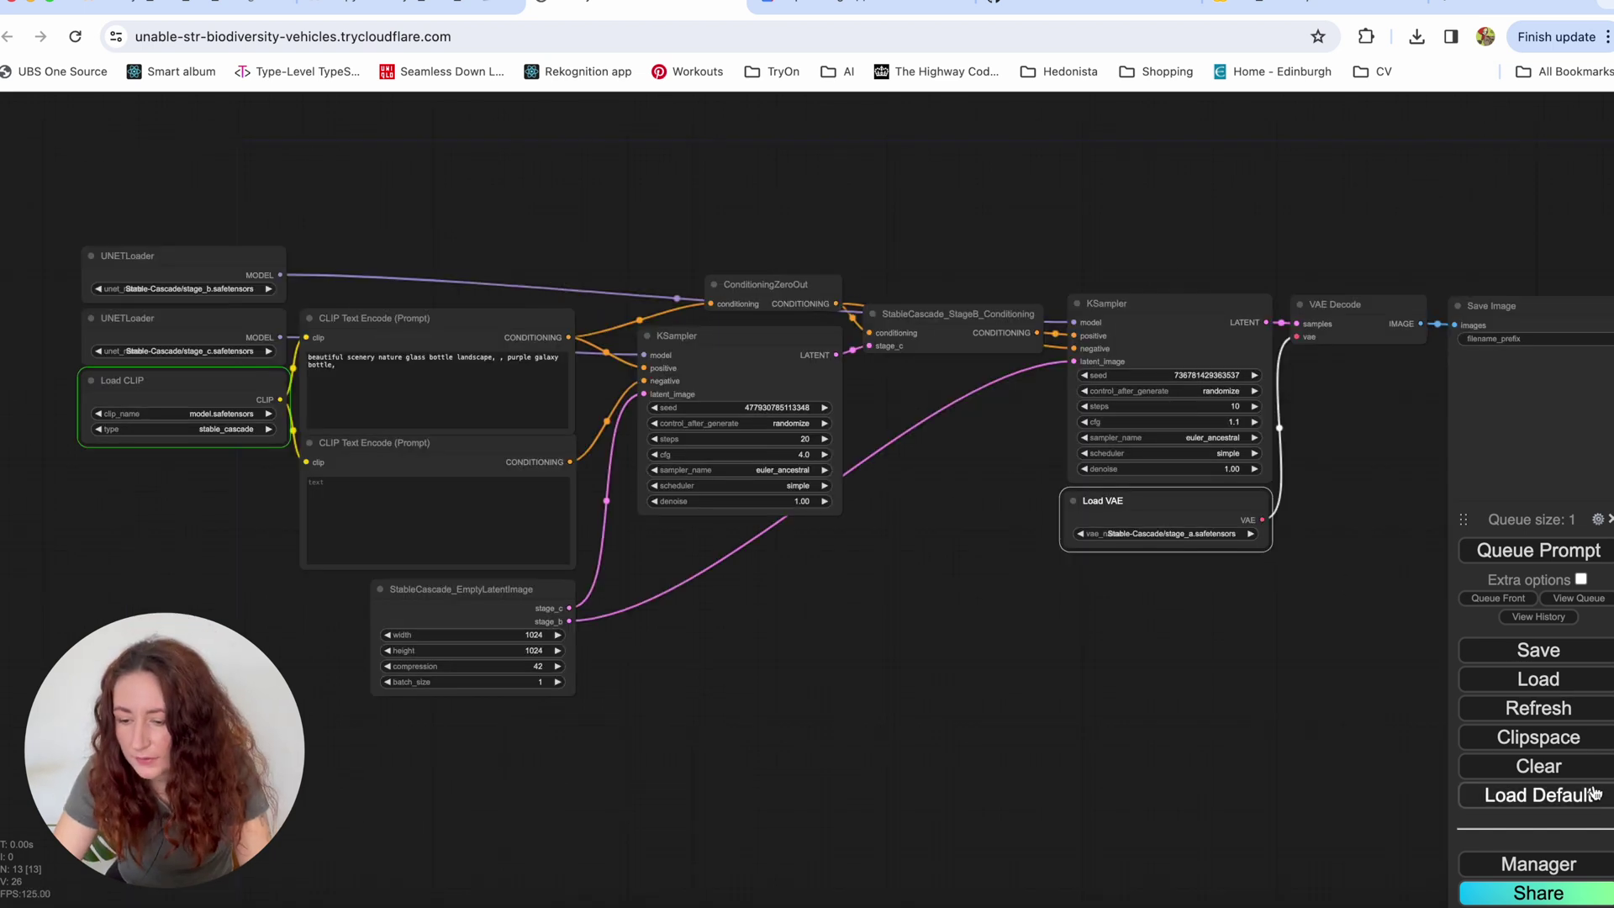
click(1530, 654)
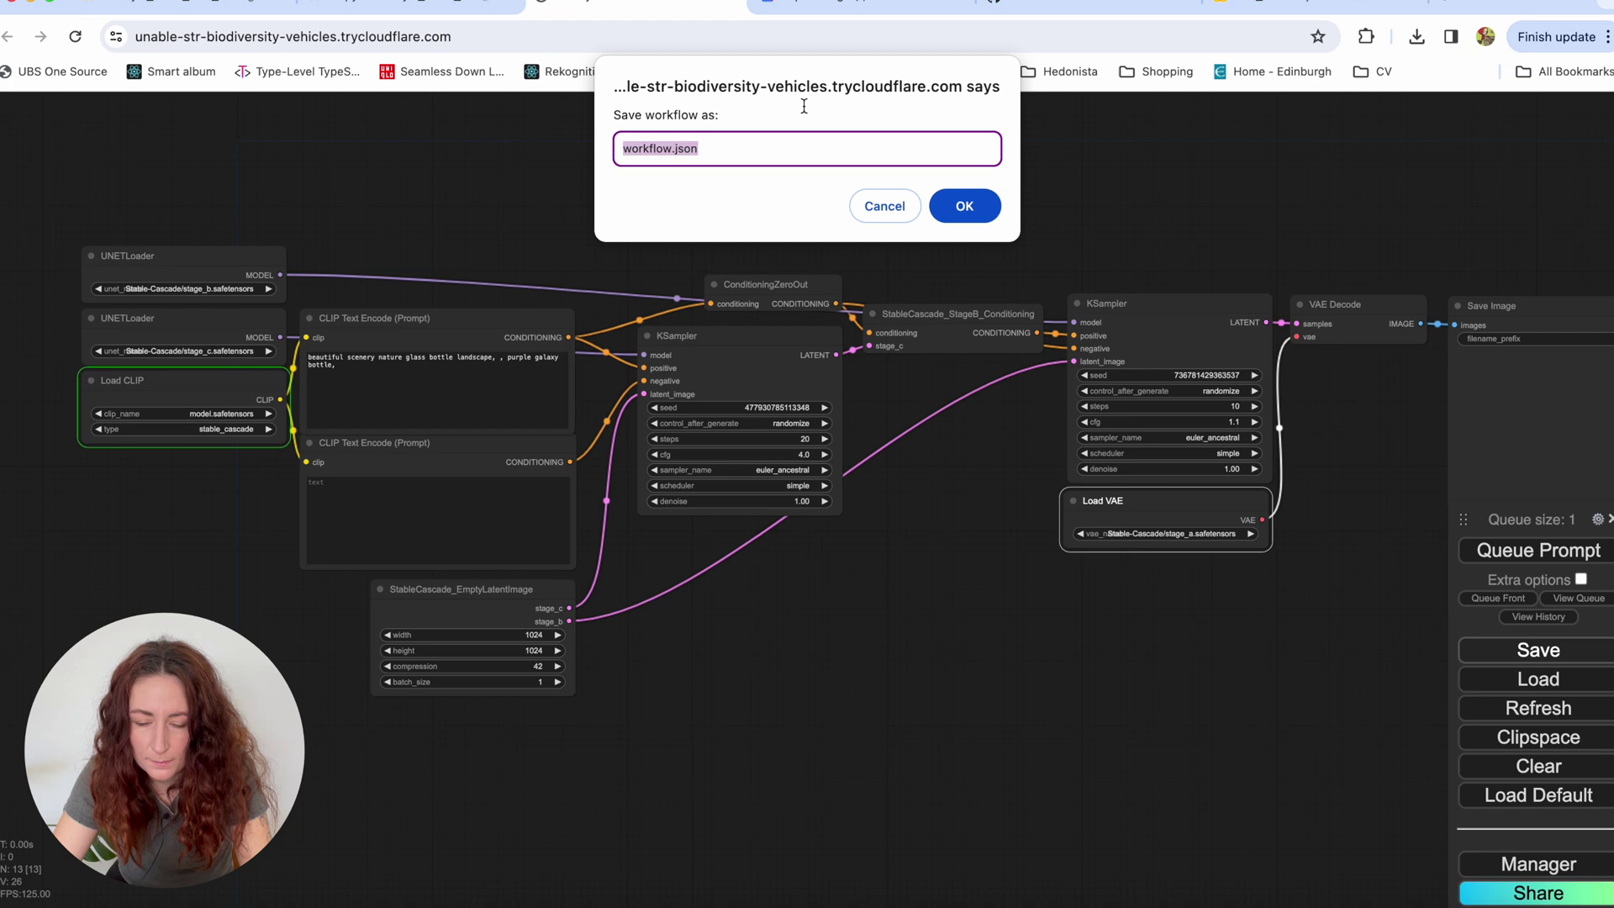
click(668, 148)
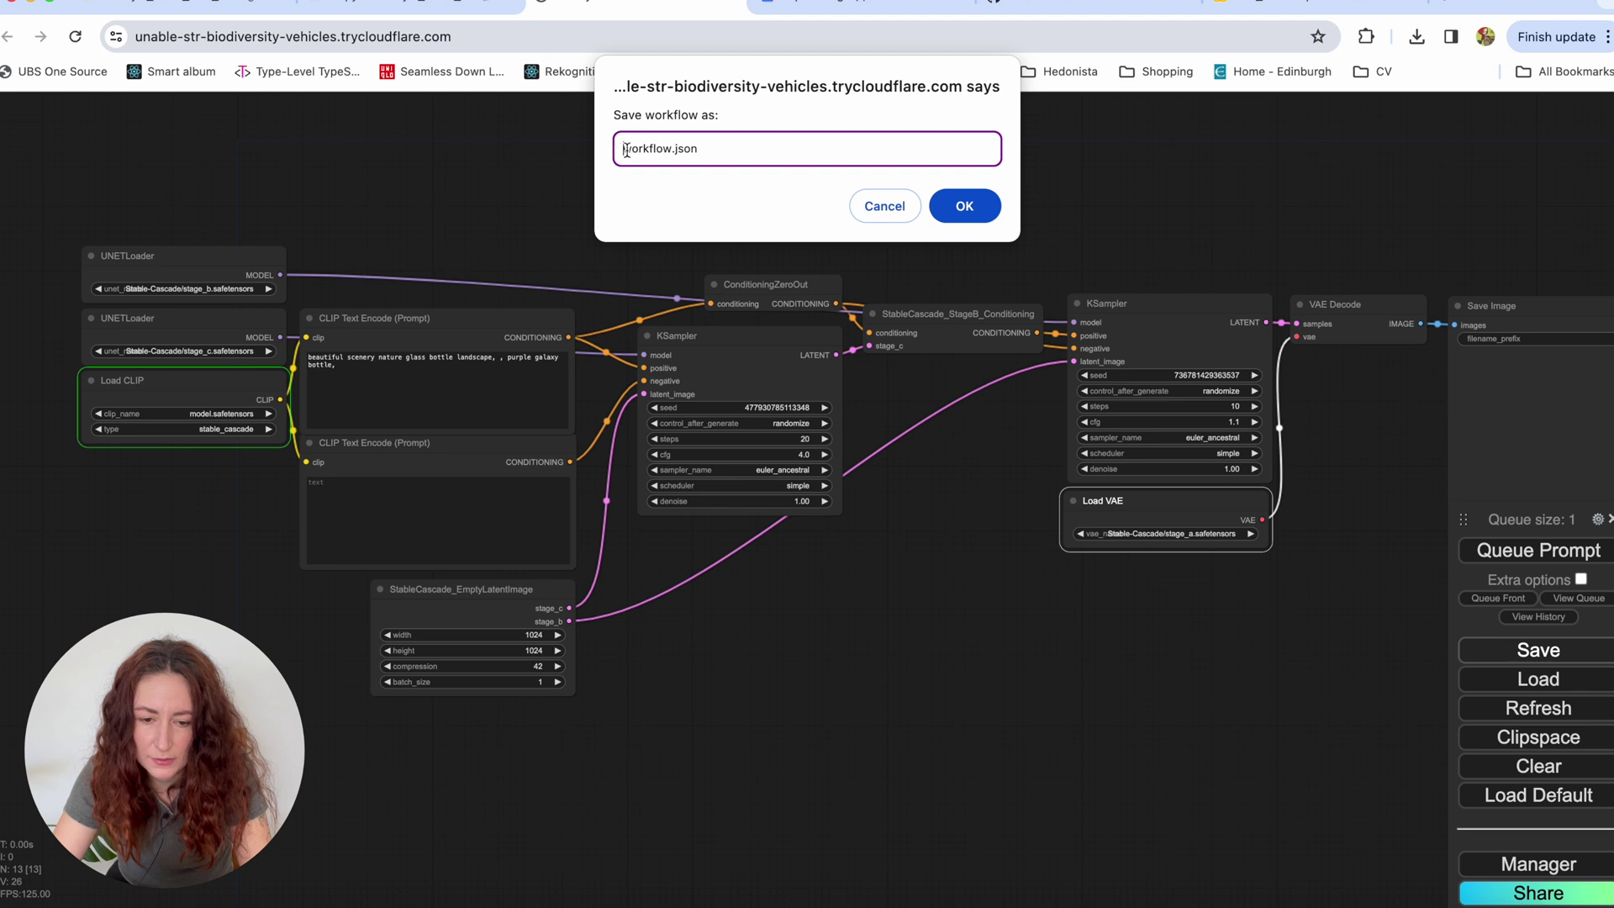
text(st)
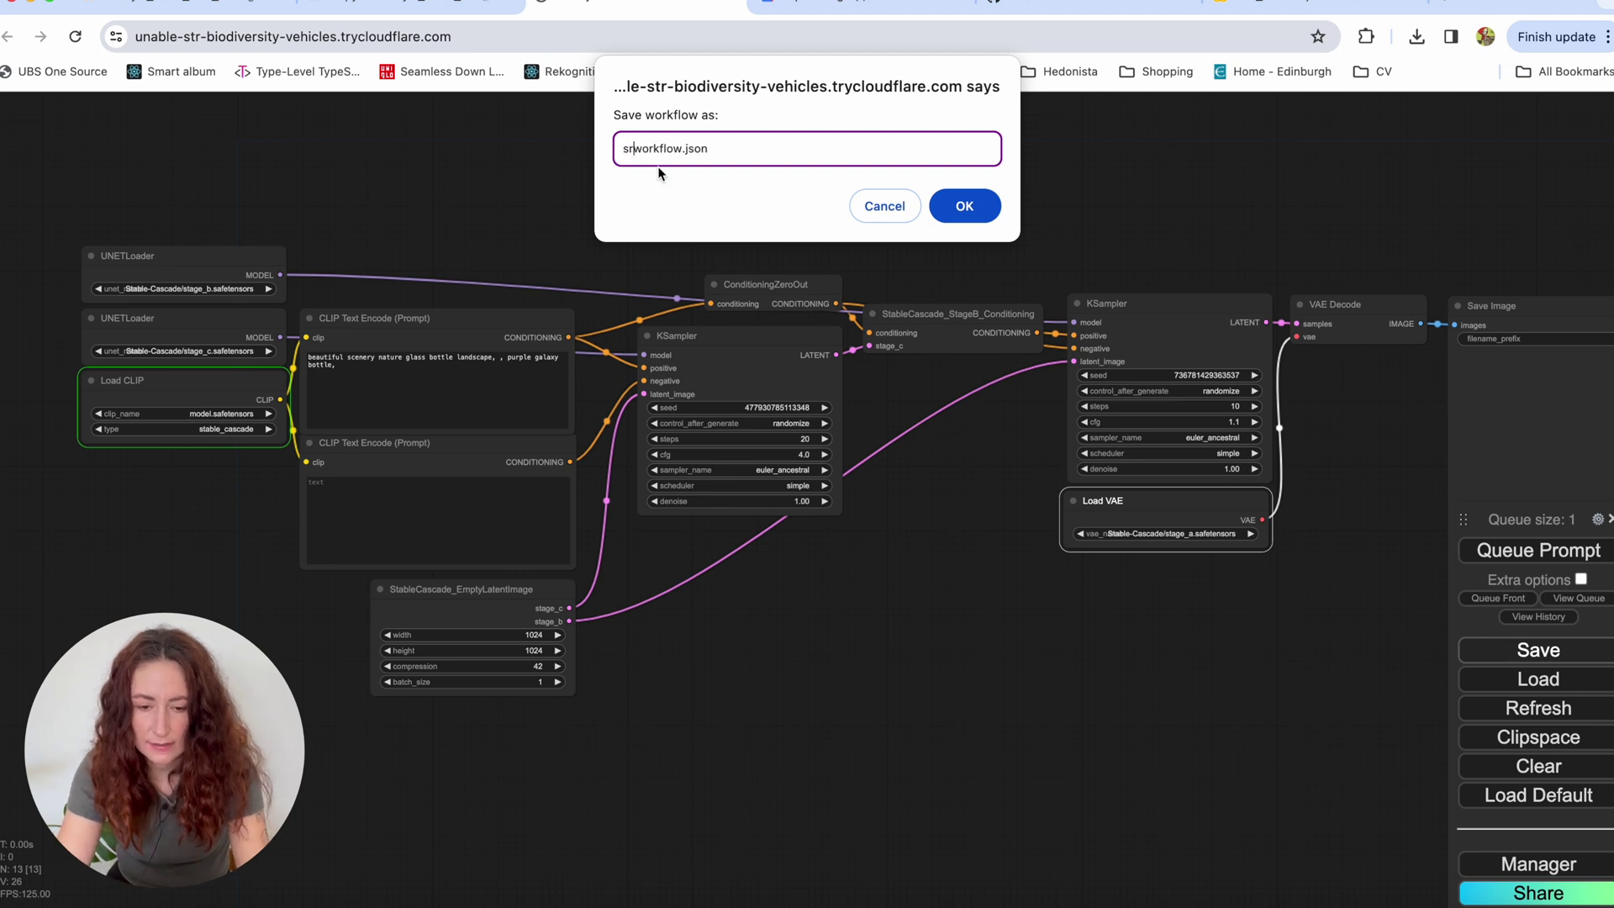
text(able-)
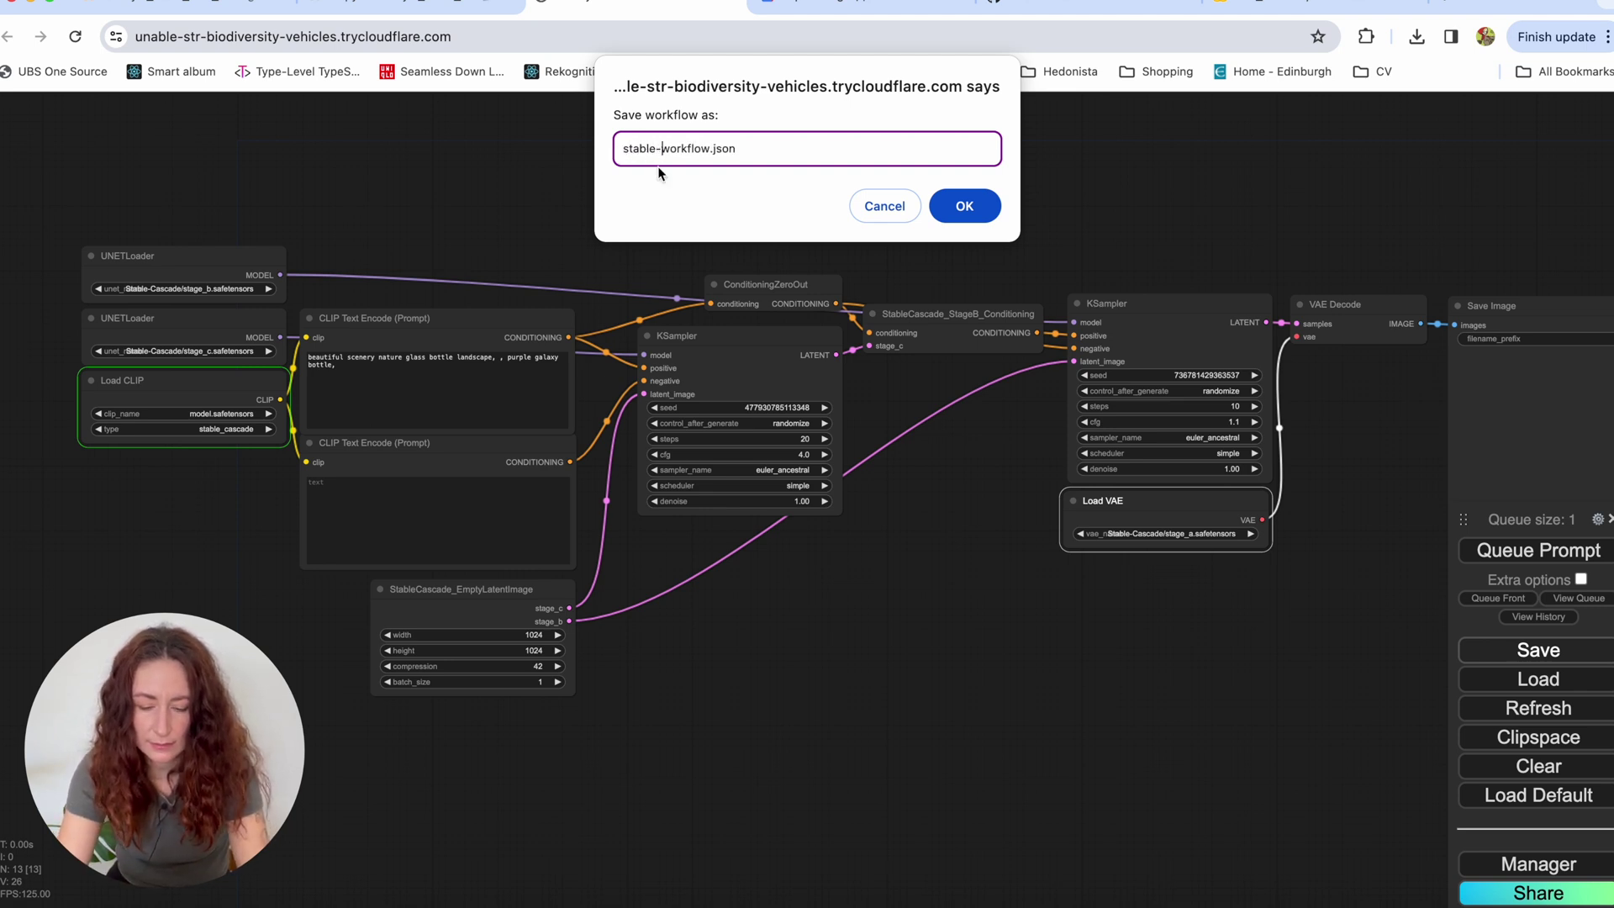
text(cascade)
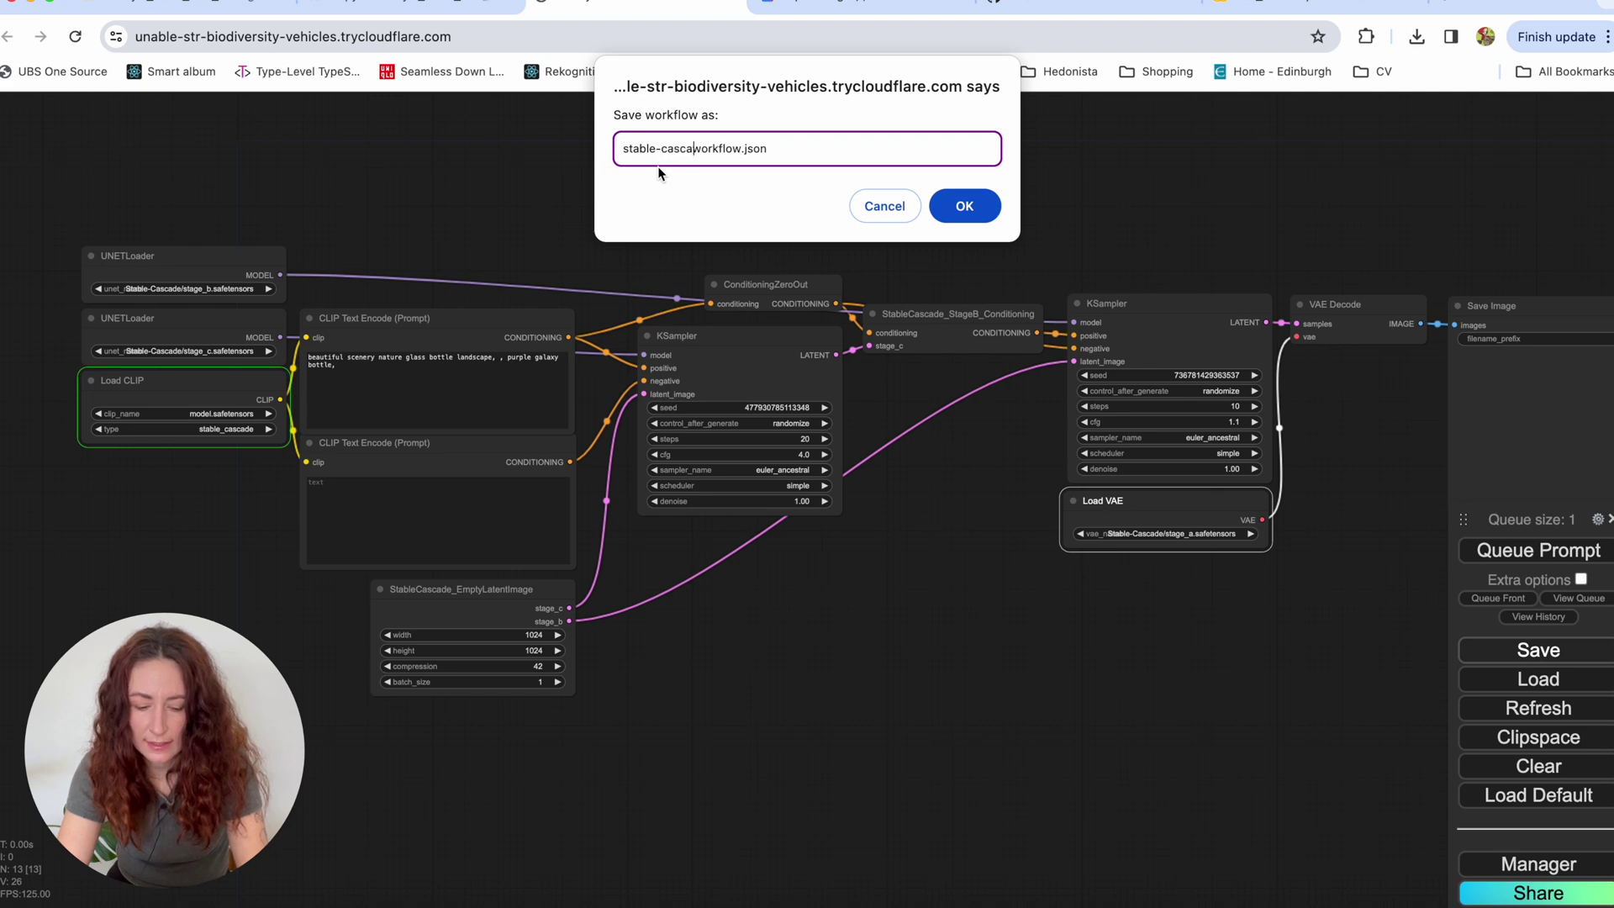
text(-)
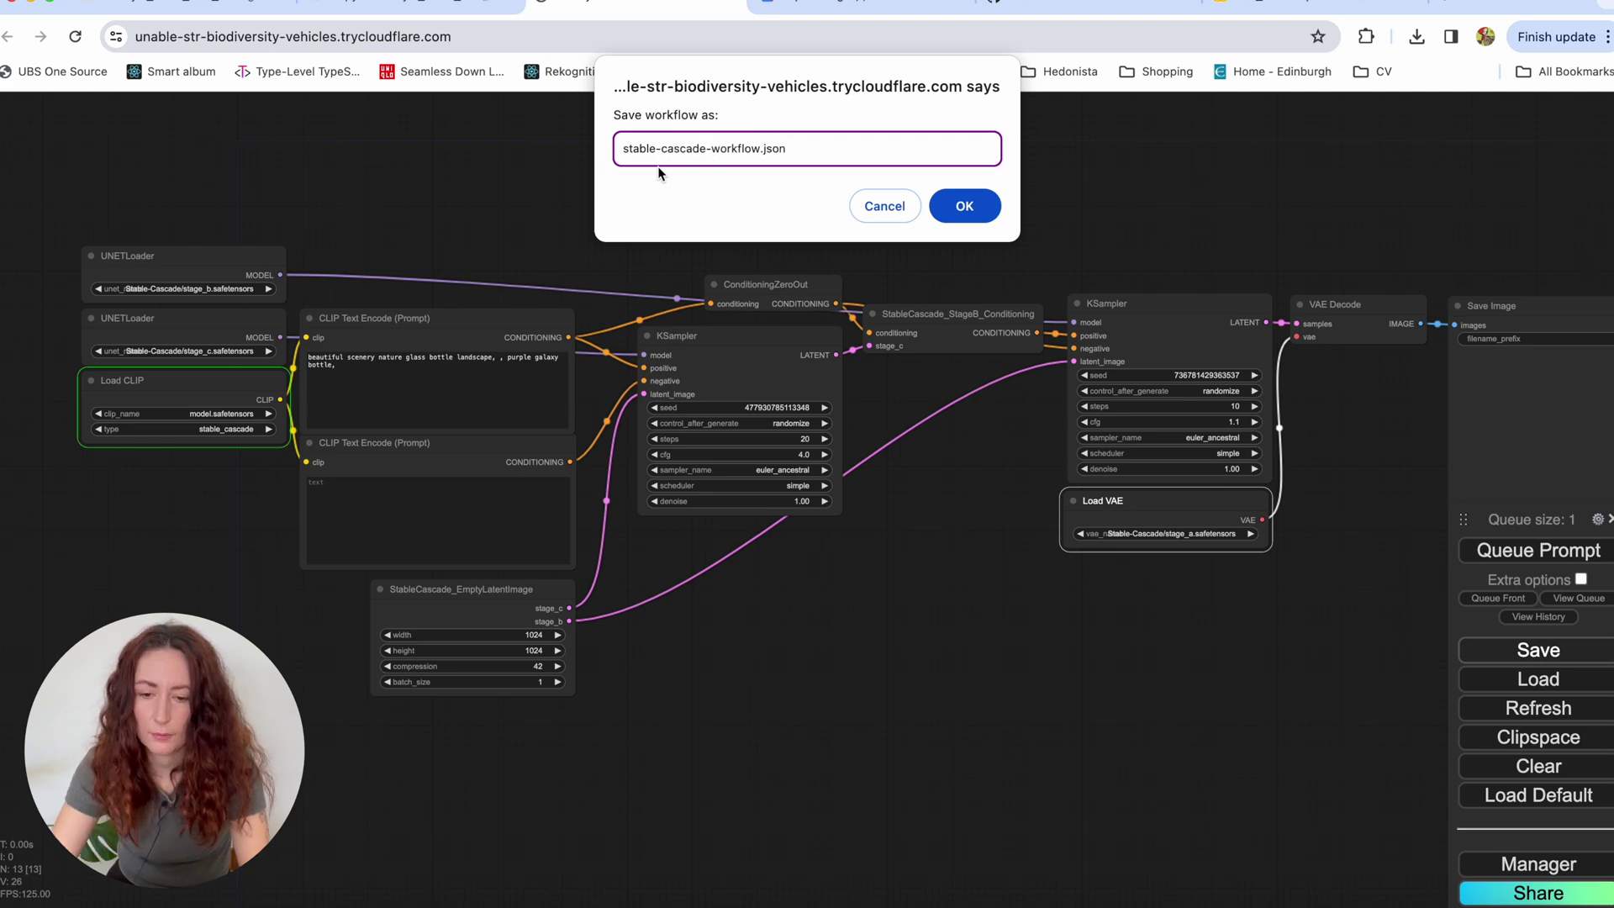
click(959, 206)
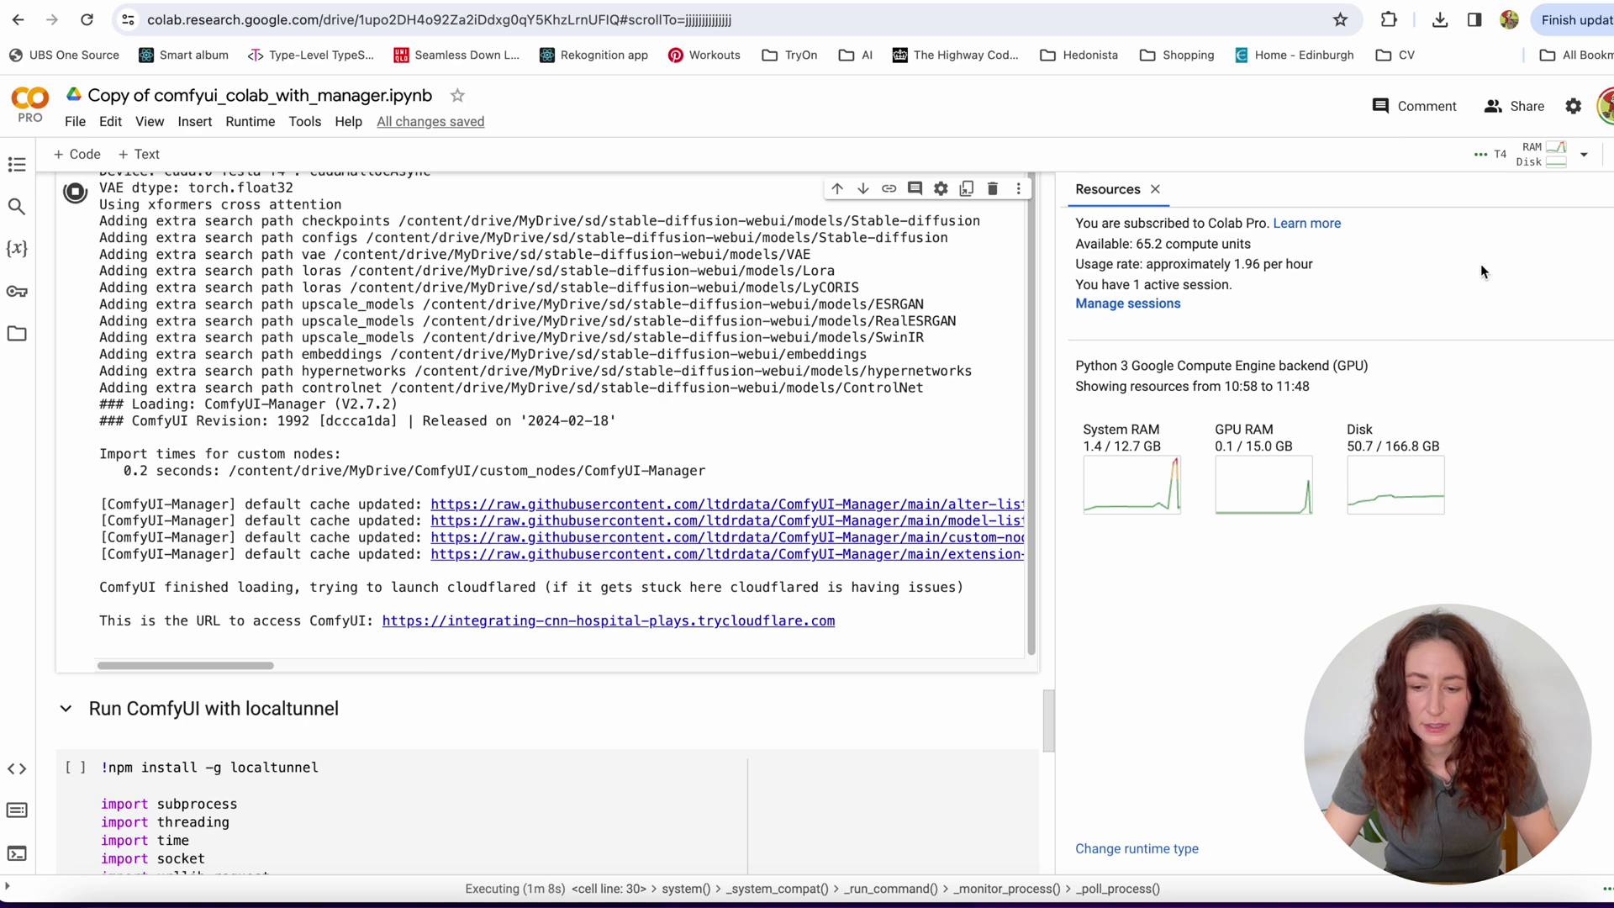
Step: Change the Colab runtime type to T4 GPU with High RAM, accepting the disconnect
mouse_move(1544, 164)
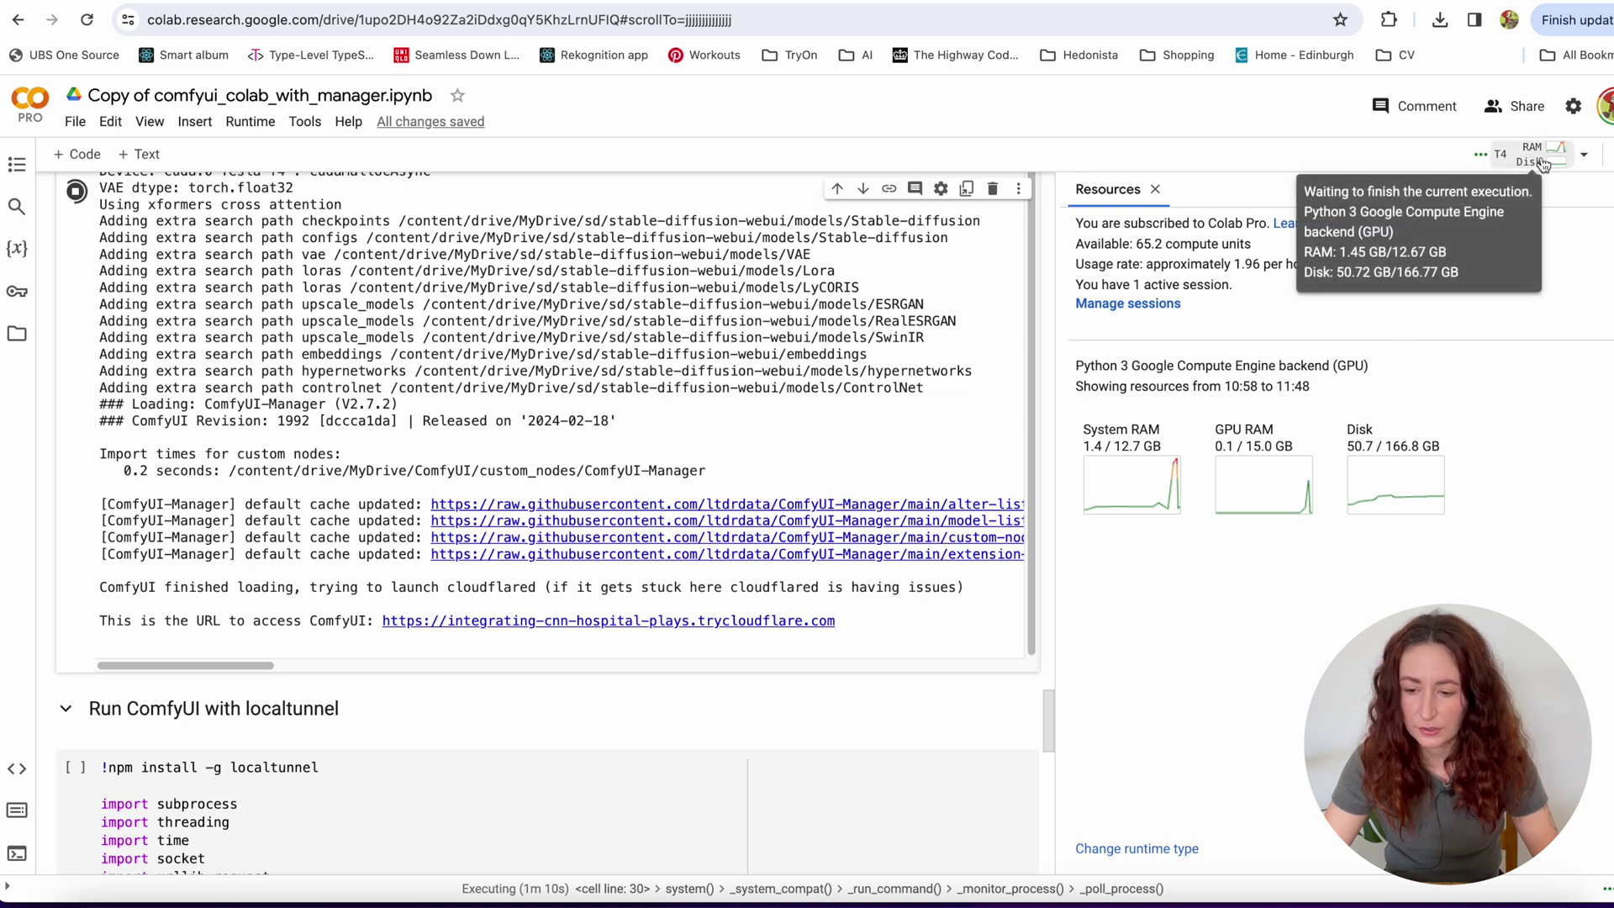
click(1544, 164)
click(1543, 164)
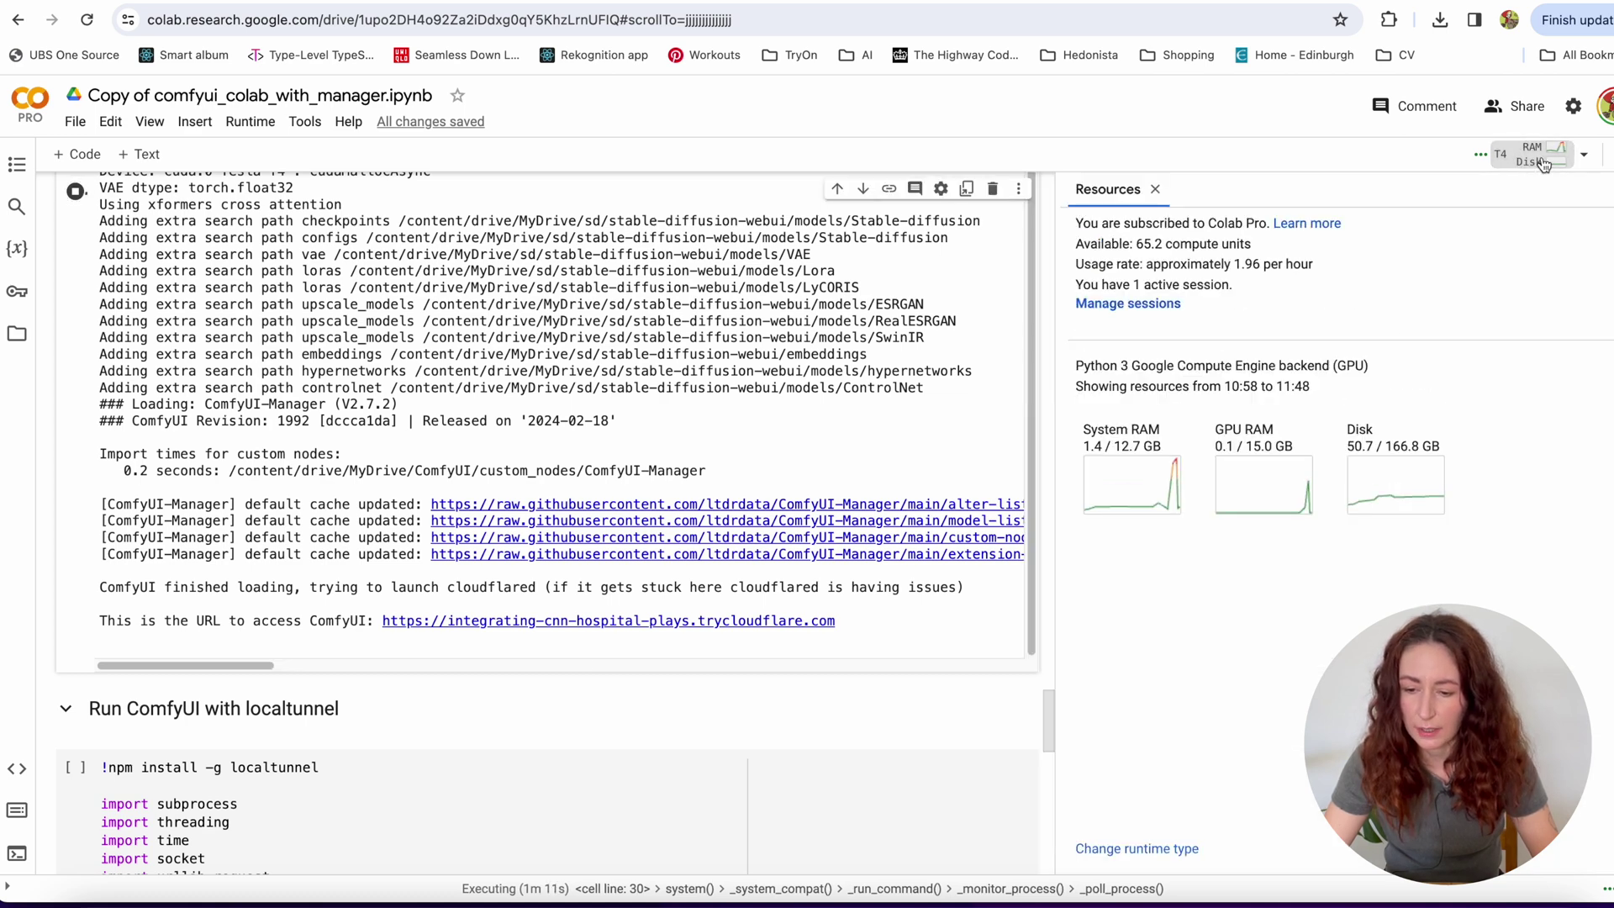
click(1584, 153)
click(1379, 213)
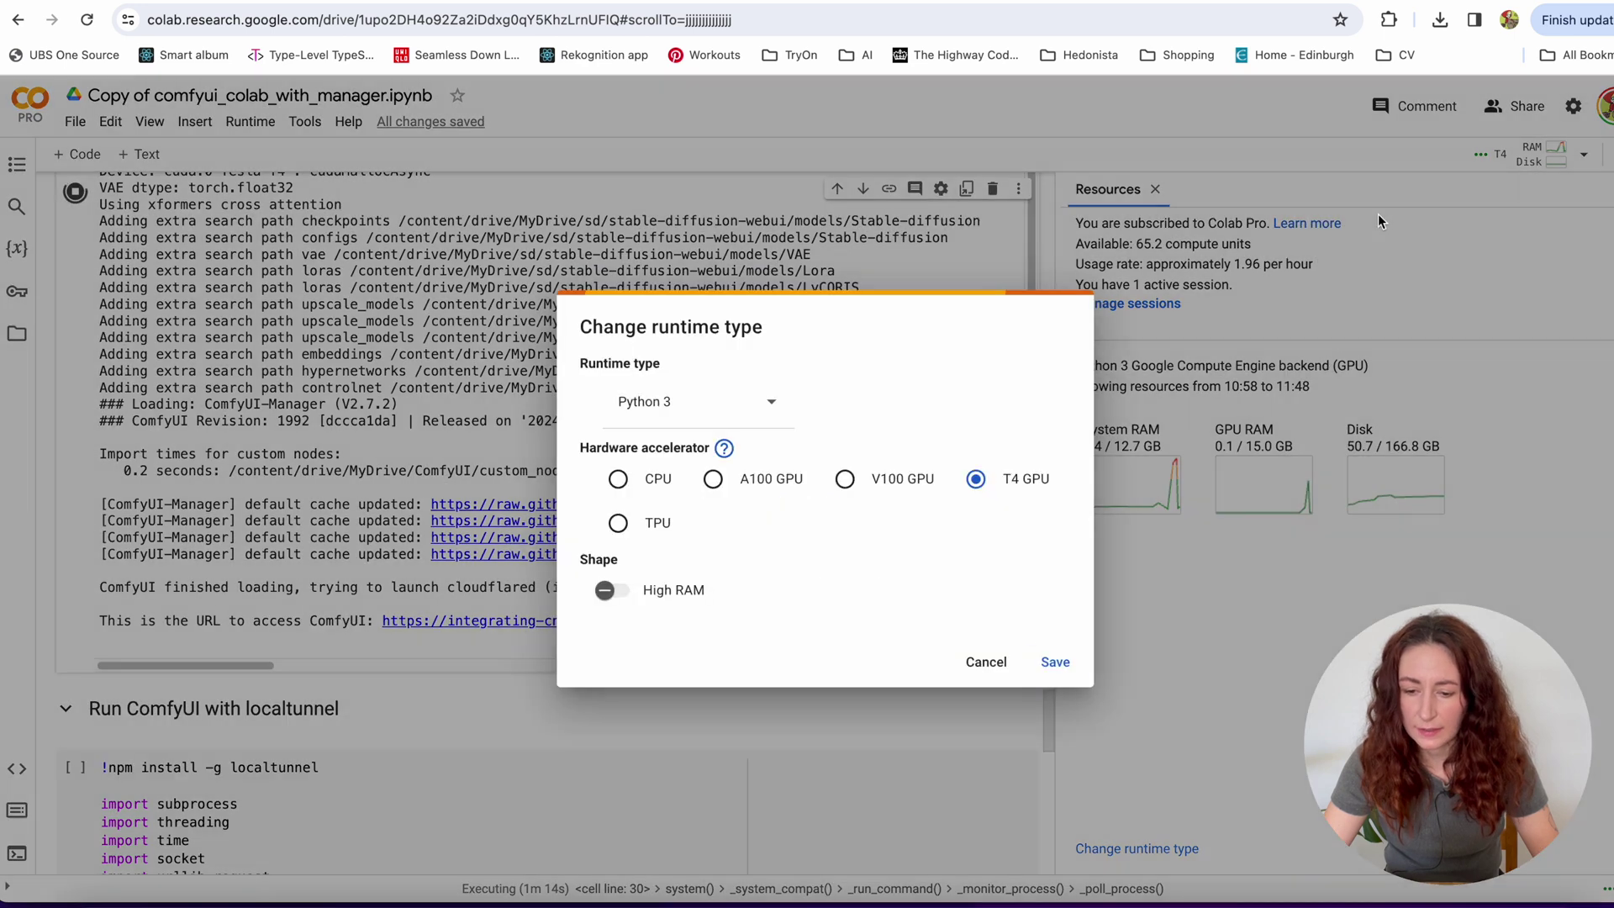
click(658, 588)
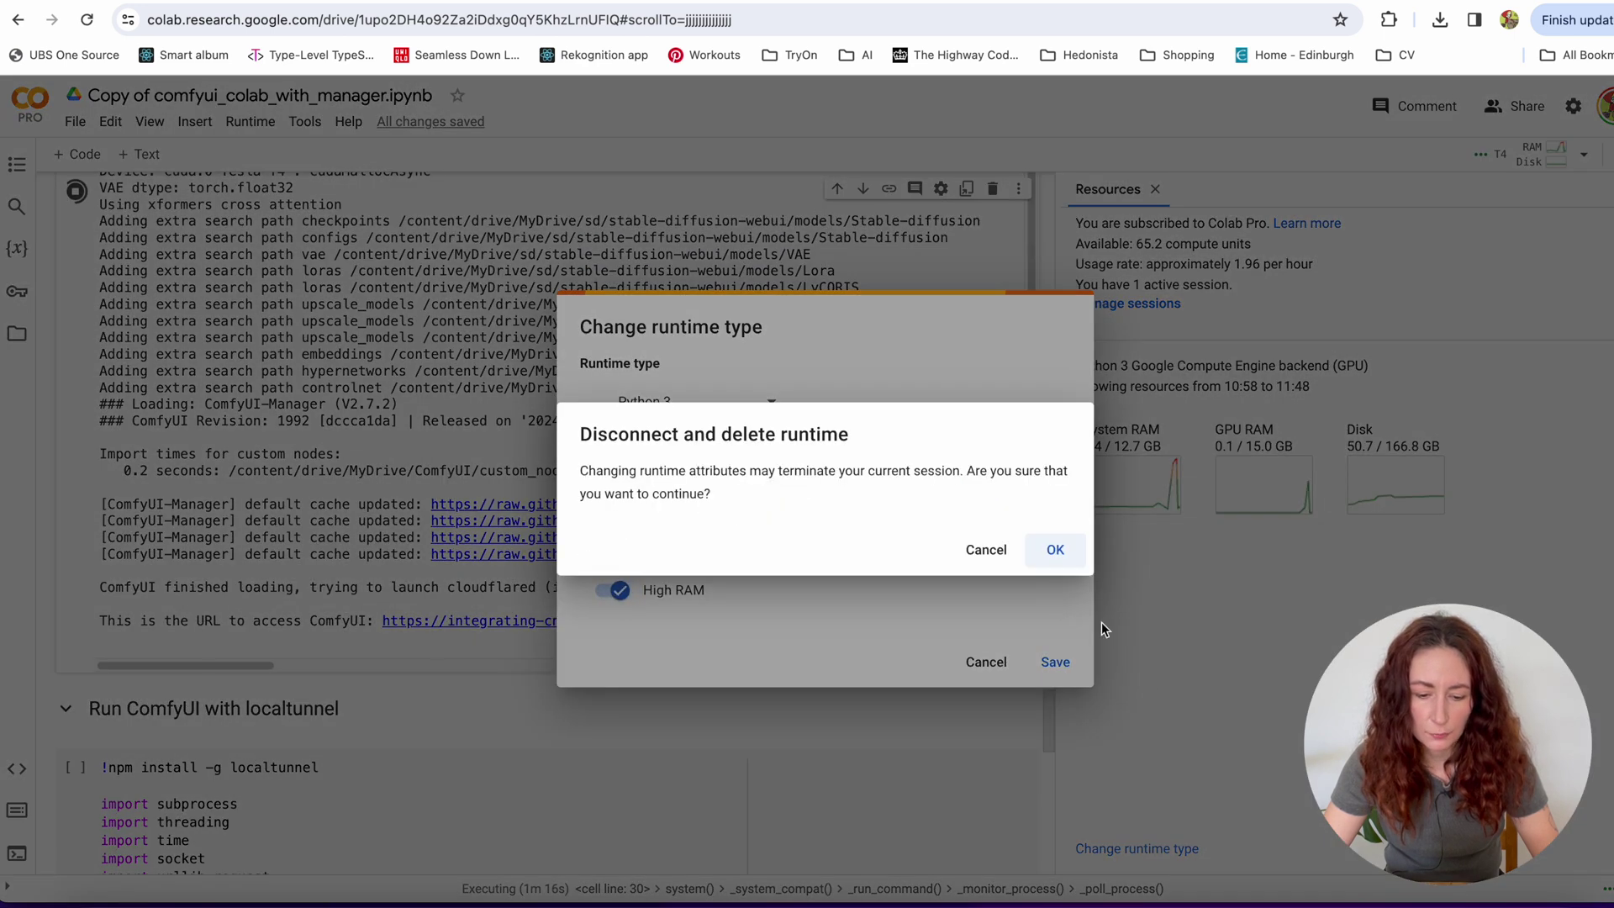
click(1051, 549)
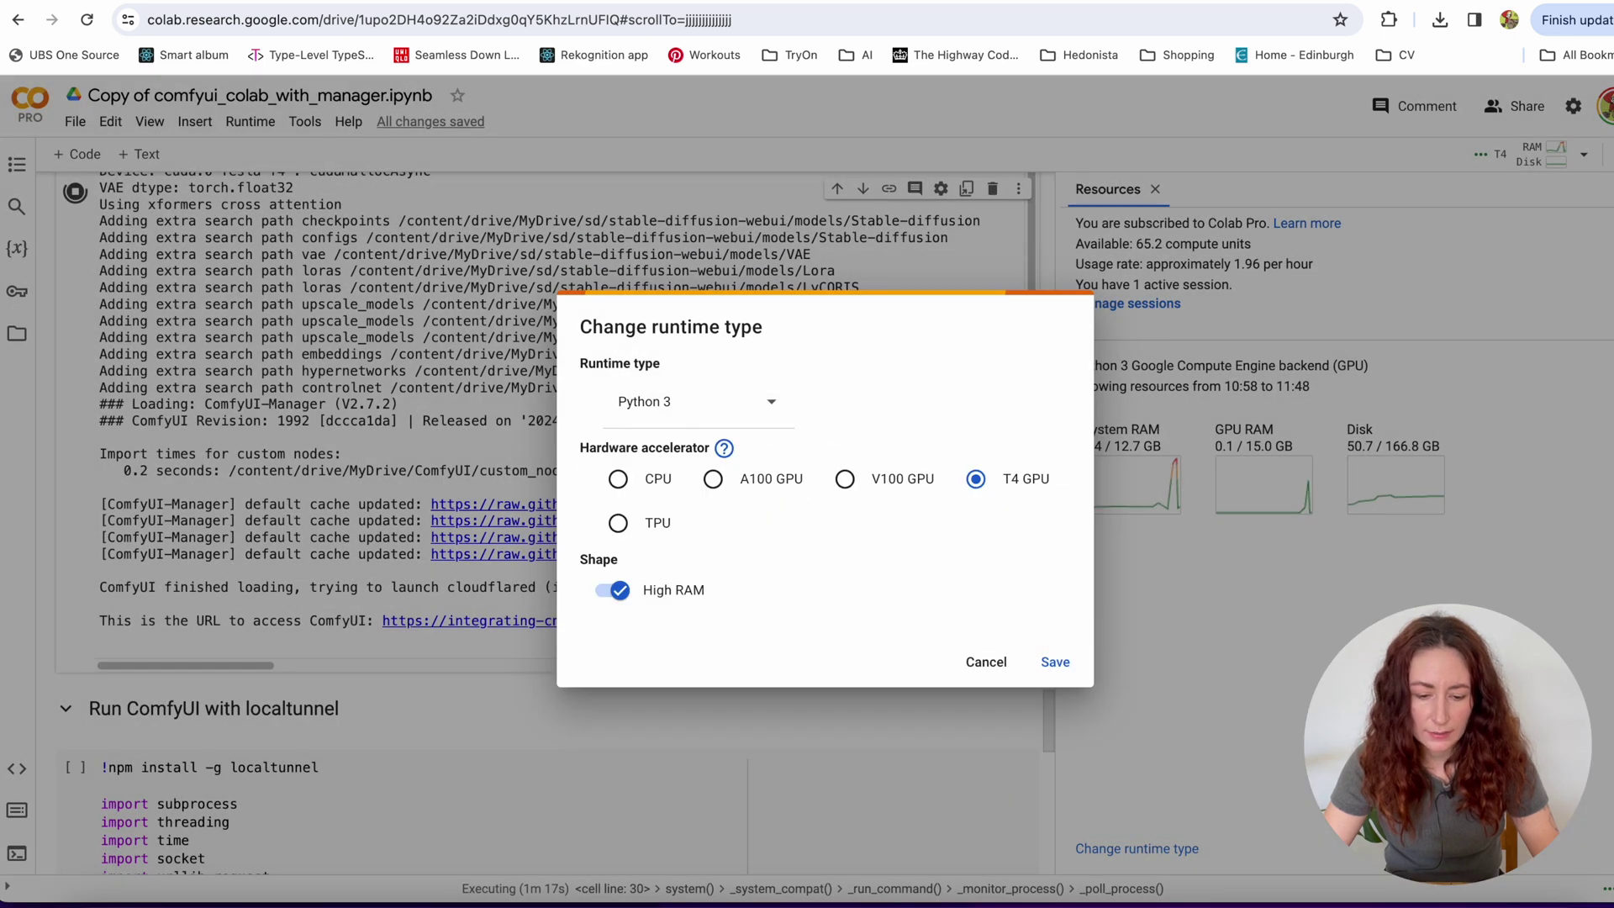
click(1055, 663)
Step: Run the Environment Setup cell and grant the notebook access to Google Drive
scroll(809, 308, up, 15)
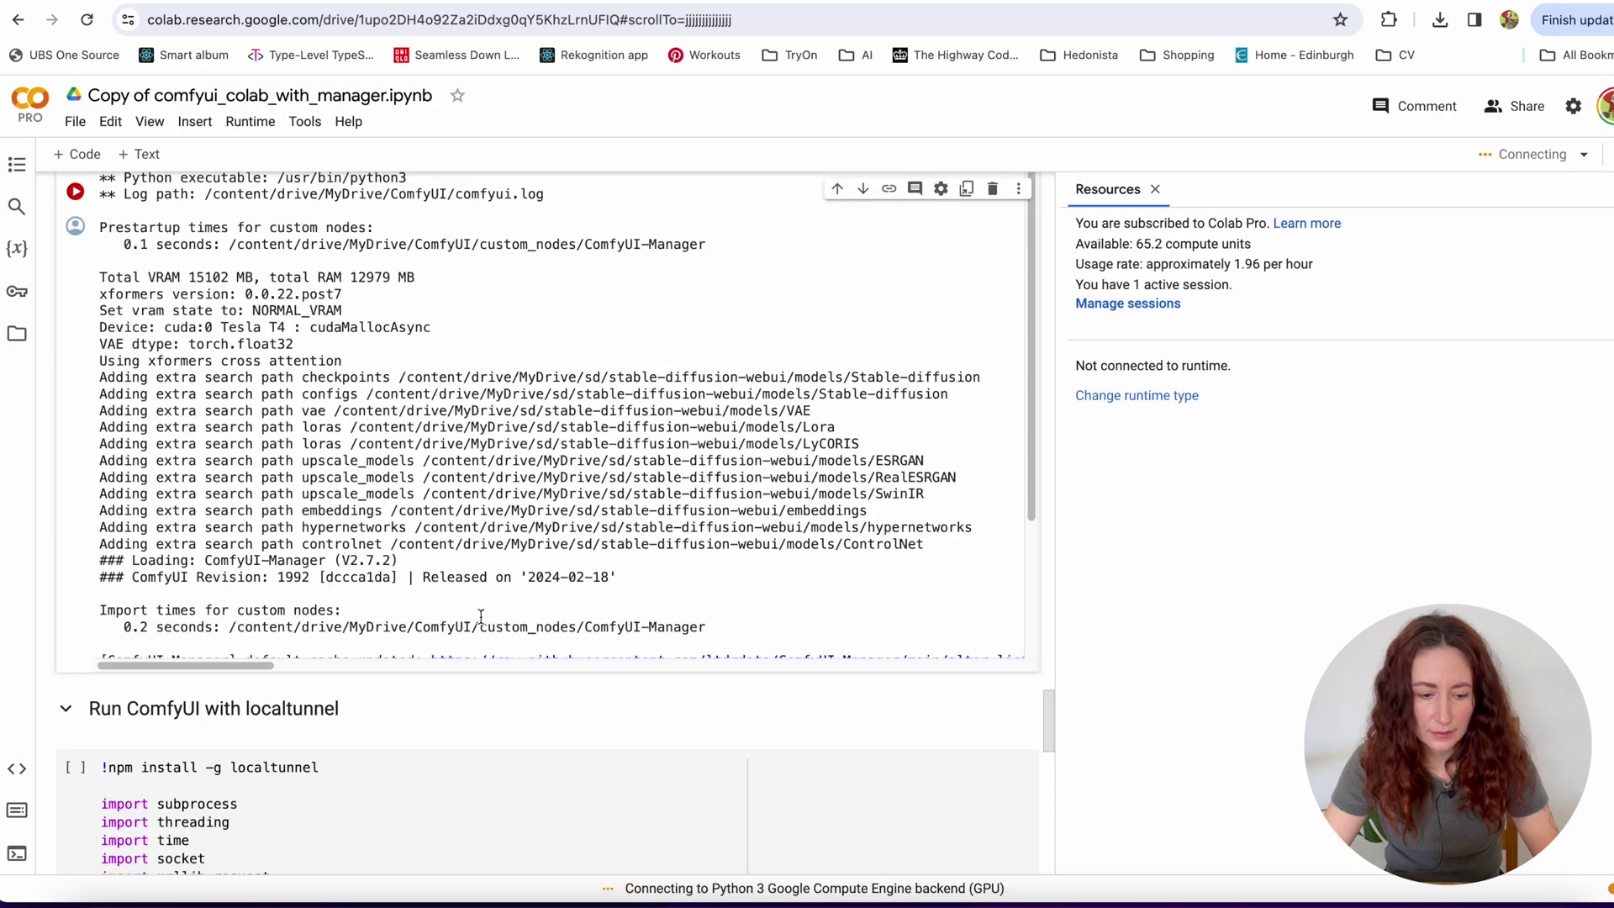
scroll(809, 308, up, 7)
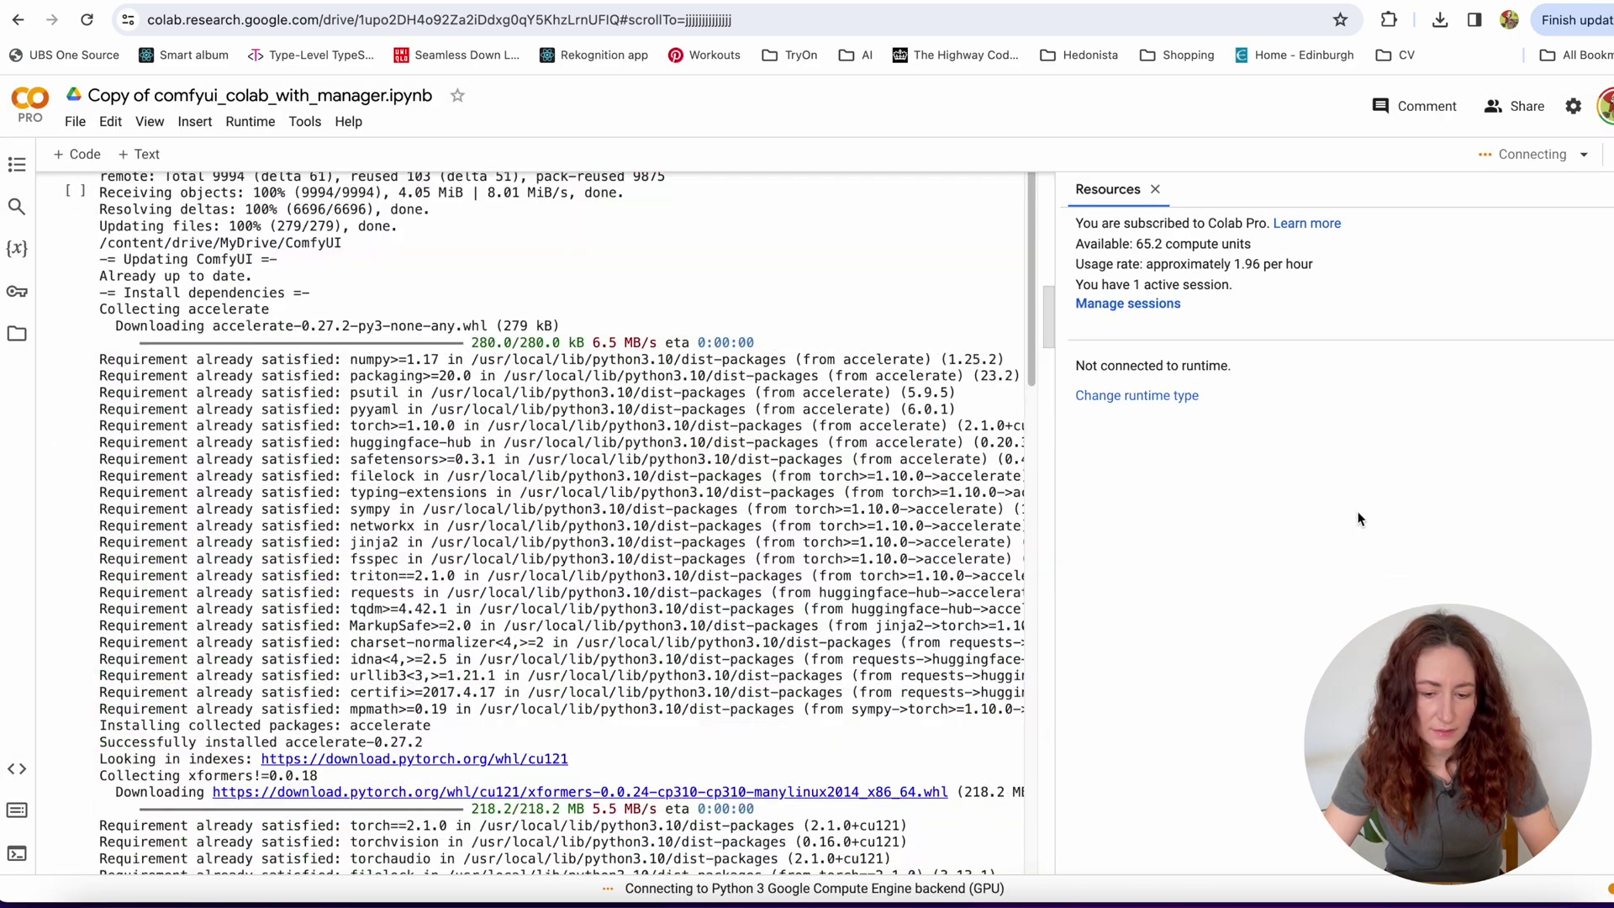
scroll(622, 521, up, 20)
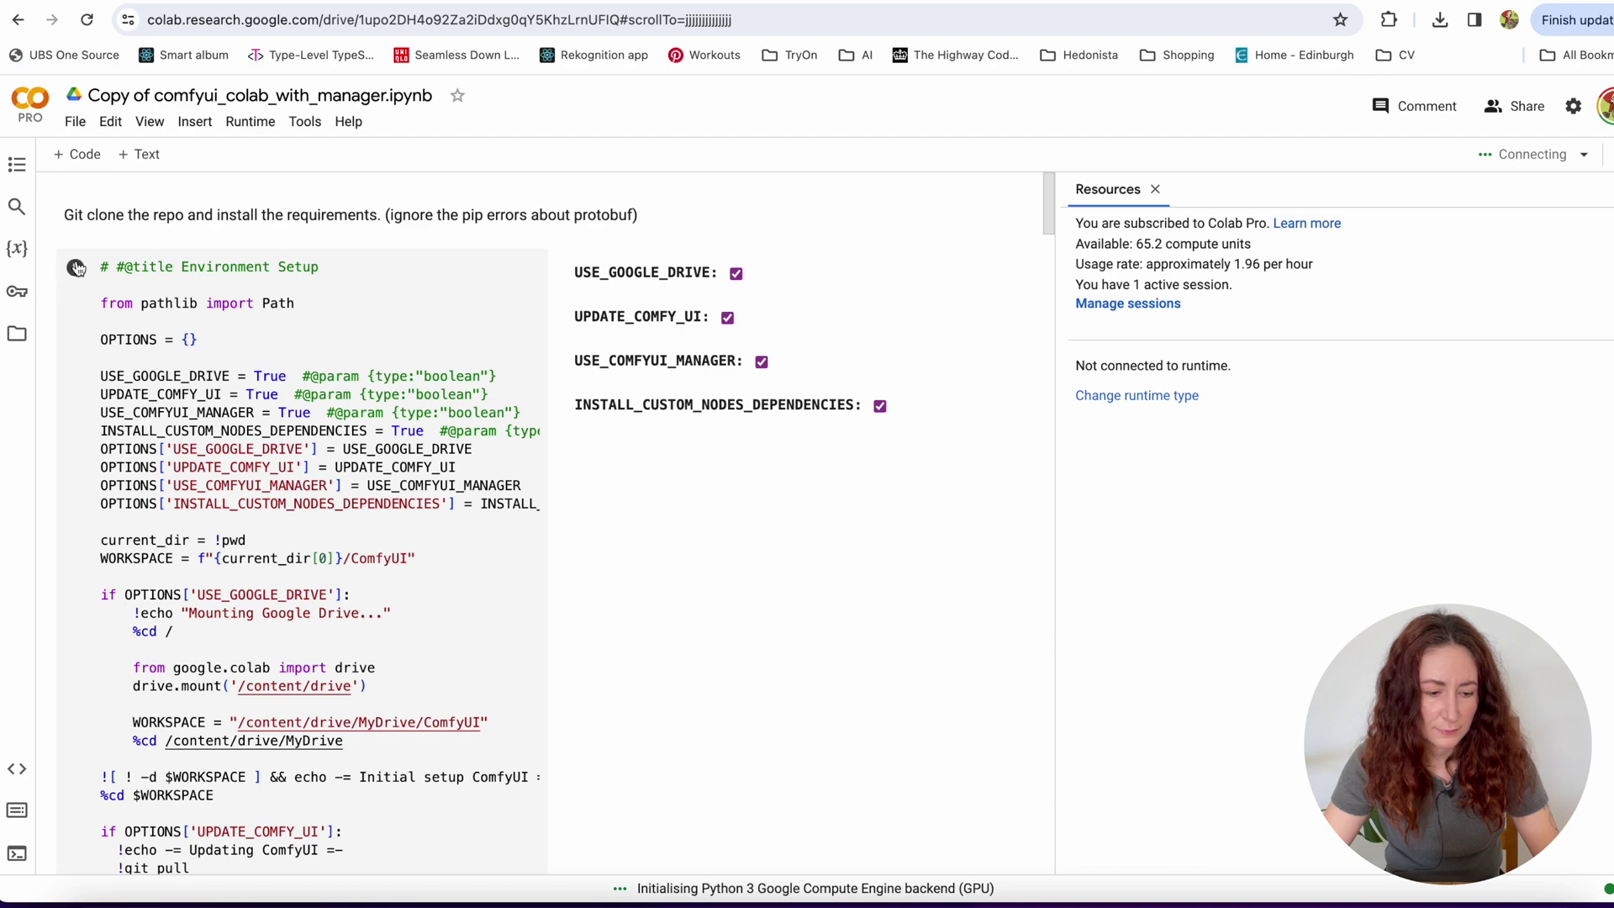
click(76, 268)
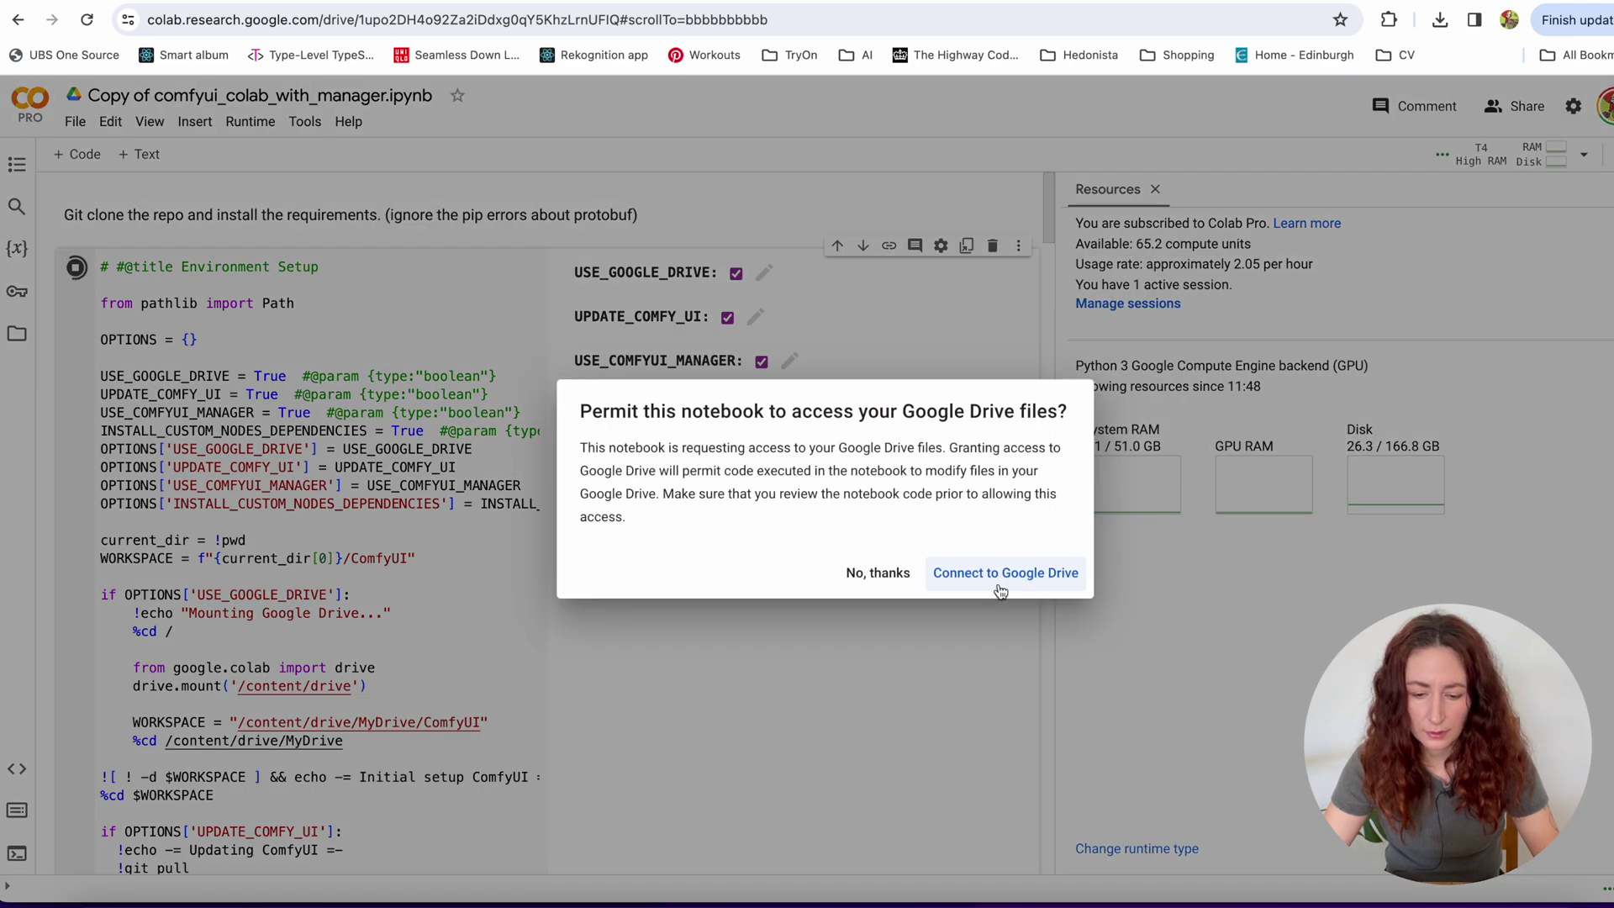
click(1001, 572)
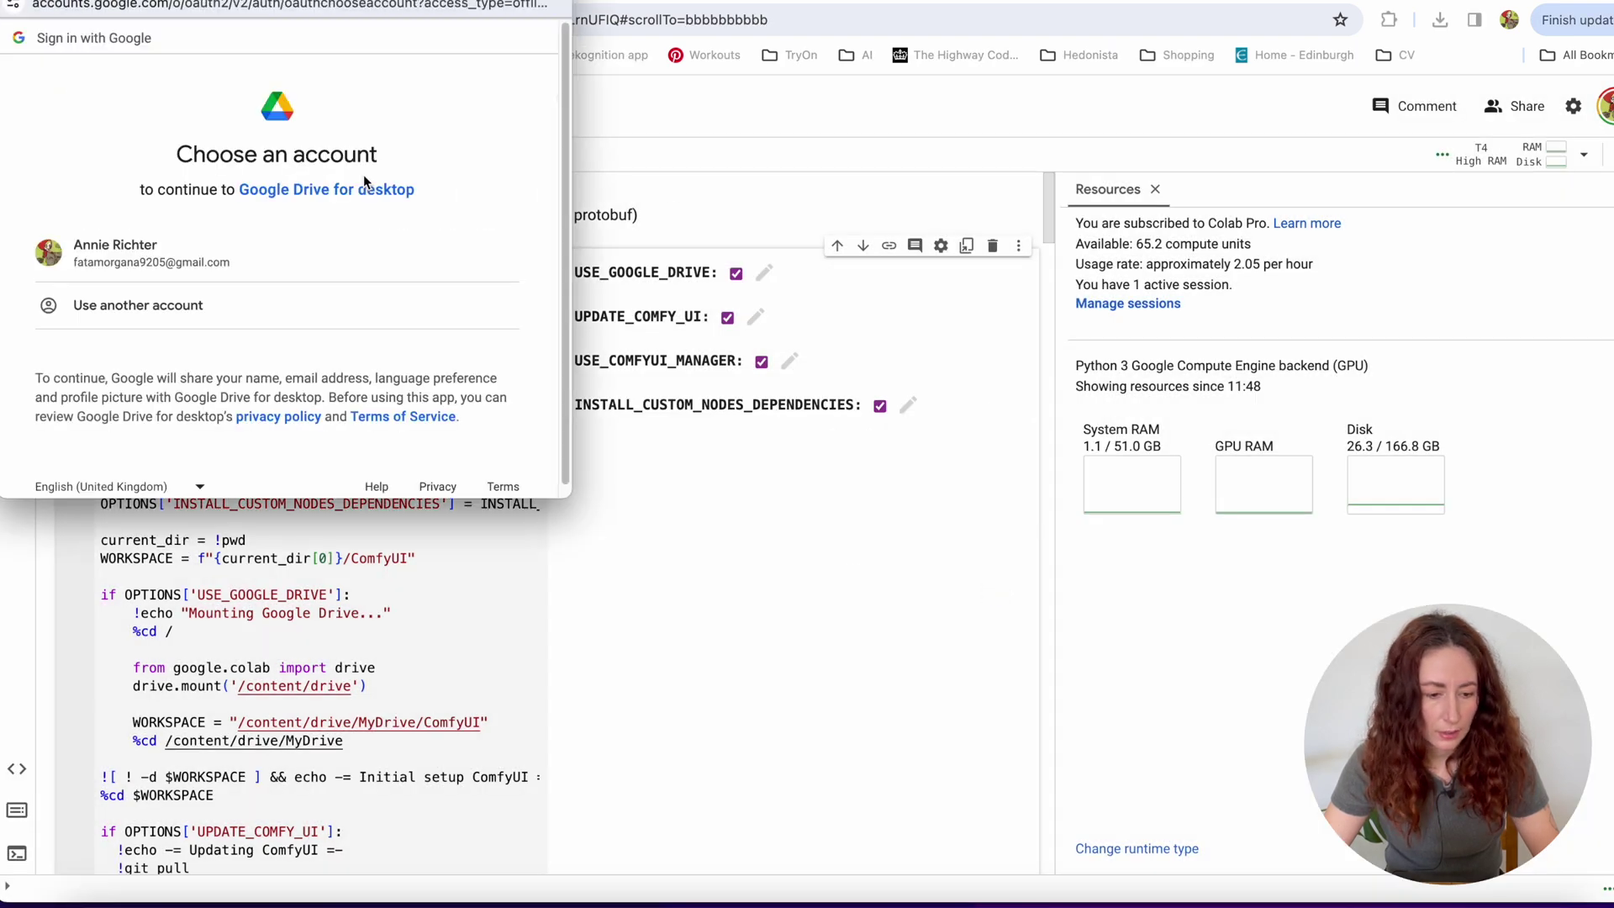
click(134, 252)
scroll(893, 505, down, 10)
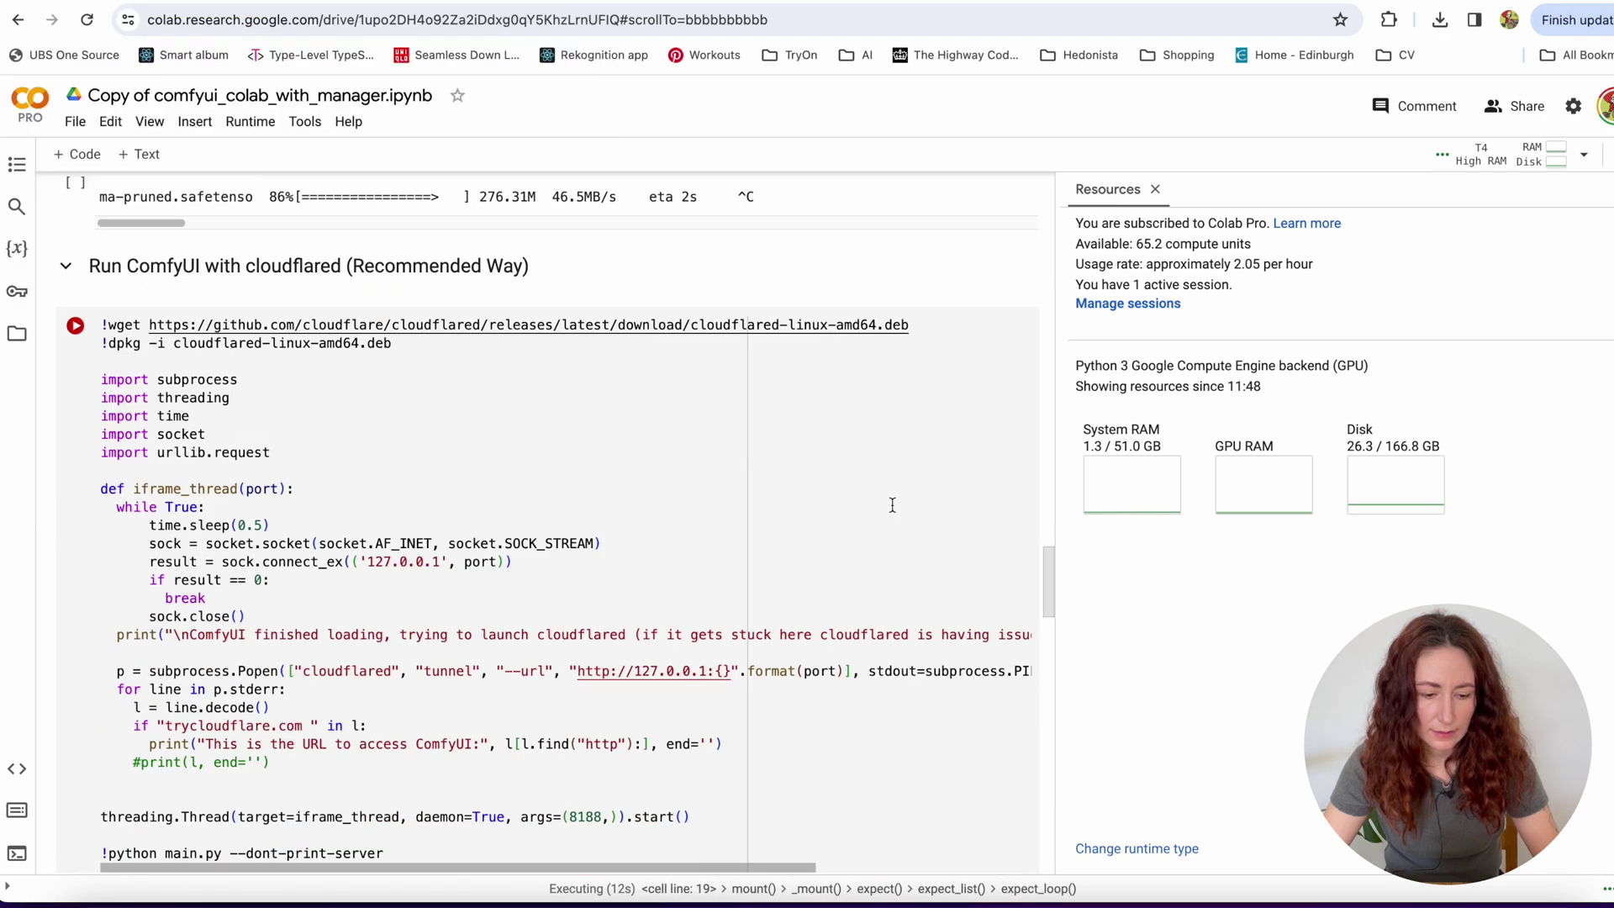
Step: Run the 'Run ComfyUI with cloudflared' cell and wait for the new trycloudflare URL
click(893, 504)
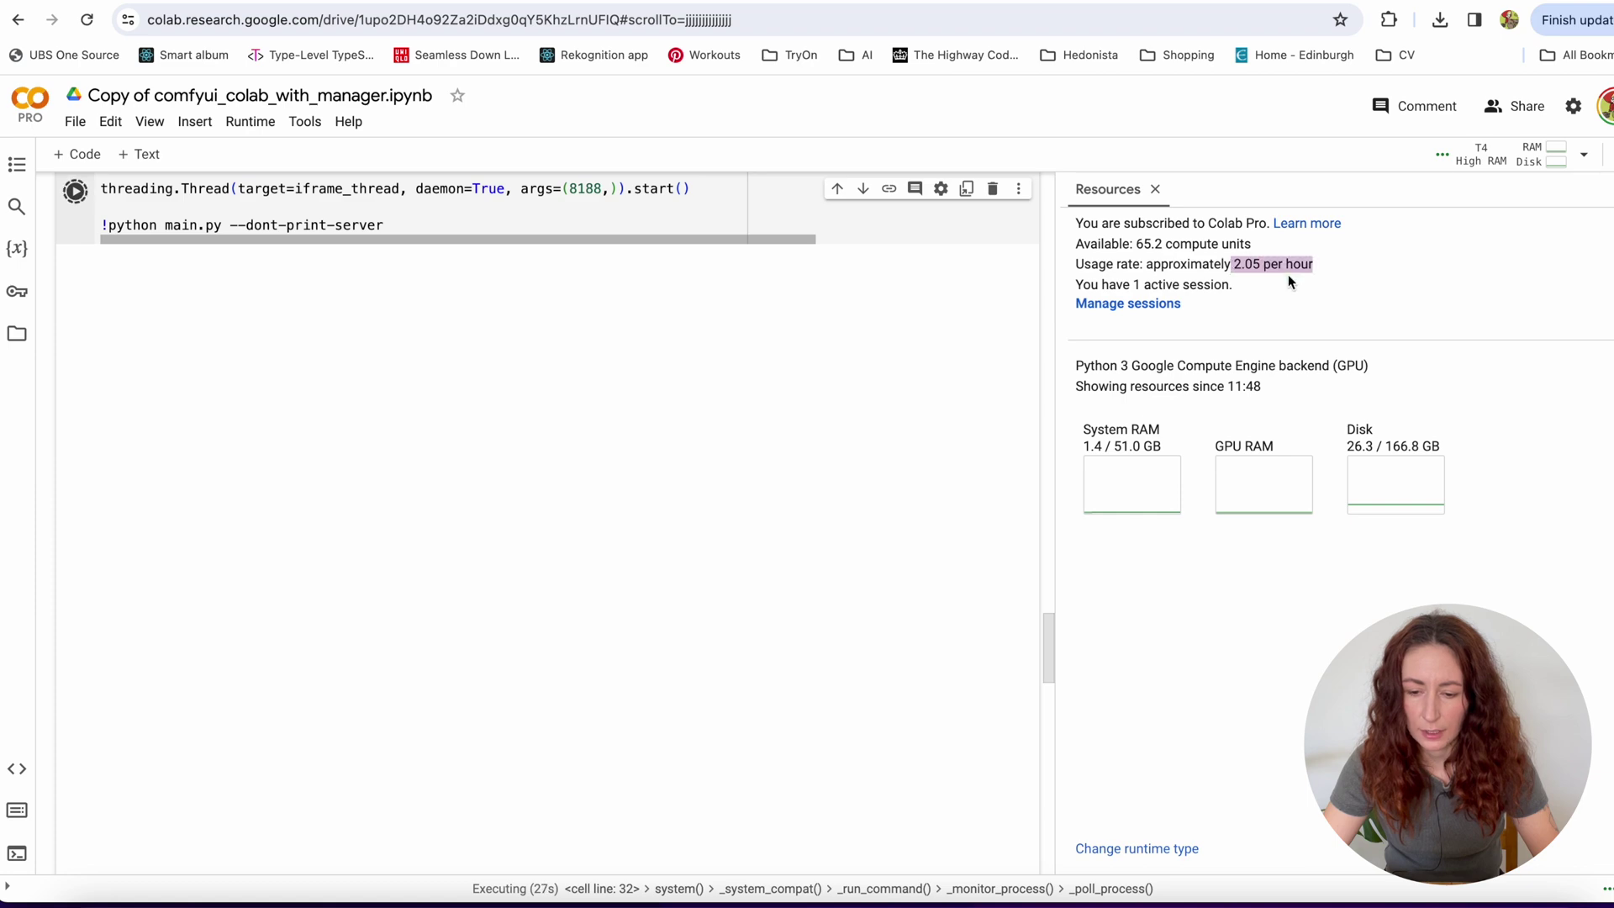
scroll(451, 522, up, 3)
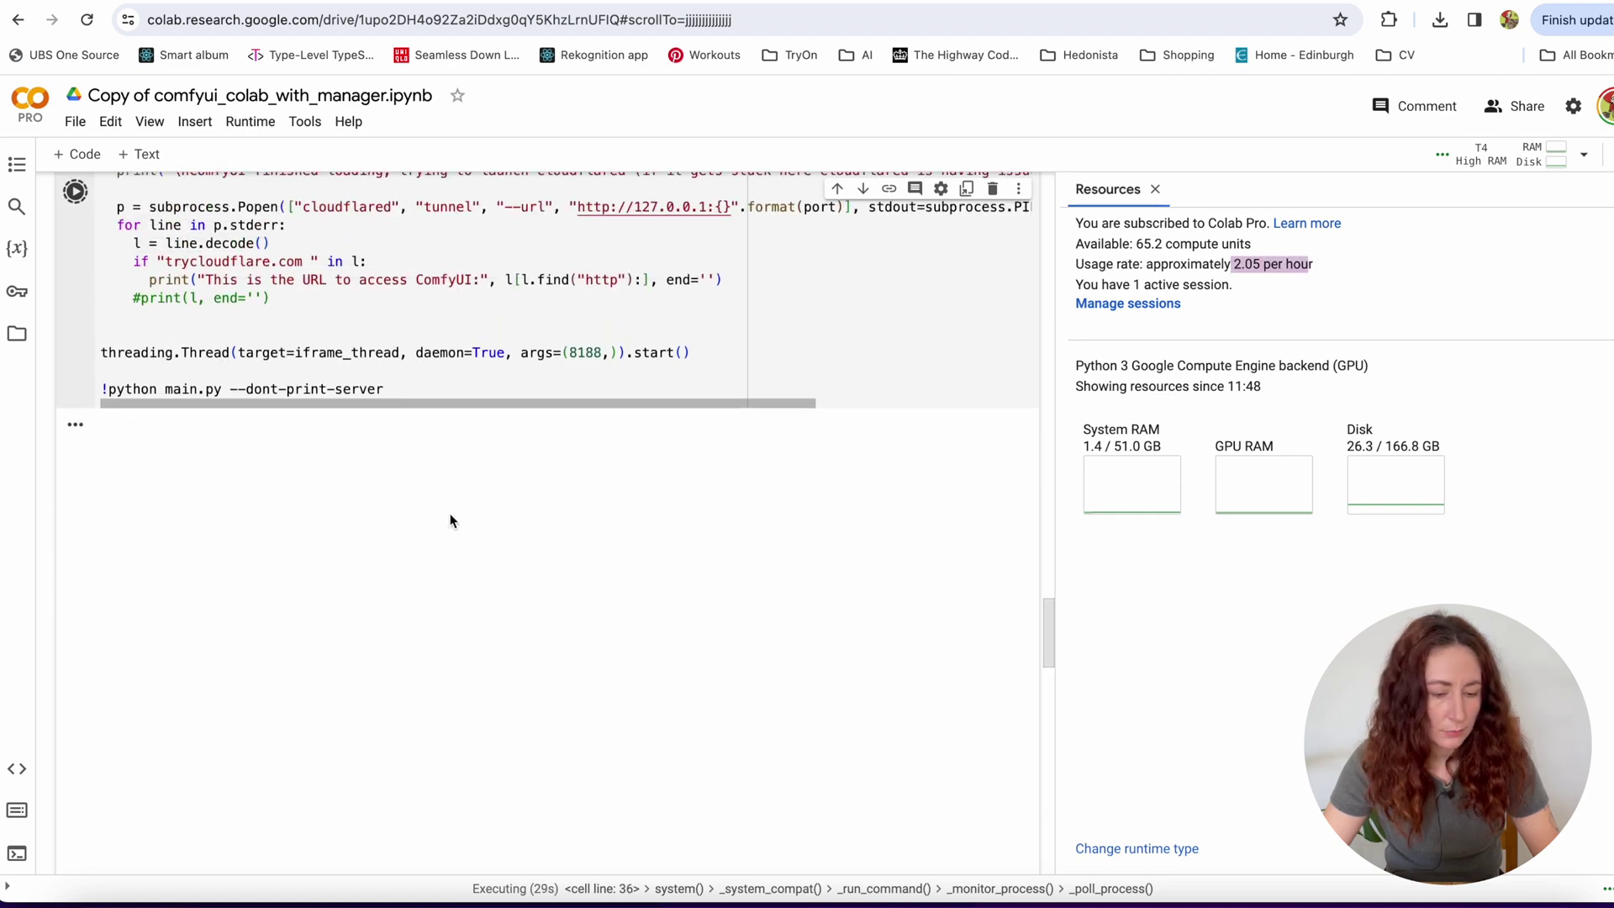
scroll(442, 505, up, 5)
scroll(434, 521, down, 4)
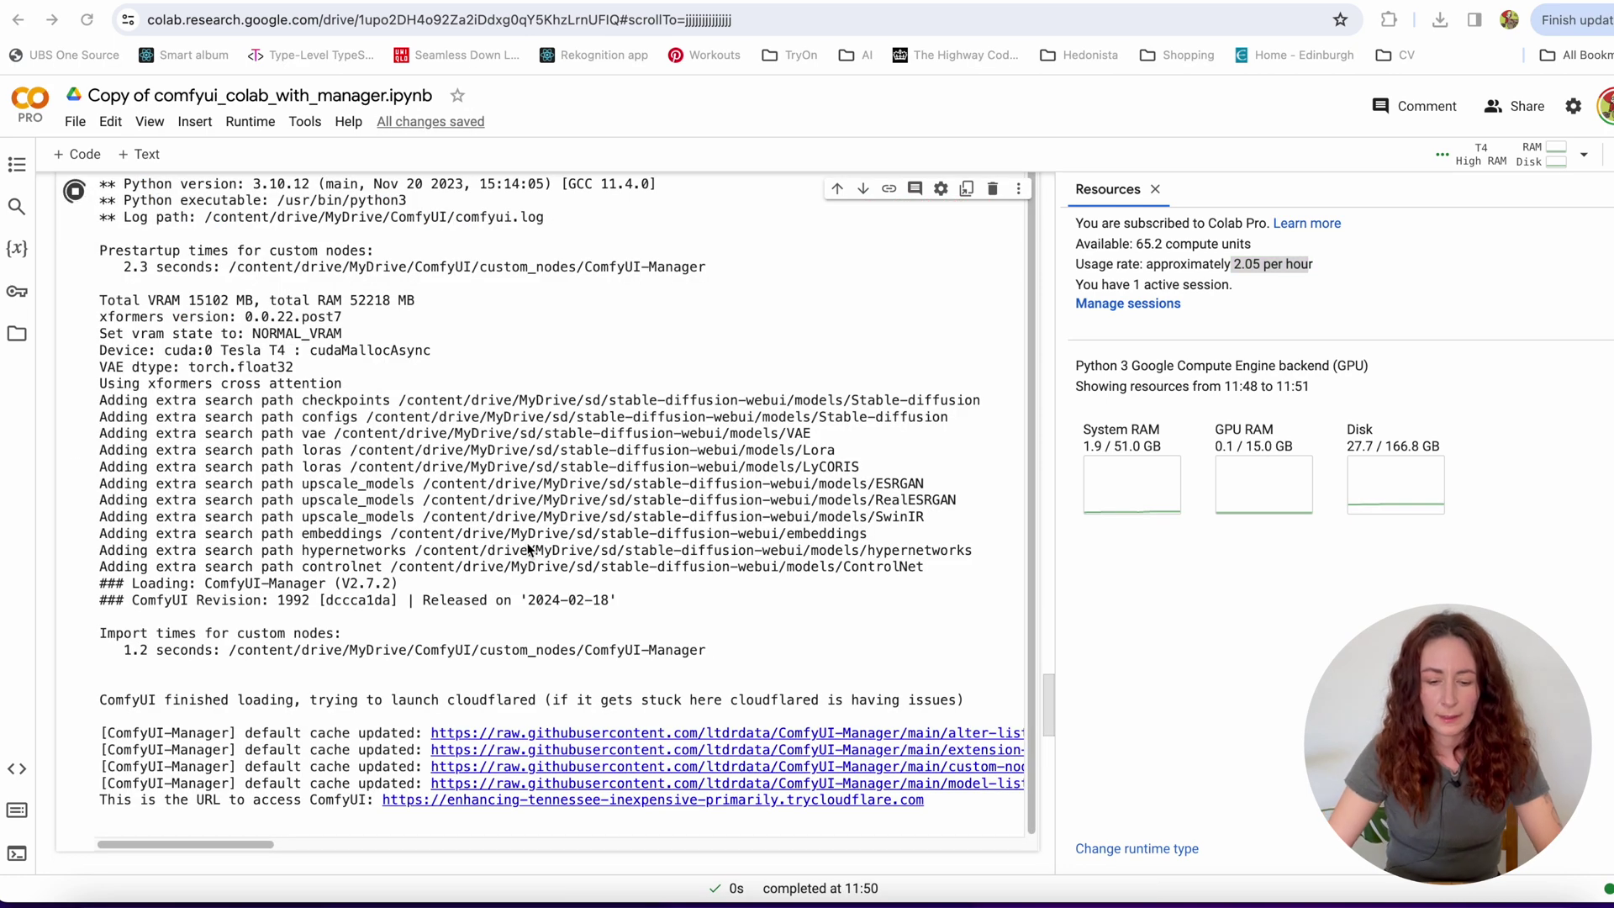
Step: Open the trycloudflare link, load the Stable Cascade workflow, and generate the galaxy bottle image
click(684, 800)
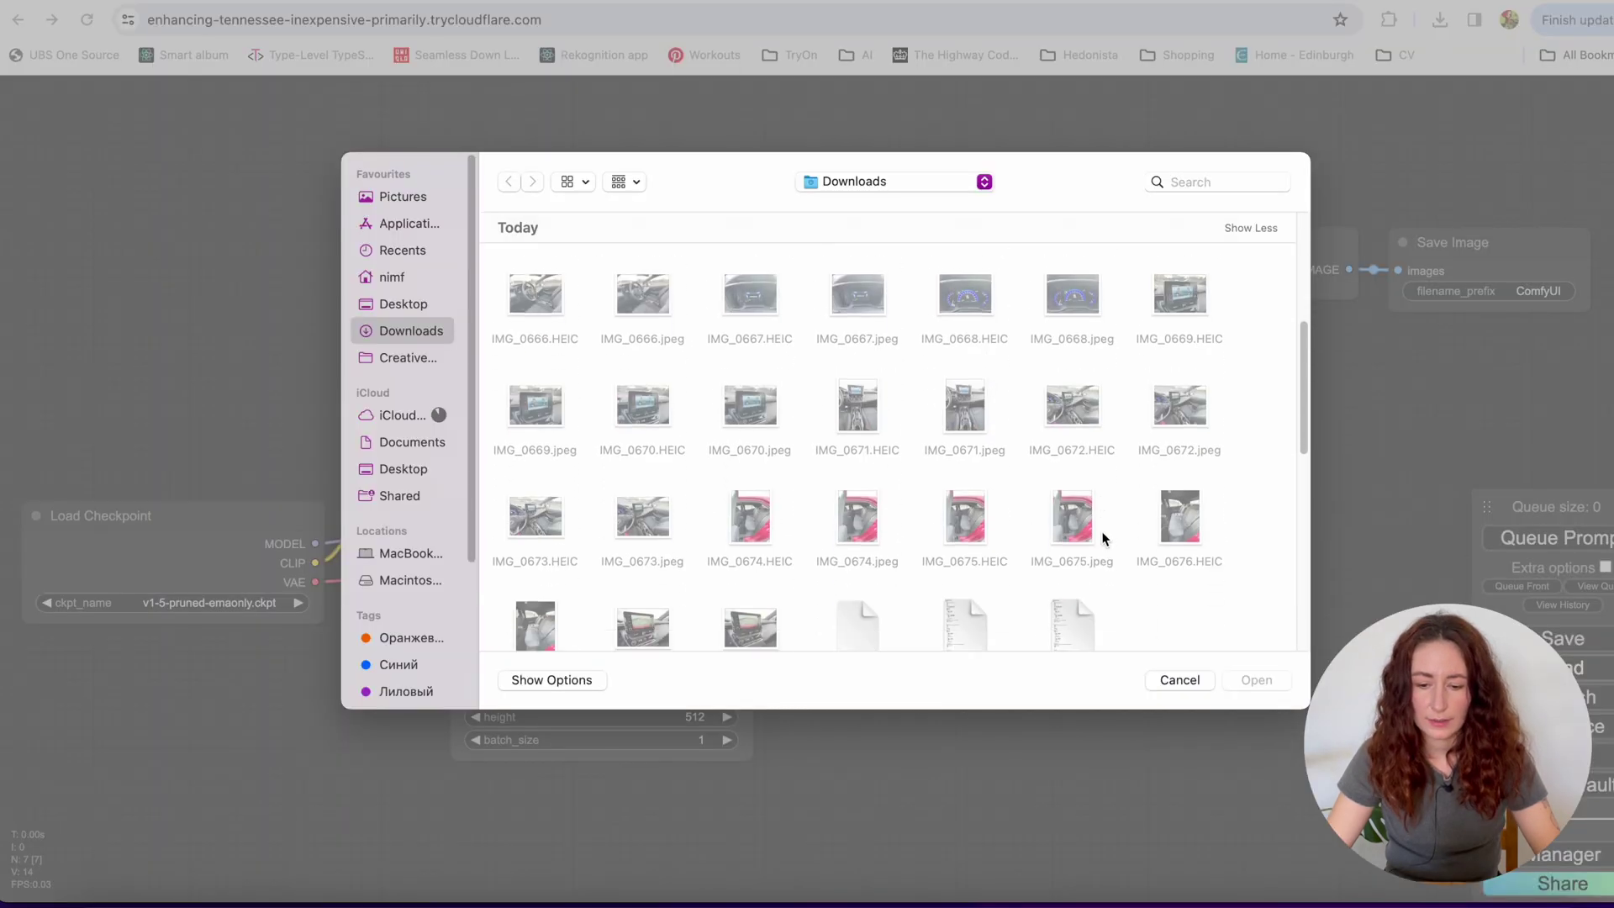
double_click(1083, 515)
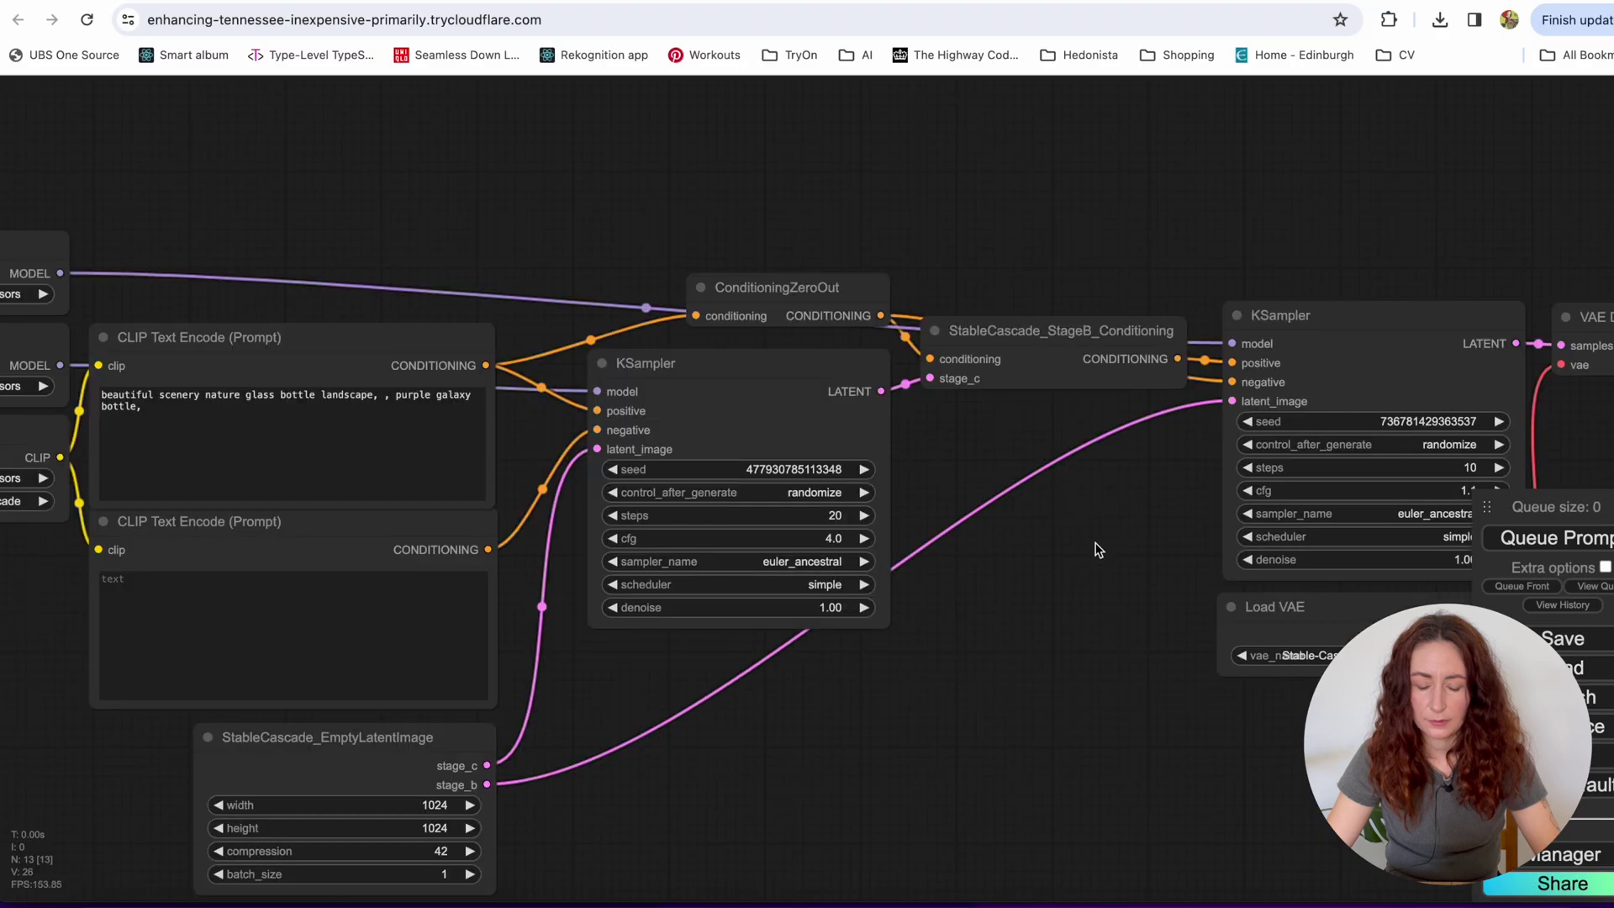
scroll(1074, 598, down, 4)
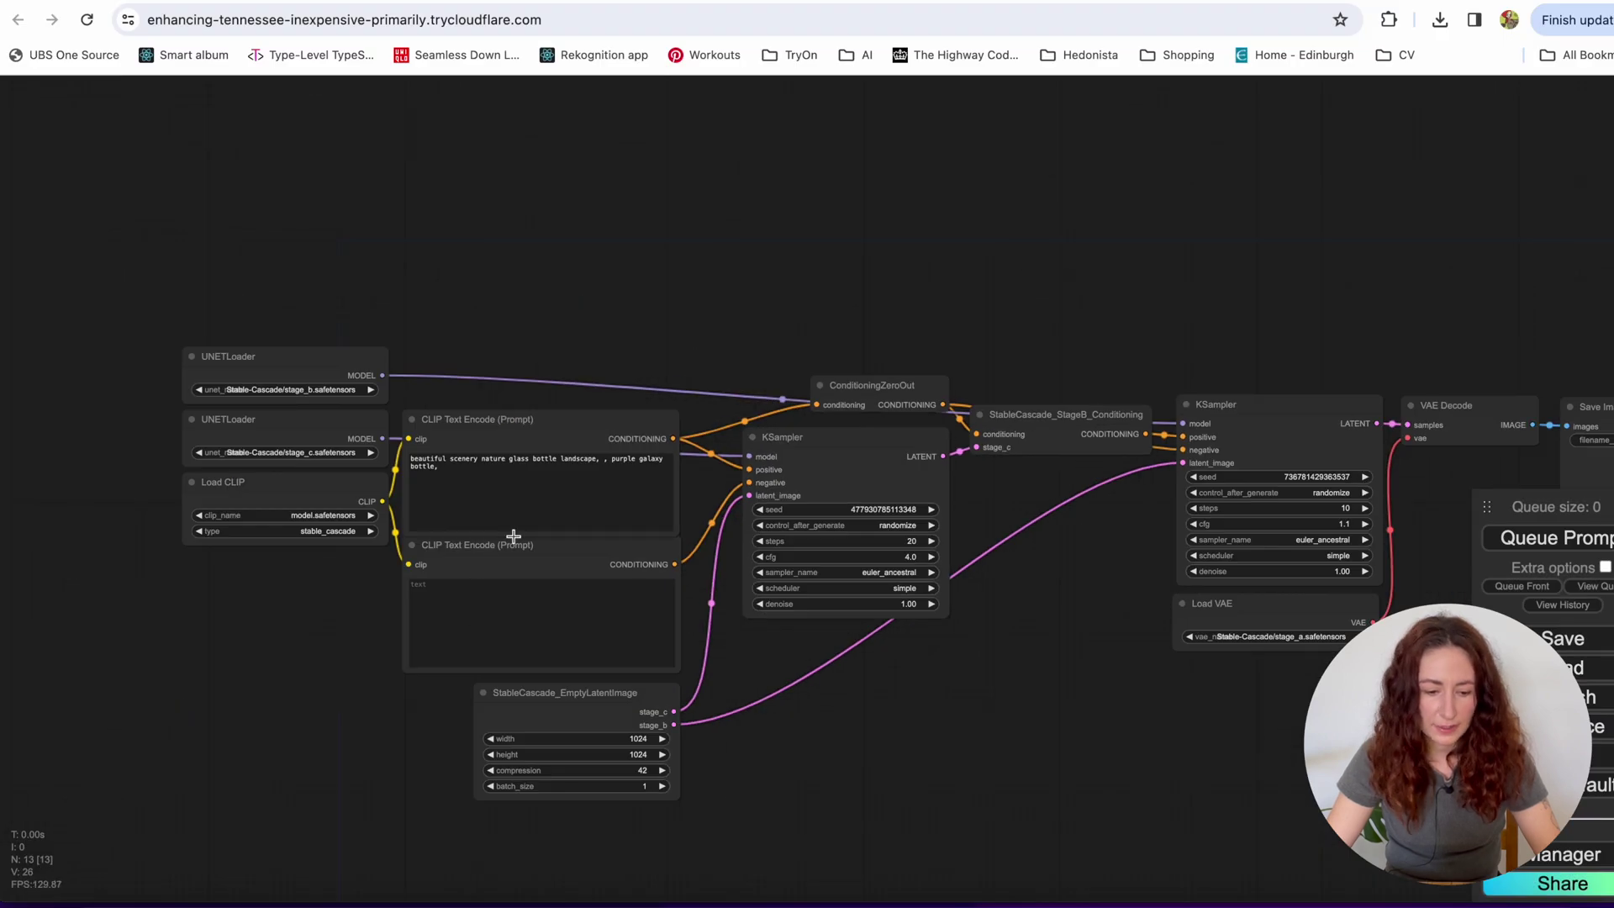
click(1554, 538)
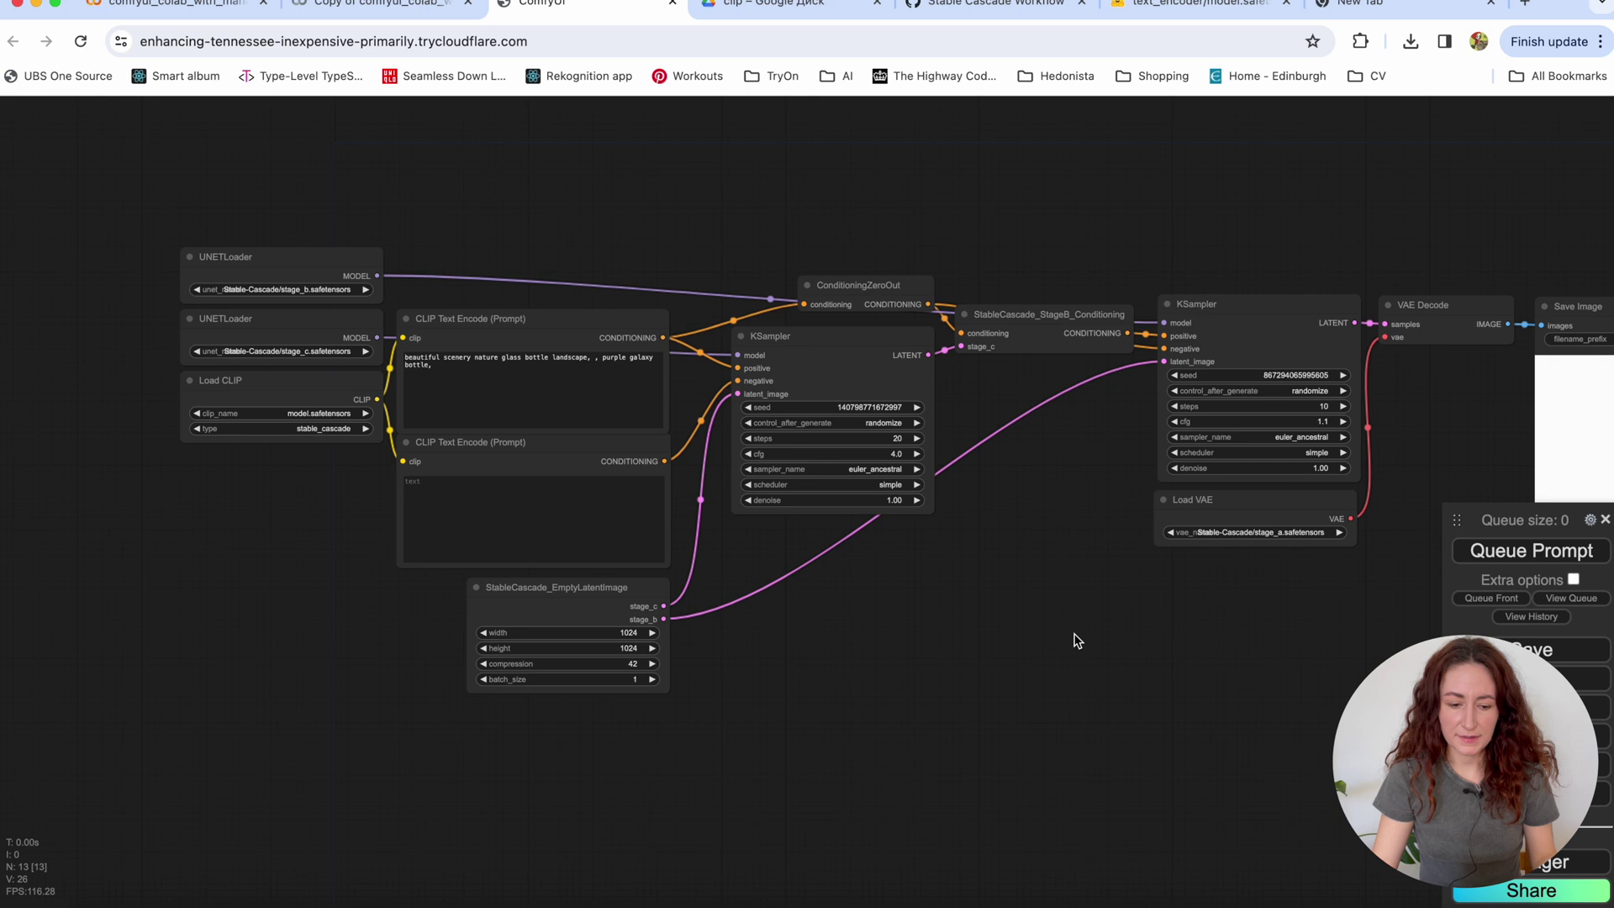
drag(1097, 626, 357, 529)
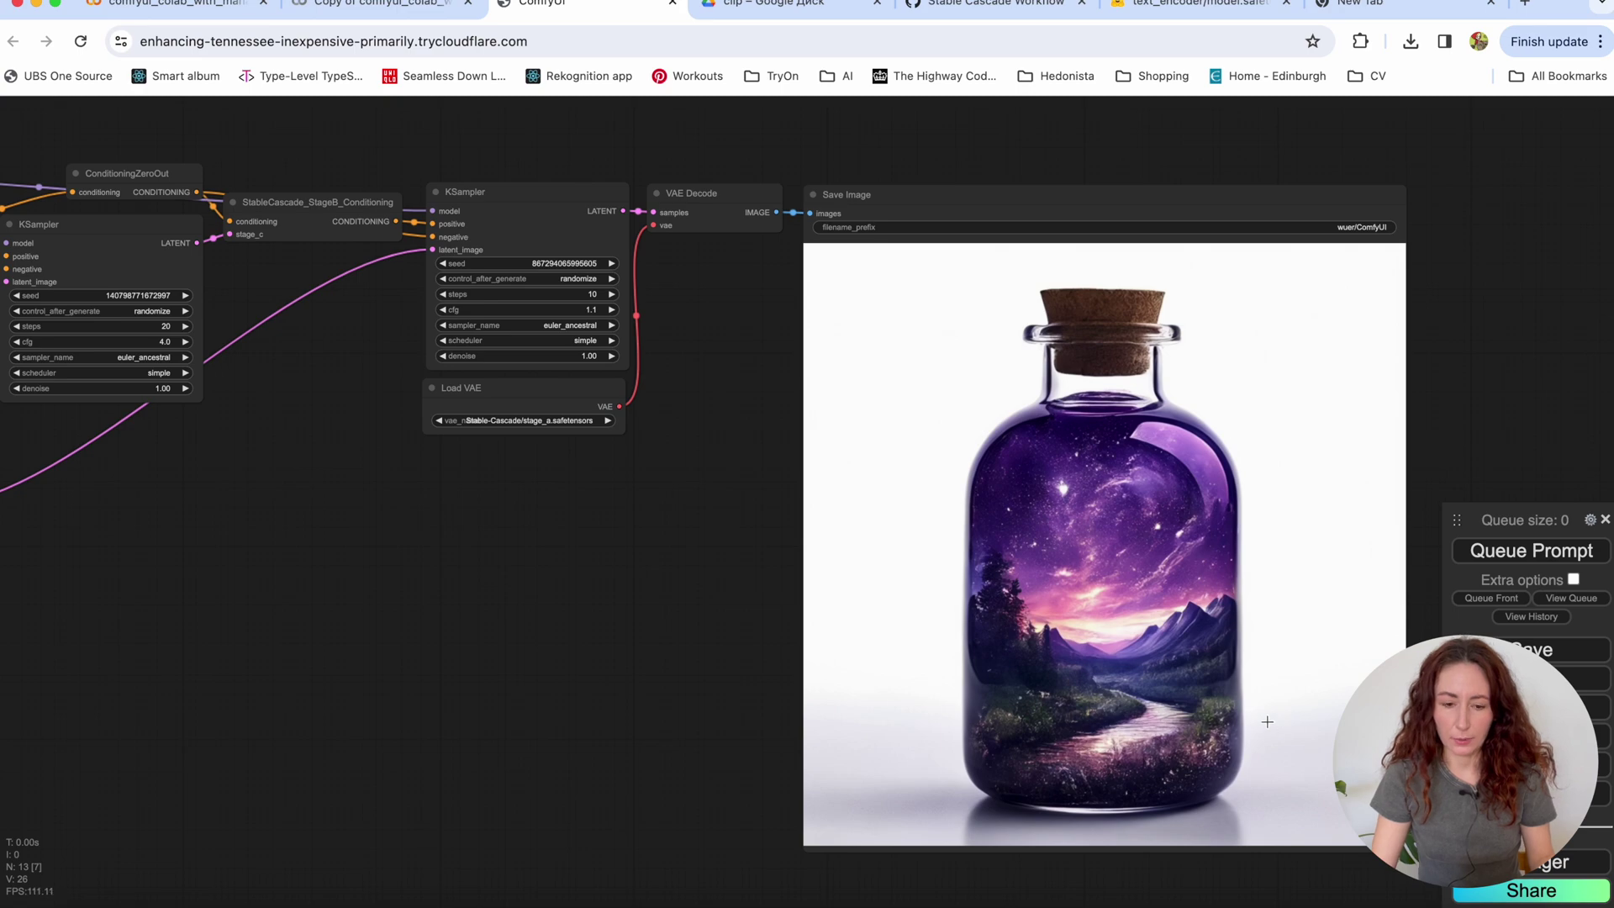
click(383, 5)
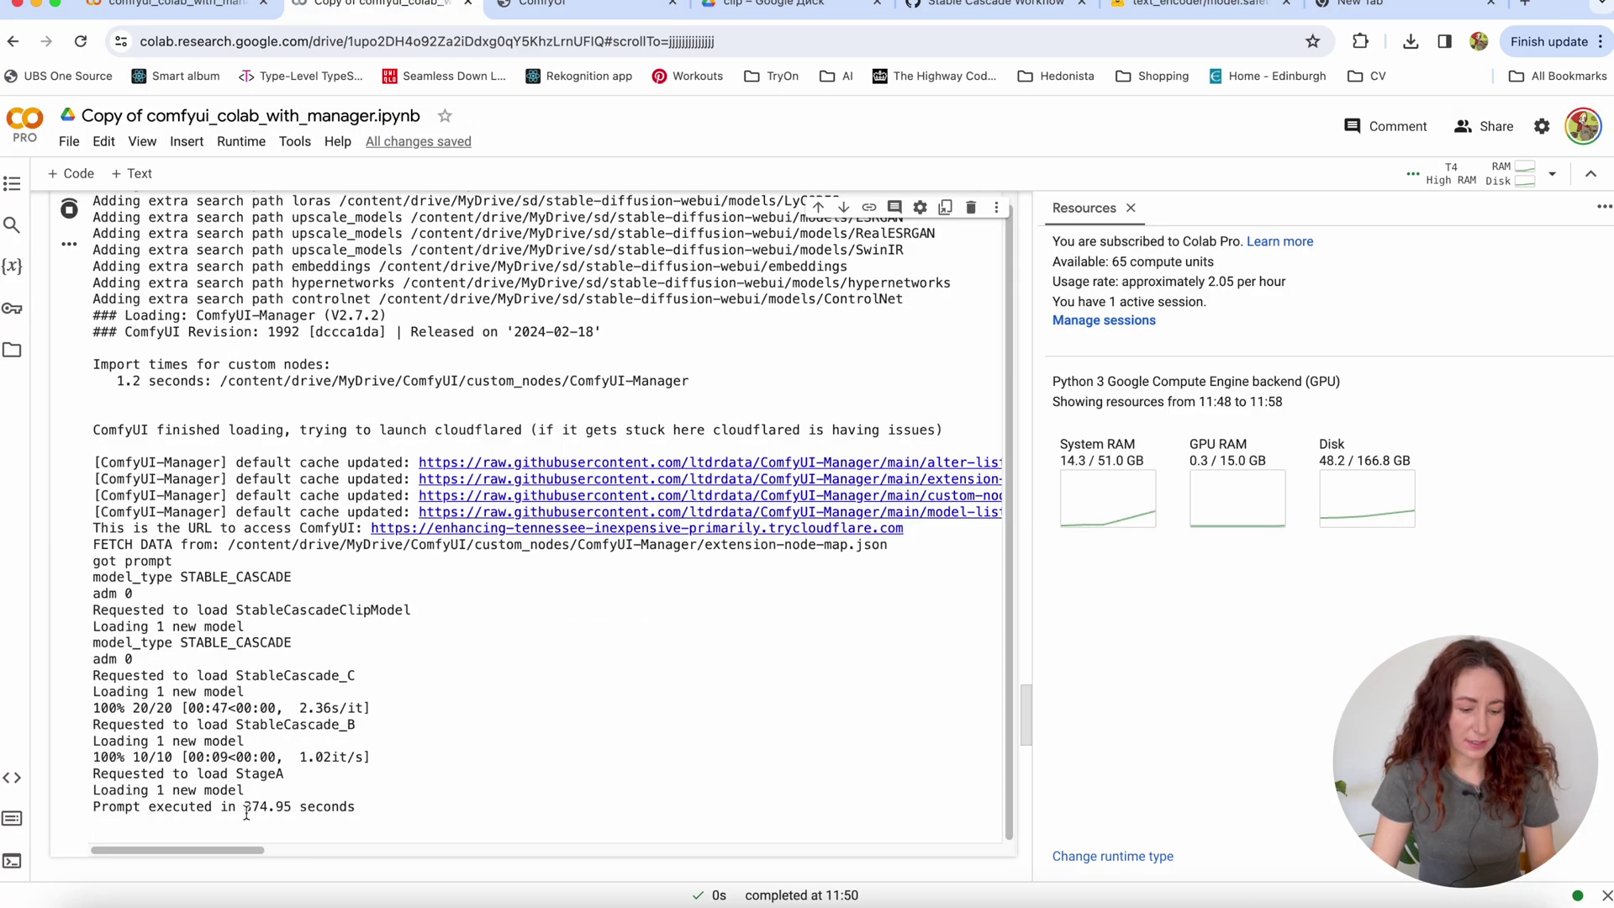
drag(244, 812, 355, 809)
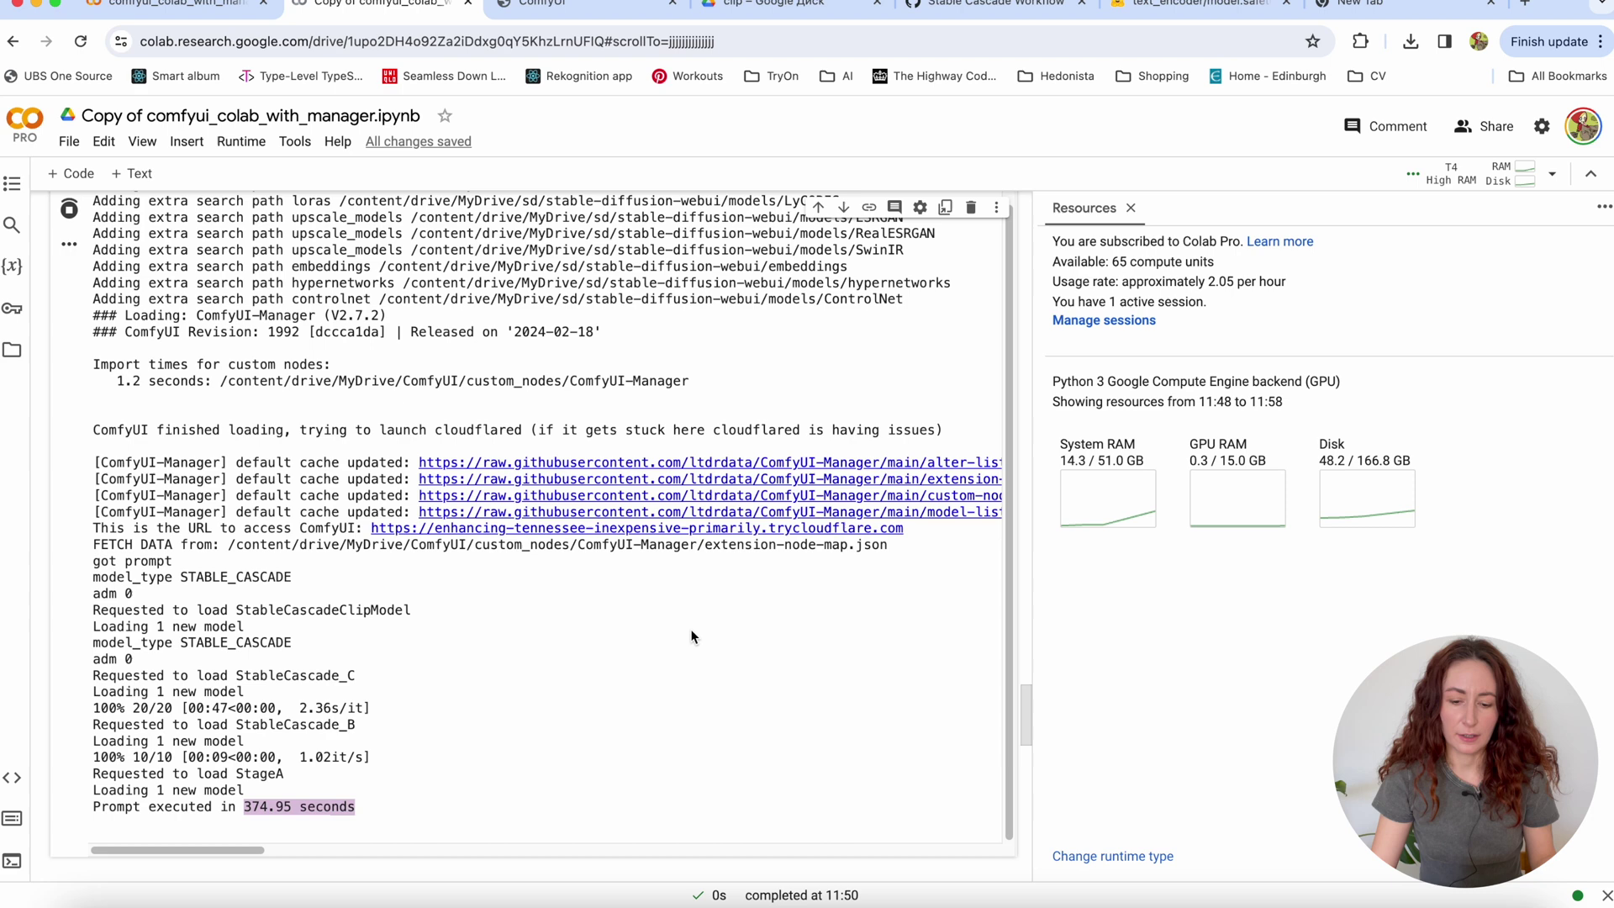
click(571, 11)
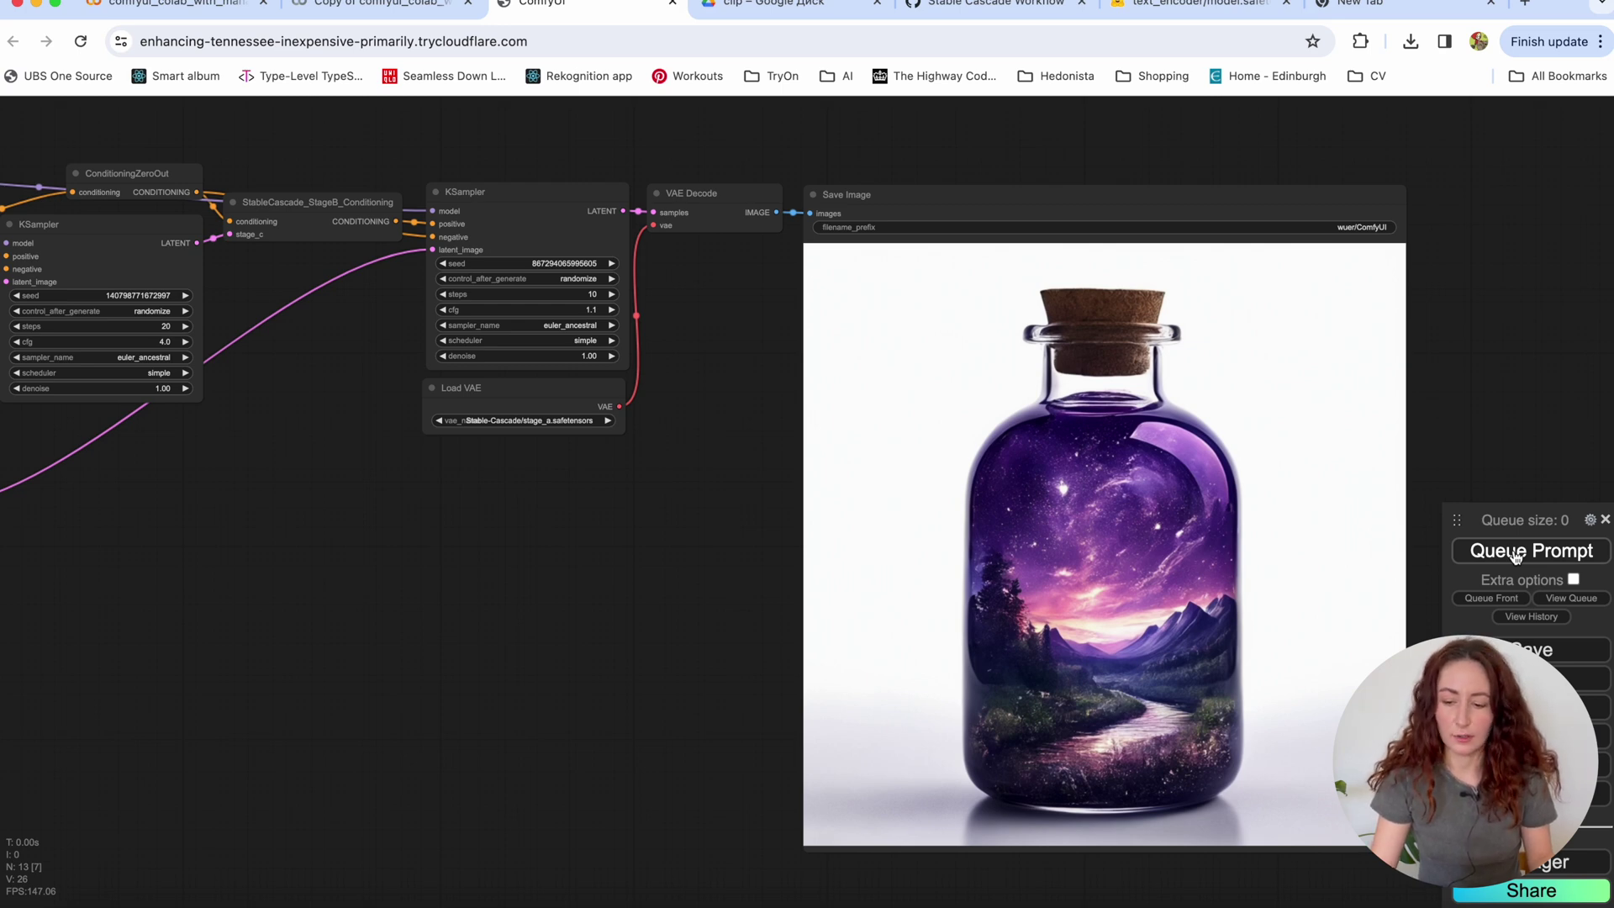
Step: Queue another bottle image and confirm its 64.91-second execution time in the Colab log
click(1516, 557)
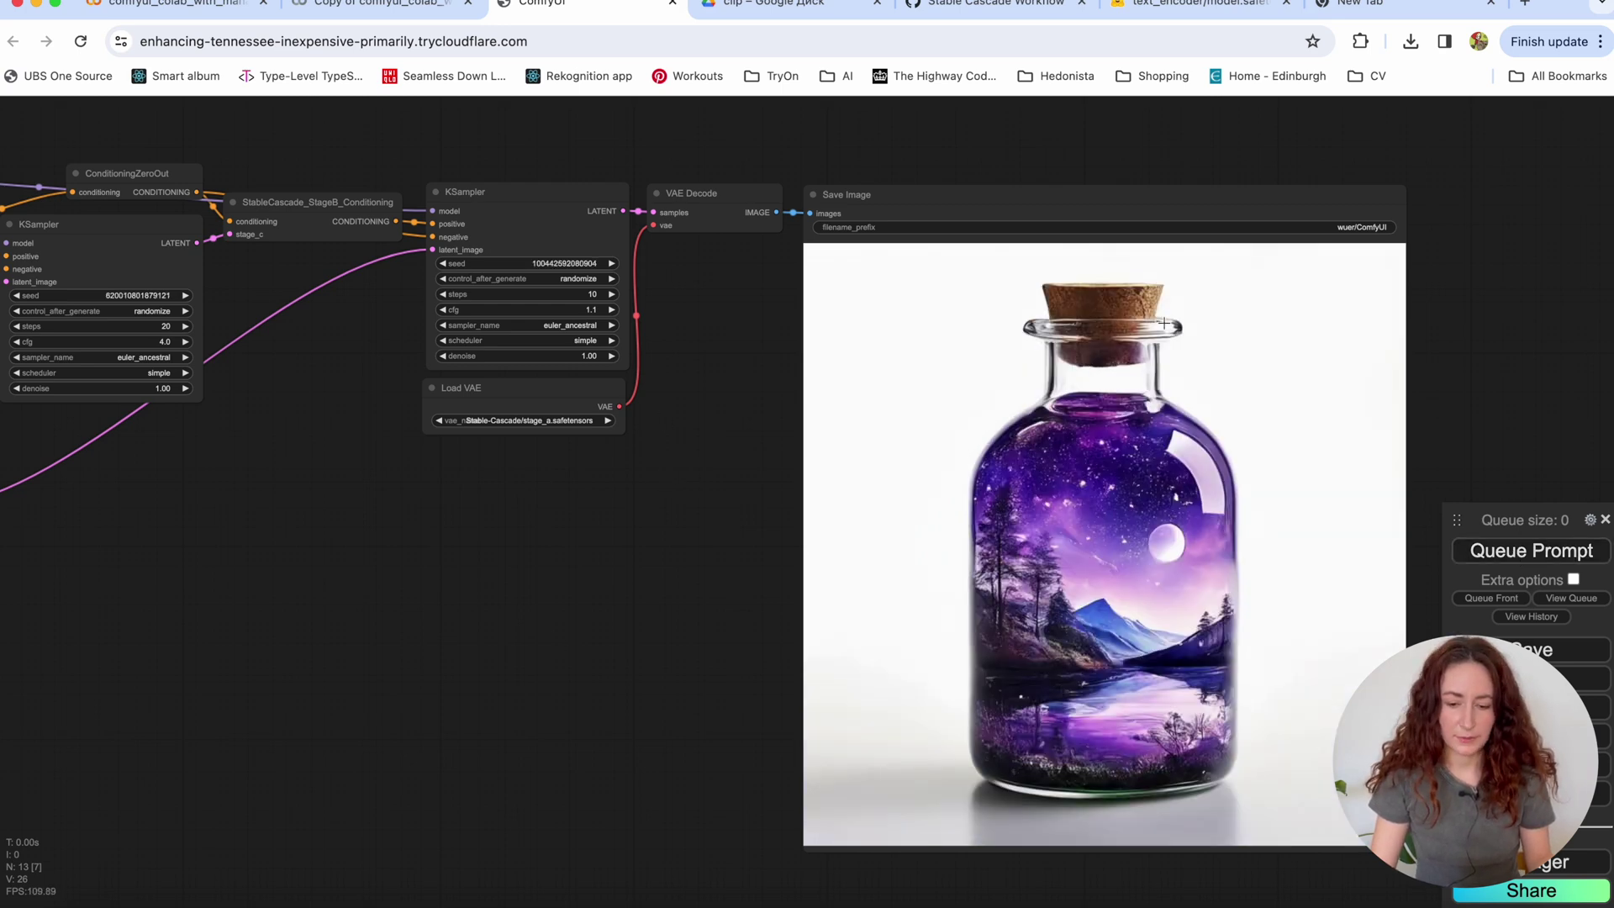
click(398, 13)
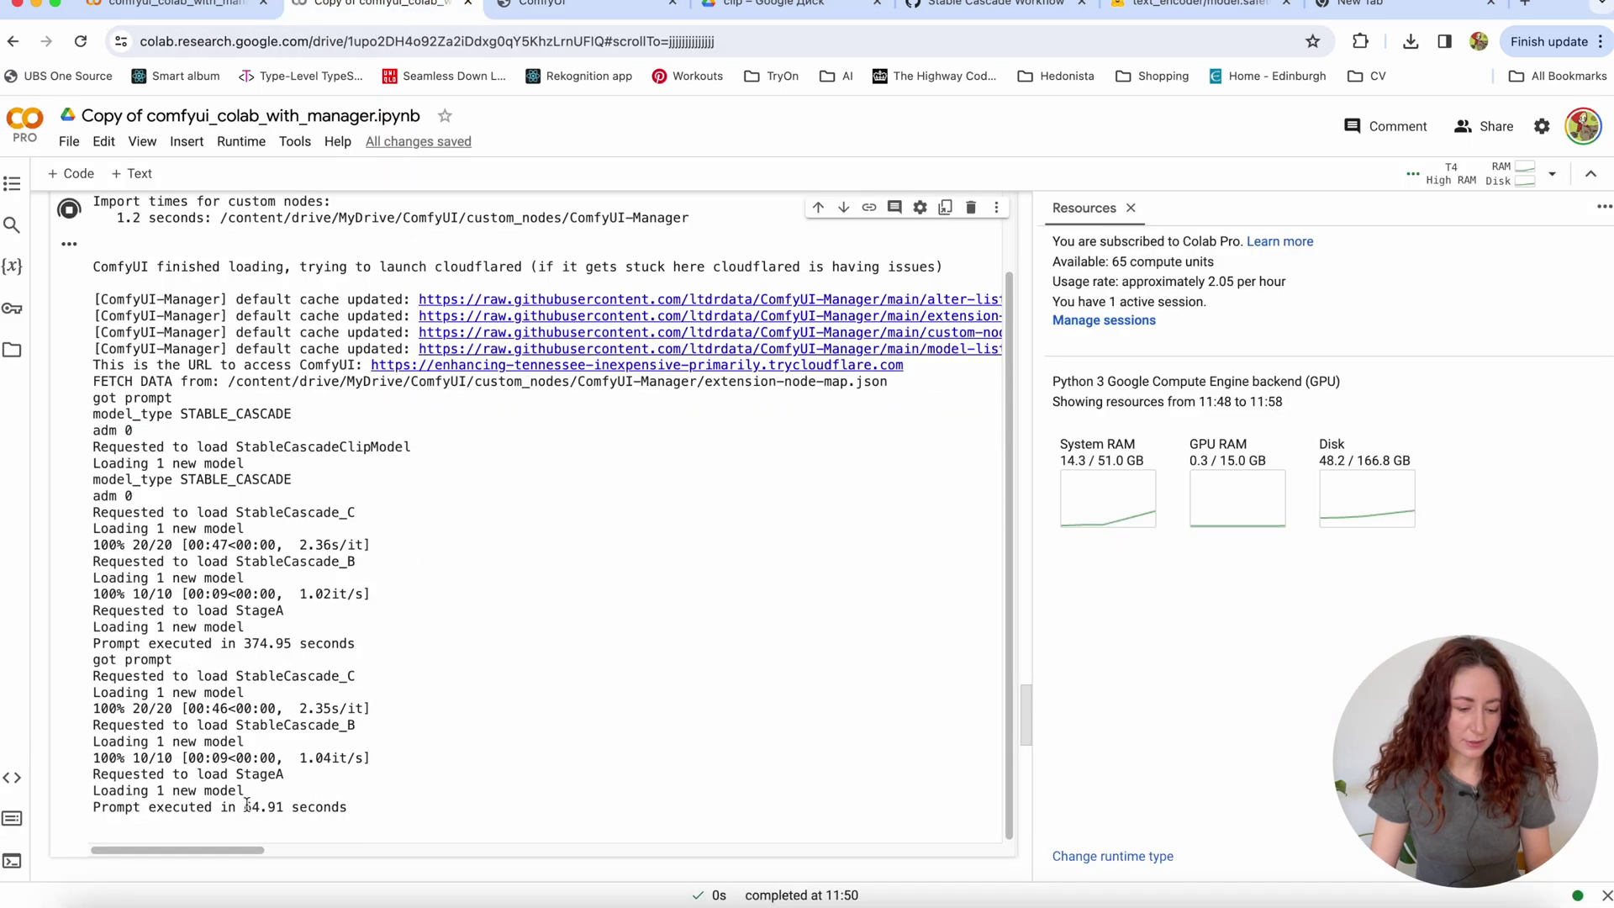
drag(246, 805, 285, 801)
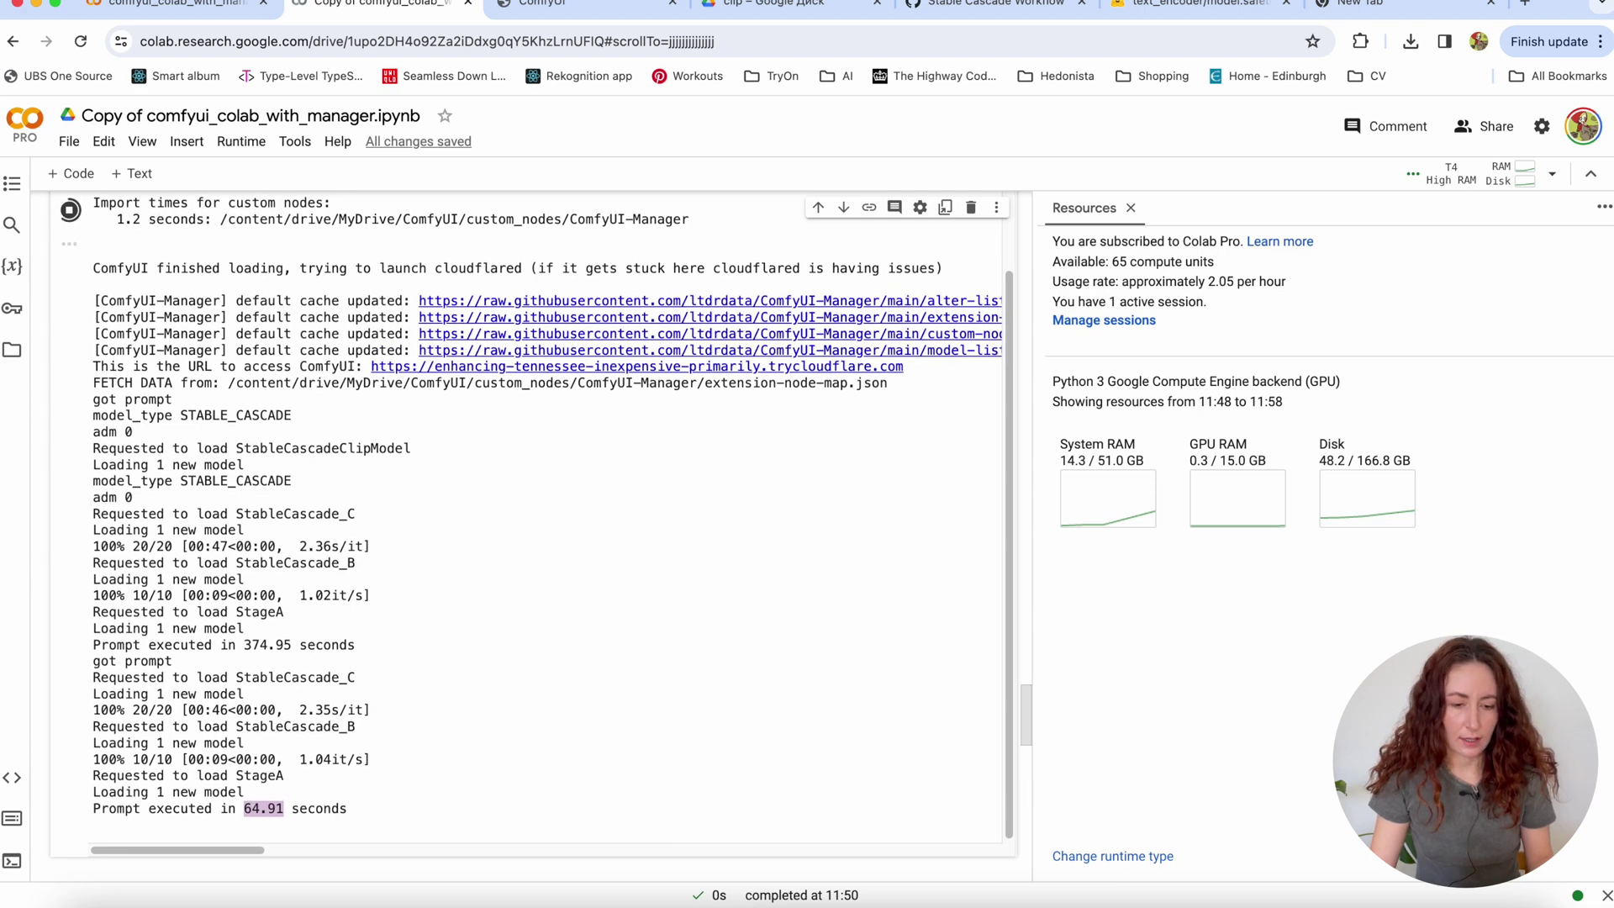
click(546, 10)
Step: Set the StableCascade_EmptyLatentImage size to 1416 by 1416 and queue a generation
scroll(800, 668, down, 5)
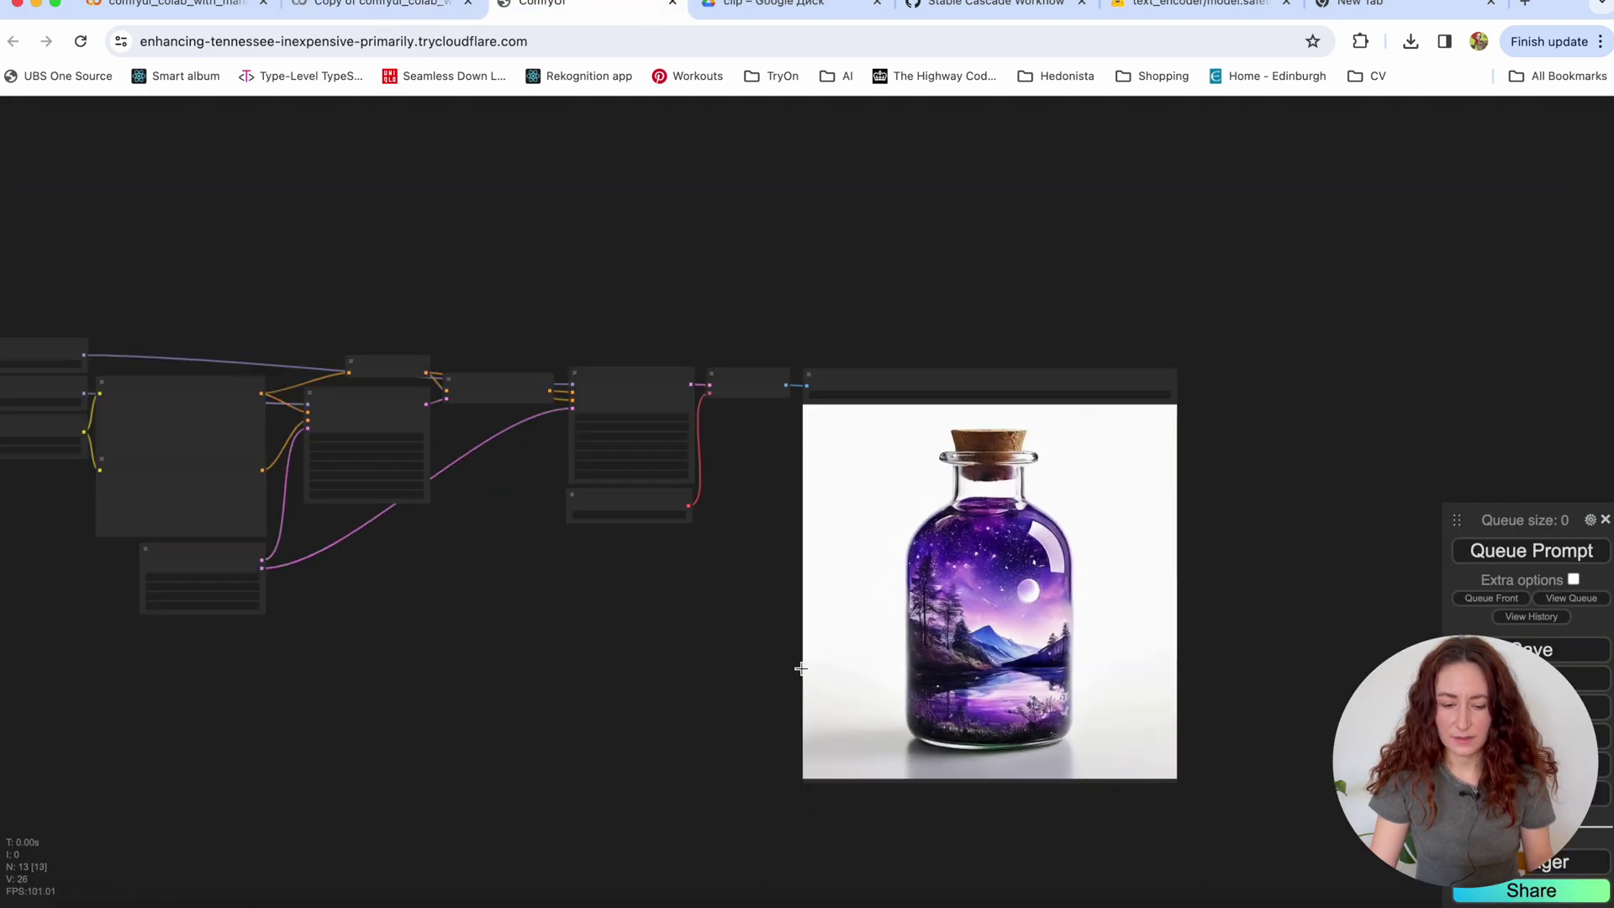
scroll(519, 681, up, 6)
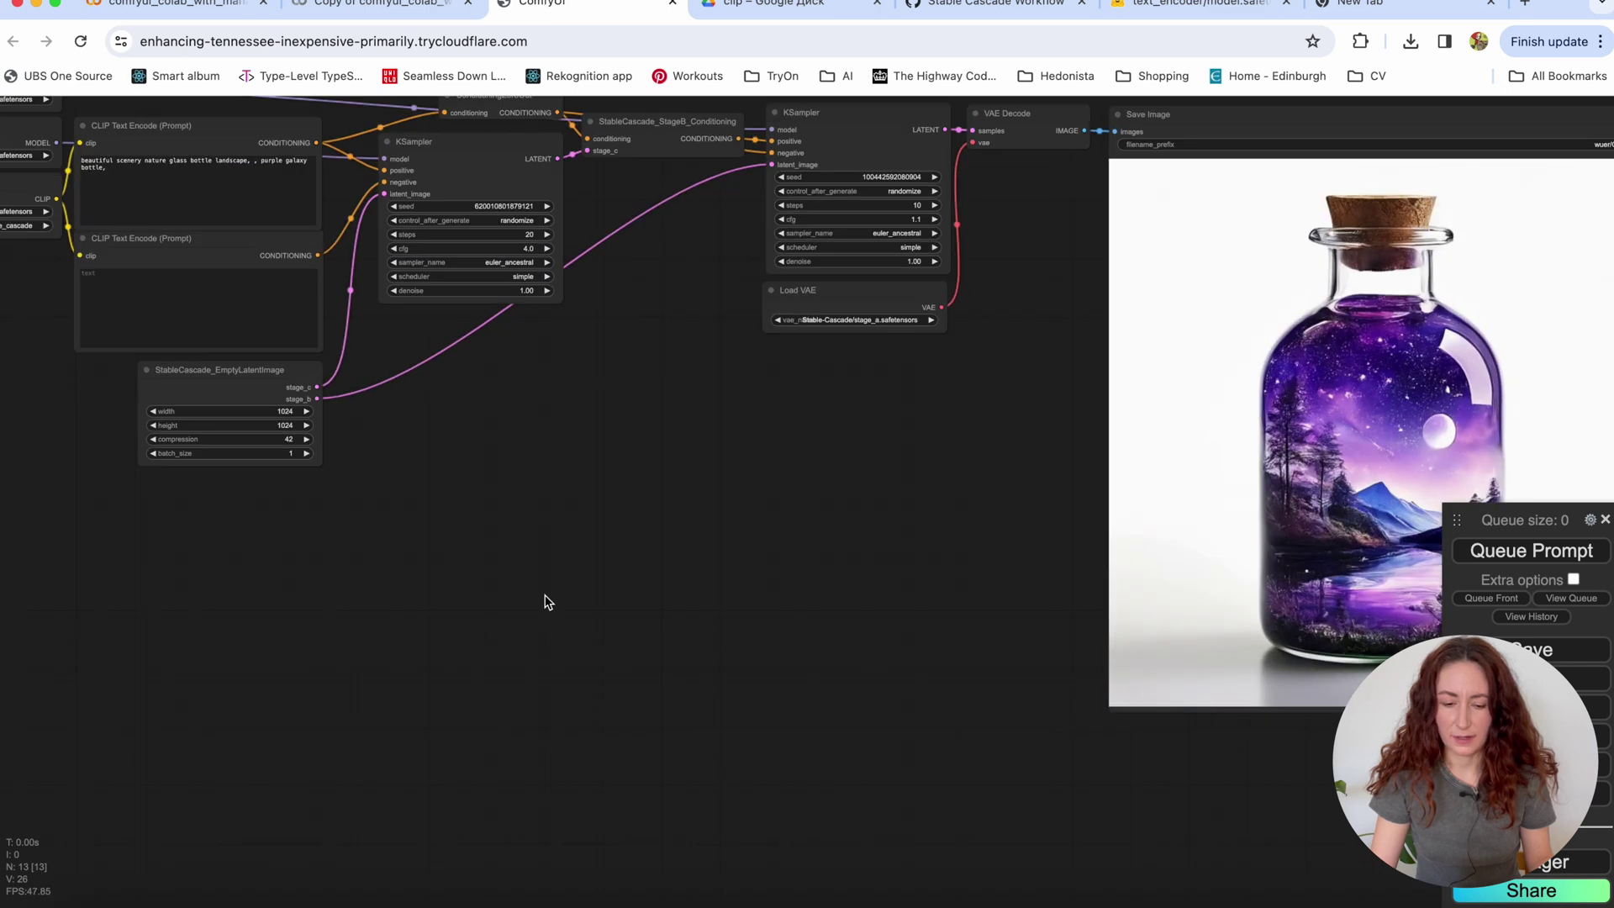
drag(823, 545, 754, 575)
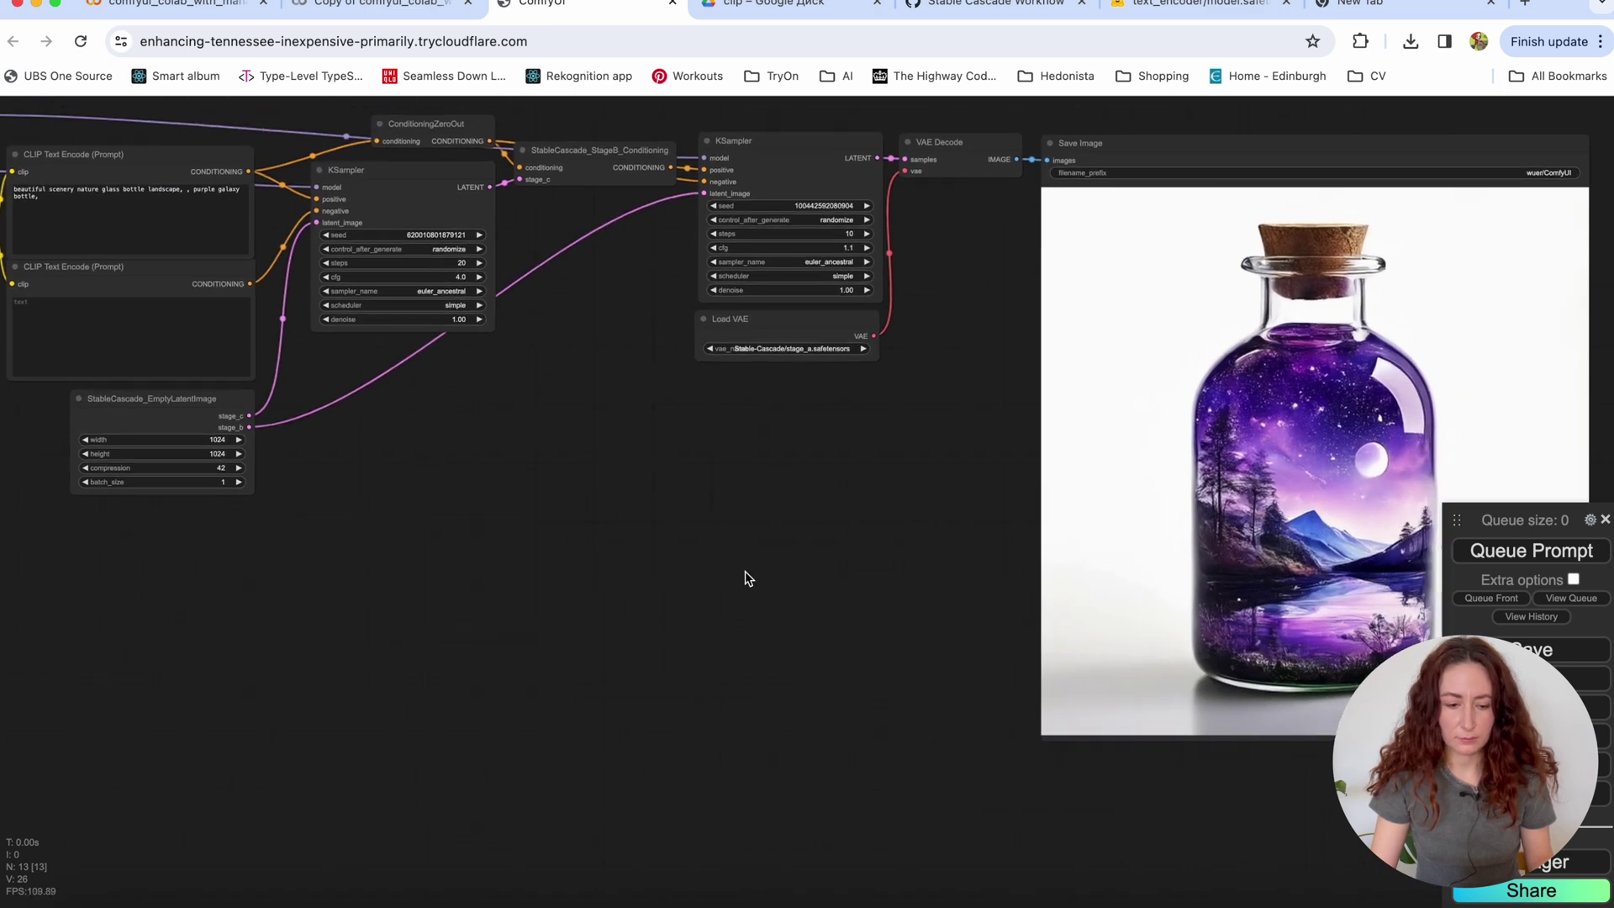
drag(853, 509, 875, 577)
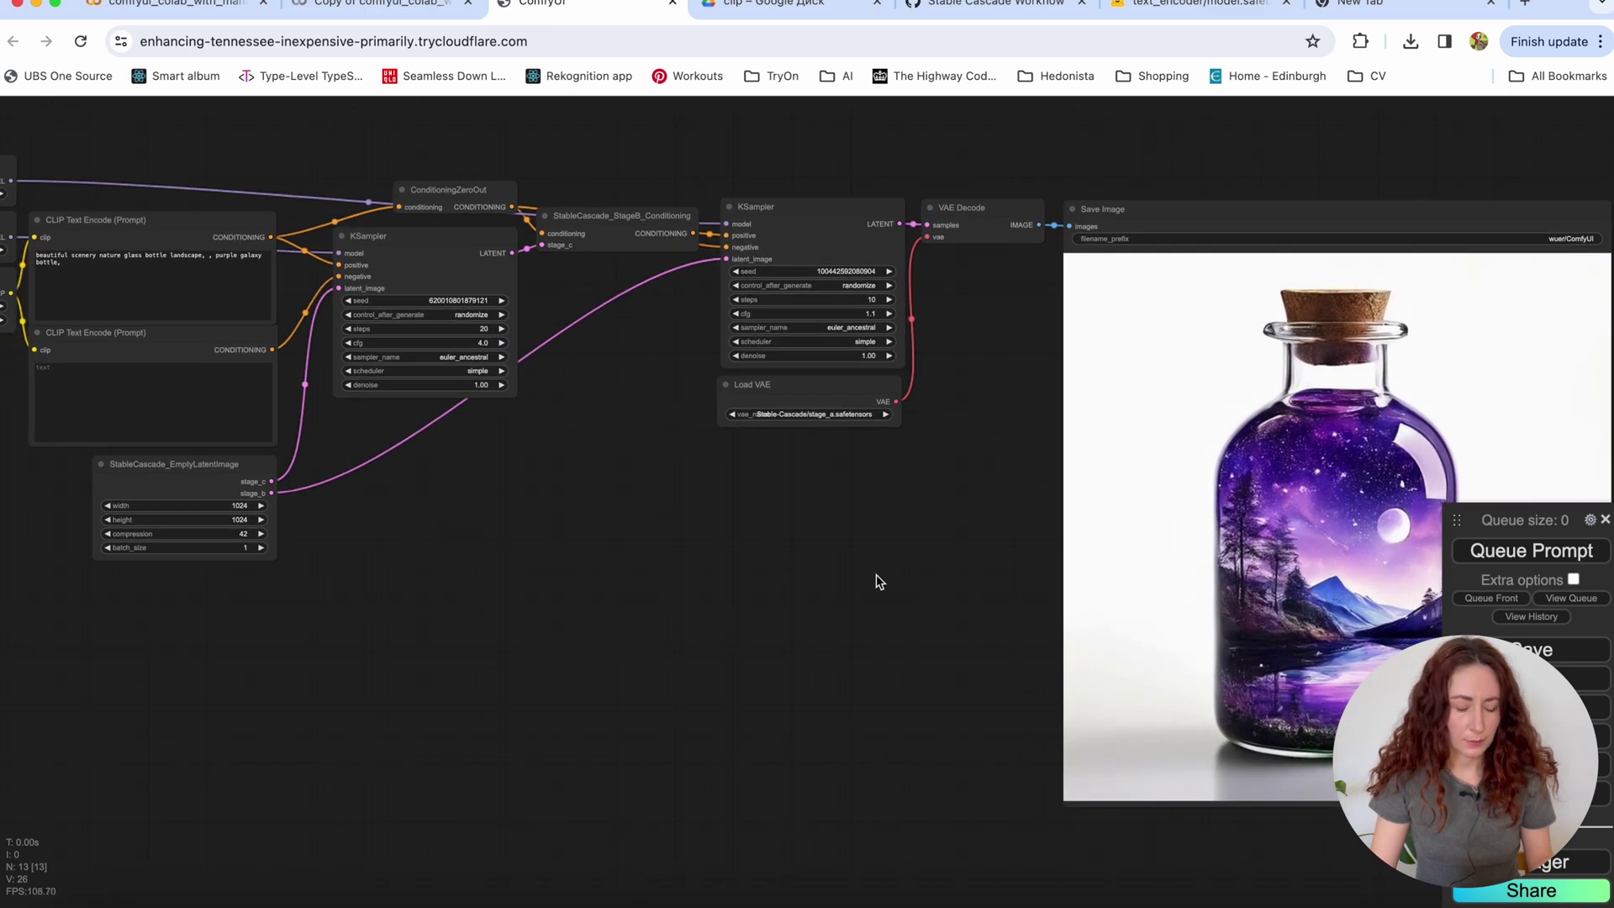
click(244, 506)
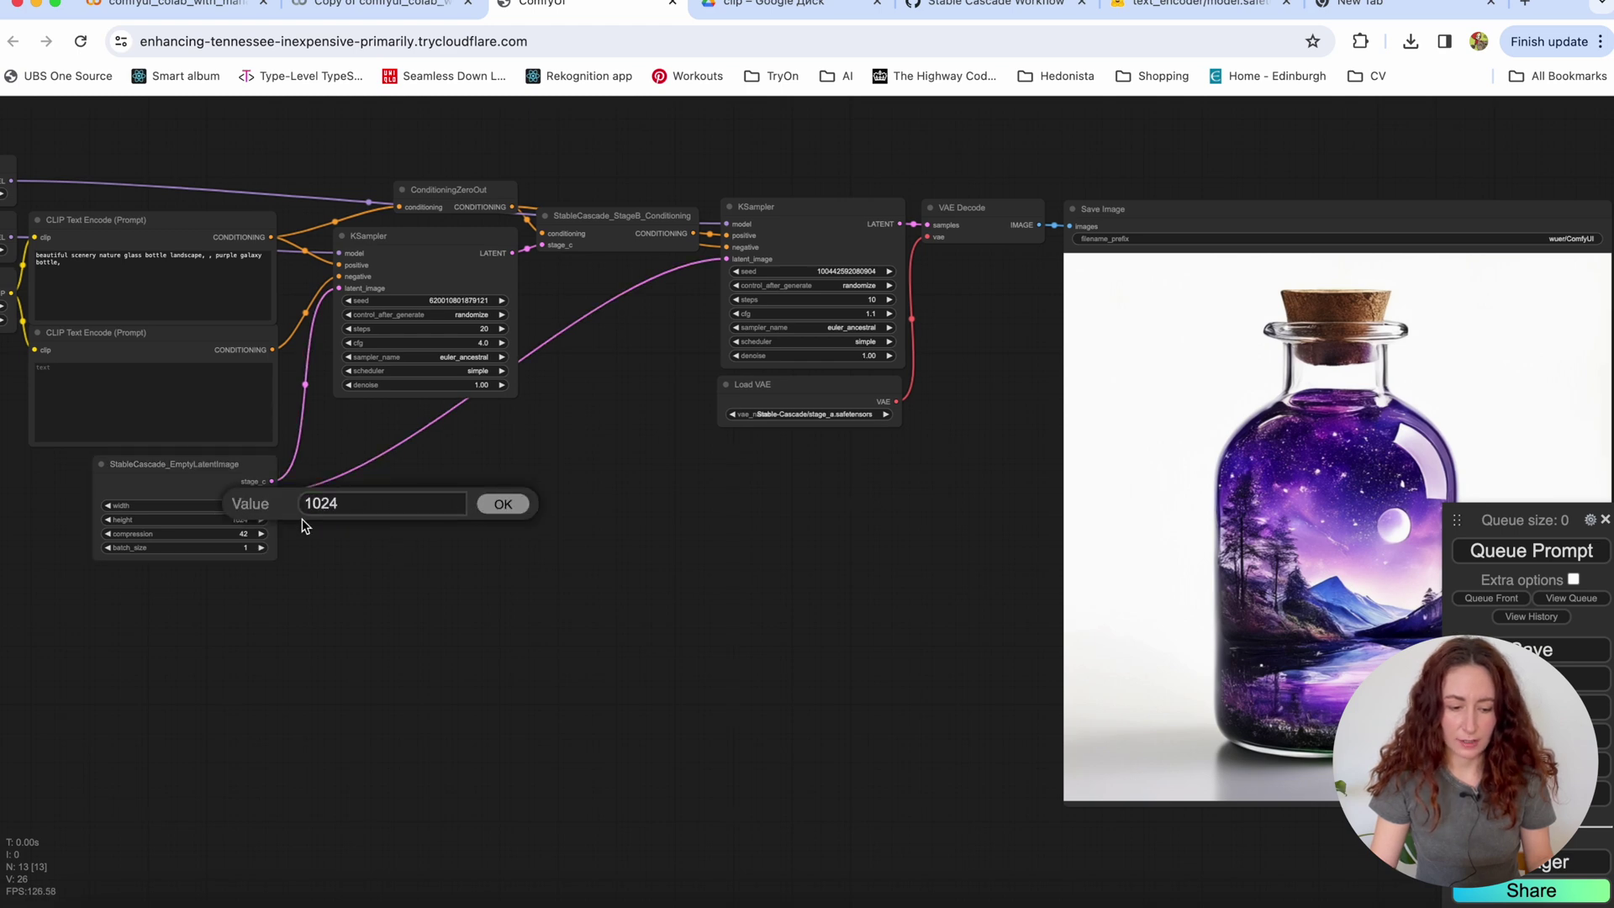
click(499, 506)
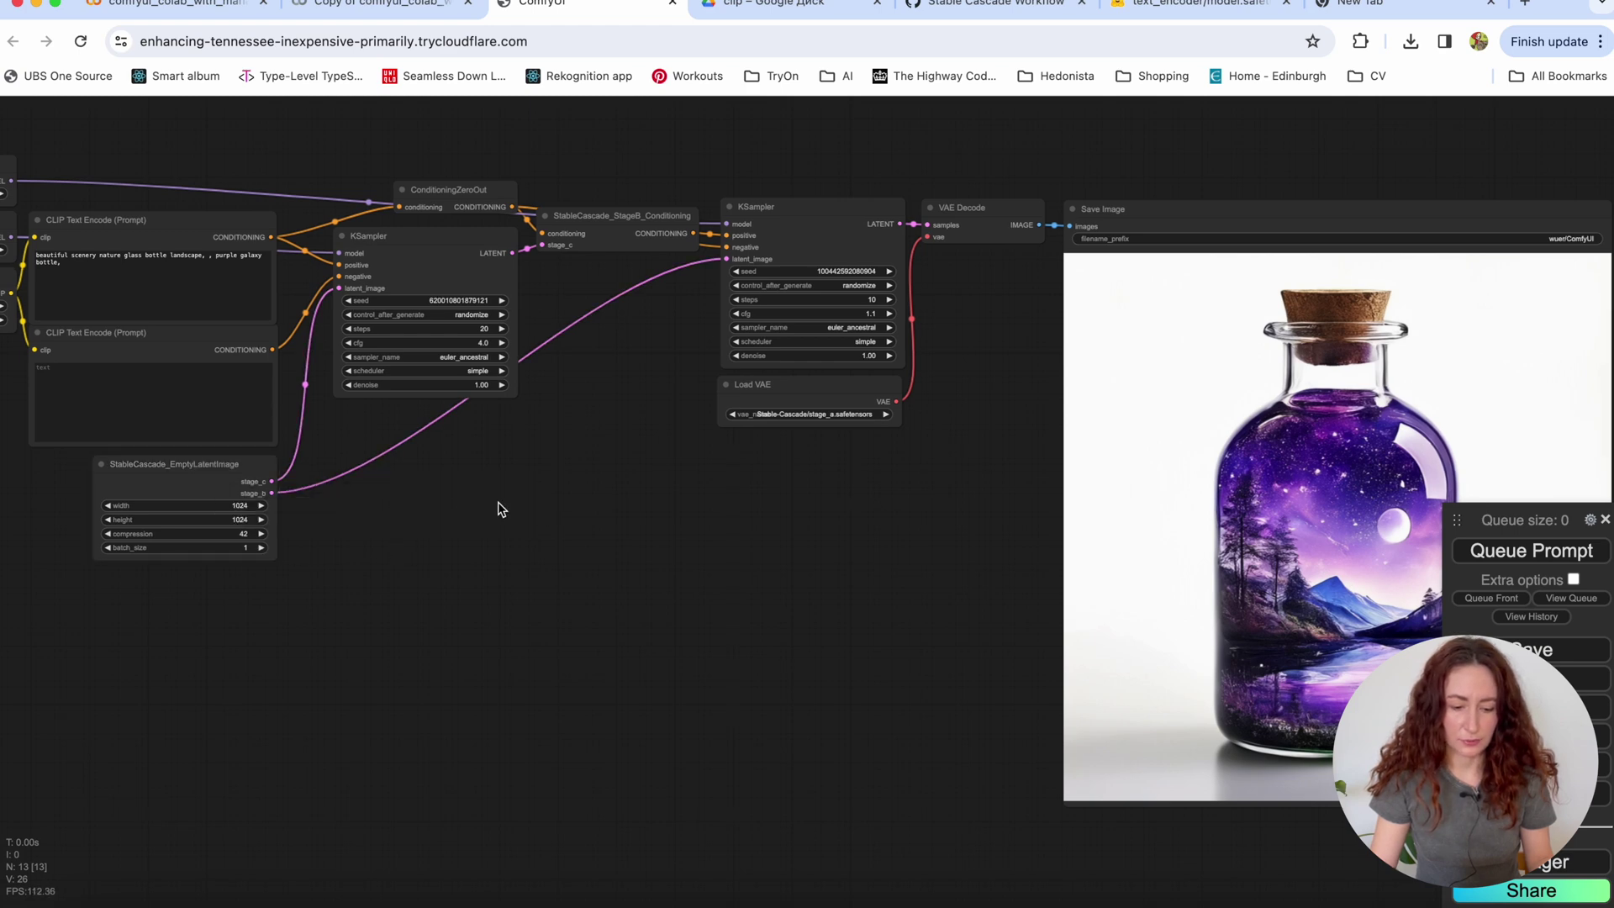
click(244, 507)
text(1416)
key(Return)
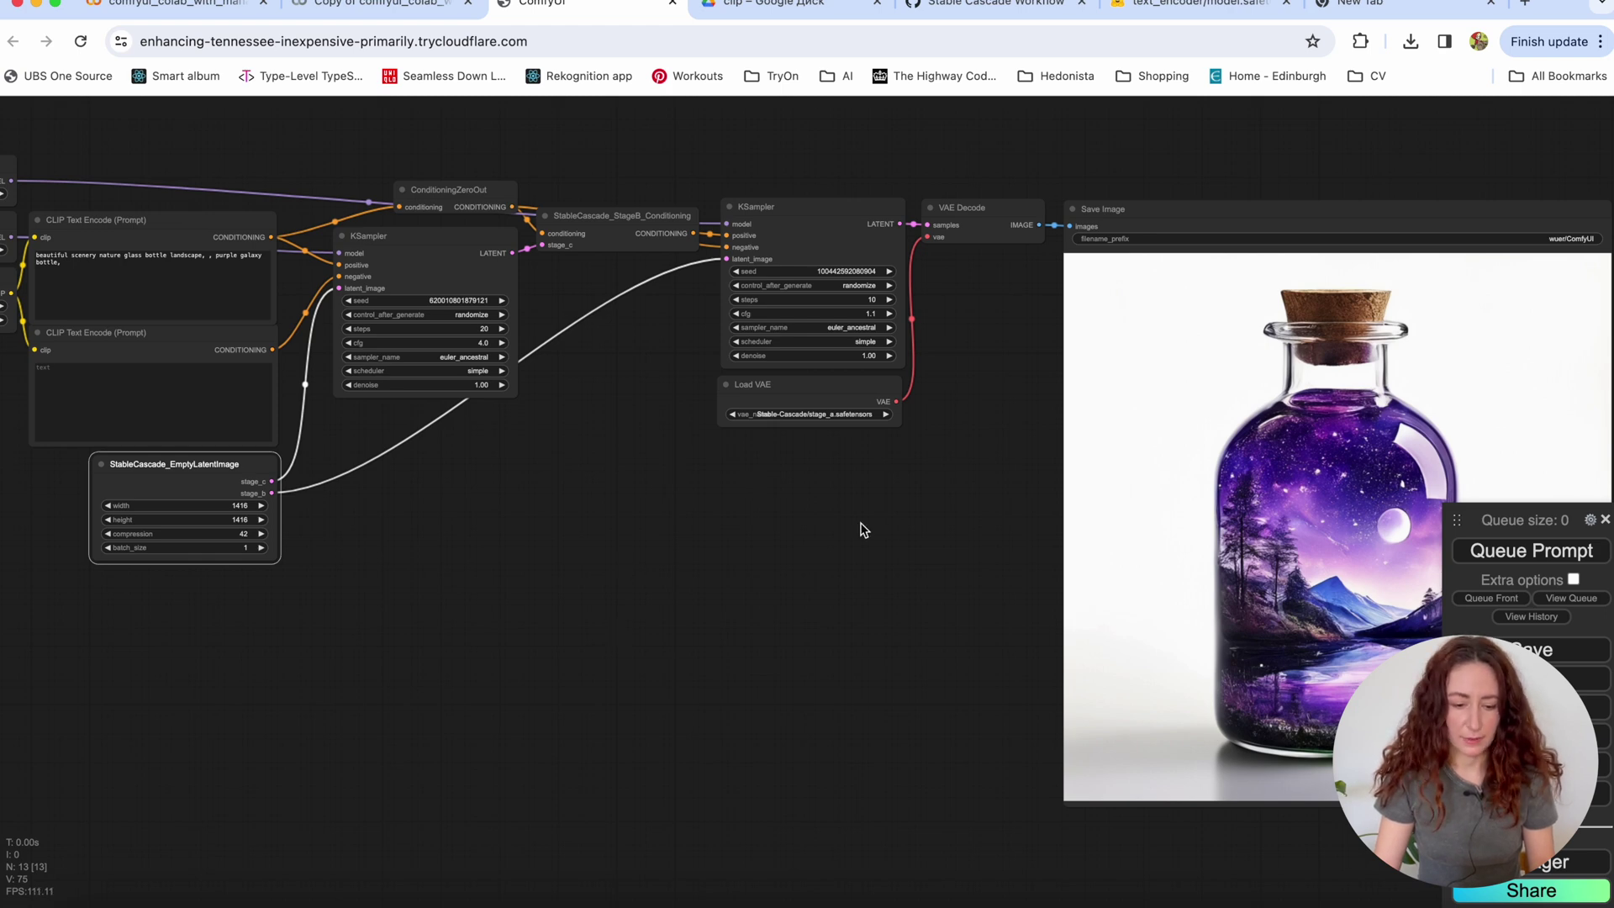
drag(847, 564, 766, 614)
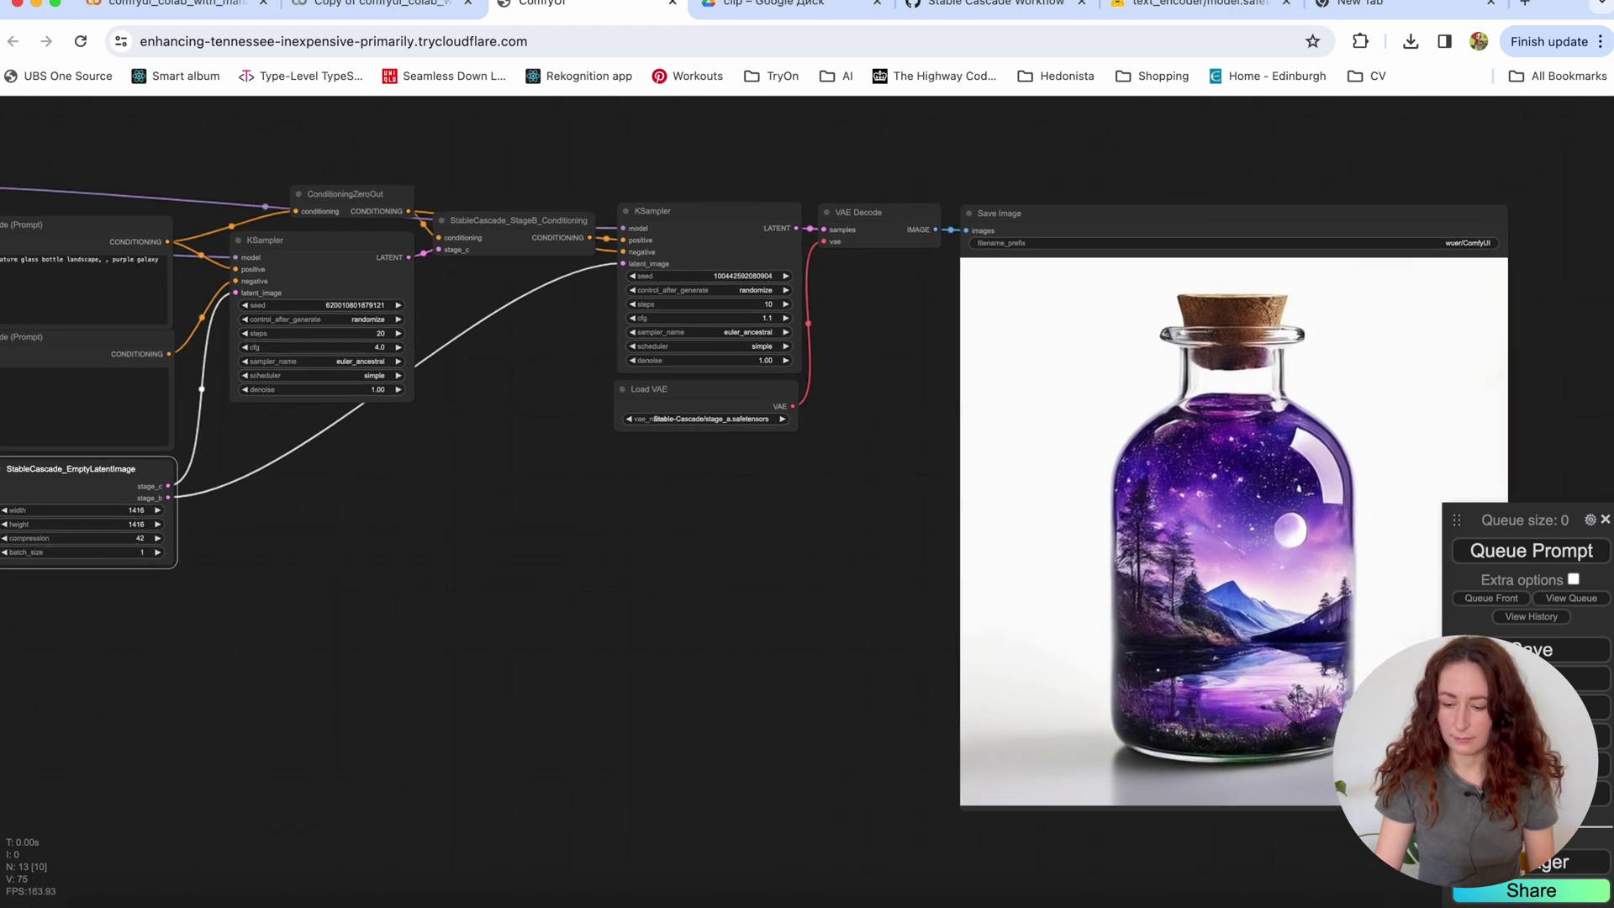
click(1516, 559)
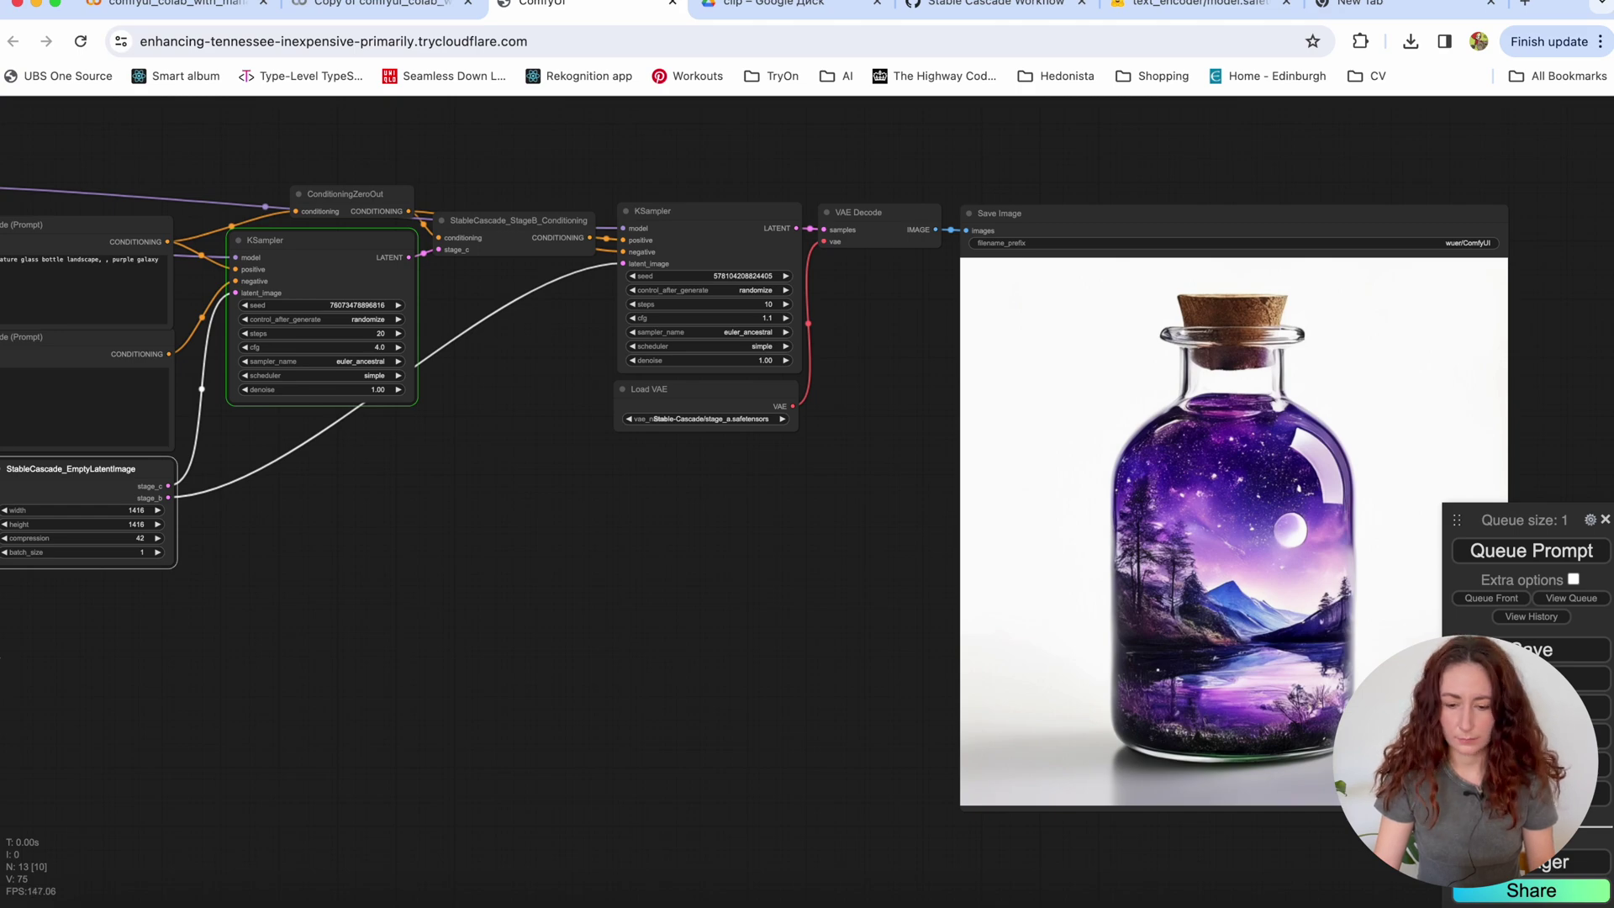
Step: Pan and zoom the graph to inspect the new 1416-by-1416 galaxy bottle image
drag(593, 578, 487, 573)
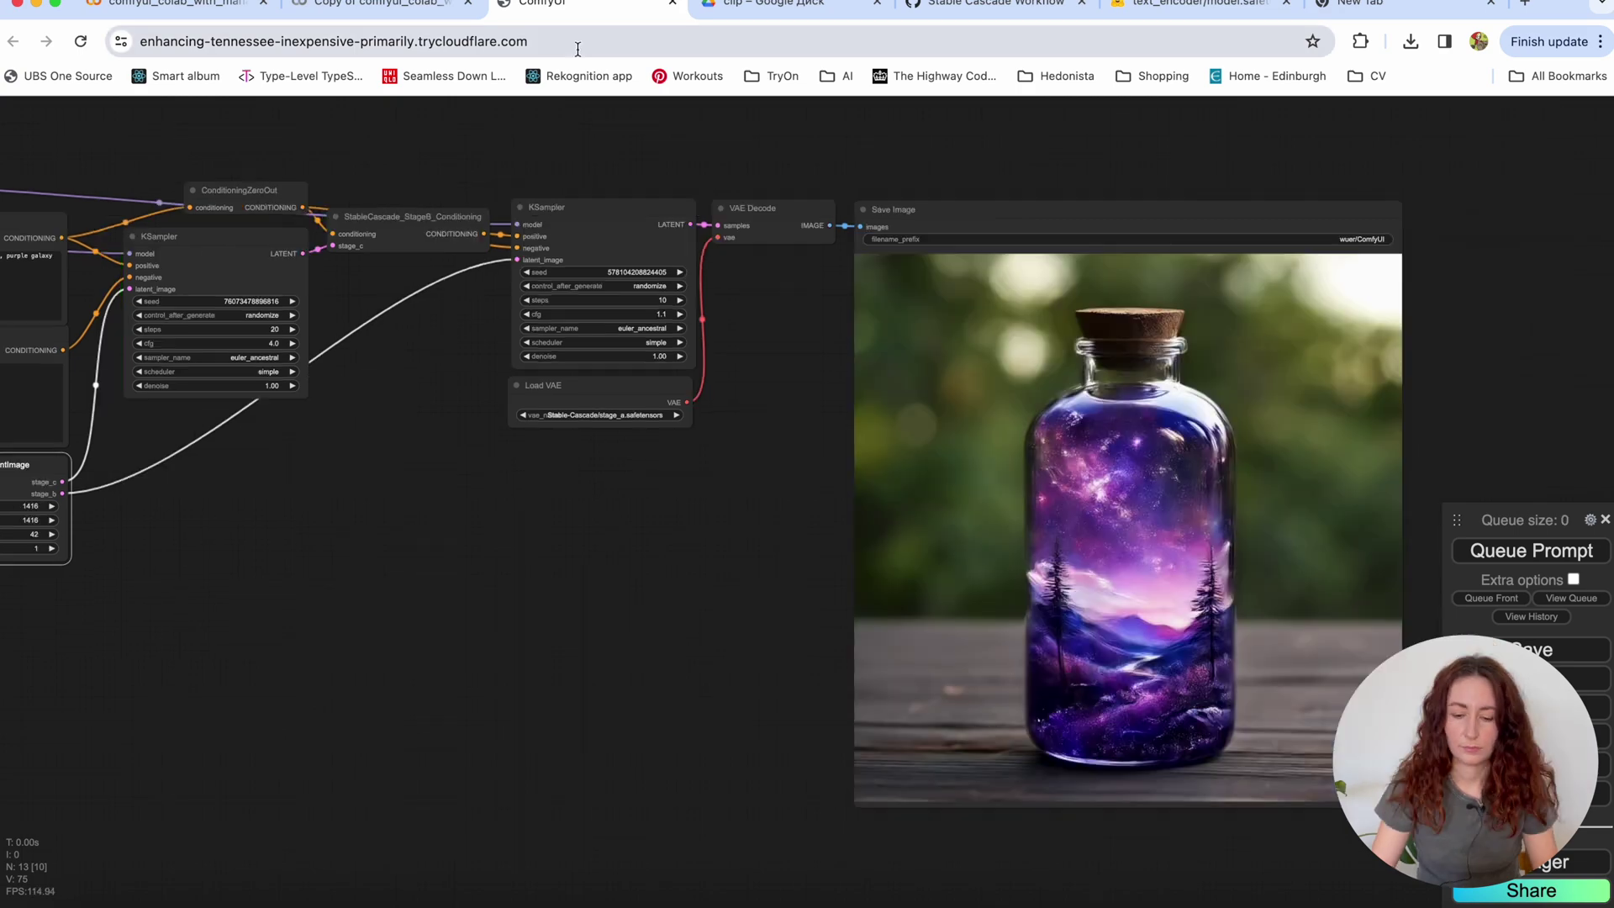
scroll(1223, 471, up, 10)
scroll(1228, 474, down, 8)
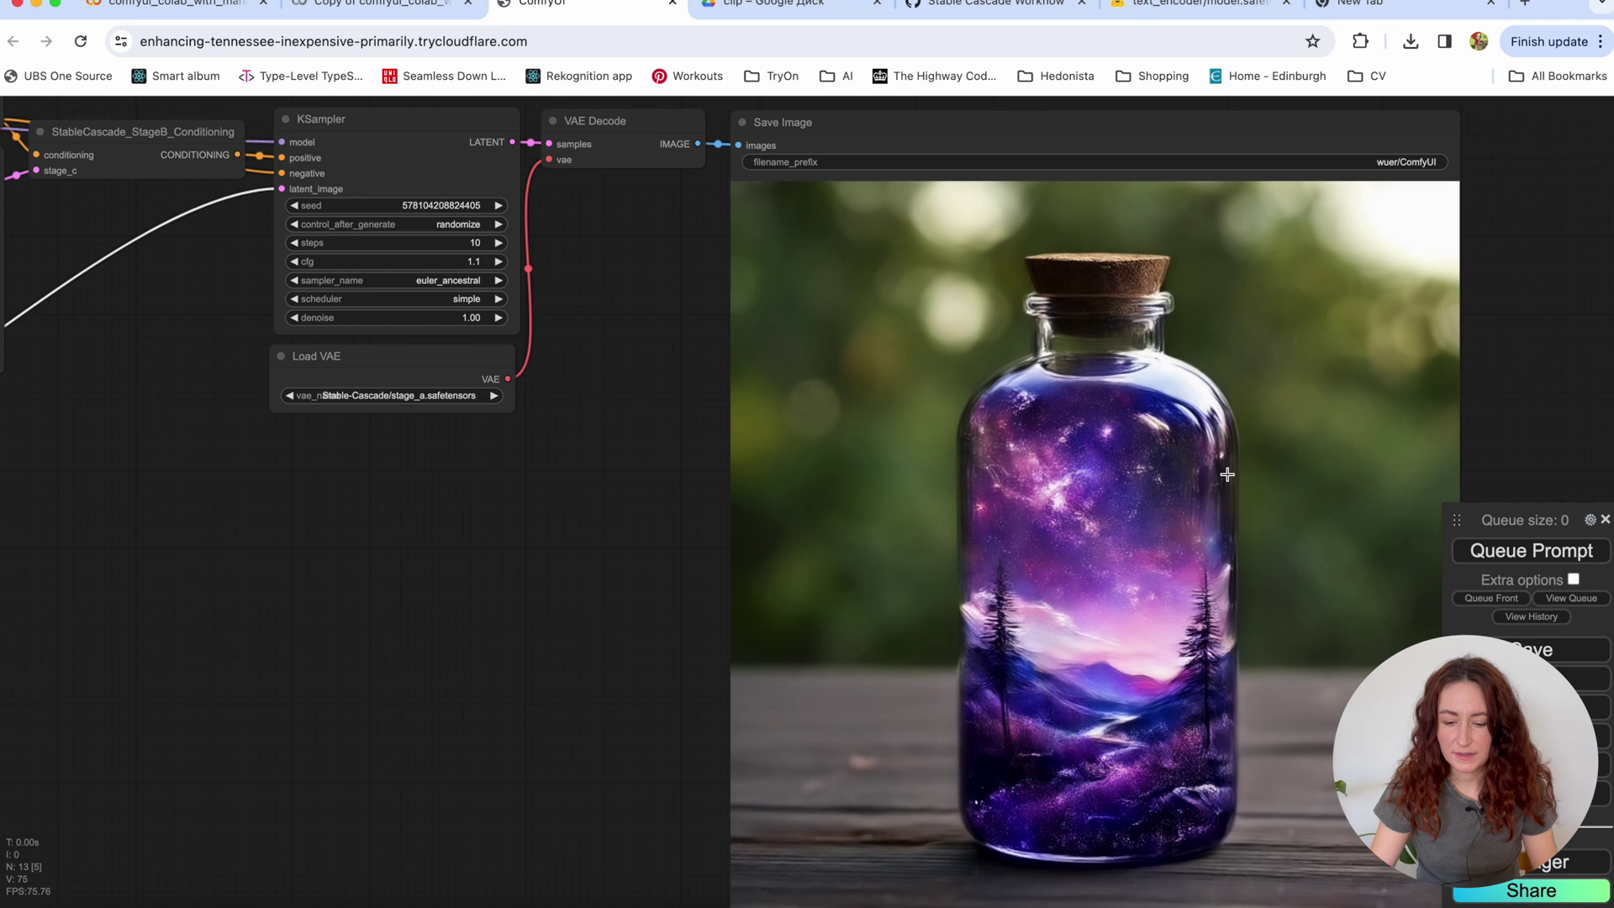
scroll(1405, 395, down, 1)
drag(1513, 396, 1383, 324)
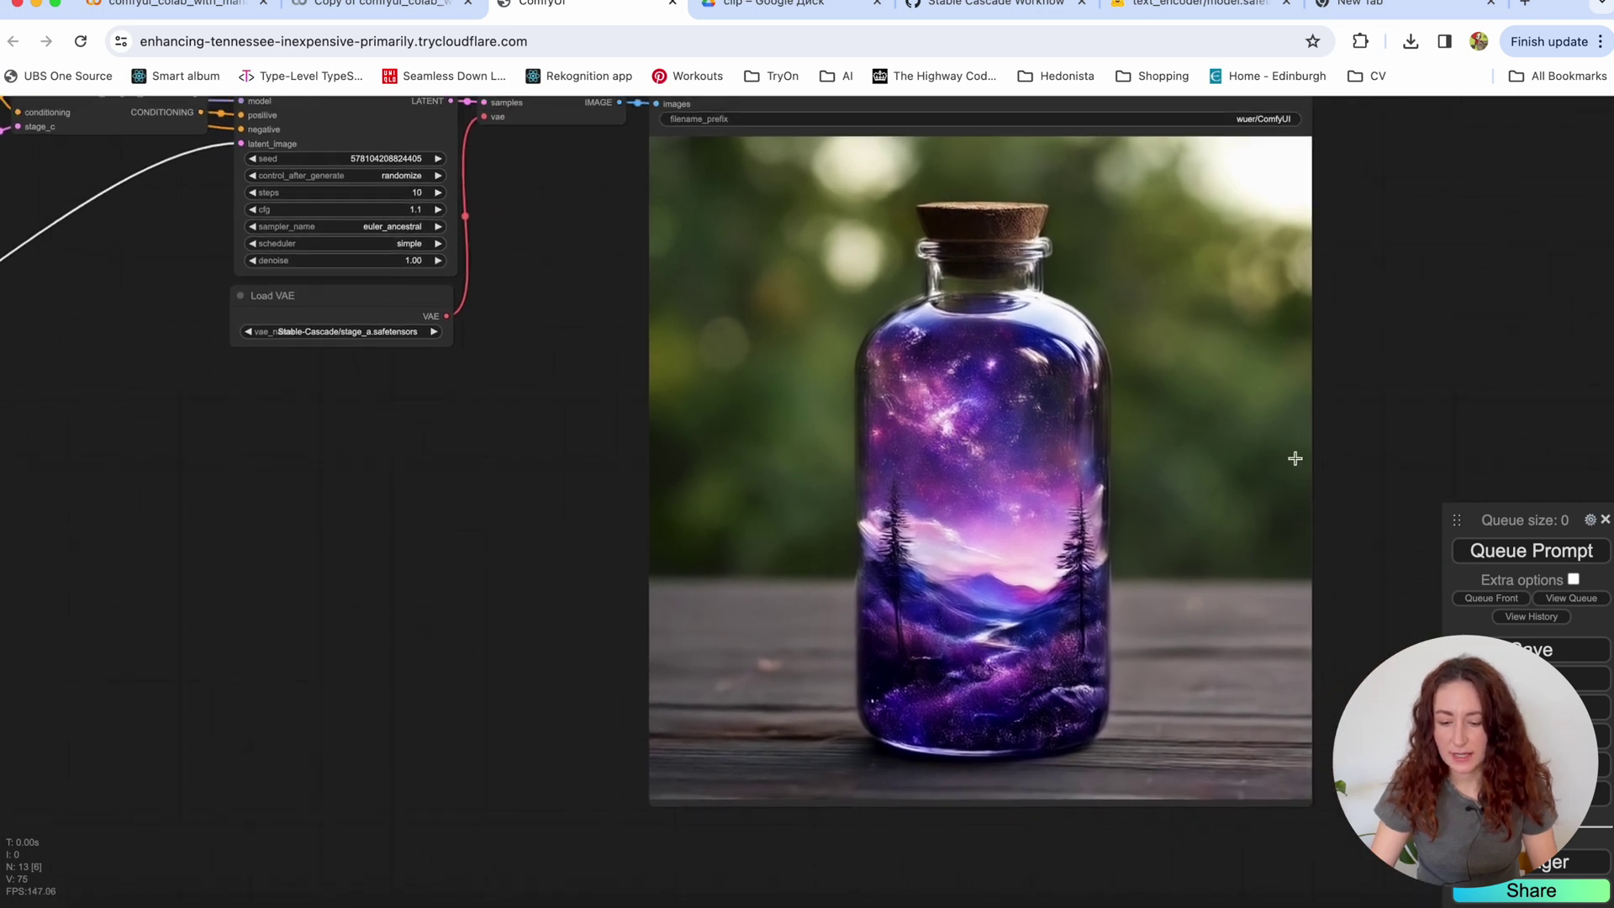
scroll(963, 410, down, 5)
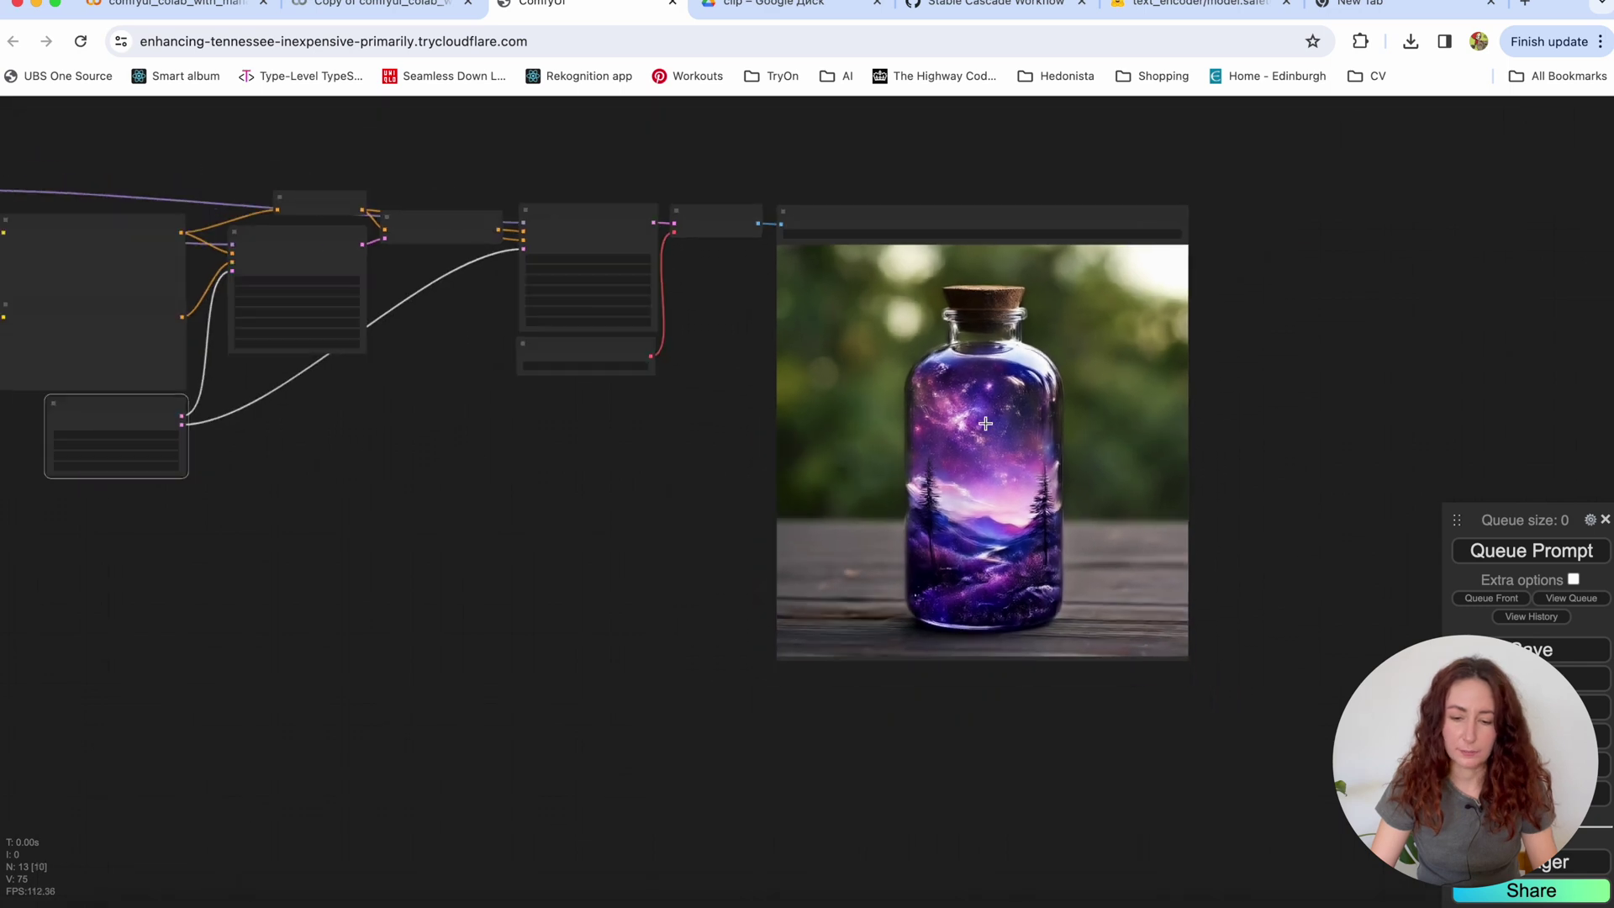
scroll(985, 438, up, 3)
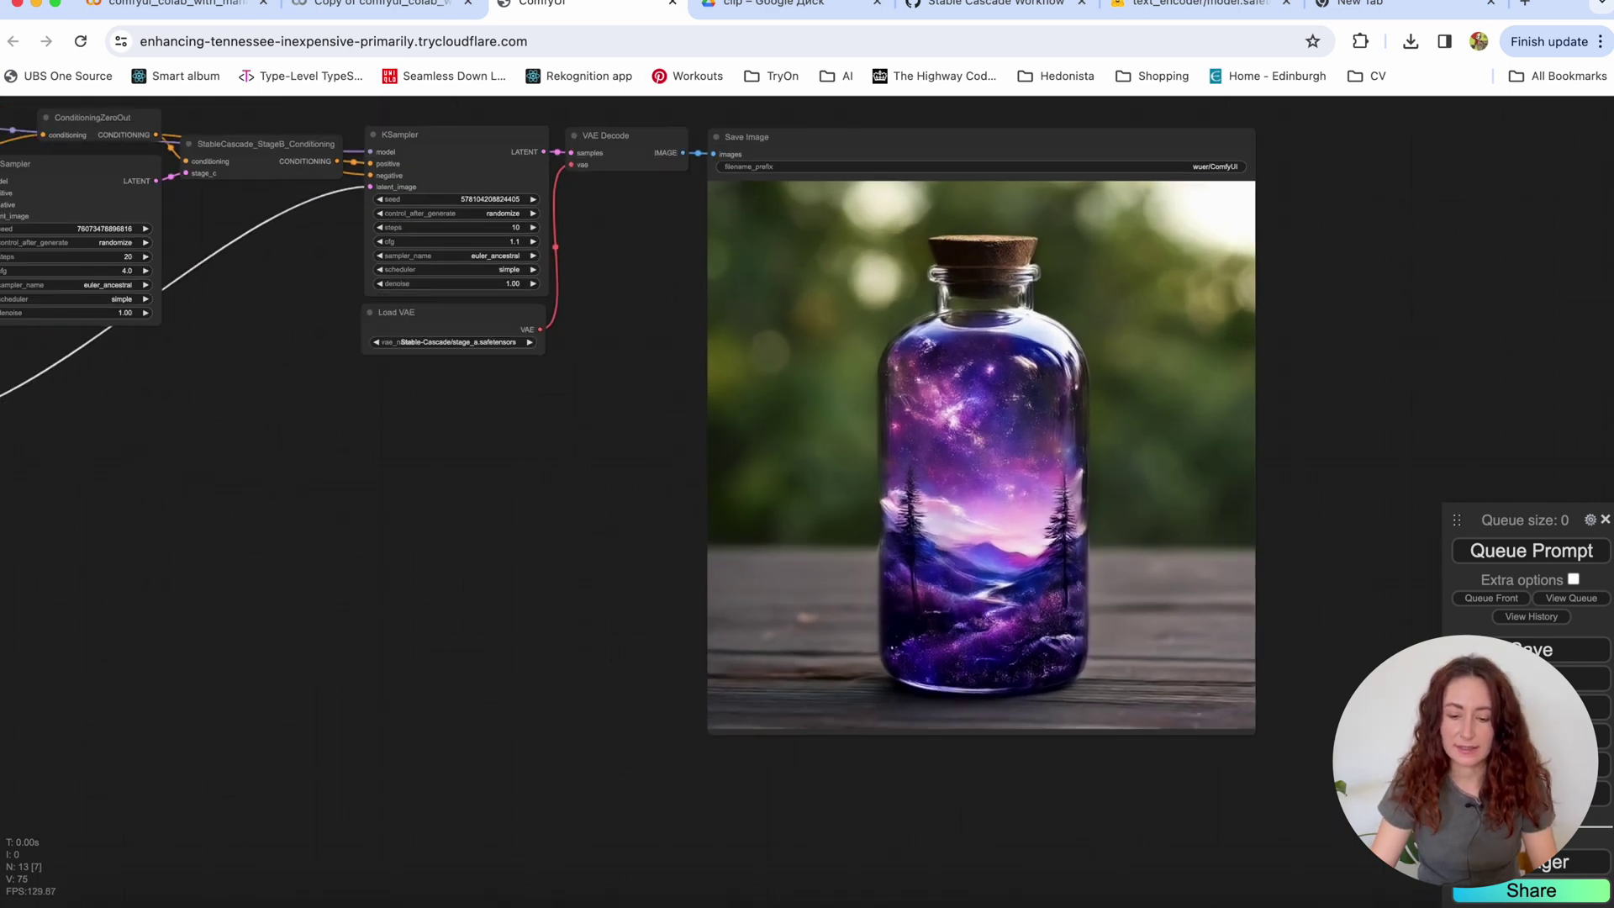
Step: Read the 122.07-second run time in the Colab log, then return to ComfyUI
click(382, 4)
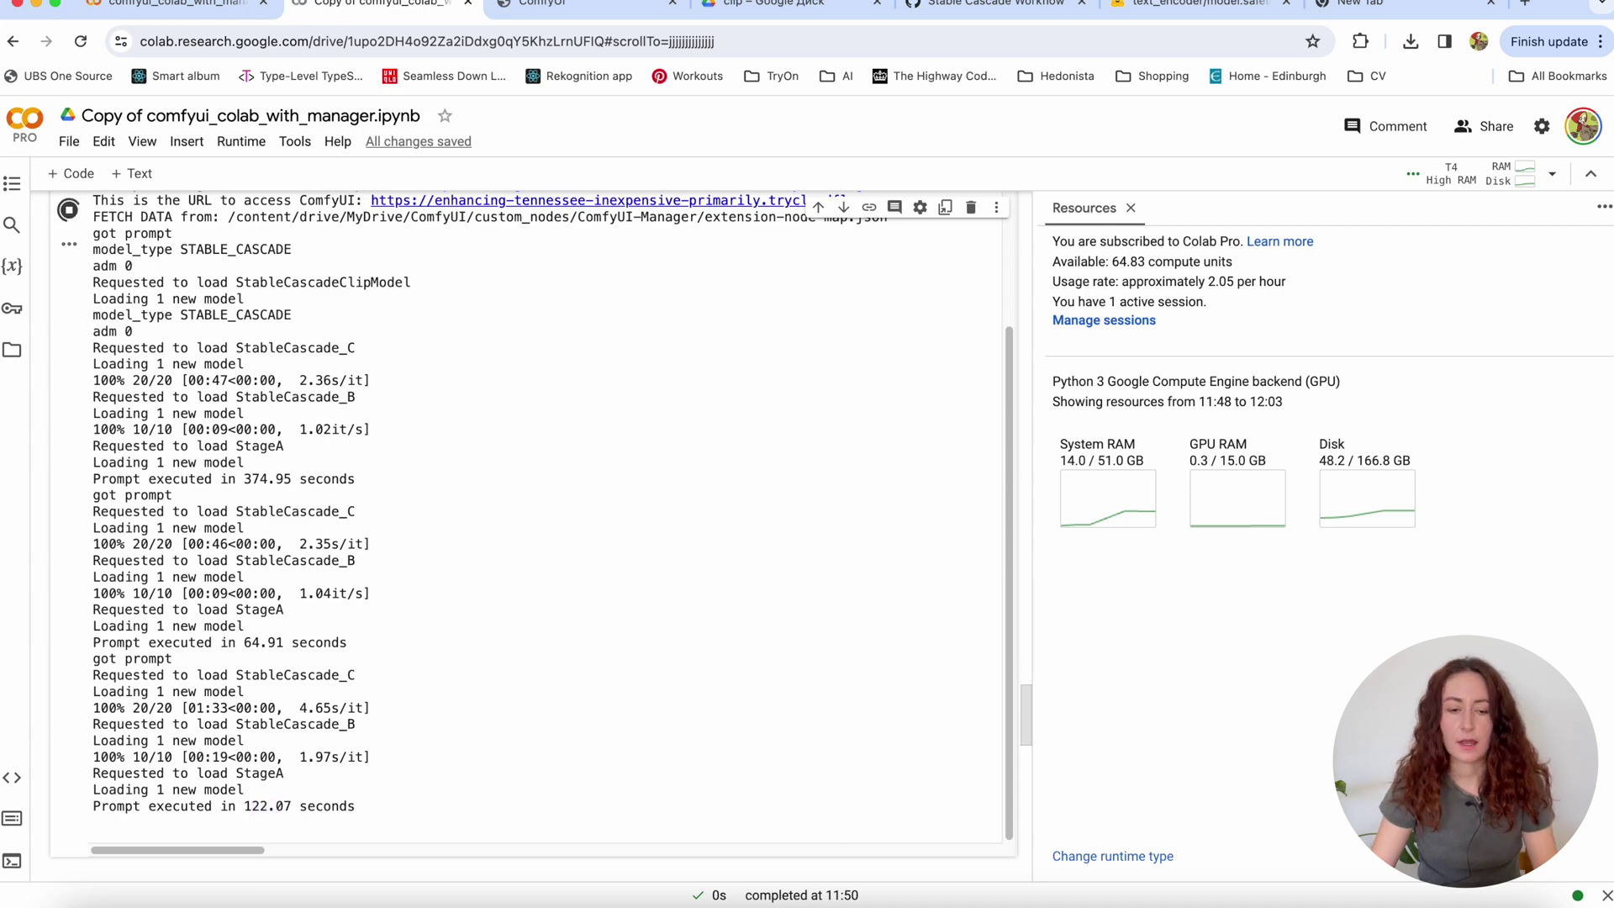
click(606, 3)
scroll(709, 505, down, 5)
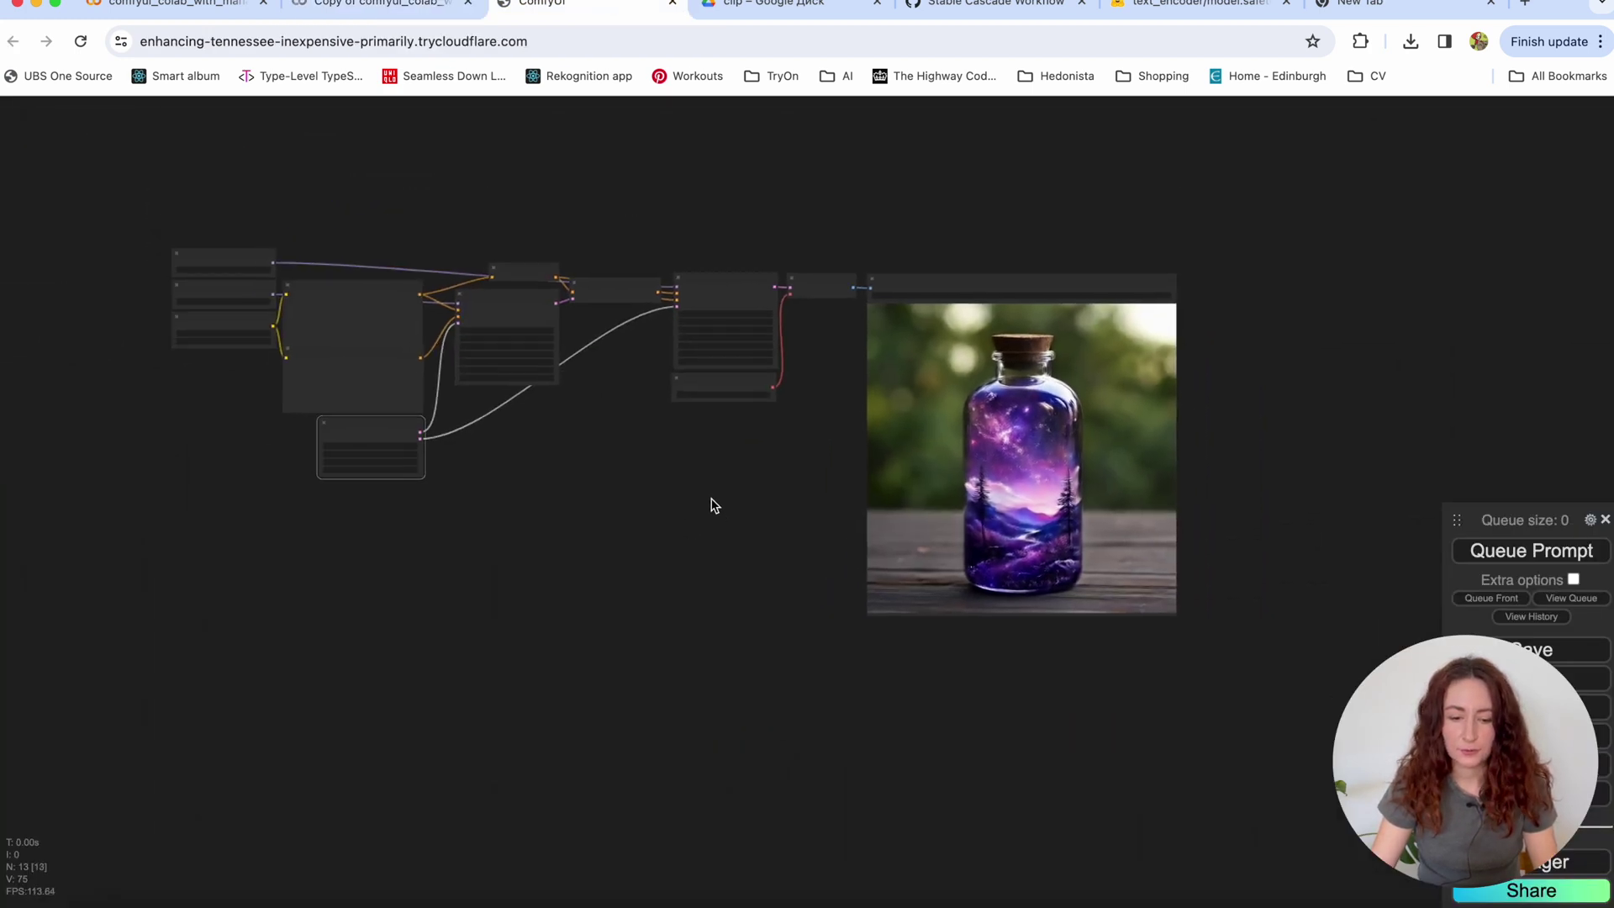
scroll(668, 521, up, 6)
scroll(901, 522, up, 3)
drag(900, 523, 623, 547)
scroll(623, 547, down, 4)
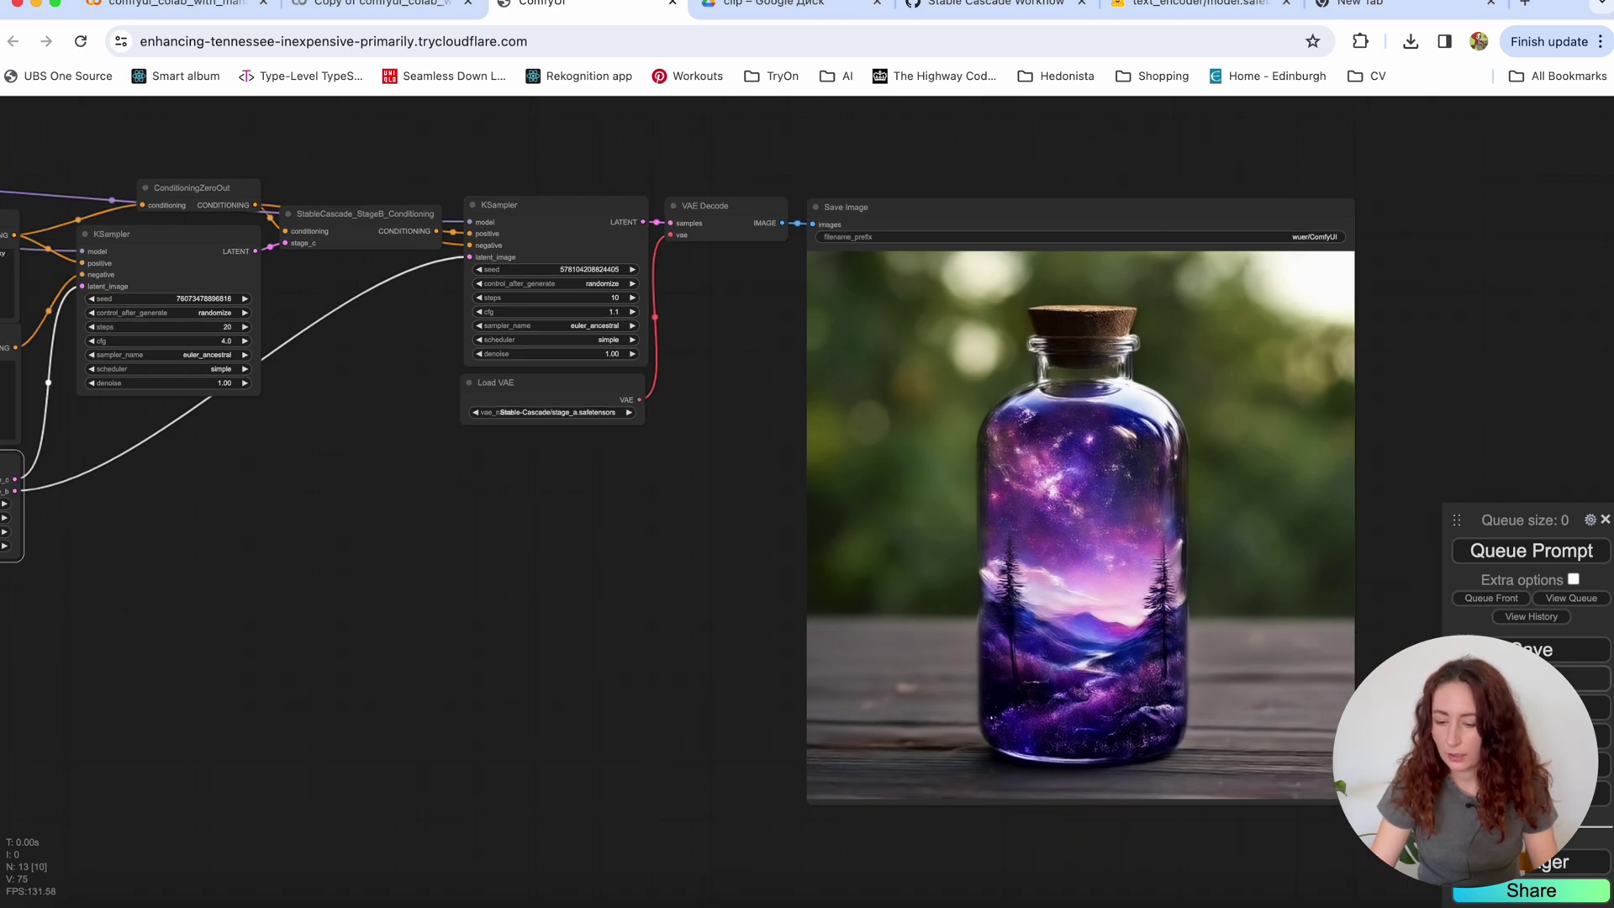
Step: Load the default workflow and select the sd_xl_base_1.0 checkpoint
click(1532, 794)
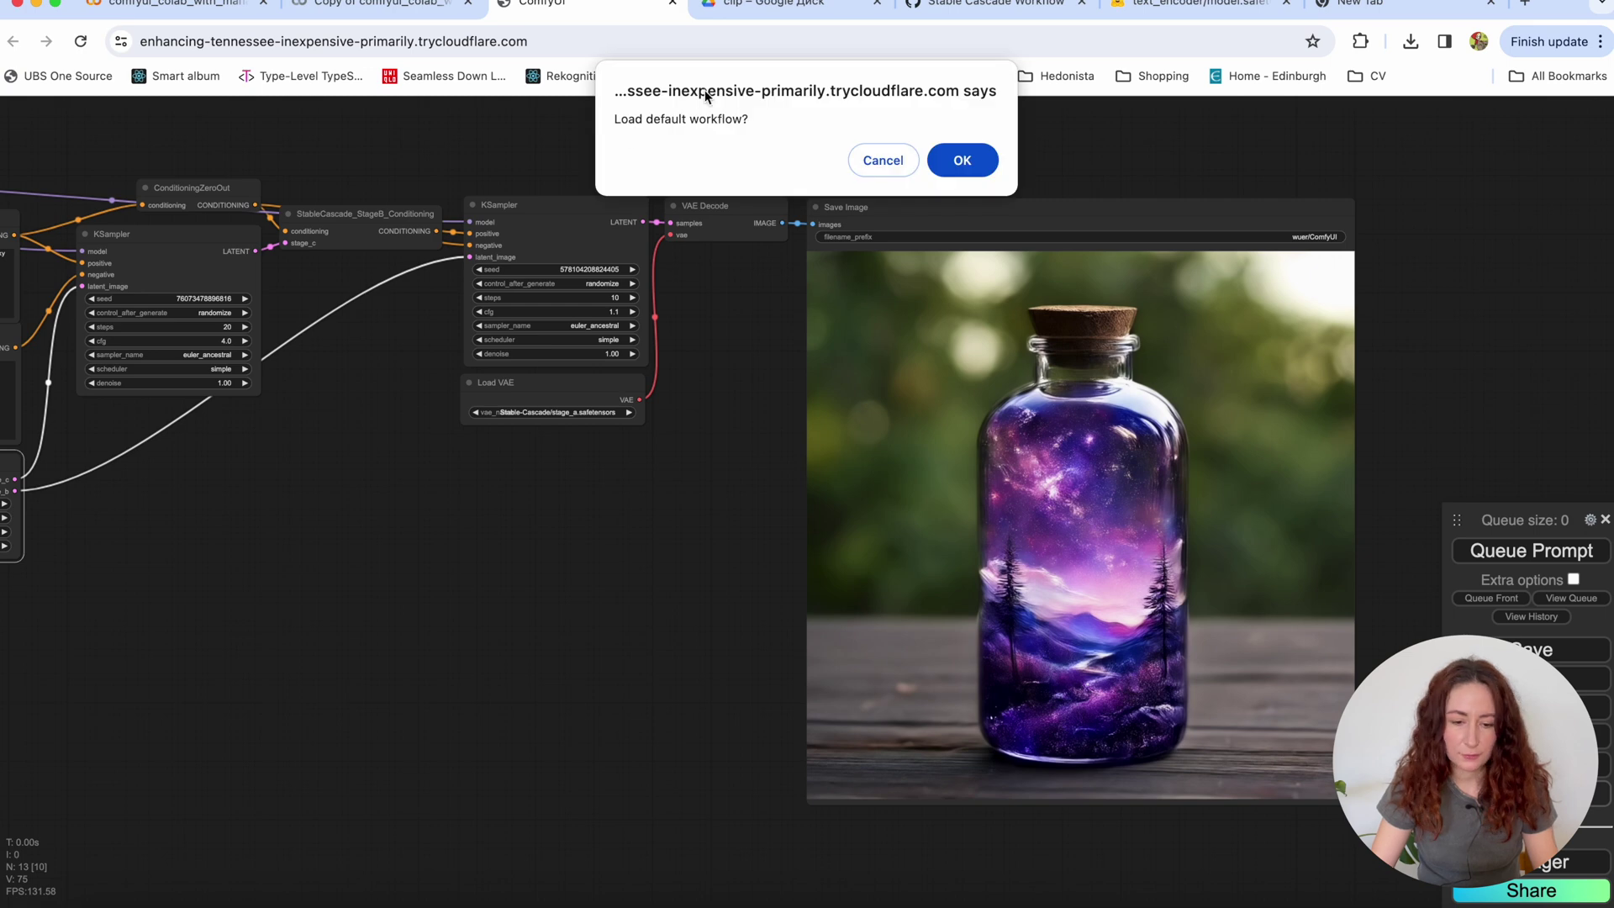
click(964, 166)
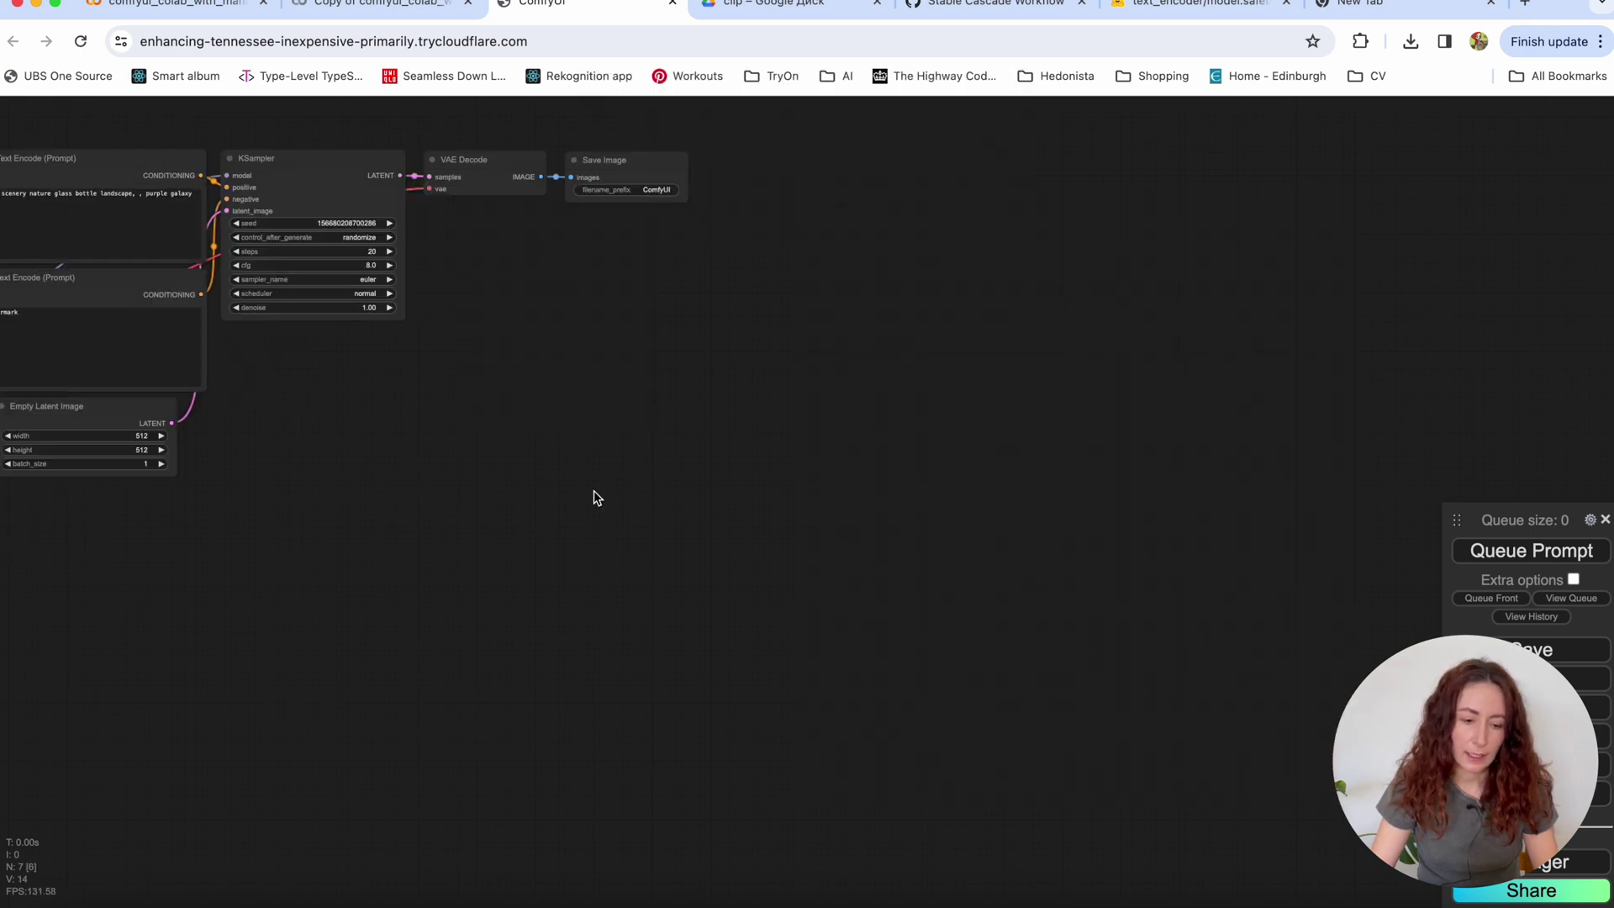
click(362, 483)
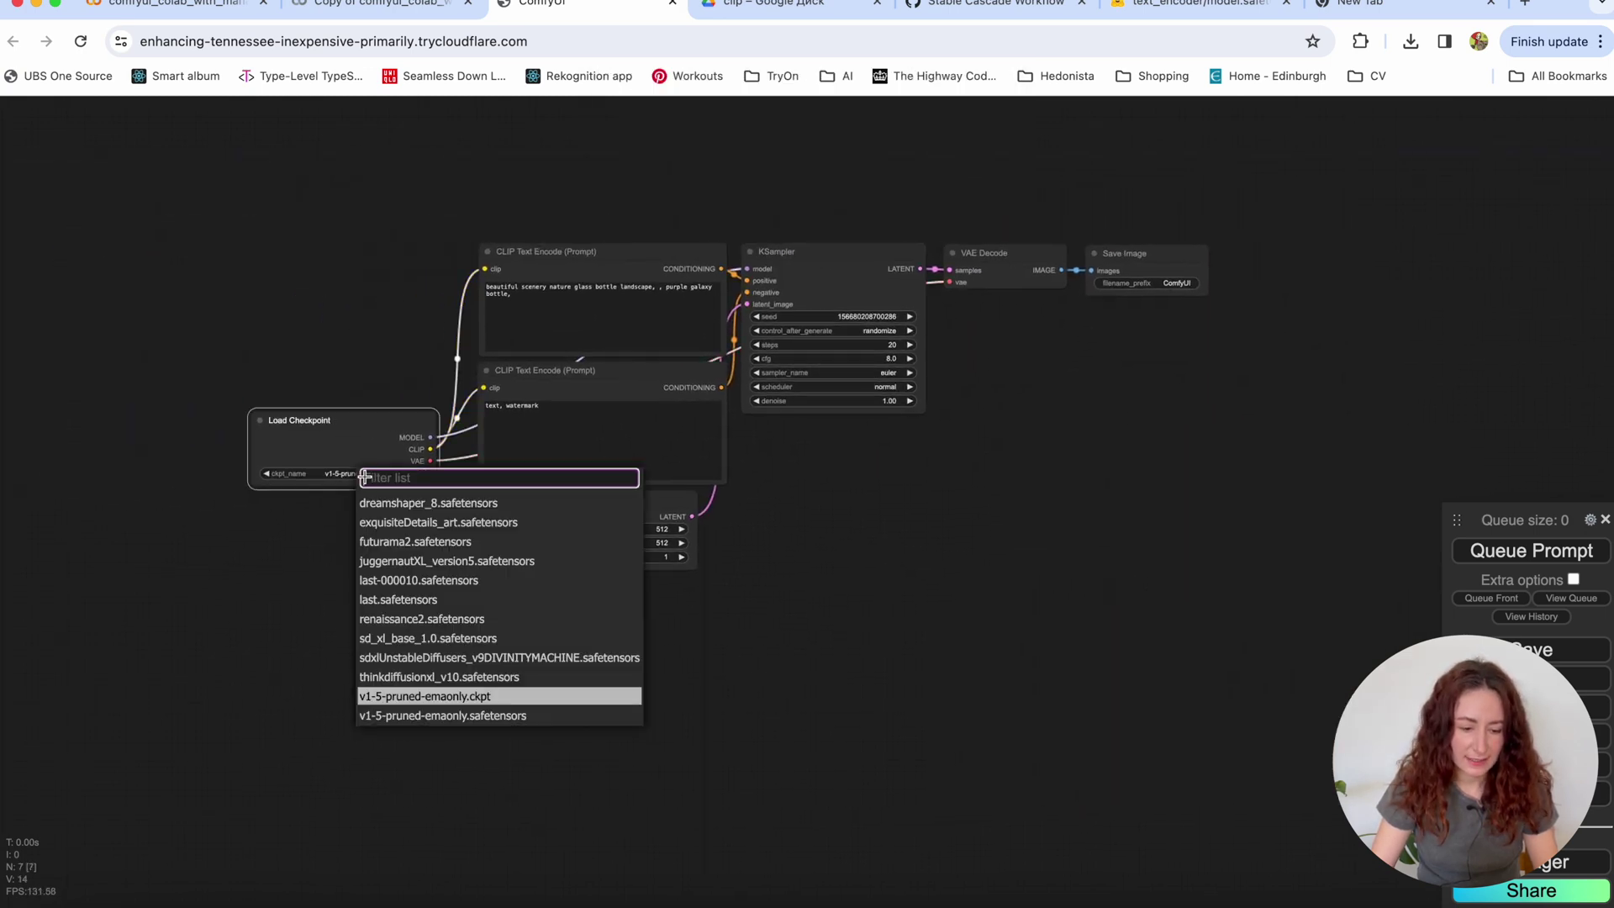
click(411, 641)
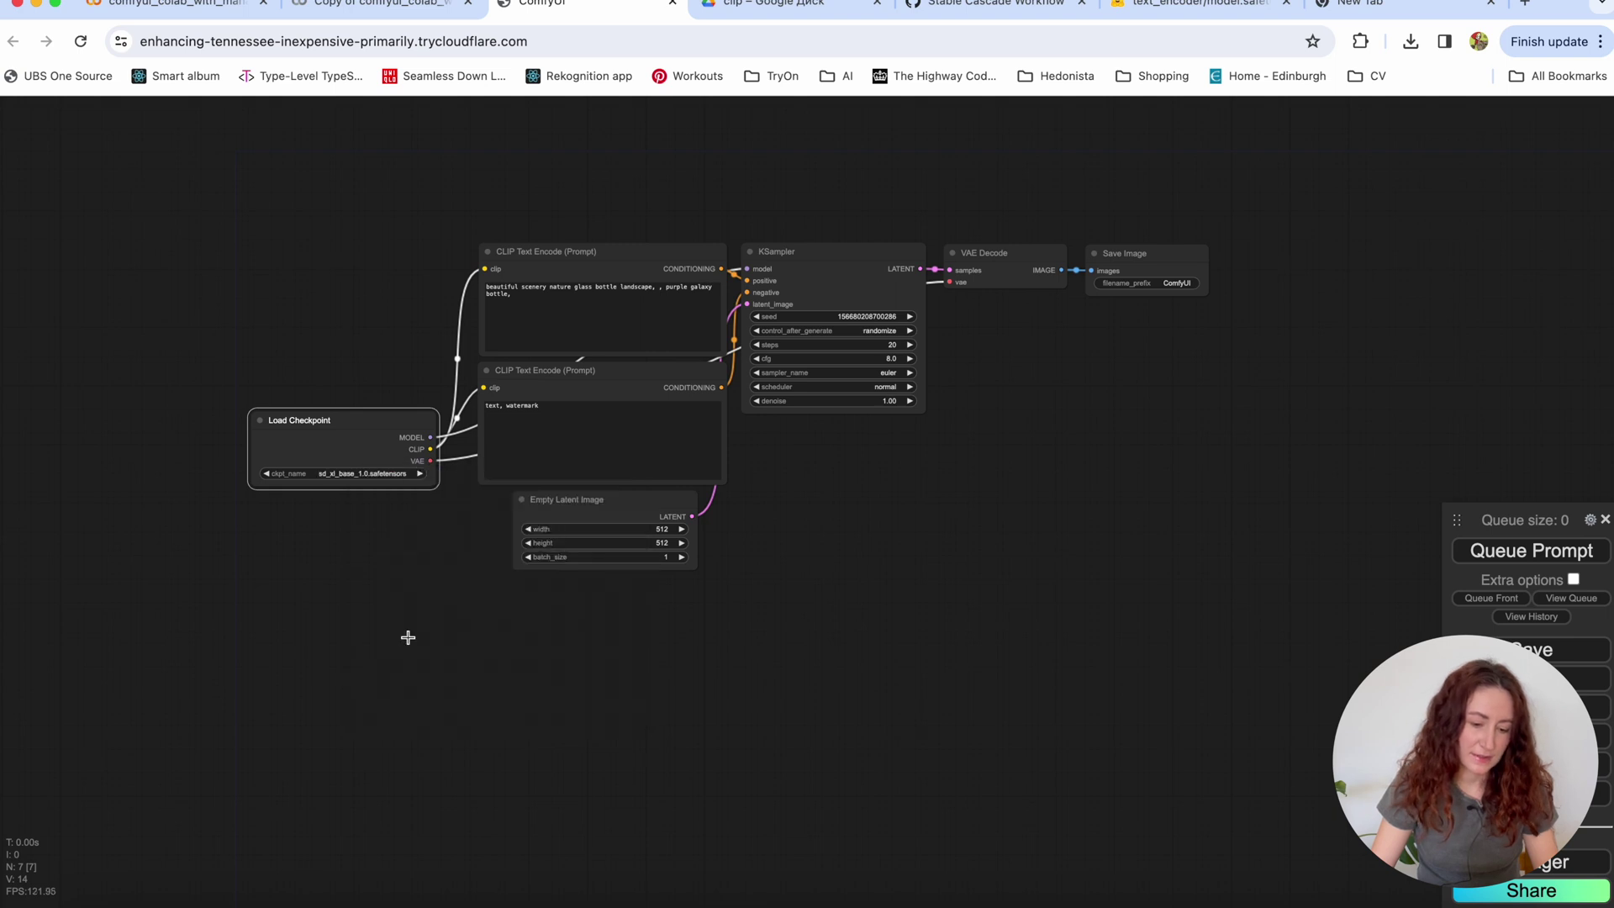
Step: Set the Empty Latent Image width and height to 1024
click(664, 529)
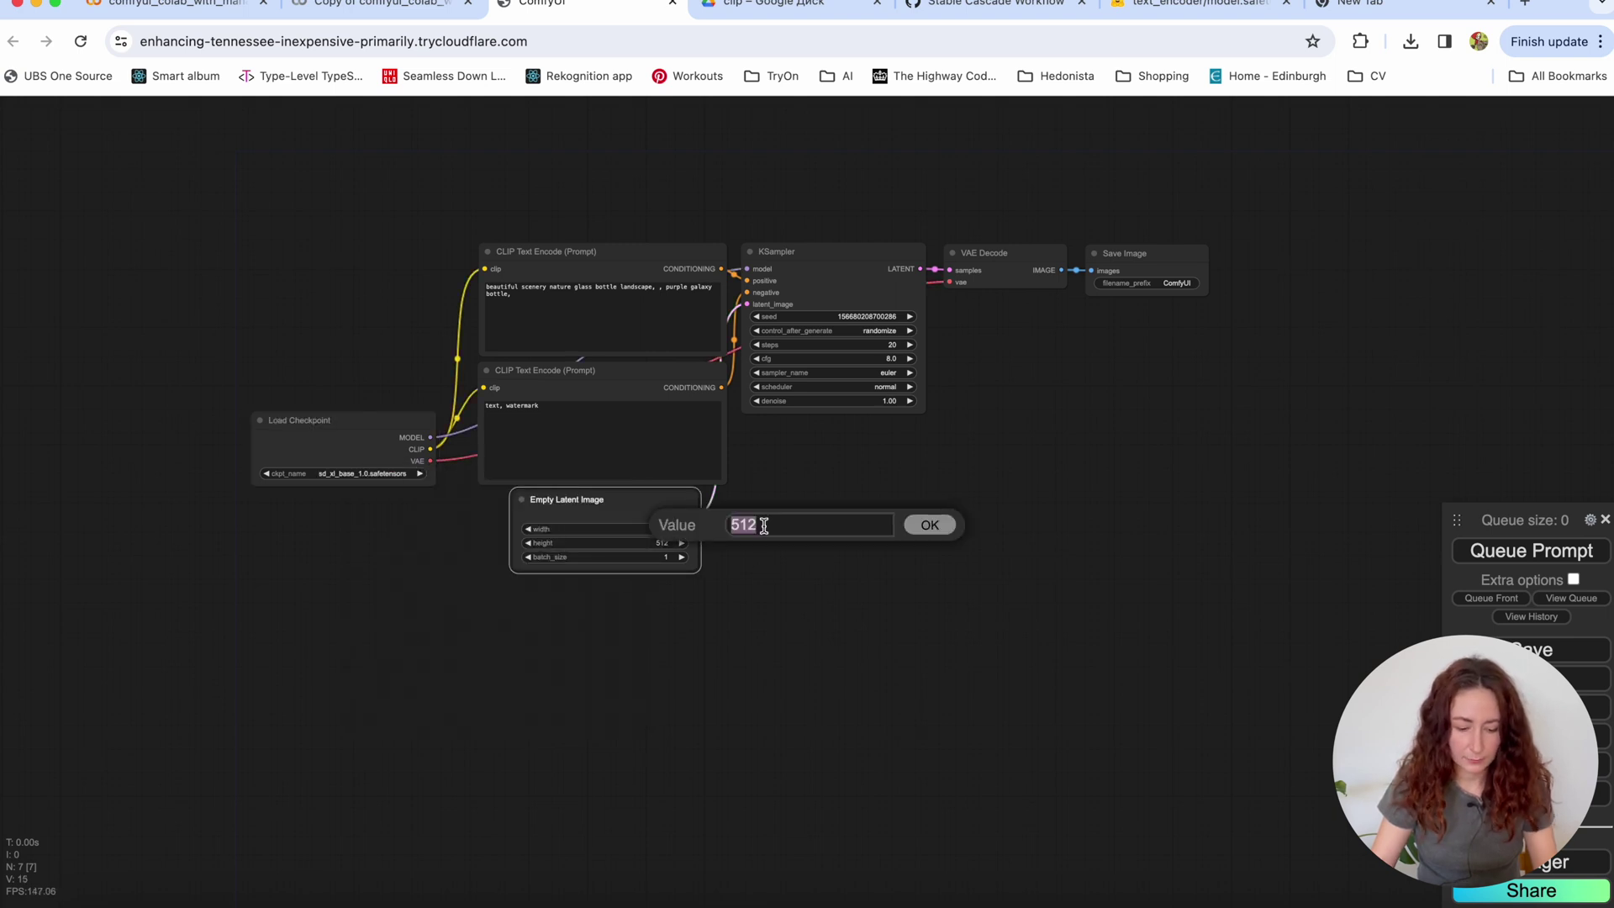
text(1024)
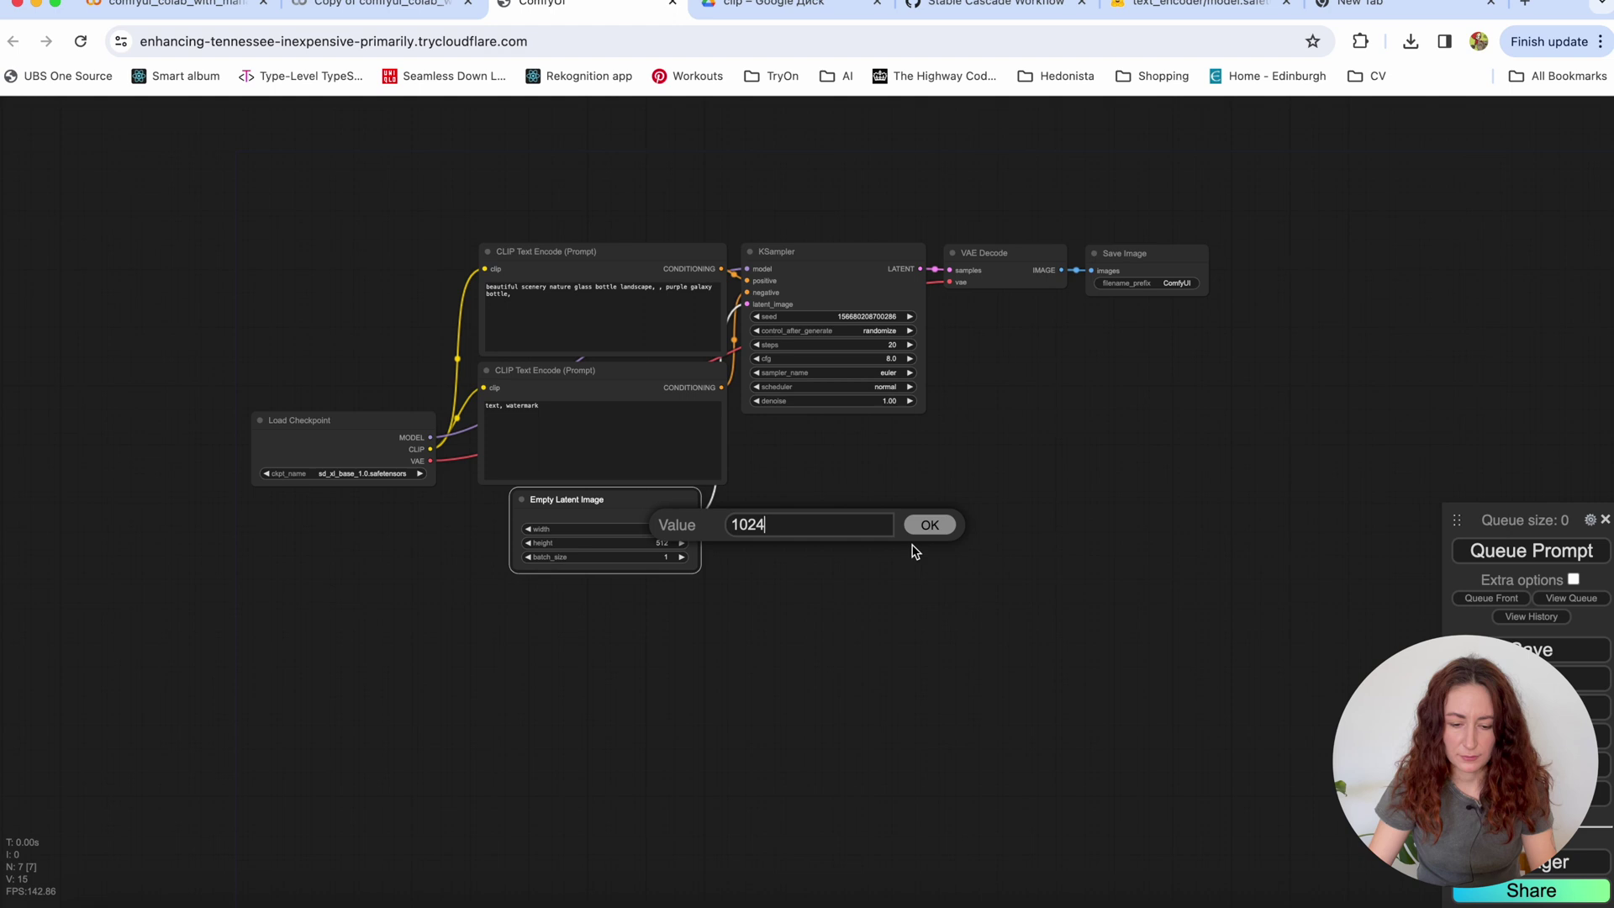
click(929, 524)
click(669, 543)
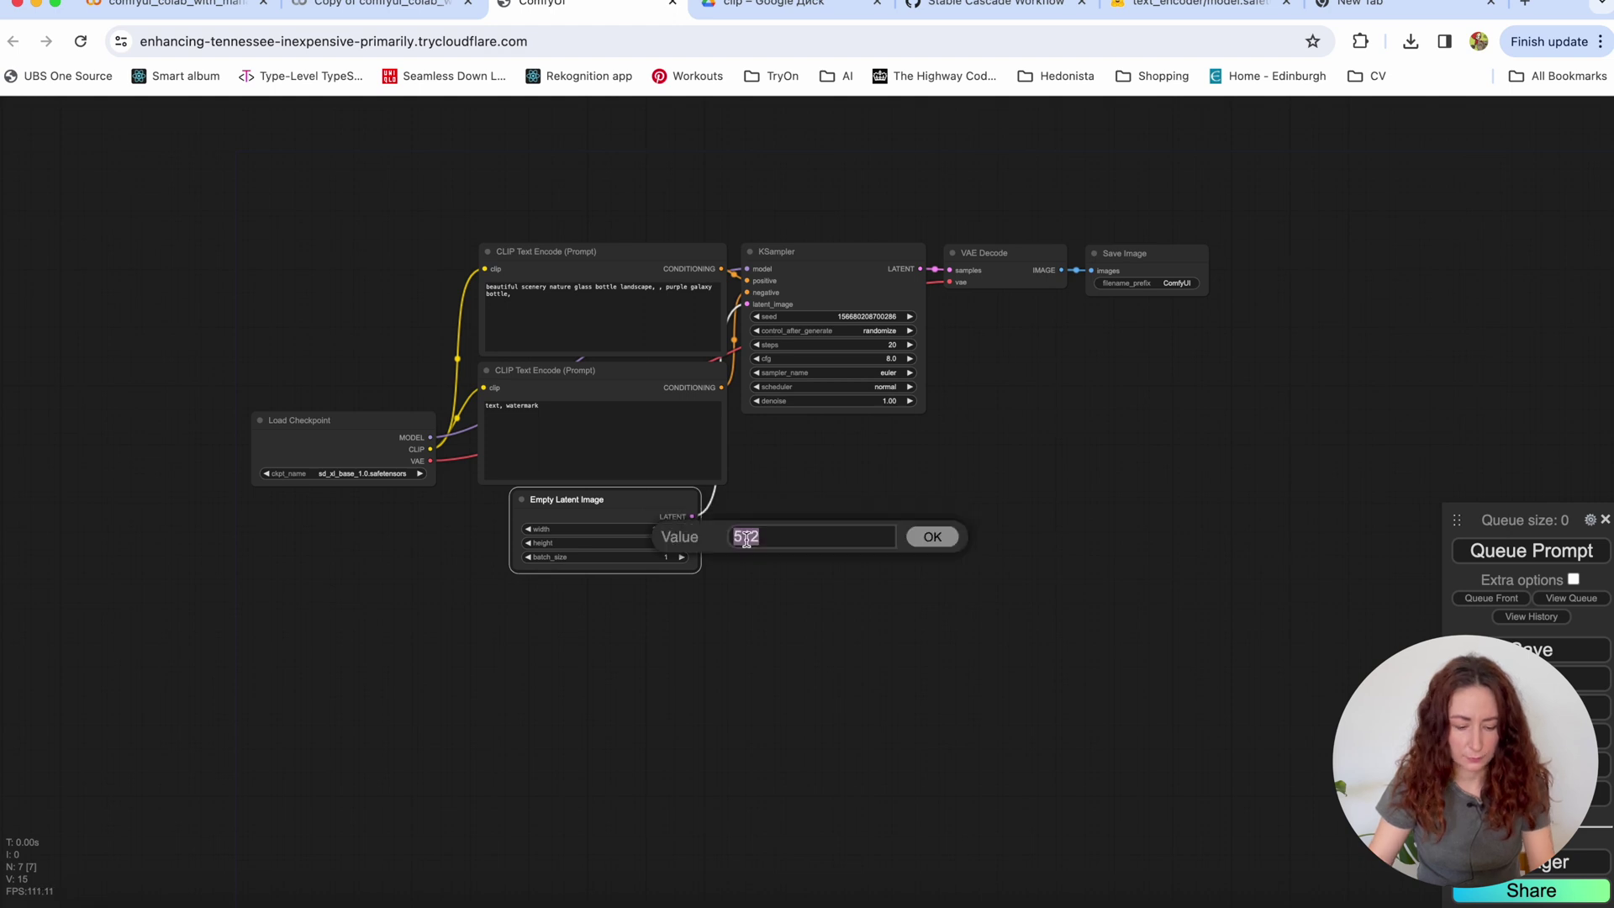
text(1024)
key(Return)
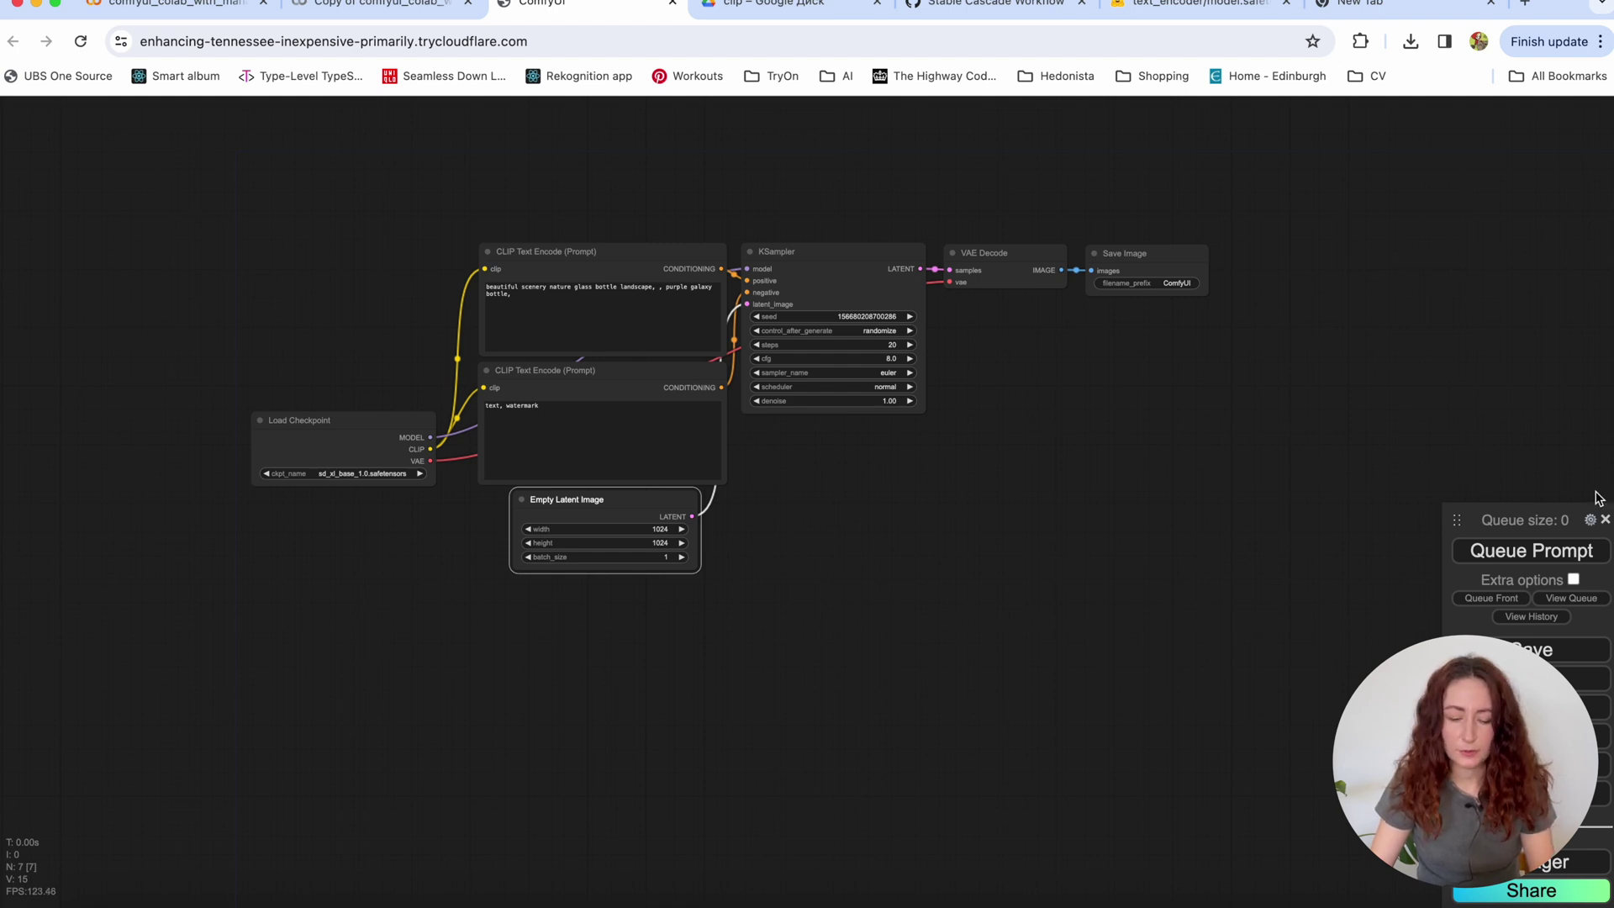
Step: Queue the SDXL workflow and zoom in on the resulting purple galaxy bottle image
click(1557, 552)
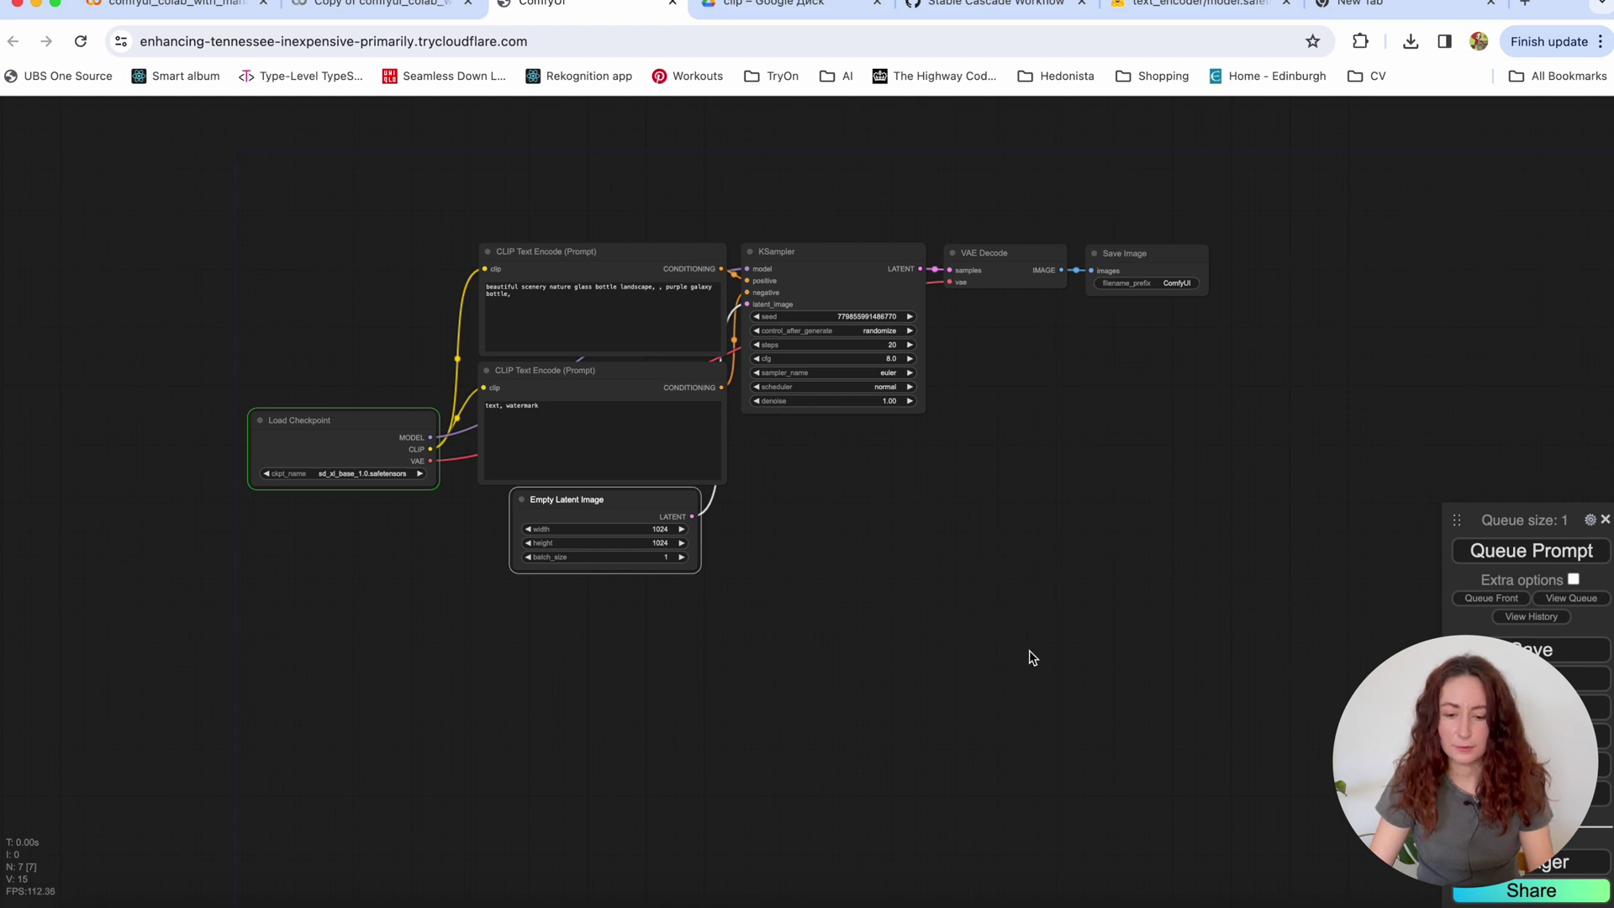
scroll(1029, 622, up, 5)
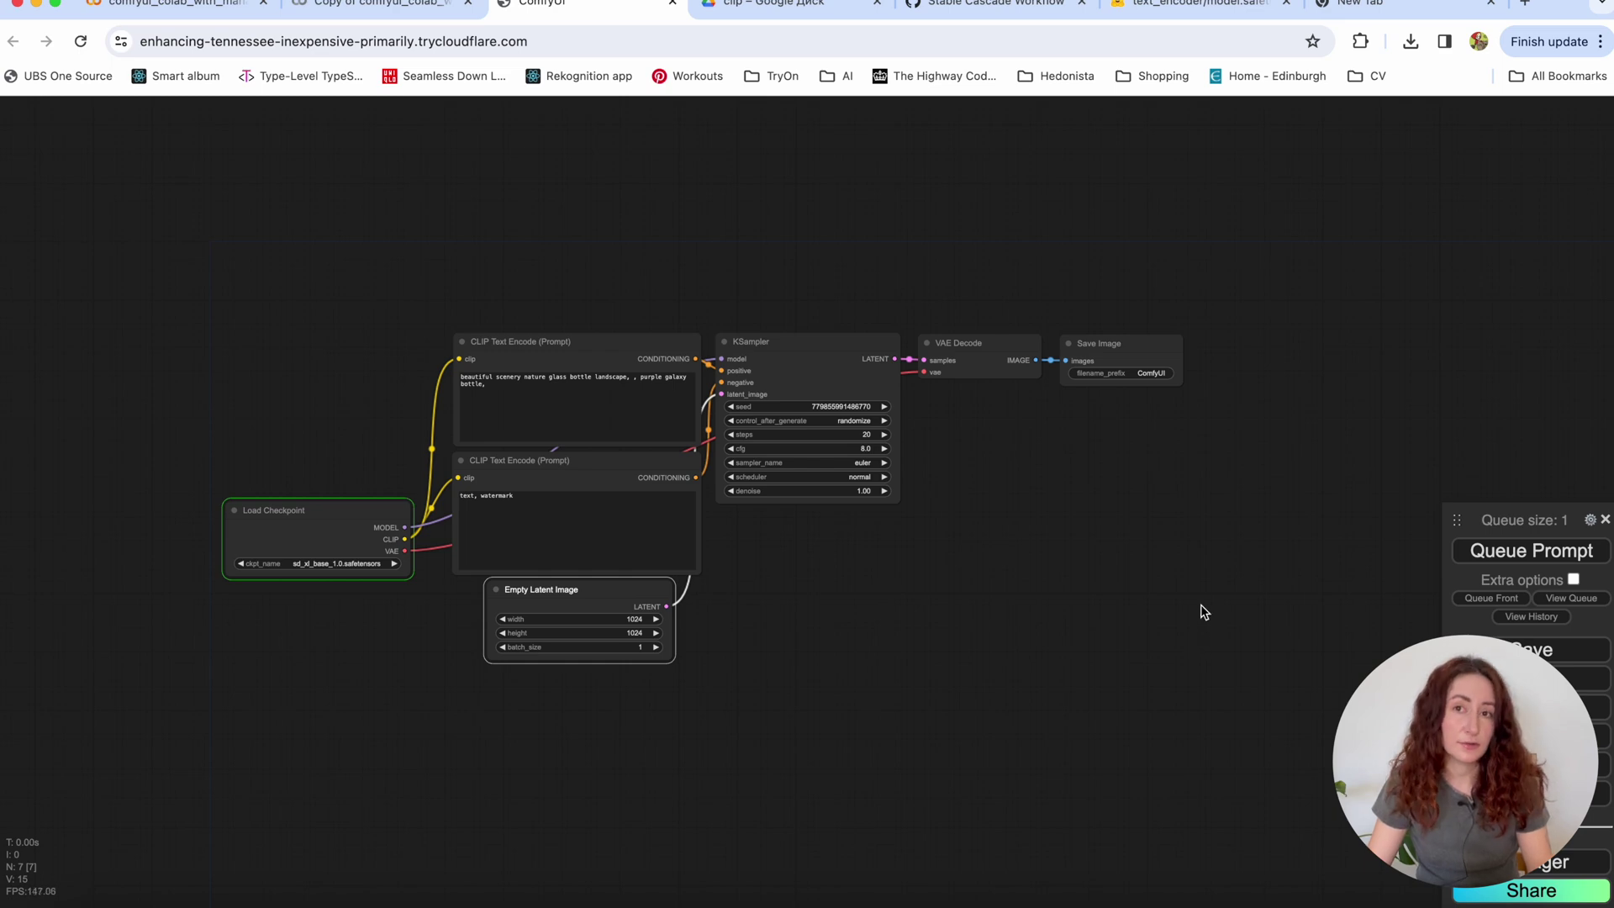
scroll(1148, 343, down, 8)
scroll(1167, 447, up, 15)
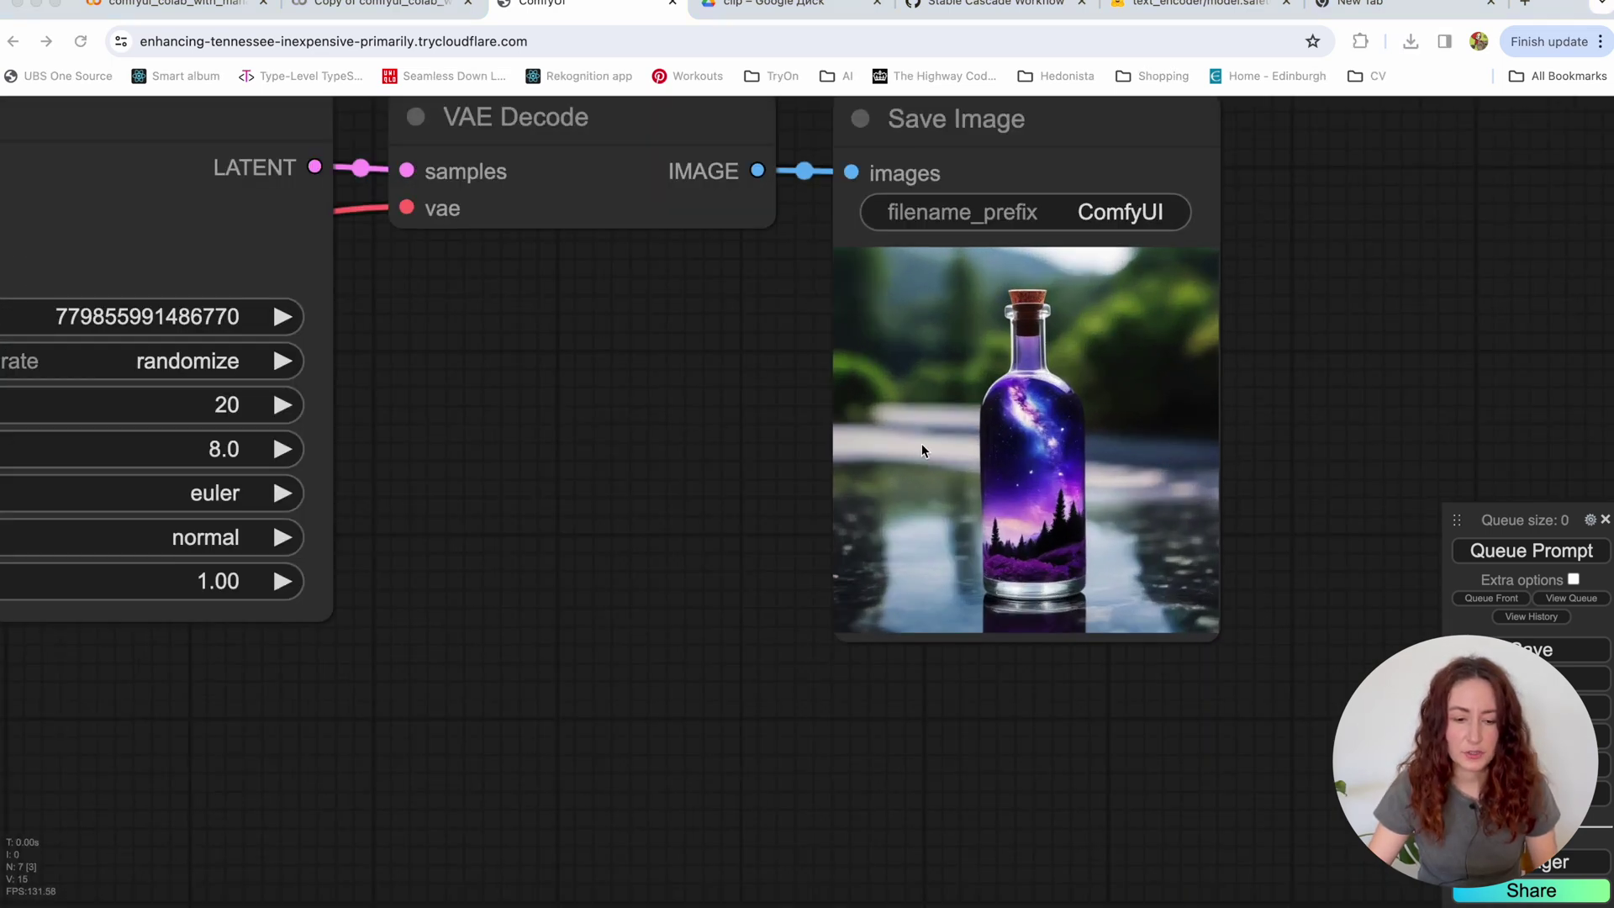
Step: Highlight the SDXL execution time of 130.48 seconds in the Colab log
click(361, 10)
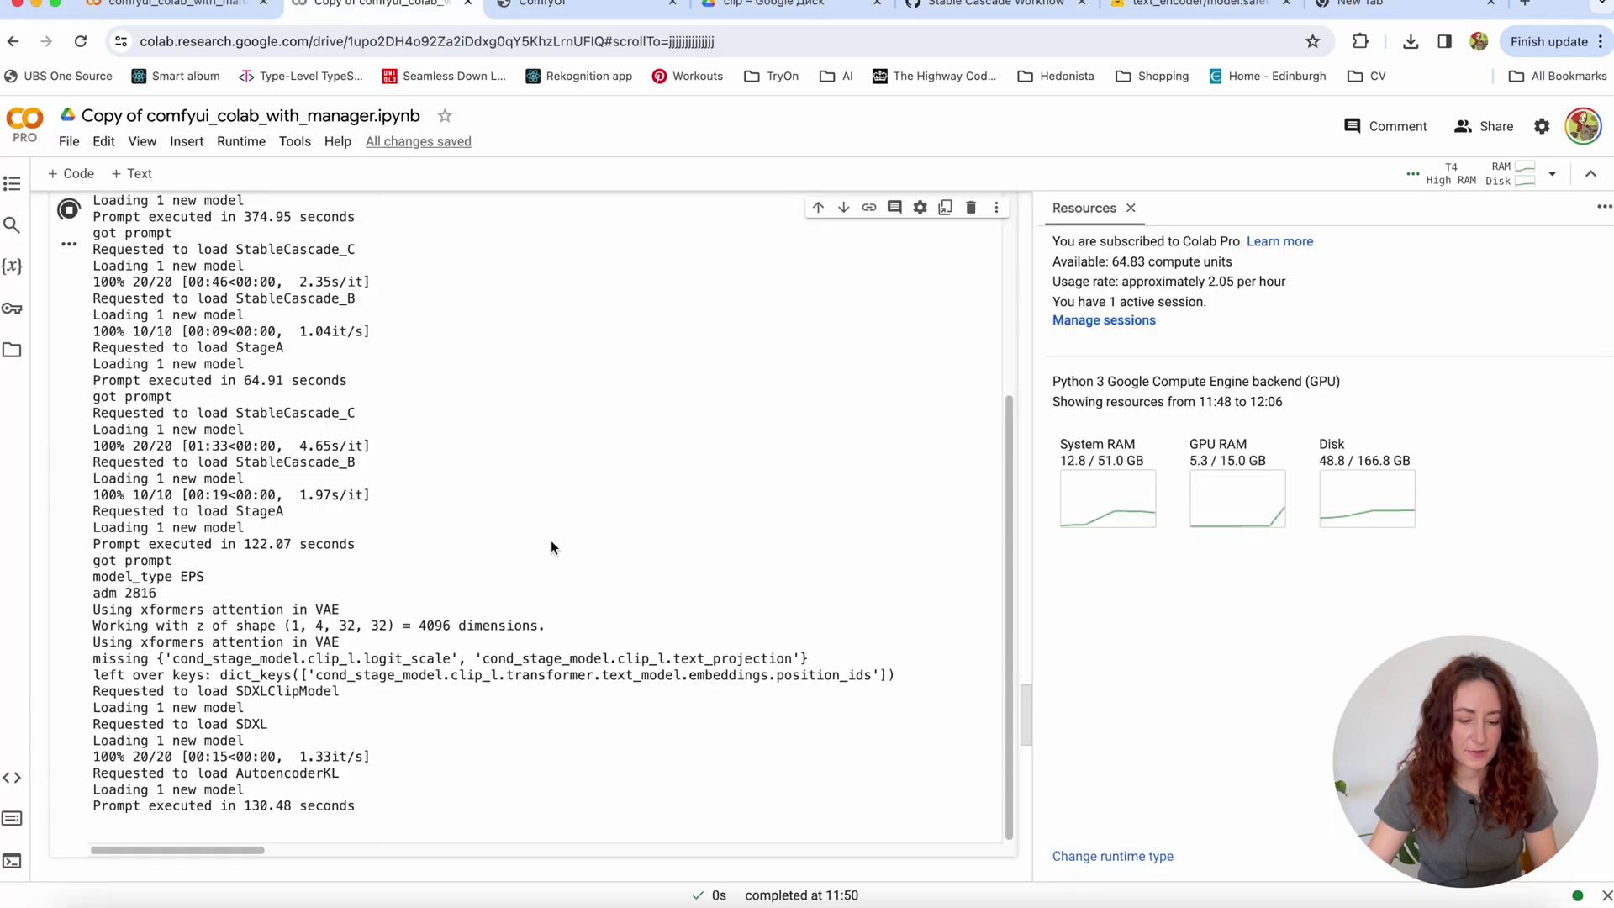
drag(244, 805, 356, 806)
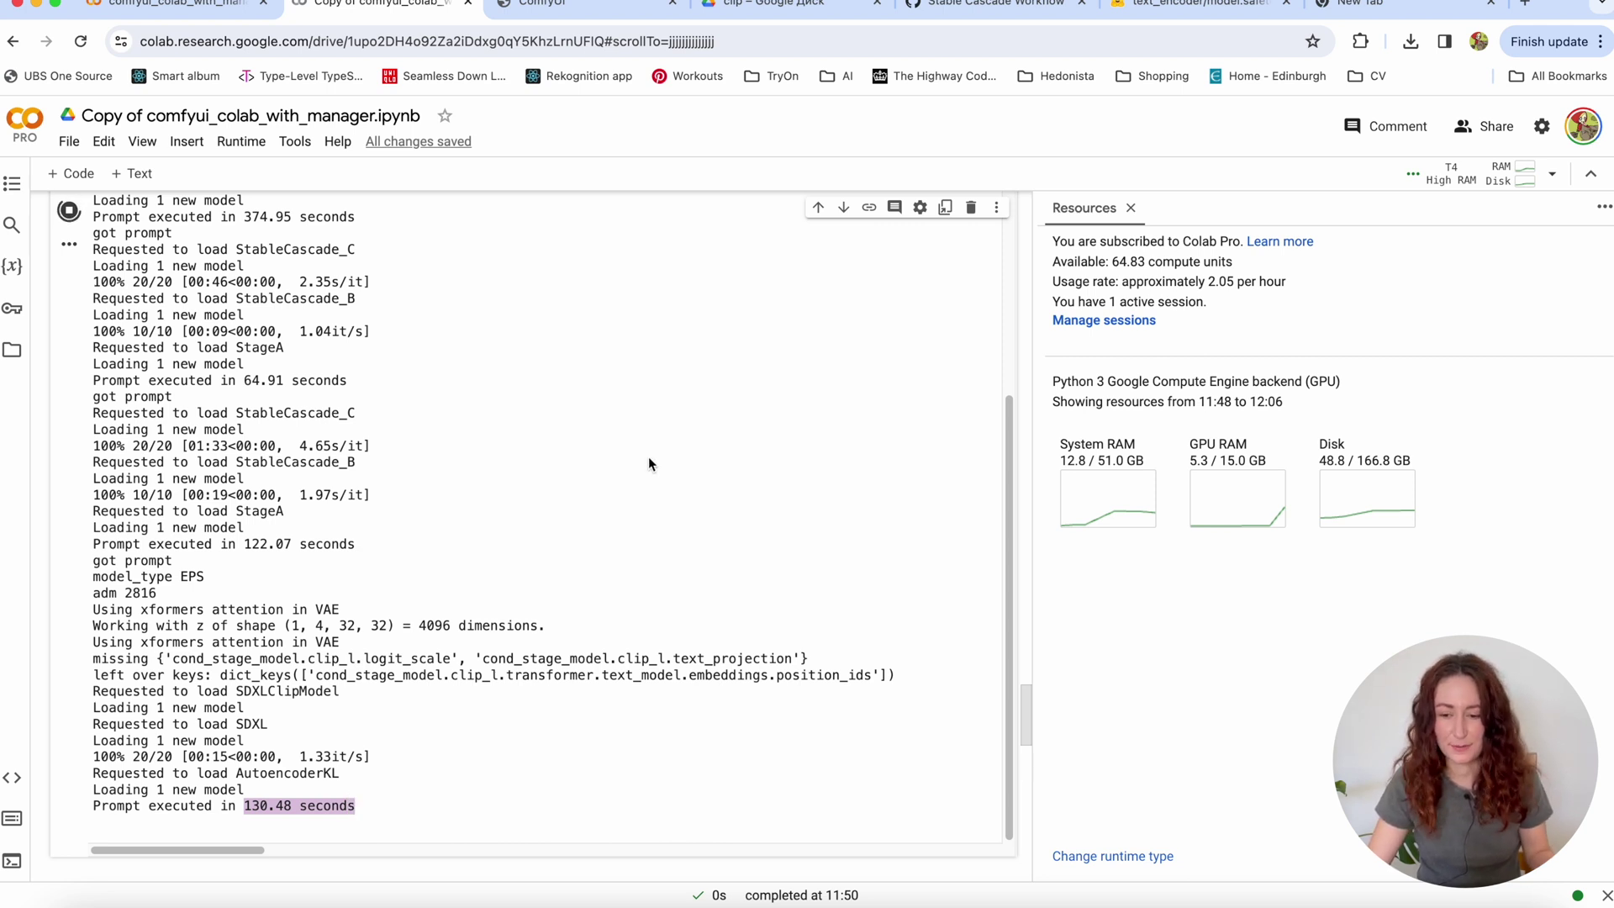
click(618, 514)
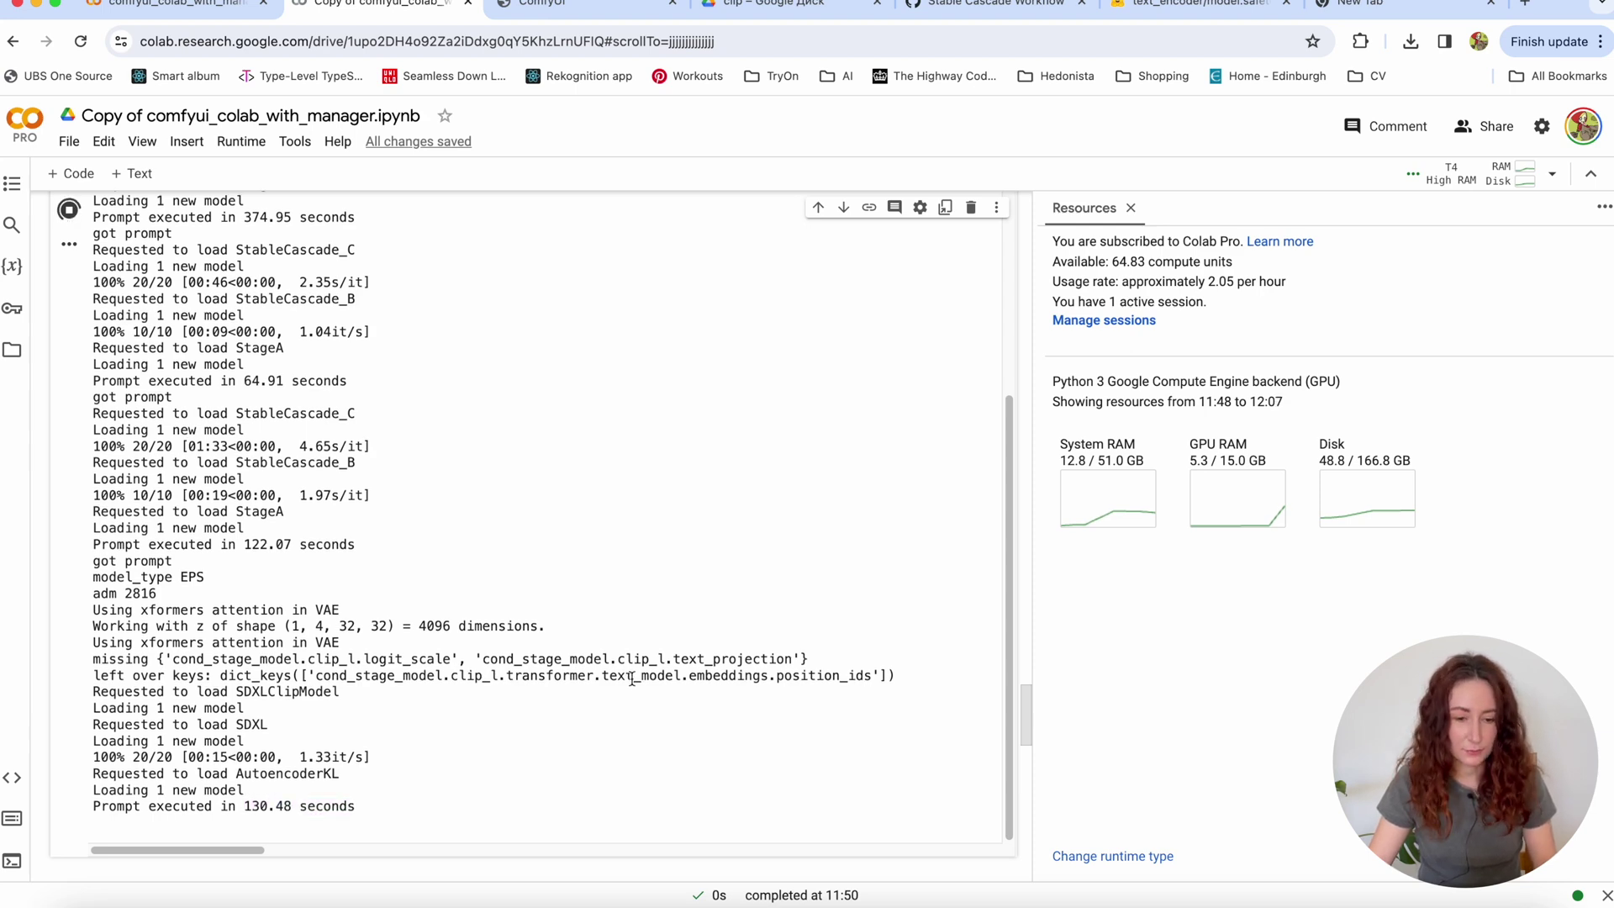
Step: Back in ComfyUI, zoom out and queue a second SDXL purple galaxy bottle generation
click(593, 10)
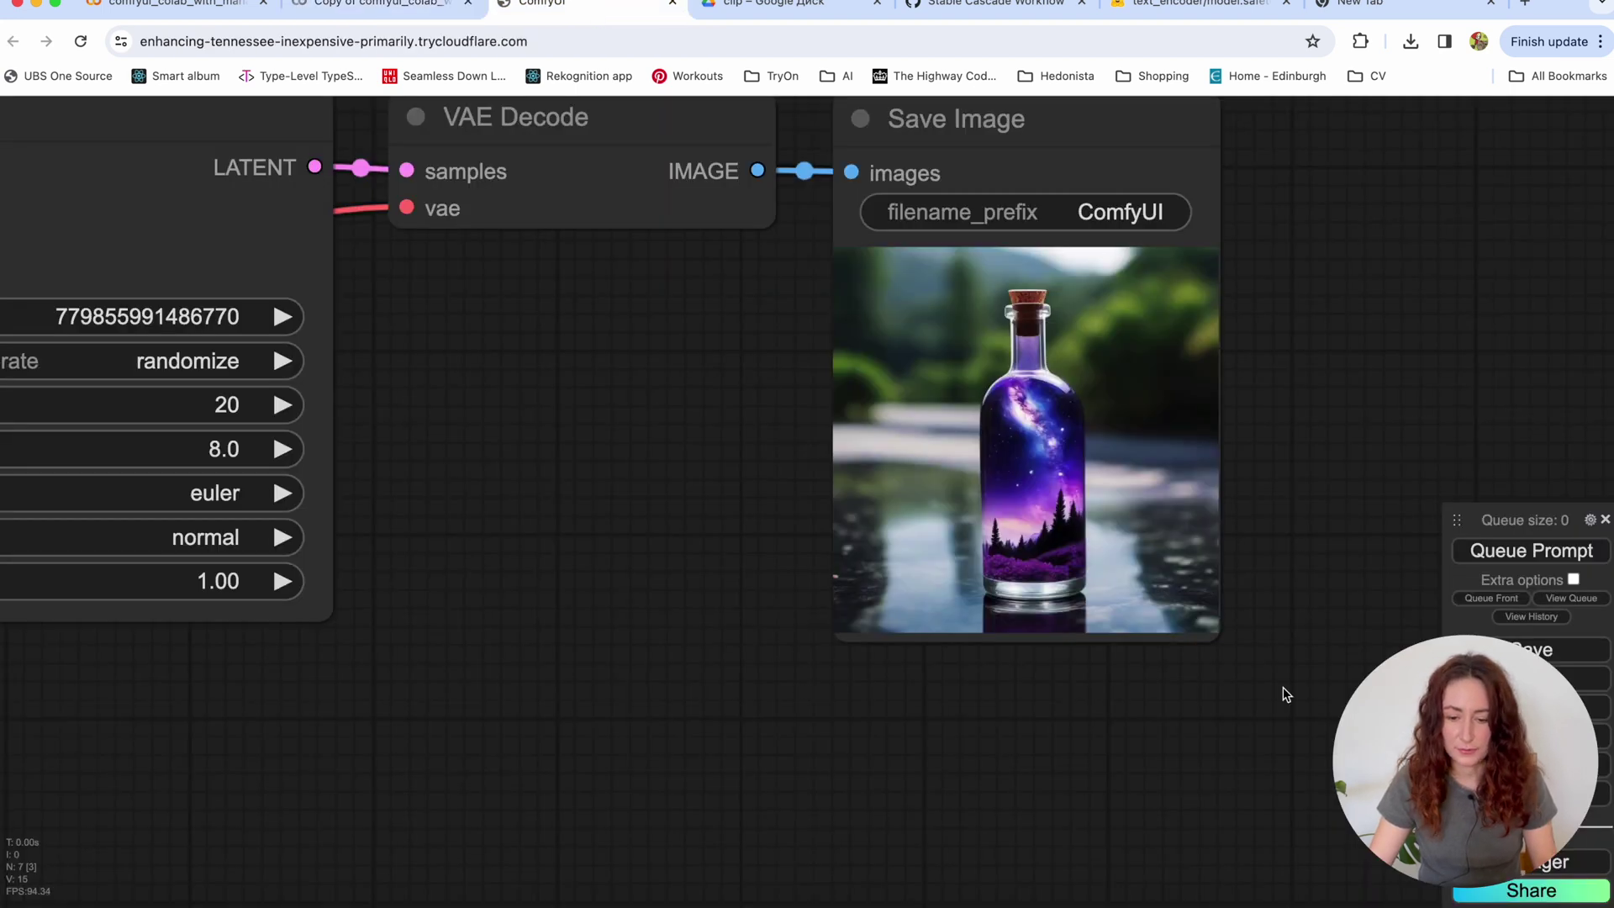
scroll(1230, 589, down, 9)
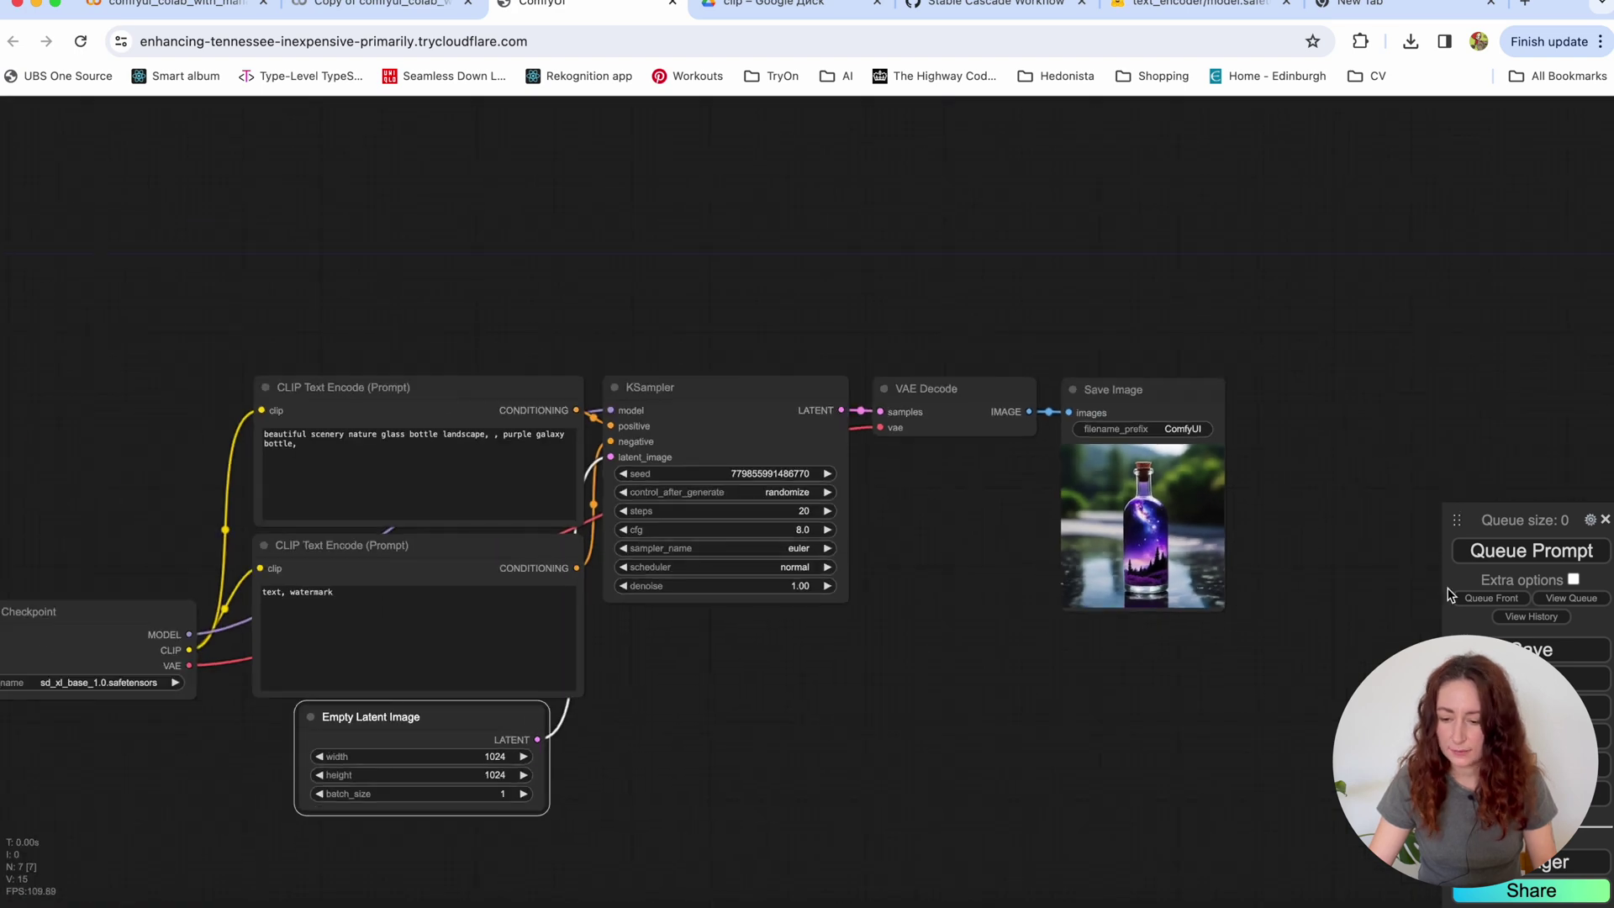
click(1549, 553)
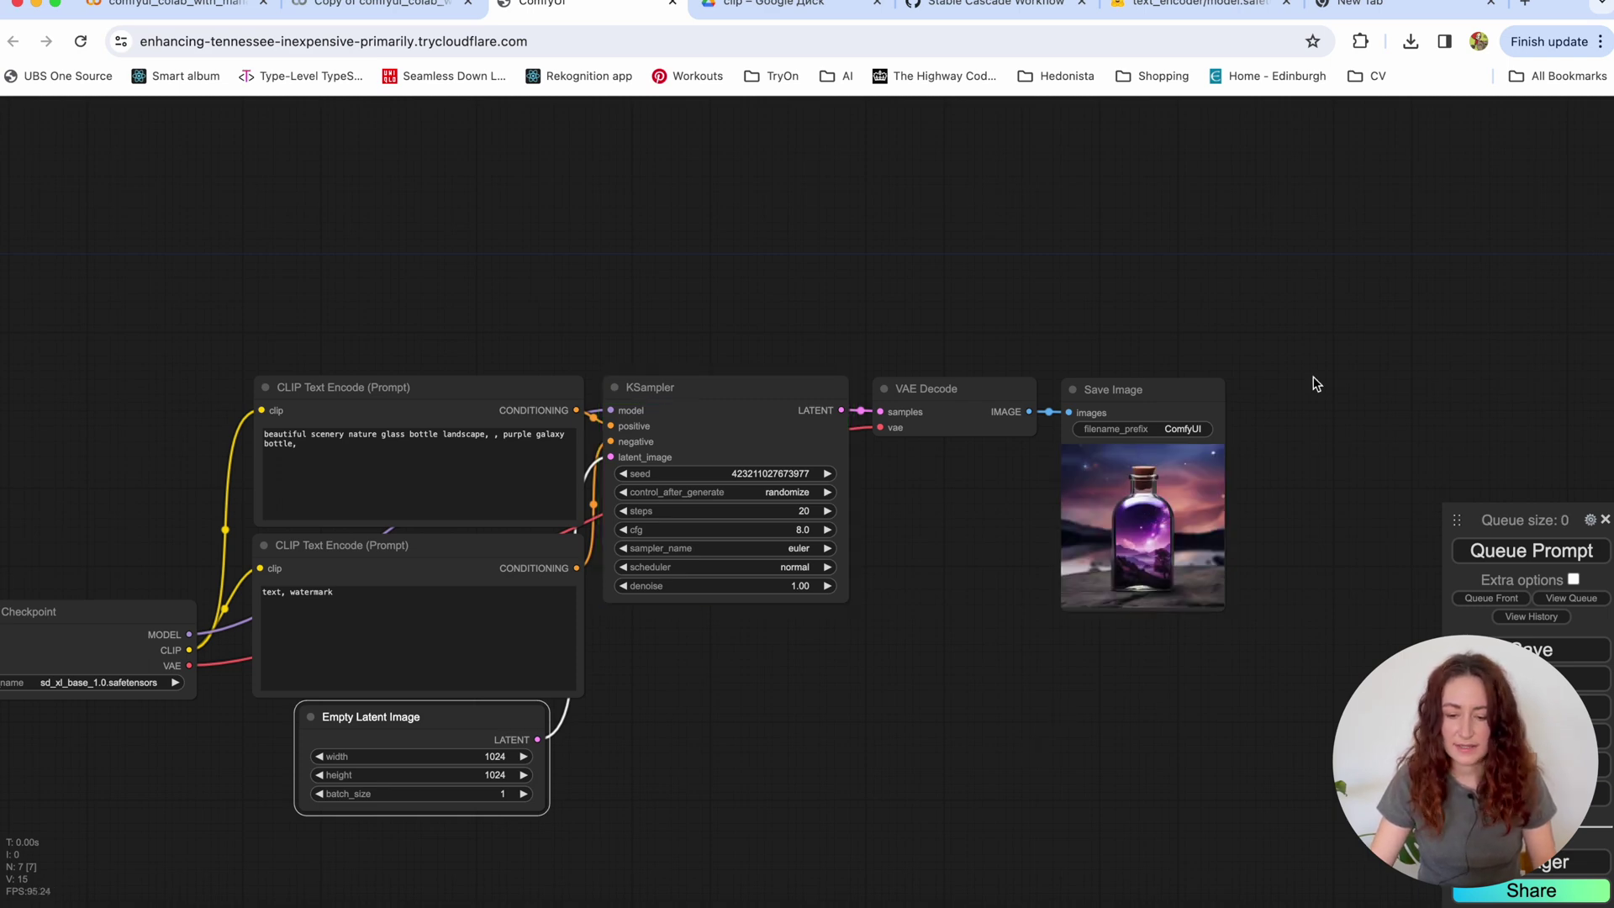
Step: Mark the second SDXL time of 17.67 s against Stable Cascade's 64.91 s in the log
click(427, 4)
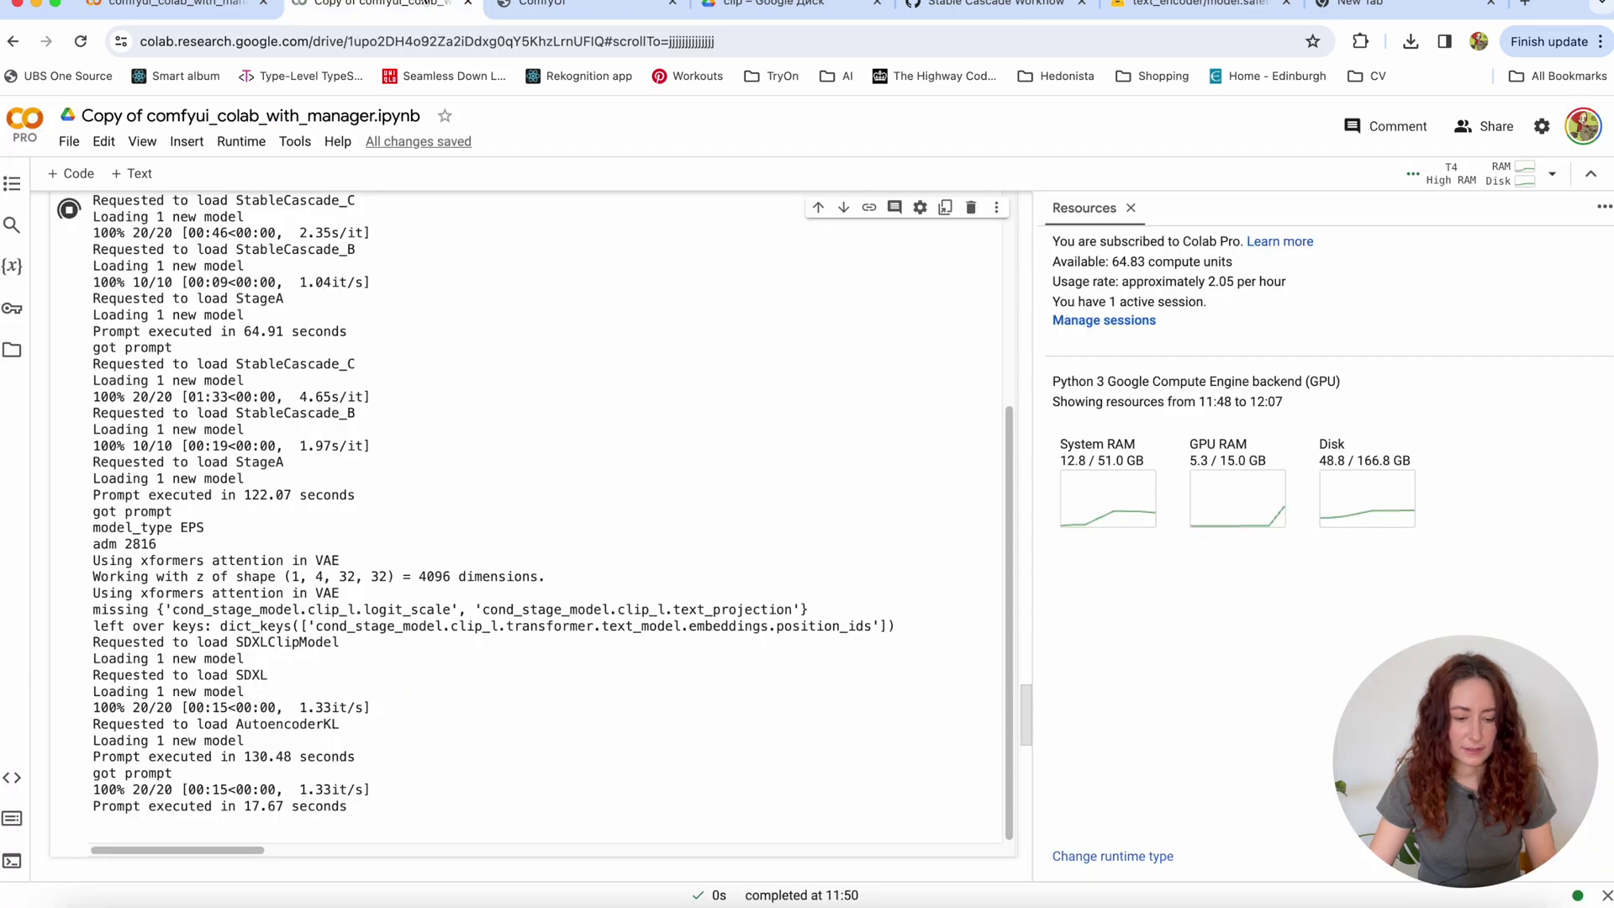
drag(245, 805, 283, 803)
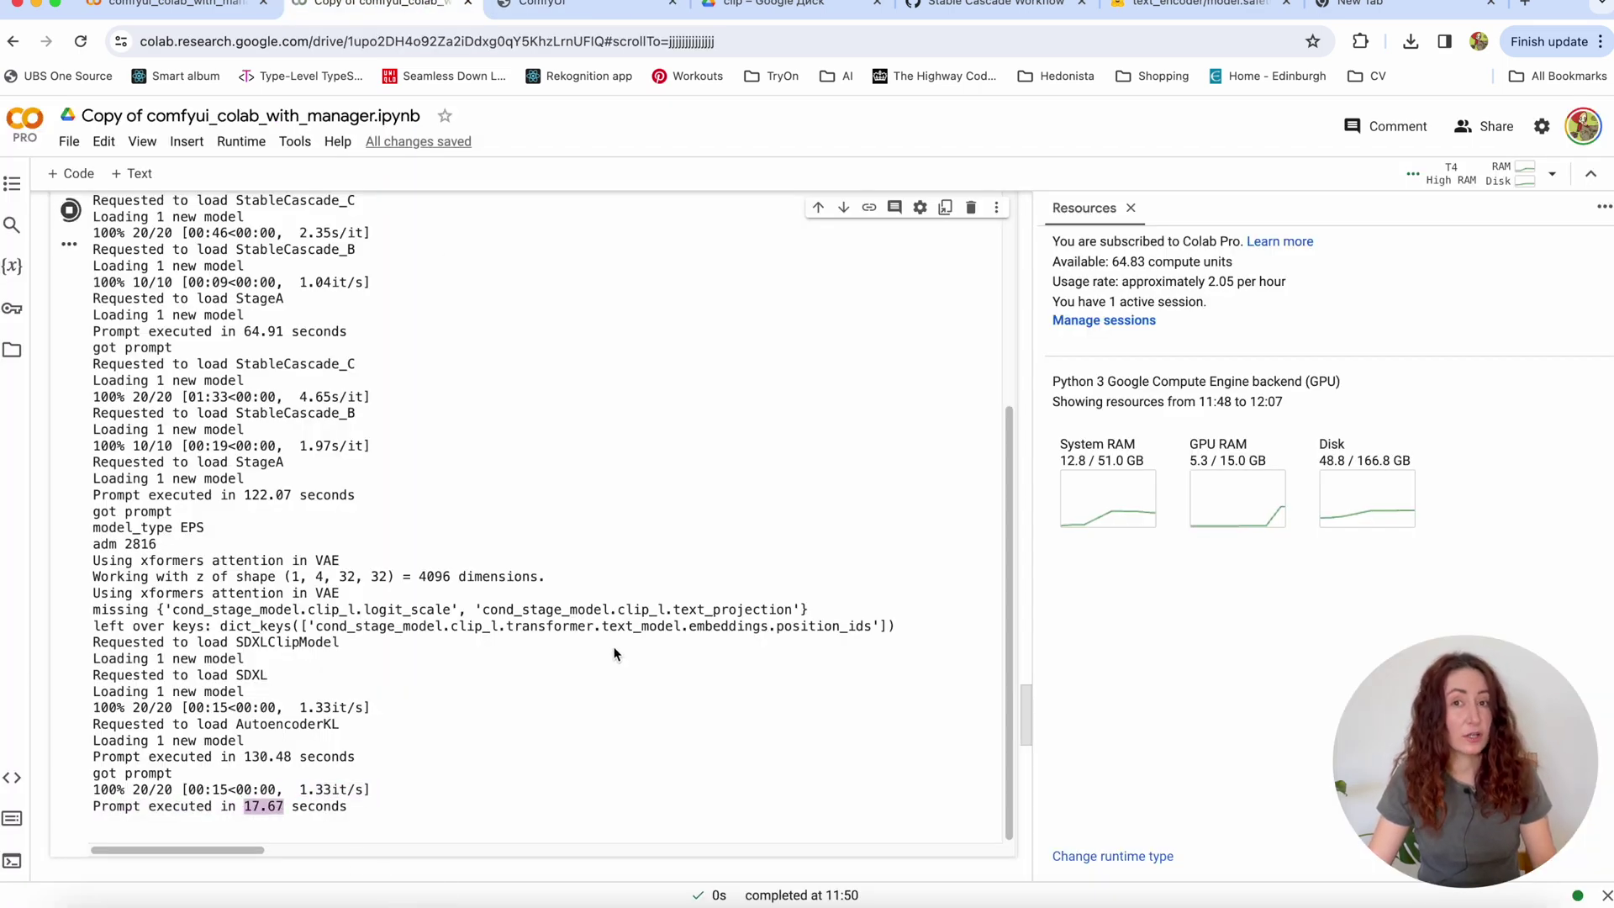
scroll(618, 594, up, 3)
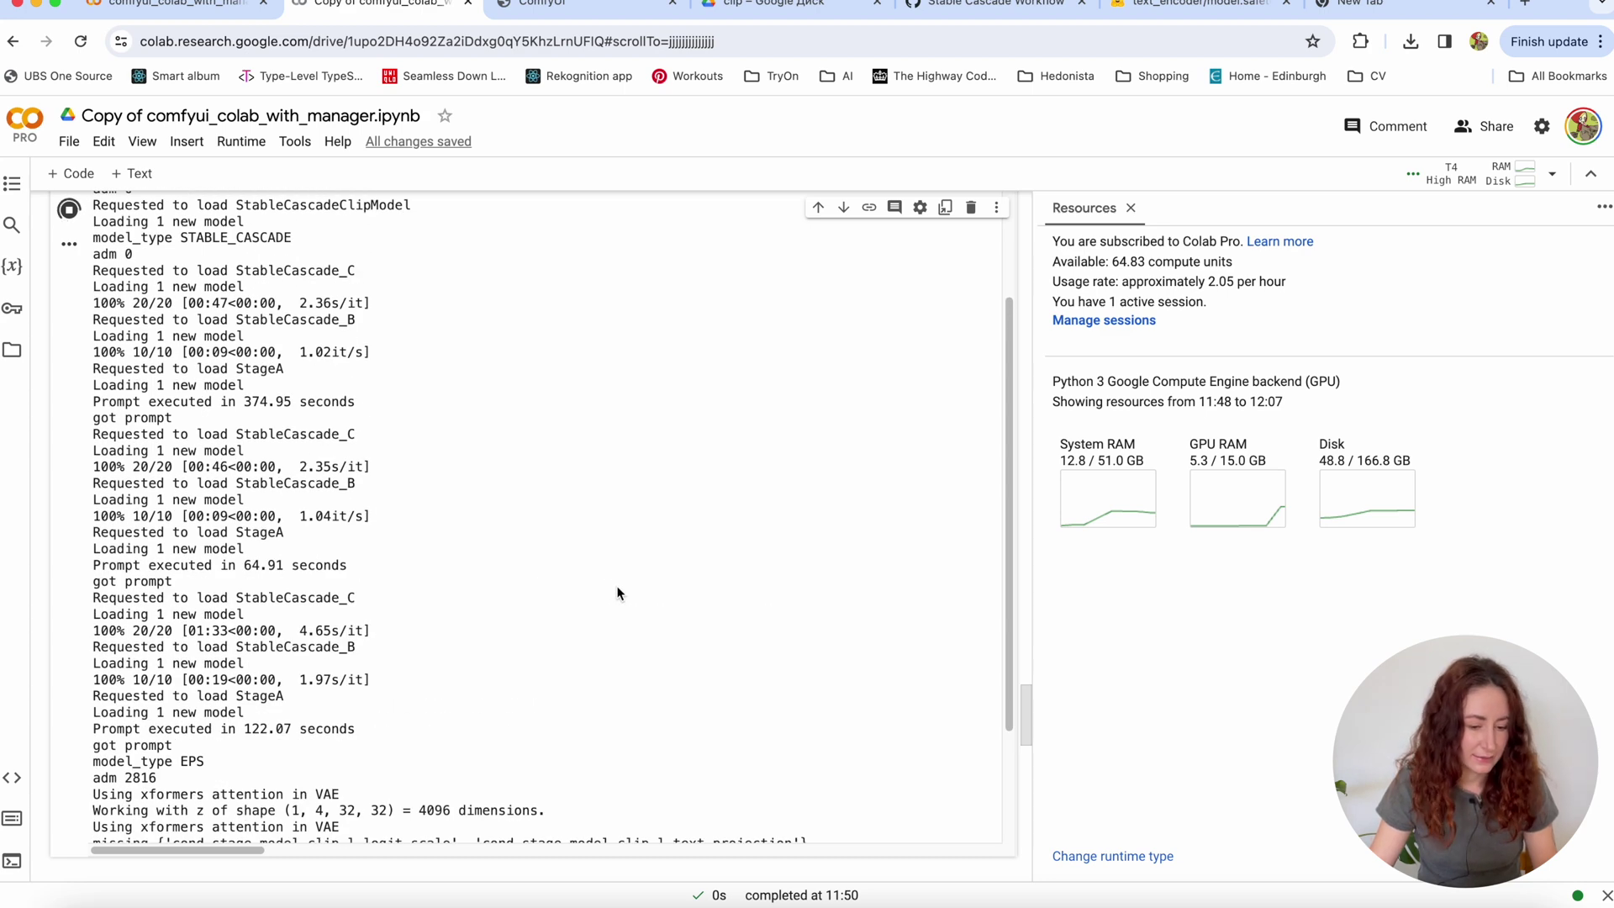
drag(240, 563, 285, 561)
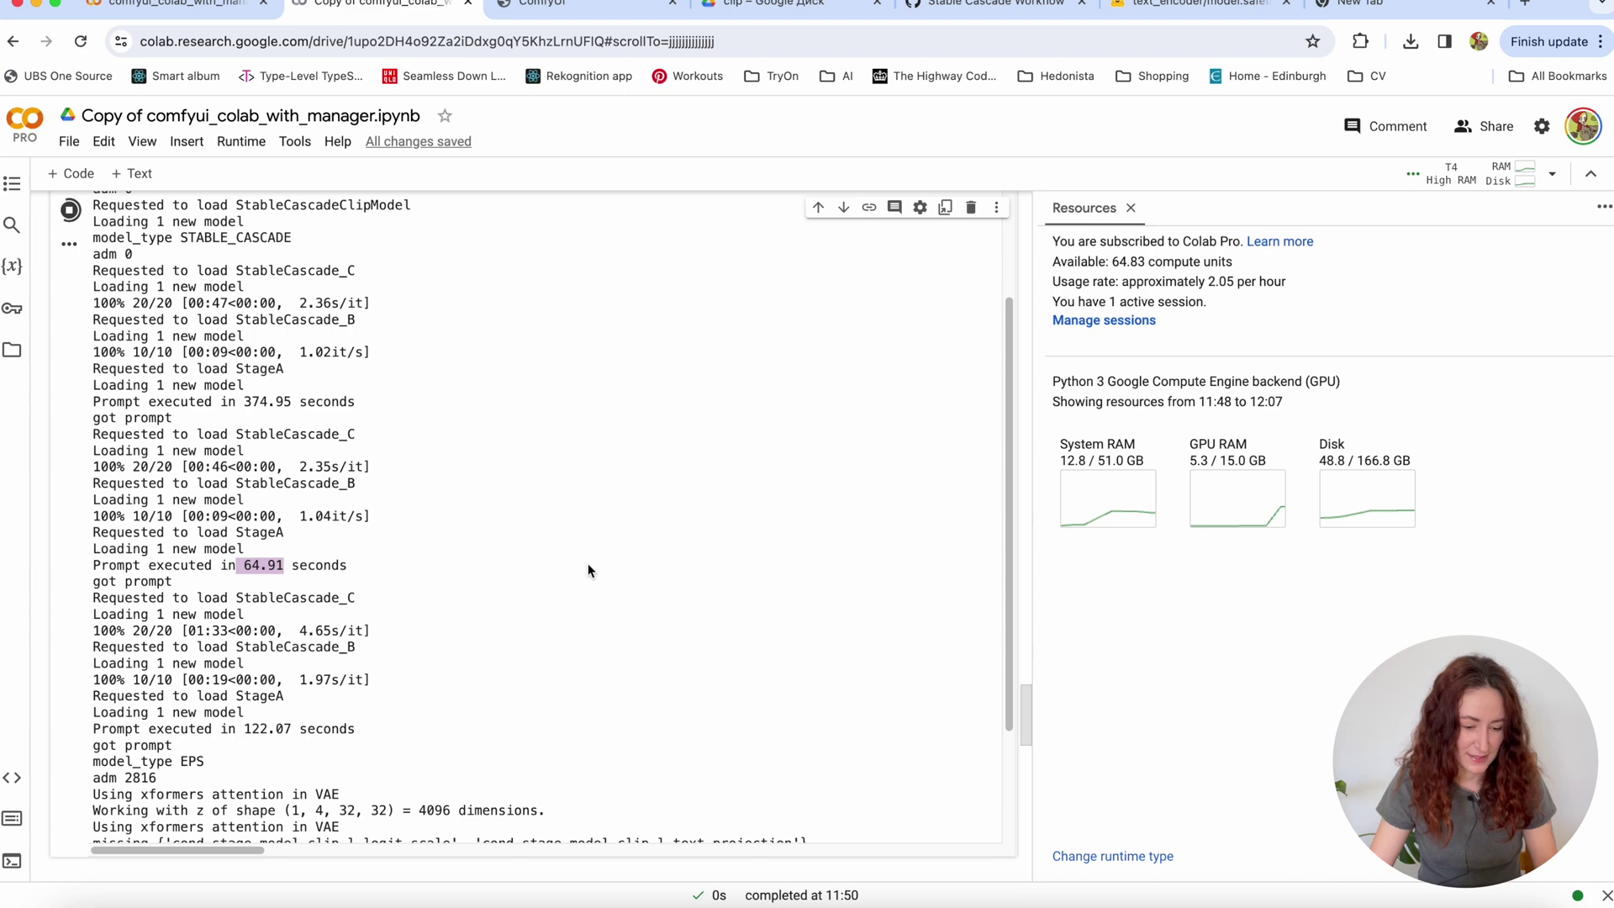
scroll(588, 570, down, 5)
scroll(589, 570, down, 2)
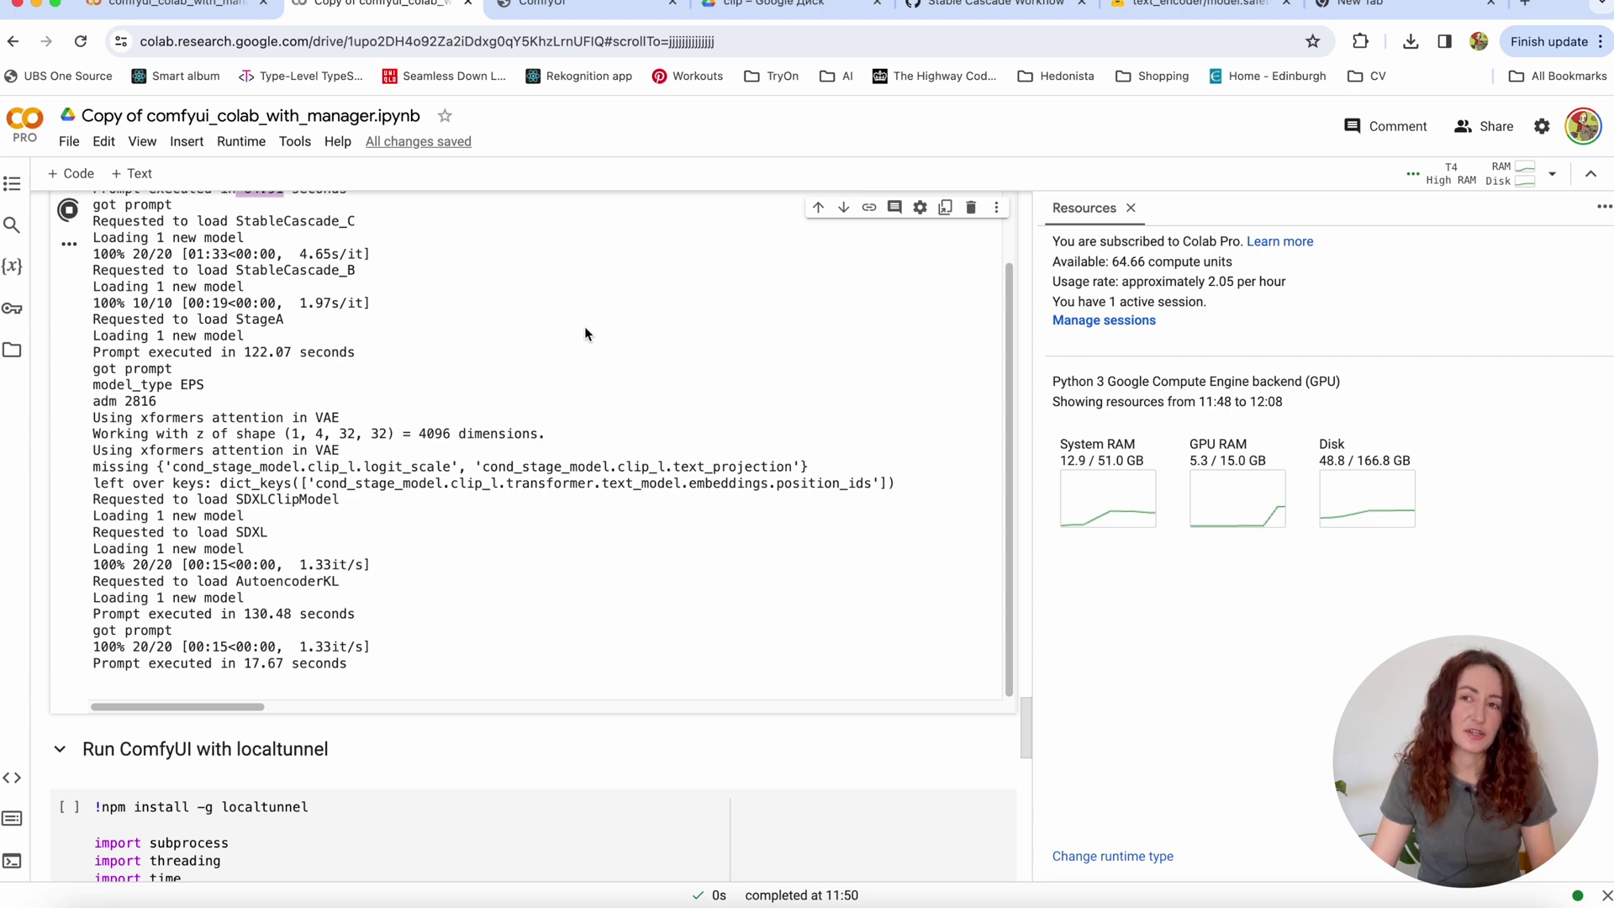
key(ctrl+Tab)
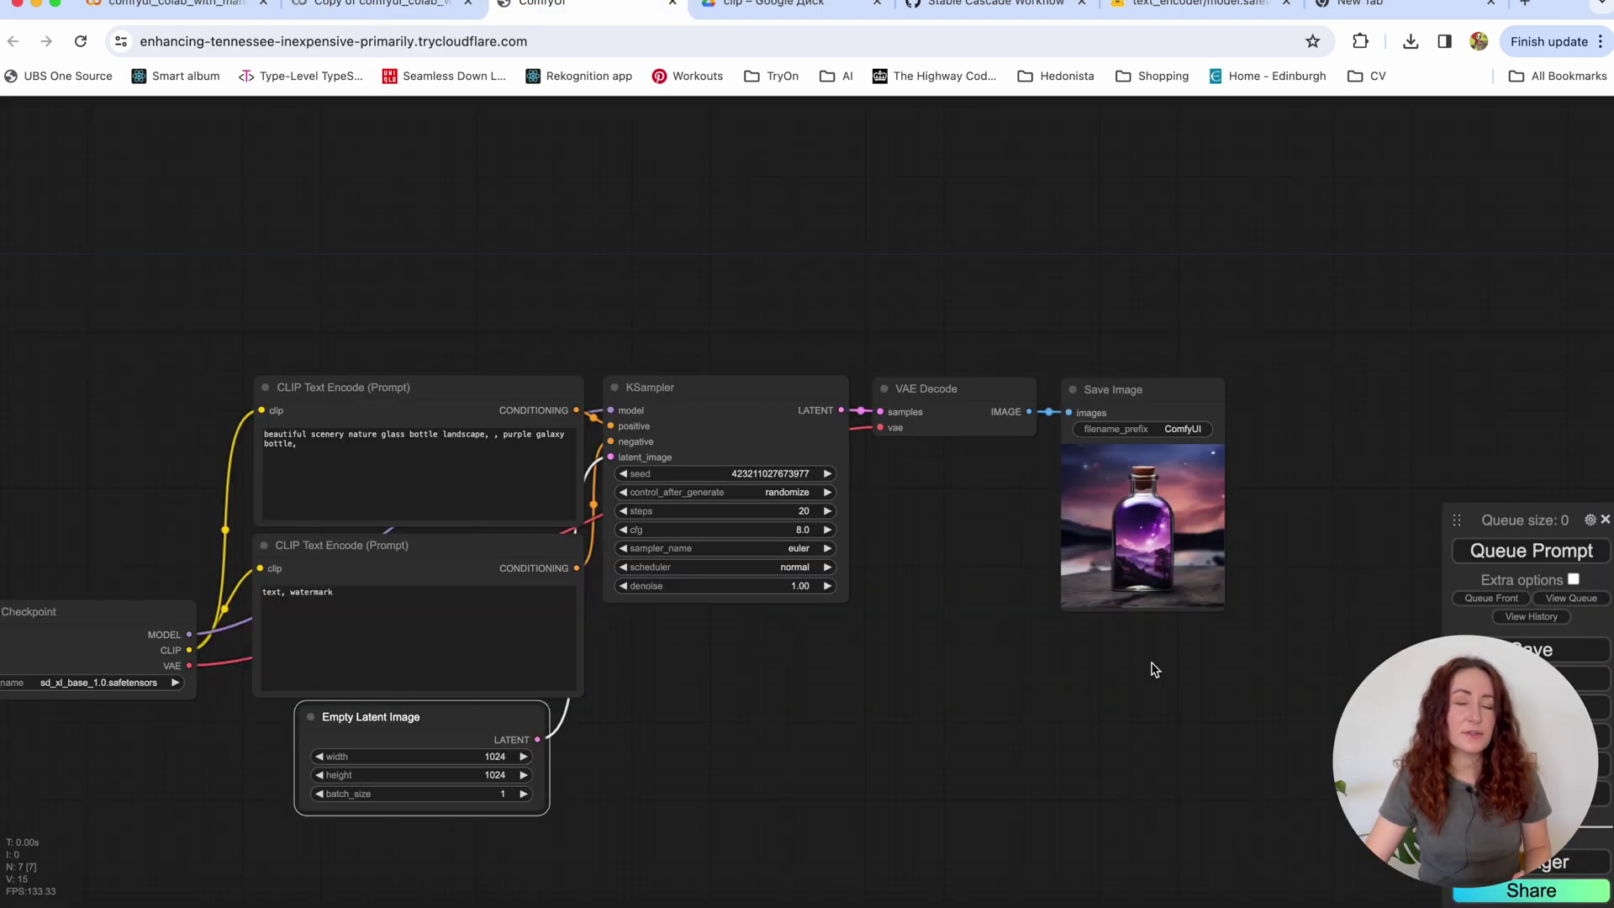